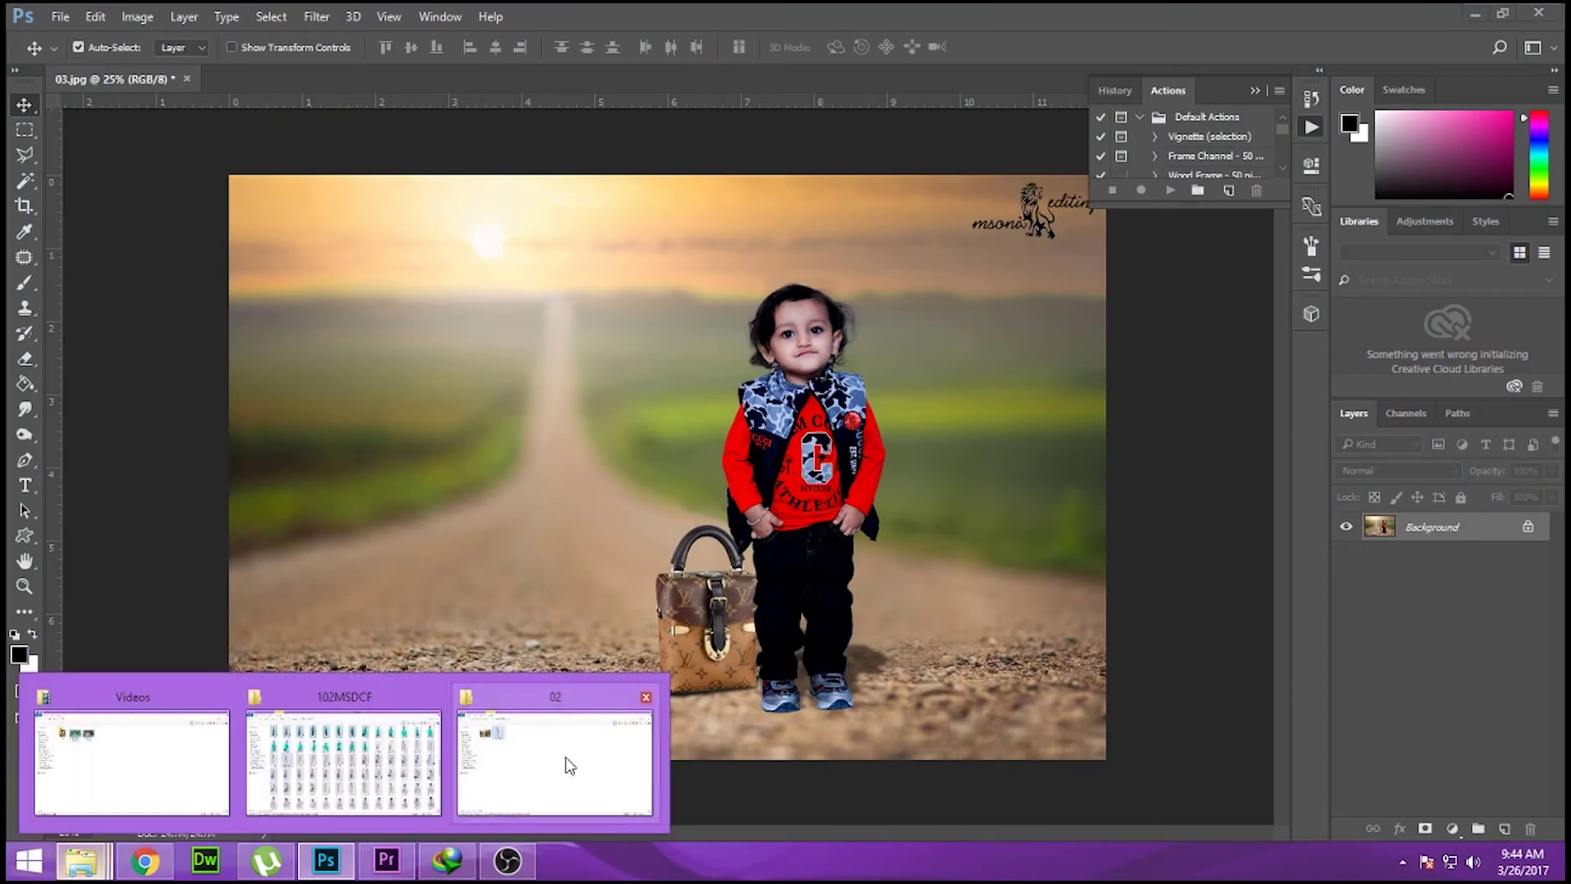
# Step: Open DSC05693.JPG from folder 02 as a second Photoshop document
pyautogui.click(532, 787)
pyautogui.moveTo(329, 168); pyautogui.dragTo(384, 79)
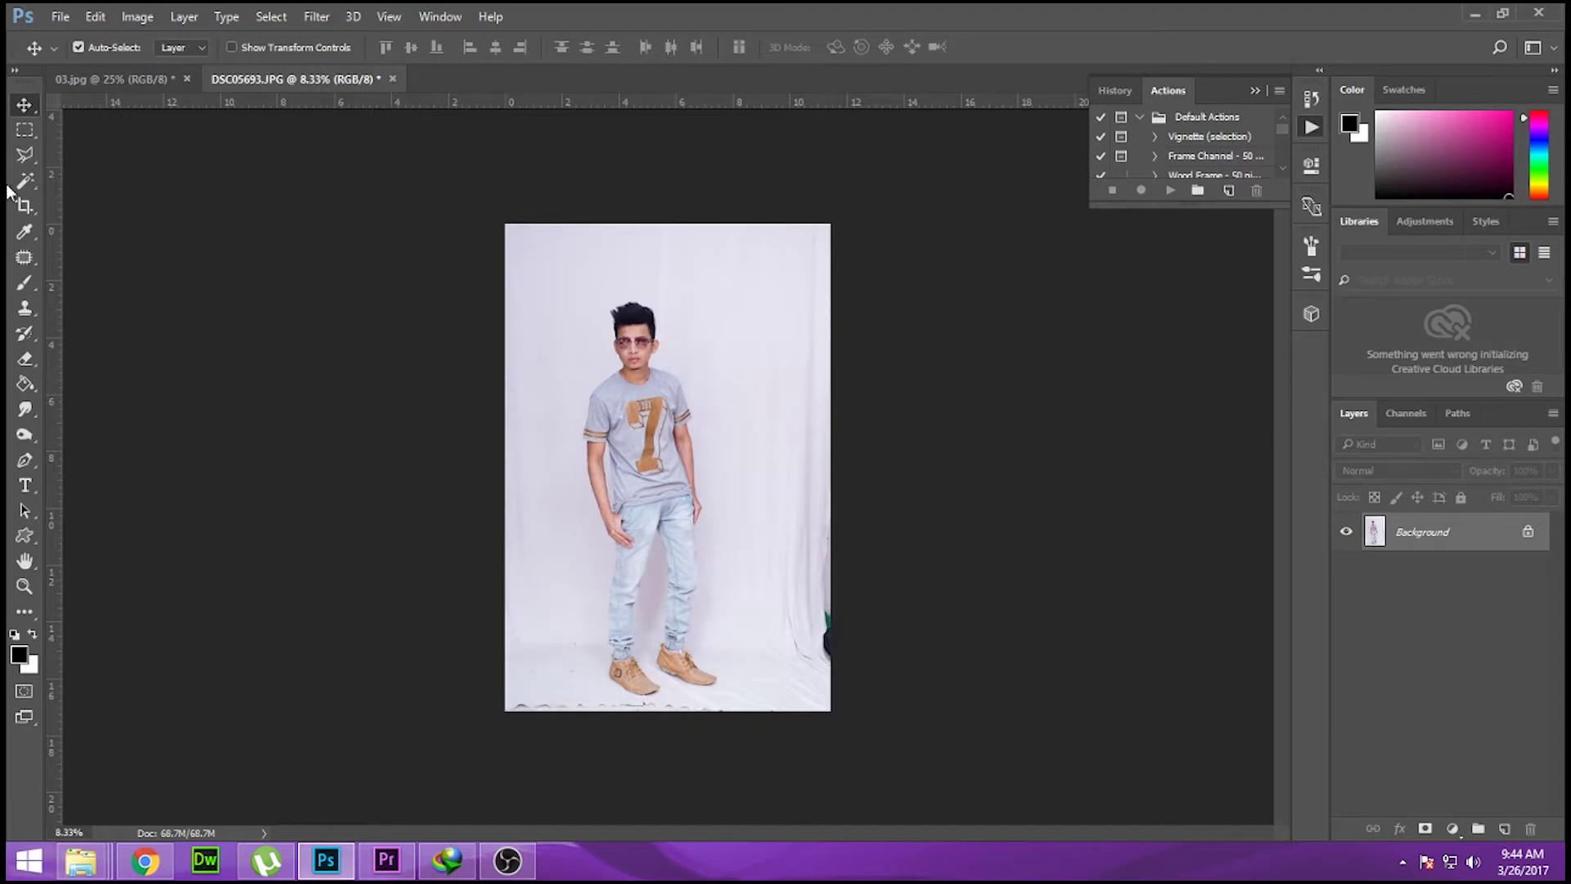
pyautogui.click(24, 179)
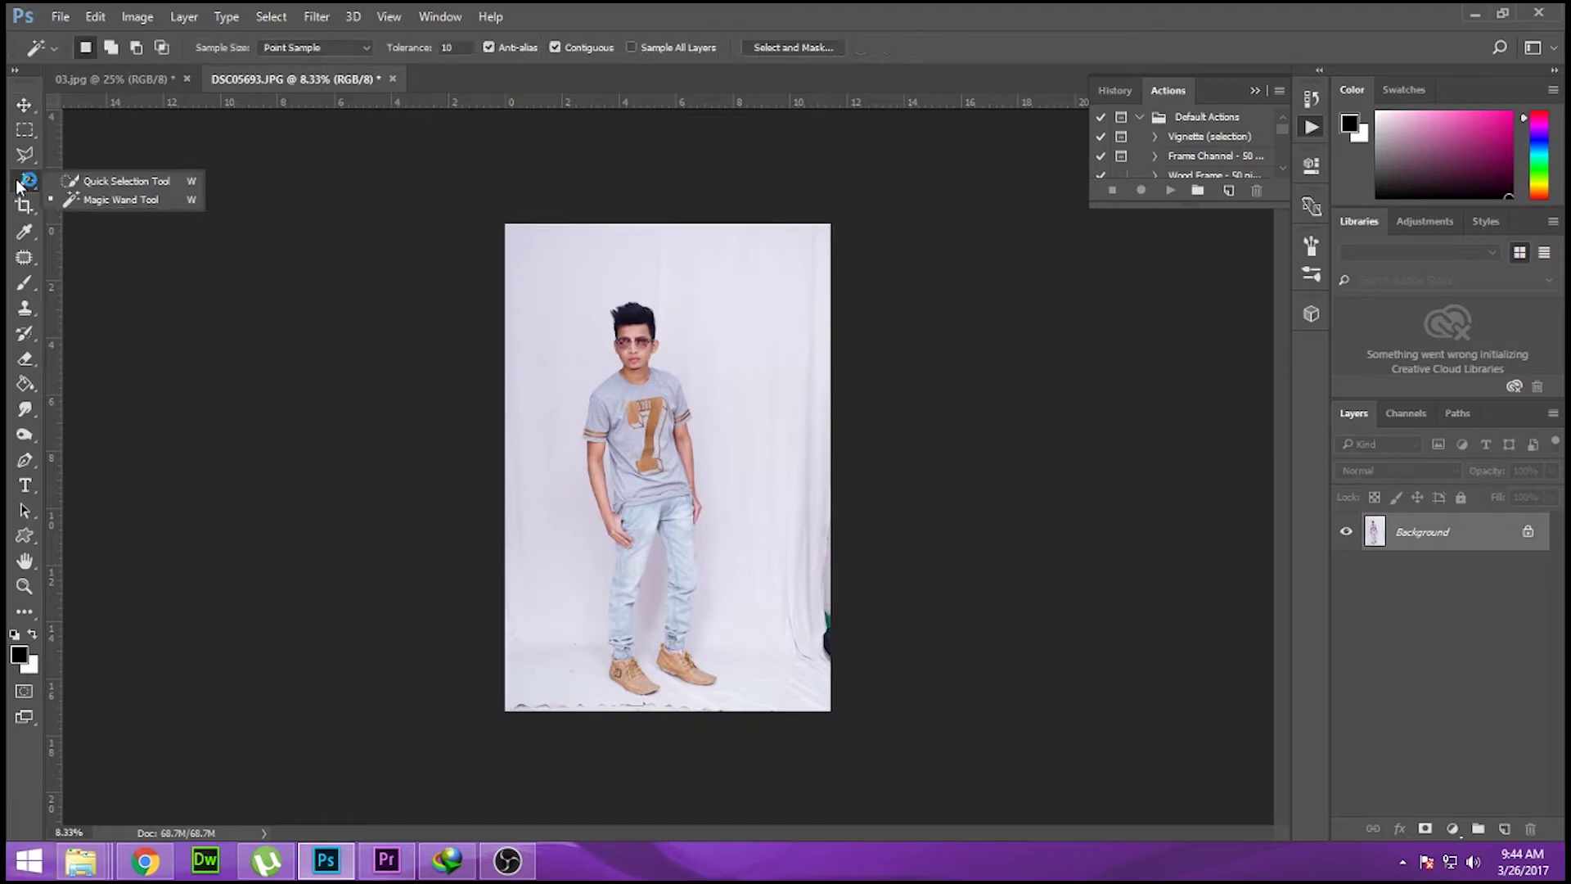
# Step: Quick-select the young man from his head down both legs to the shoes, including the sleeve
pyautogui.click(90, 177)
pyautogui.moveTo(624, 311); pyautogui.dragTo(635, 367)
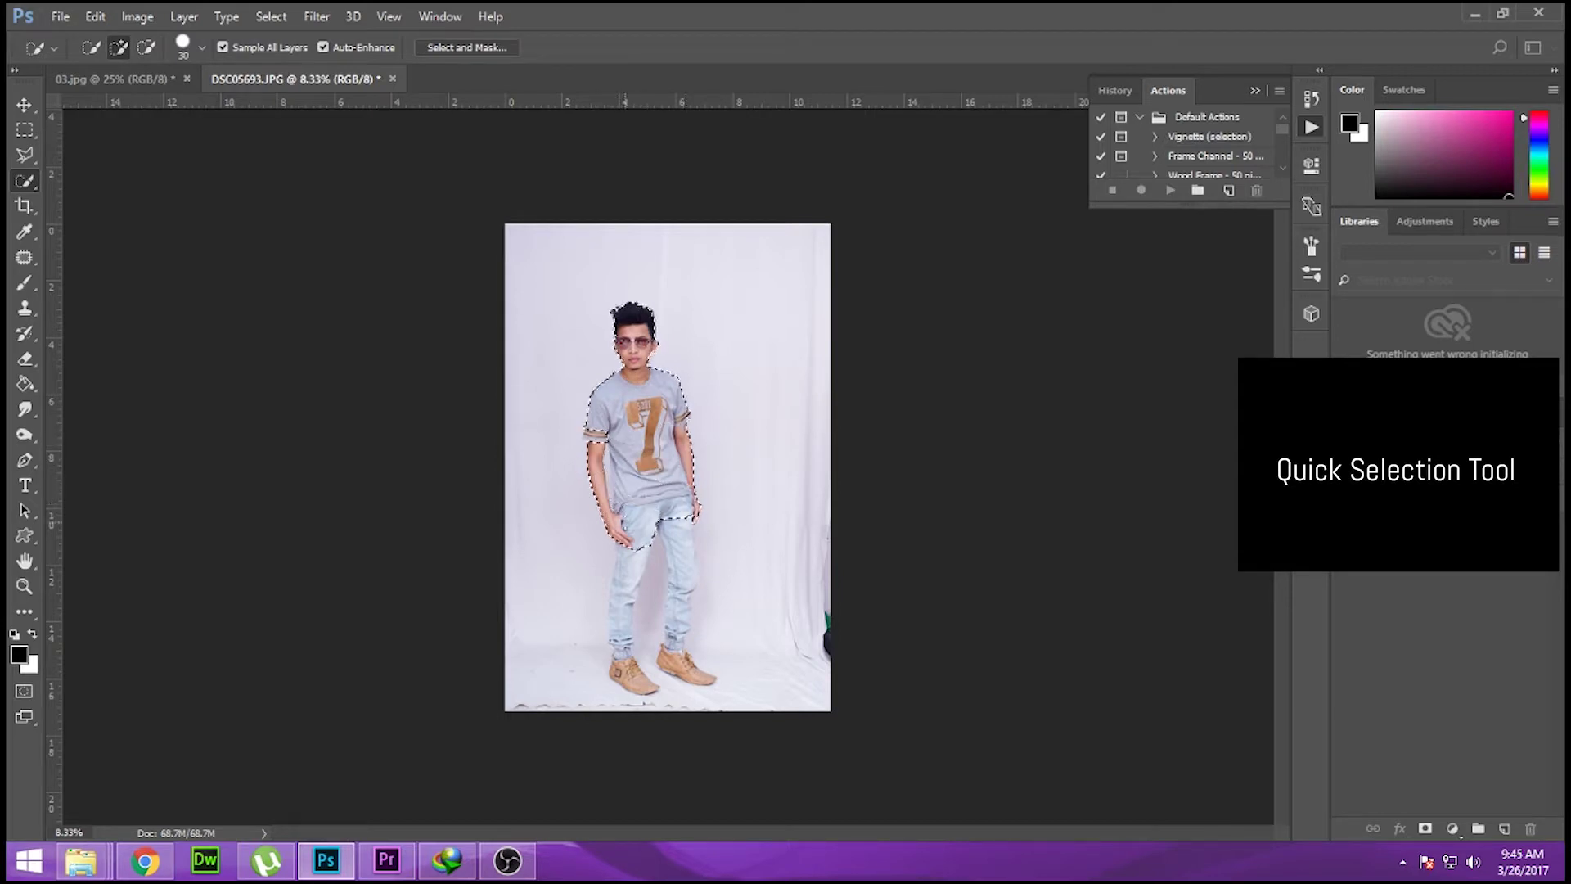
pyautogui.moveTo(678, 605)
pyautogui.mouseDown()
pyautogui.moveTo(667, 646)
pyautogui.moveTo(692, 671)
pyautogui.mouseUp()
pyautogui.moveTo(634, 556); pyautogui.dragTo(626, 650)
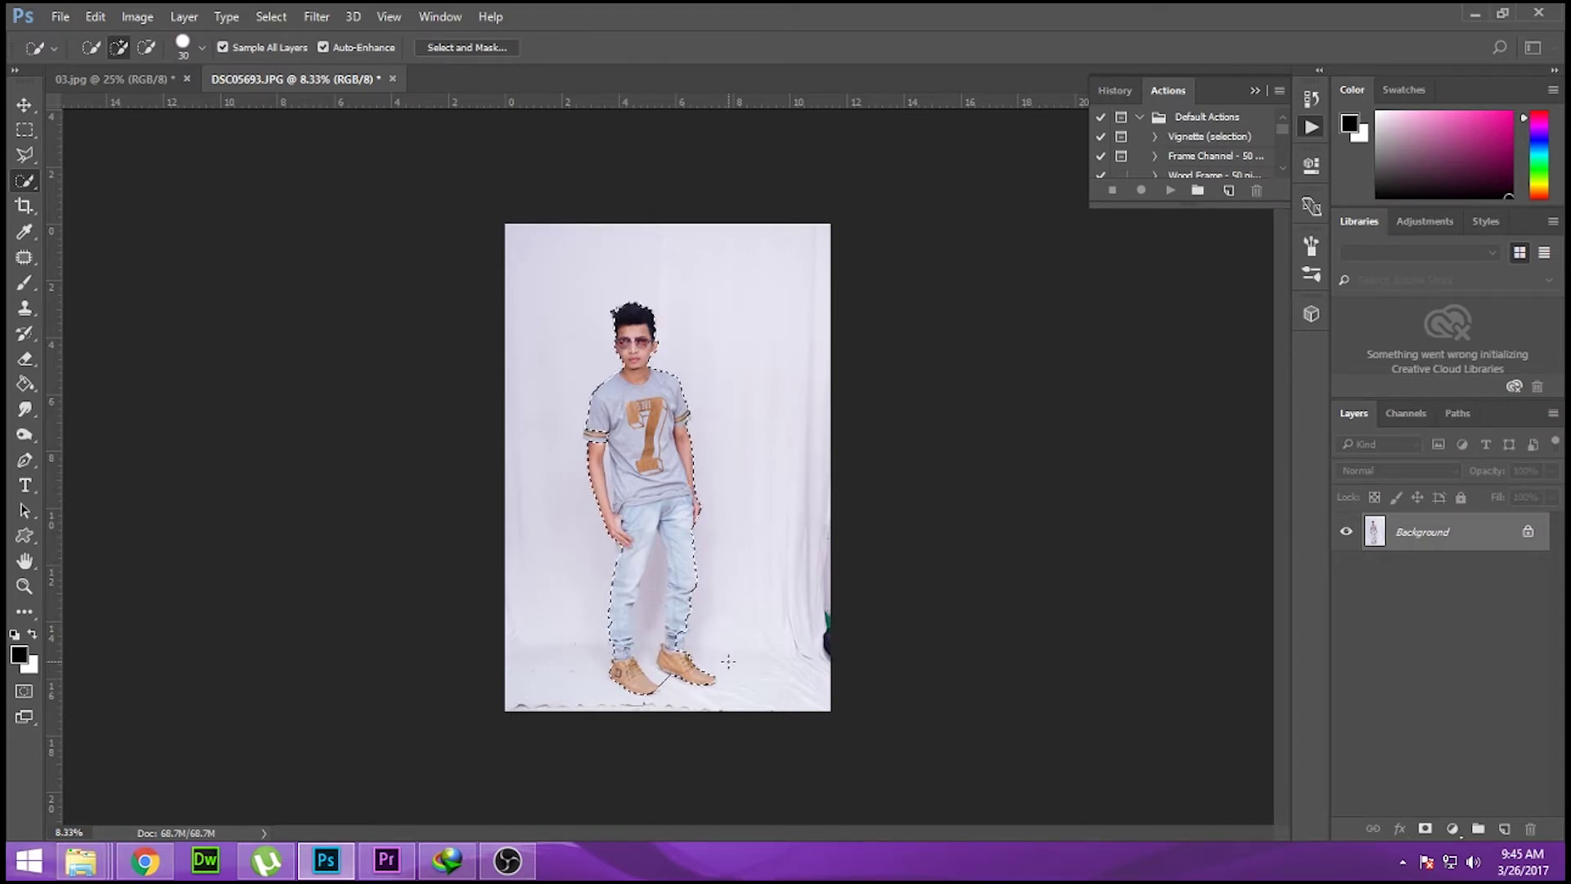
pyautogui.hotkey('ctrl', '+')
pyautogui.hotkey('ctrl', '+')
pyautogui.hotkey('ctrl', '+')
pyautogui.hotkey('ctrl', '+')
pyautogui.hotkey('ctrl', '+')
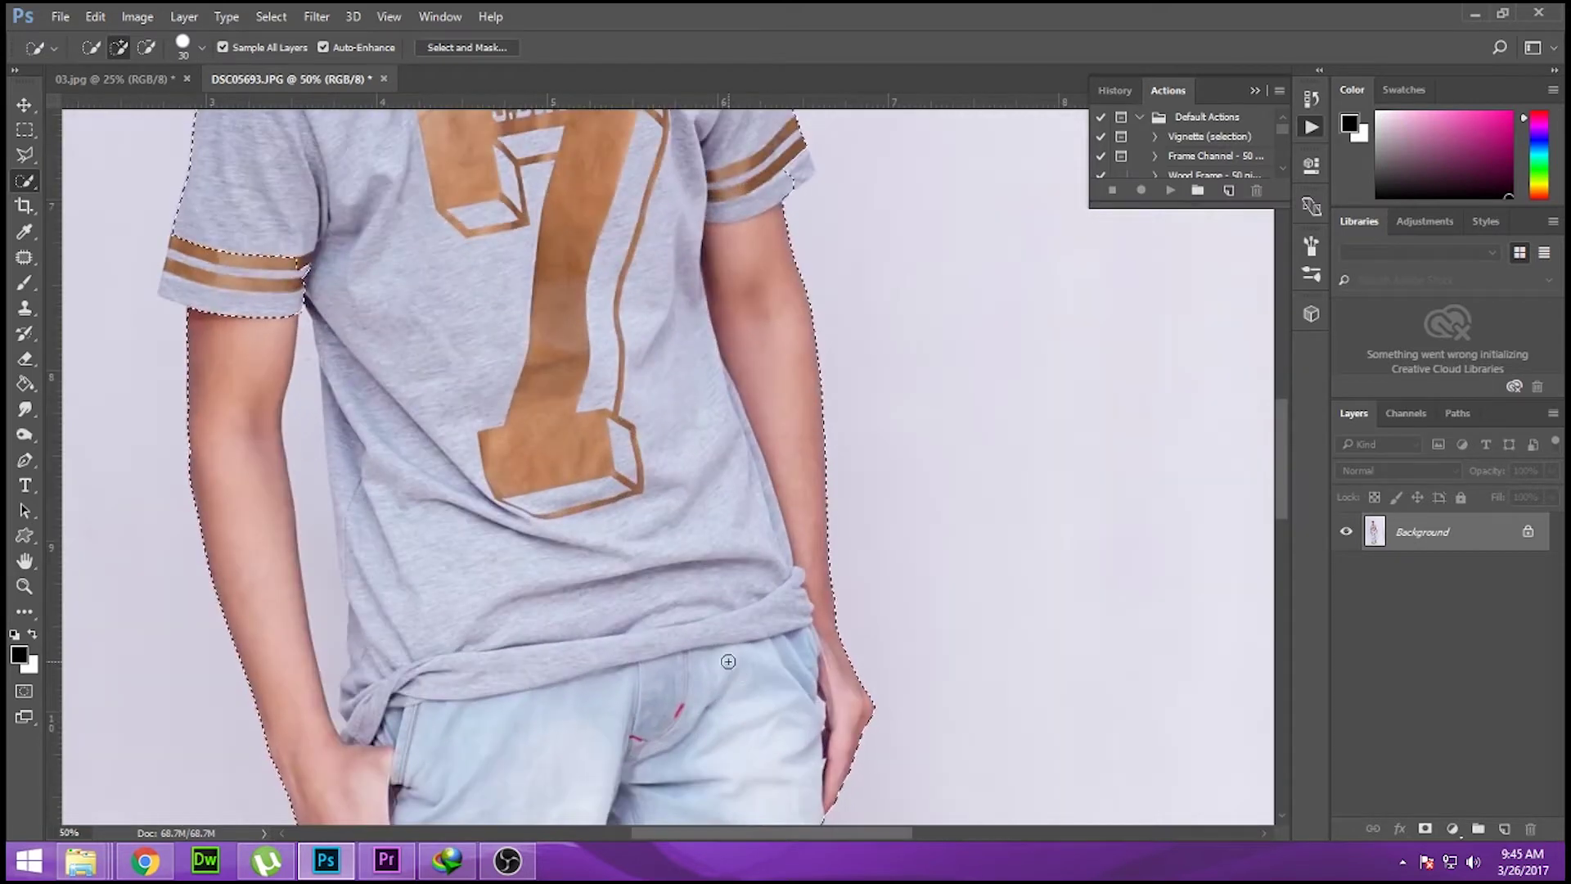
pyautogui.moveTo(218, 256); pyautogui.dragTo(174, 283)
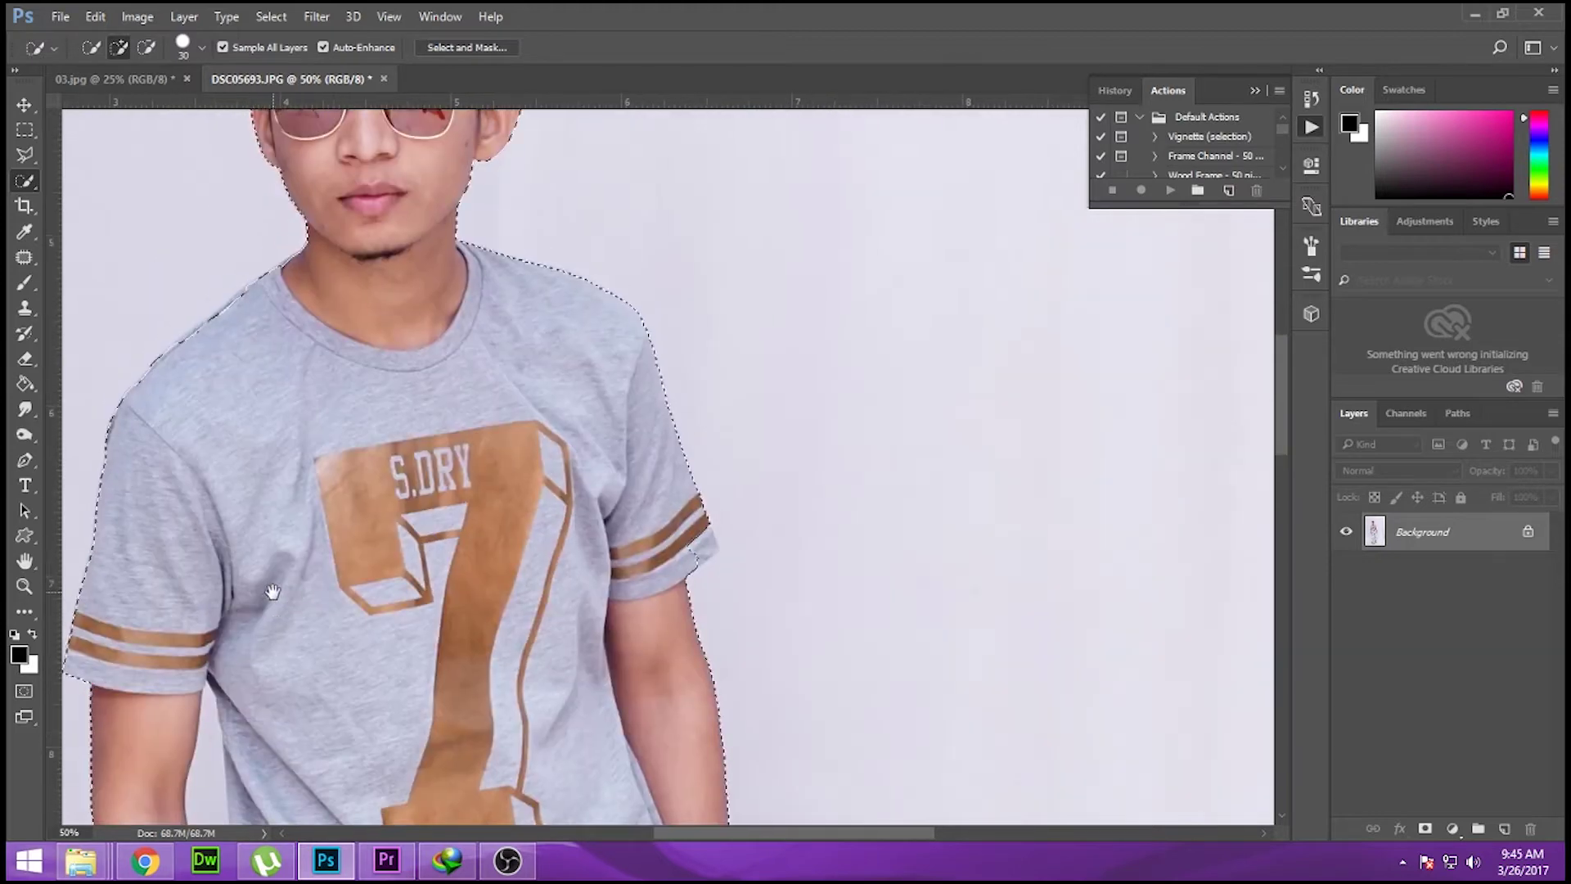
# Step: Subtract the backdrop gap between his left arm and shirt from the selection
pyautogui.scroll(5, 273, 591)
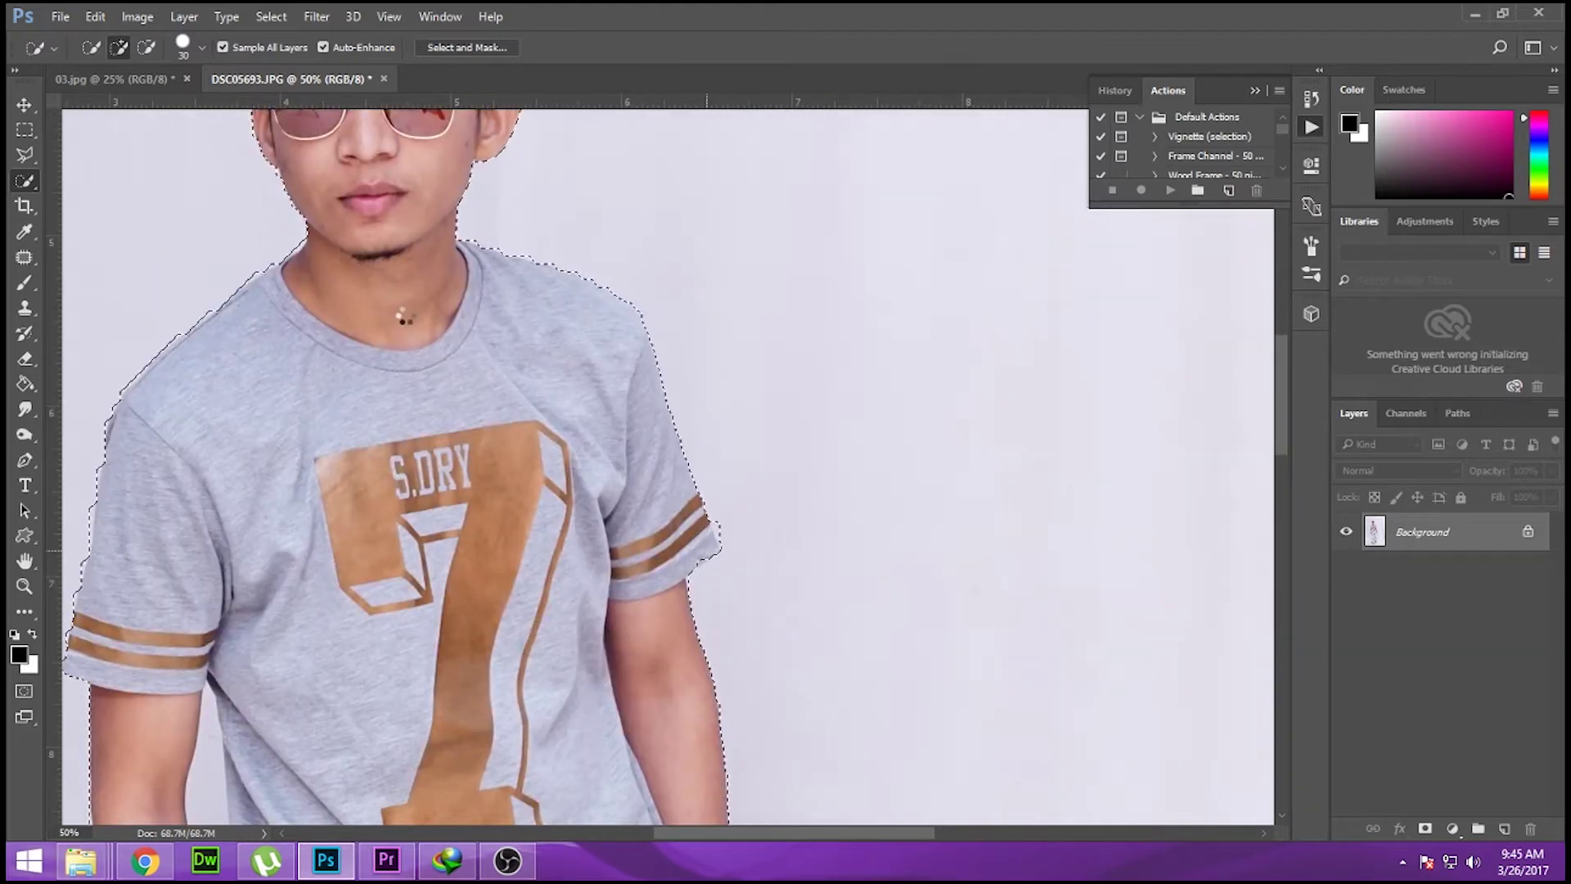
pyautogui.moveTo(381, 229)
pyautogui.mouseDown()
pyautogui.moveTo(410, 467)
pyautogui.moveTo(420, 245)
pyautogui.mouseUp()
pyautogui.moveTo(456, 683); pyautogui.dragTo(455, 368)
pyautogui.moveTo(426, 502)
pyautogui.mouseDown()
pyautogui.moveTo(395, 187)
pyautogui.moveTo(395, 392)
pyautogui.mouseUp()
pyautogui.press('alt')
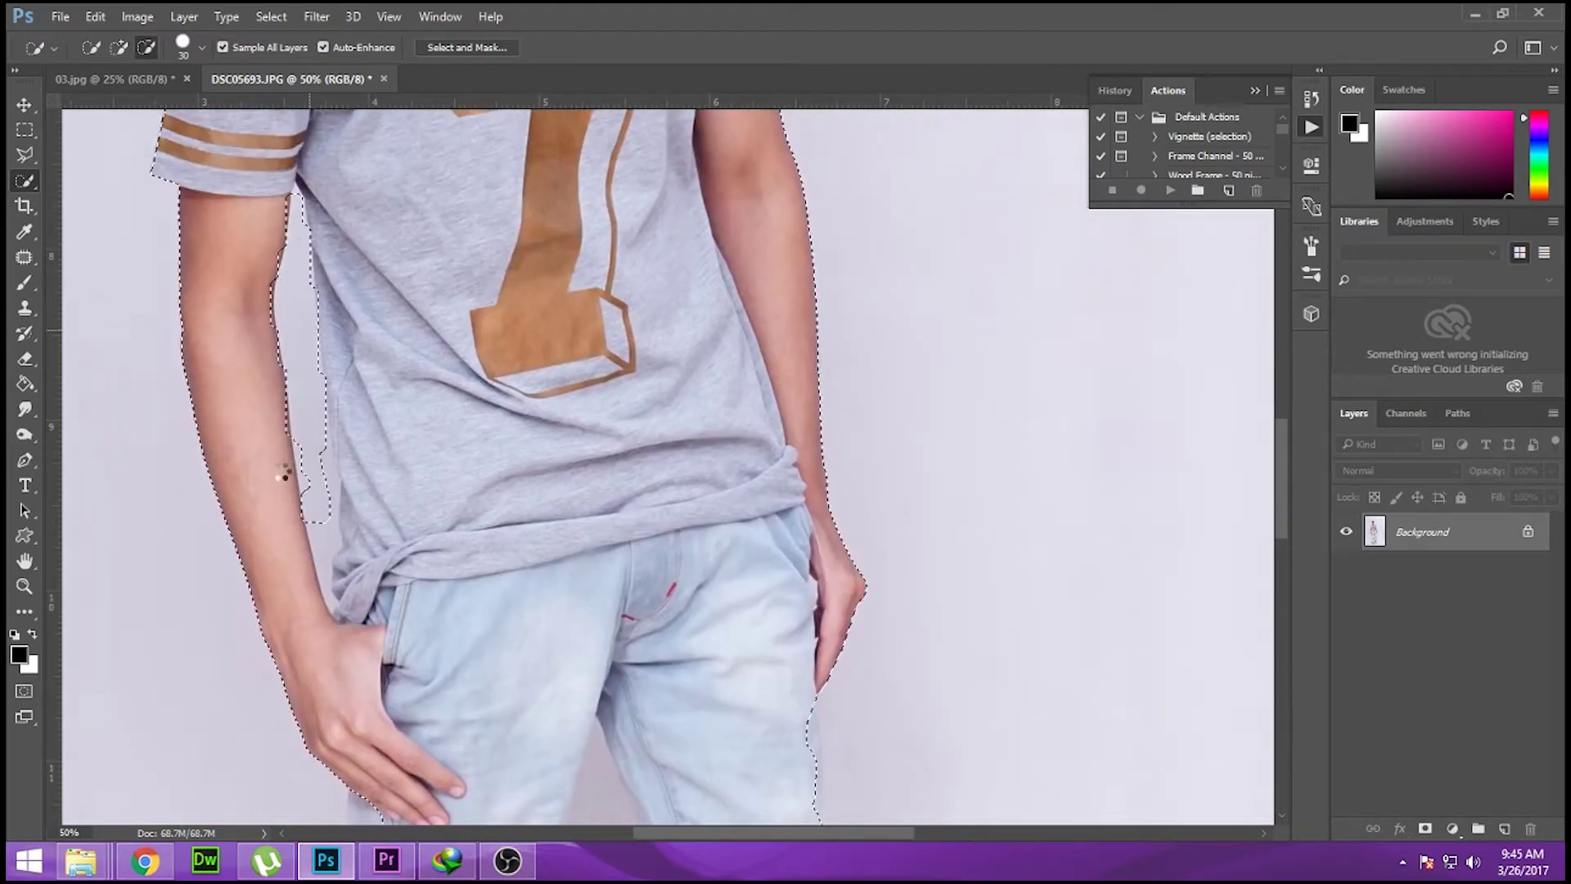
pyautogui.moveTo(349, 518)
pyautogui.mouseDown()
pyautogui.moveTo(322, 485)
pyautogui.moveTo(346, 554)
pyautogui.mouseUp()
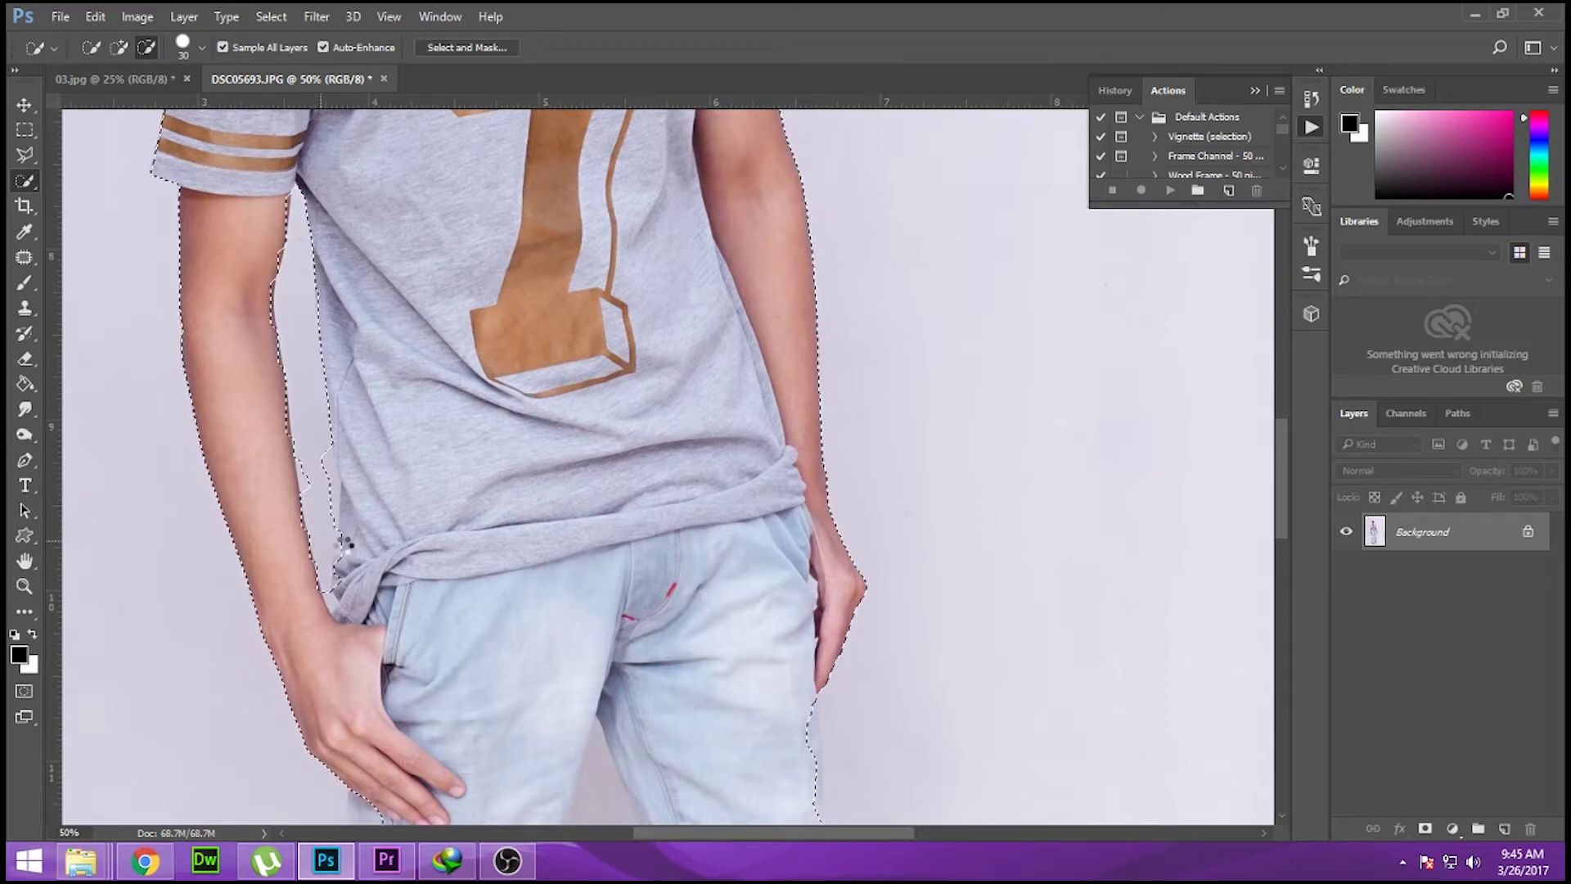
pyautogui.click(25, 155)
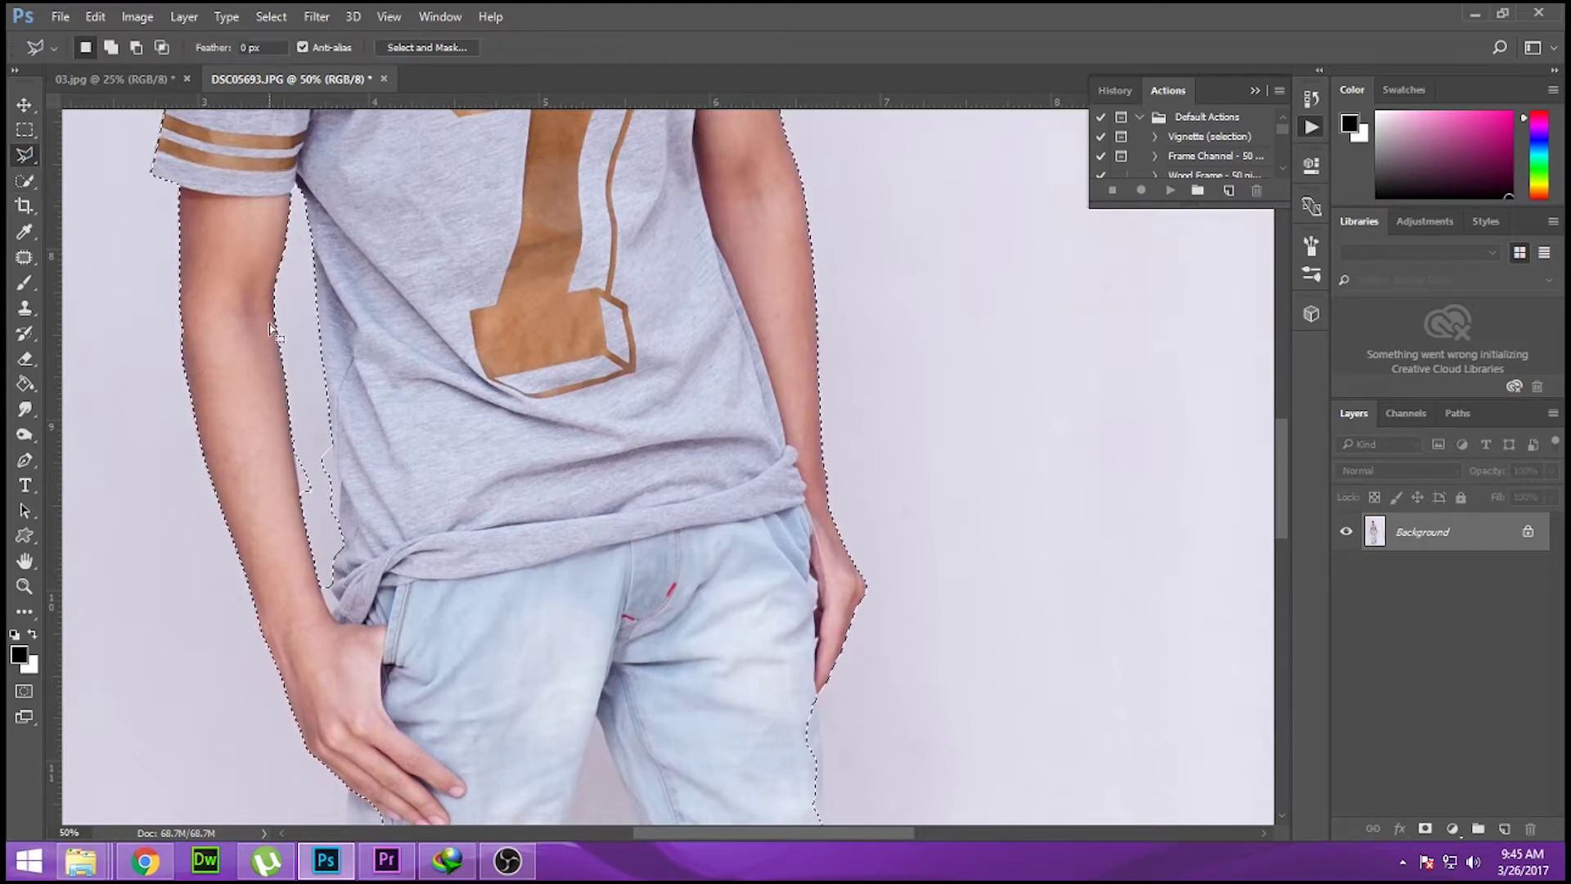
# Step: Lasso-refine the selection along the shirt's left edge
pyautogui.moveTo(307, 527); pyautogui.dragTo(326, 613)
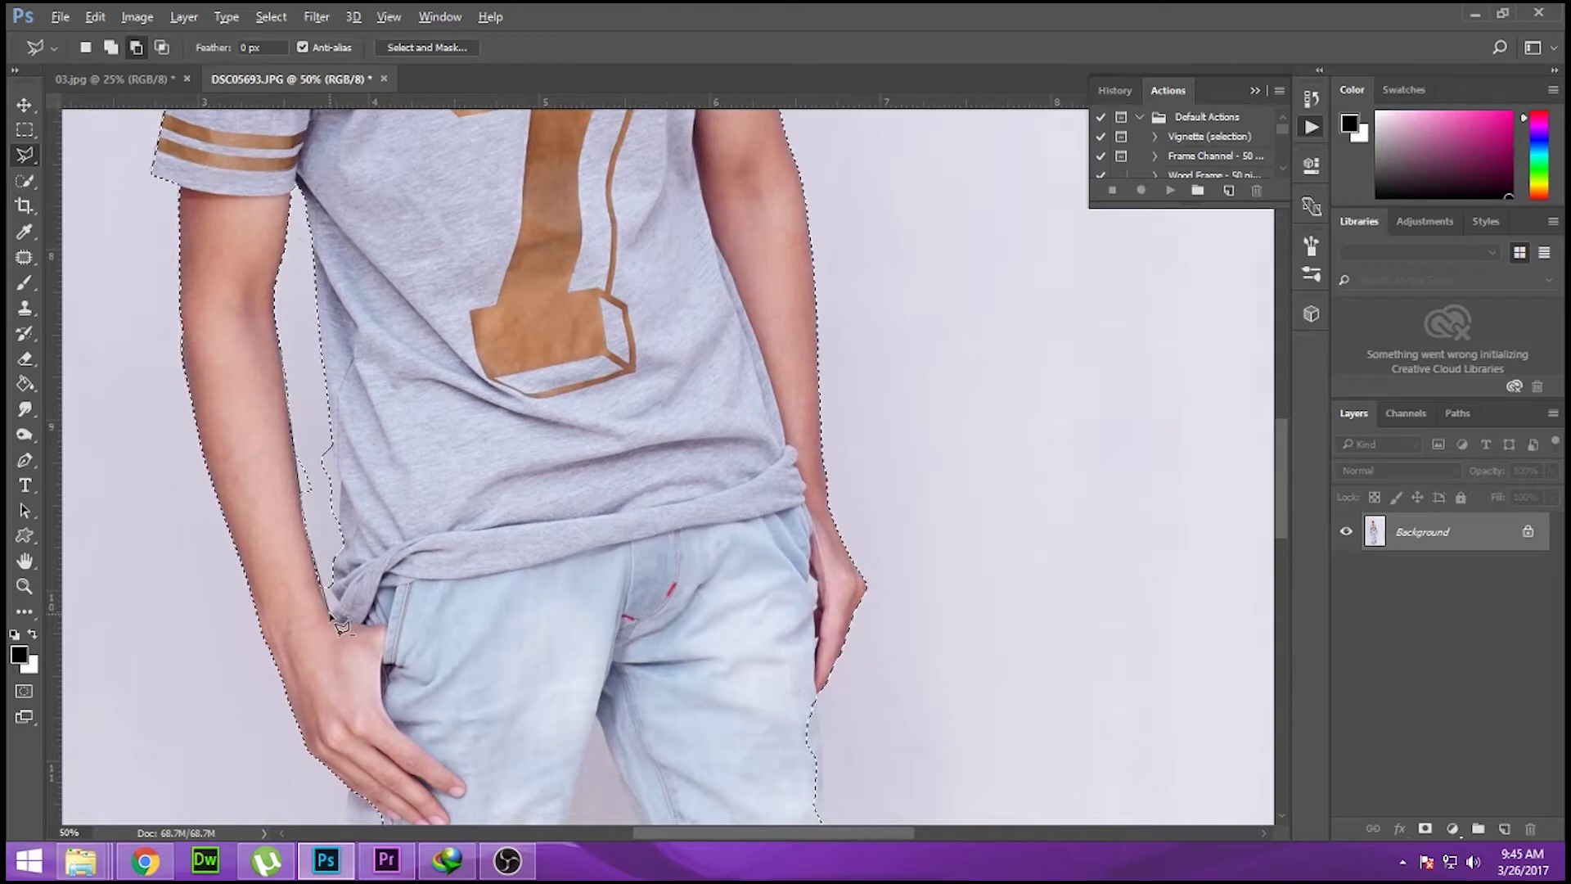
pyautogui.moveTo(333, 581); pyautogui.dragTo(334, 442)
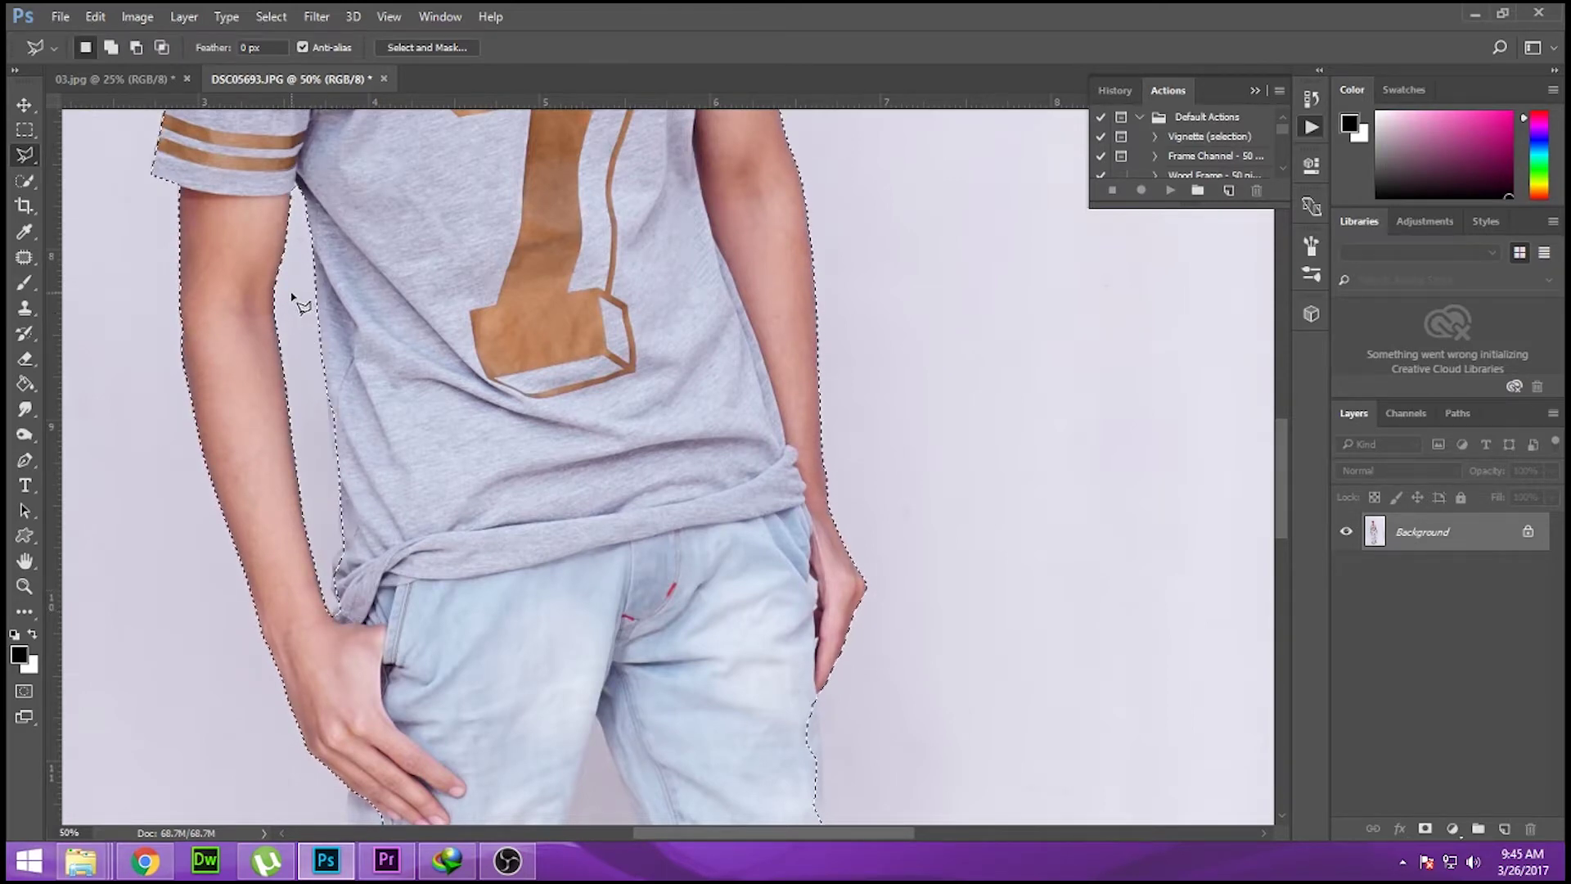
pyautogui.scroll(-5, 318, 325)
pyautogui.moveTo(316, 305); pyautogui.dragTo(320, 368)
pyautogui.moveTo(573, 466); pyautogui.dragTo(531, 593)
pyautogui.scroll(-5, 523, 643)
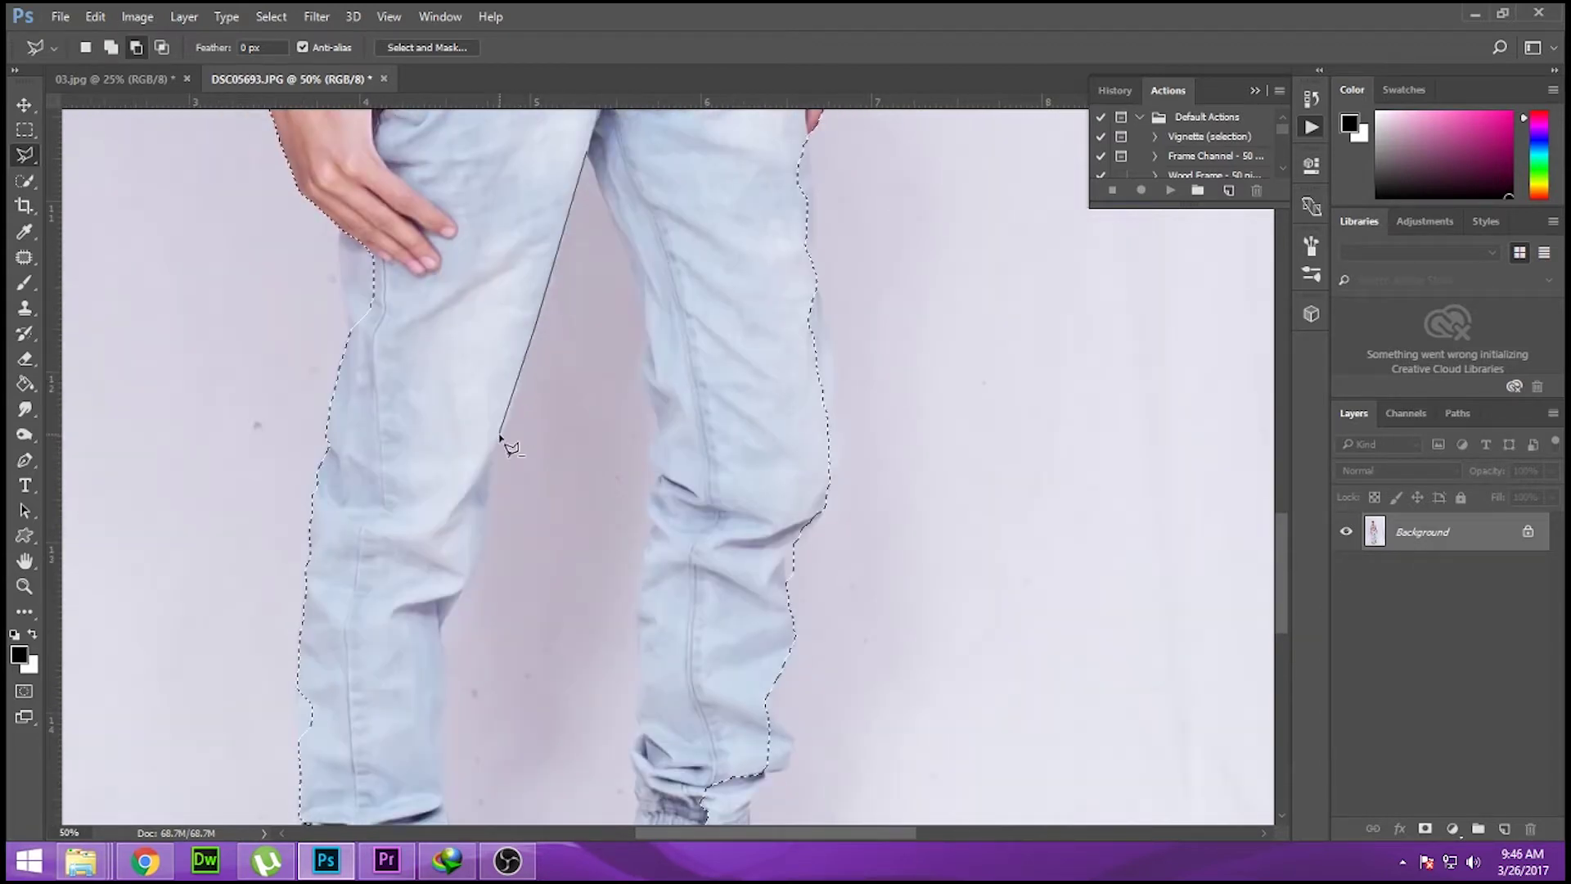
# Step: Cut the backdrop between the jeans legs out of the selection
pyautogui.moveTo(478, 537); pyautogui.dragTo(462, 597)
pyautogui.scroll(-5, 444, 682)
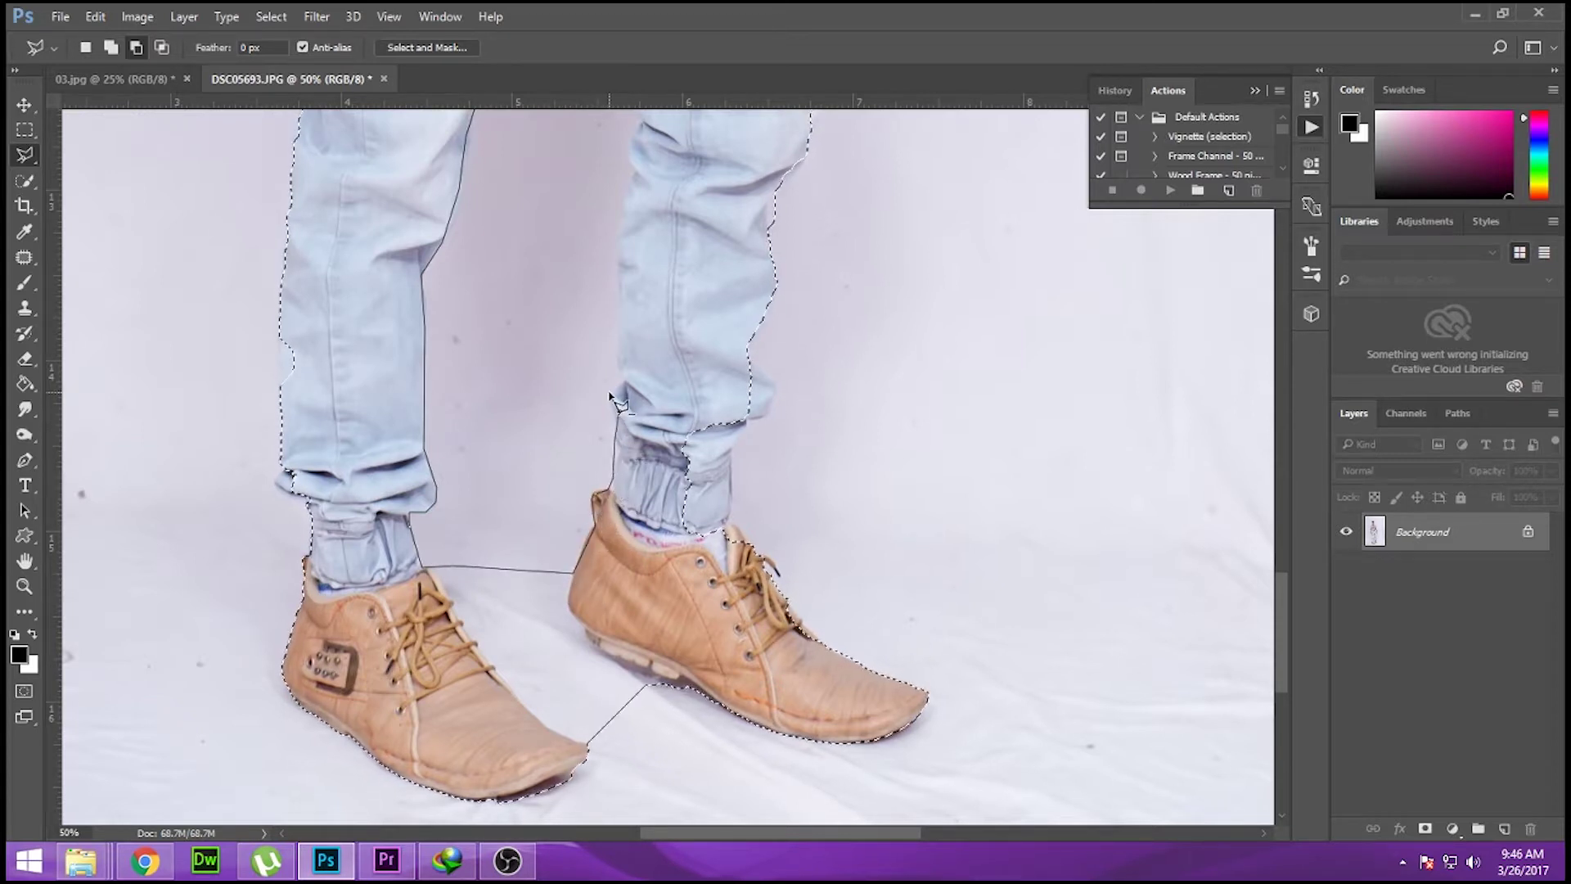
pyautogui.moveTo(634, 314); pyautogui.dragTo(637, 576)
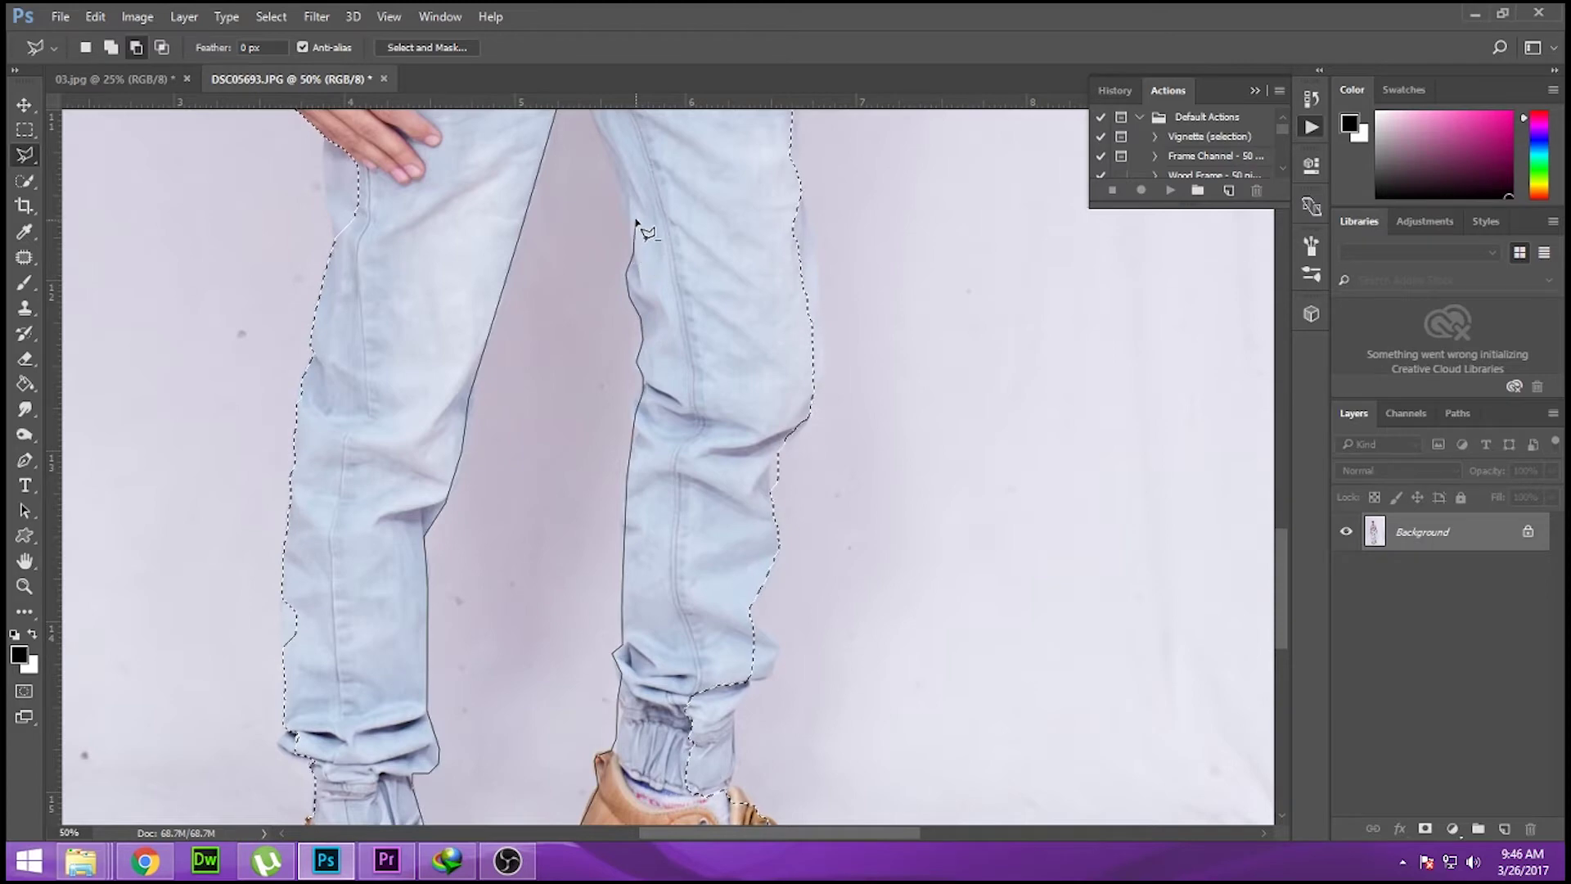
pyautogui.moveTo(627, 203); pyautogui.dragTo(626, 346)
pyautogui.doubleClick(570, 233)
pyautogui.moveTo(567, 716); pyautogui.dragTo(503, 417)
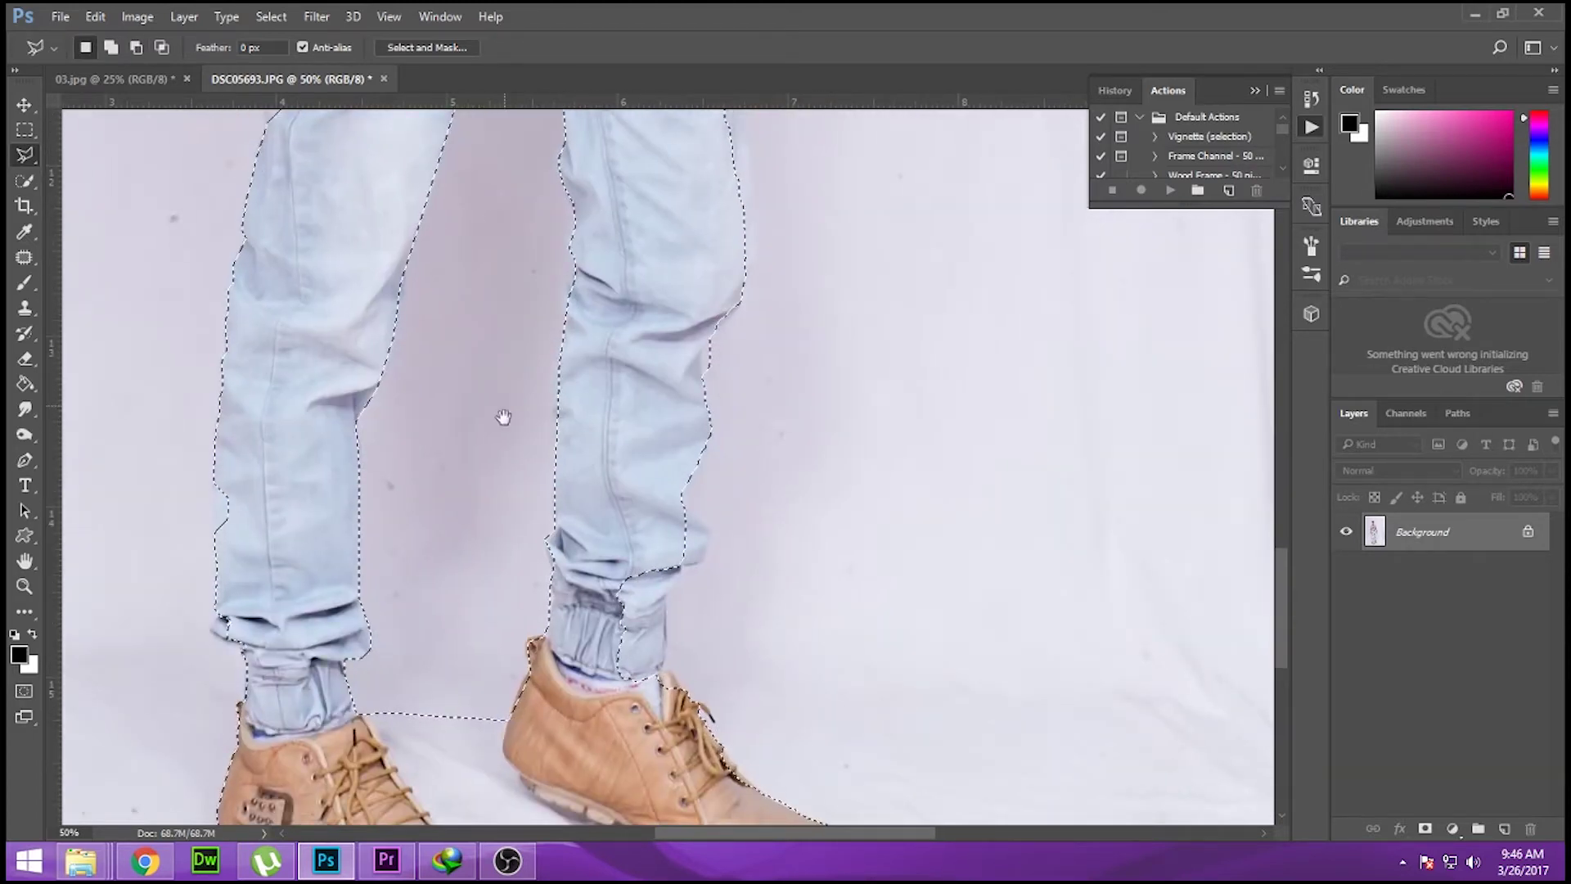
pyautogui.scroll(-3, 503, 417)
pyautogui.scroll(1, 549, 365)
pyautogui.scroll(1, 544, 366)
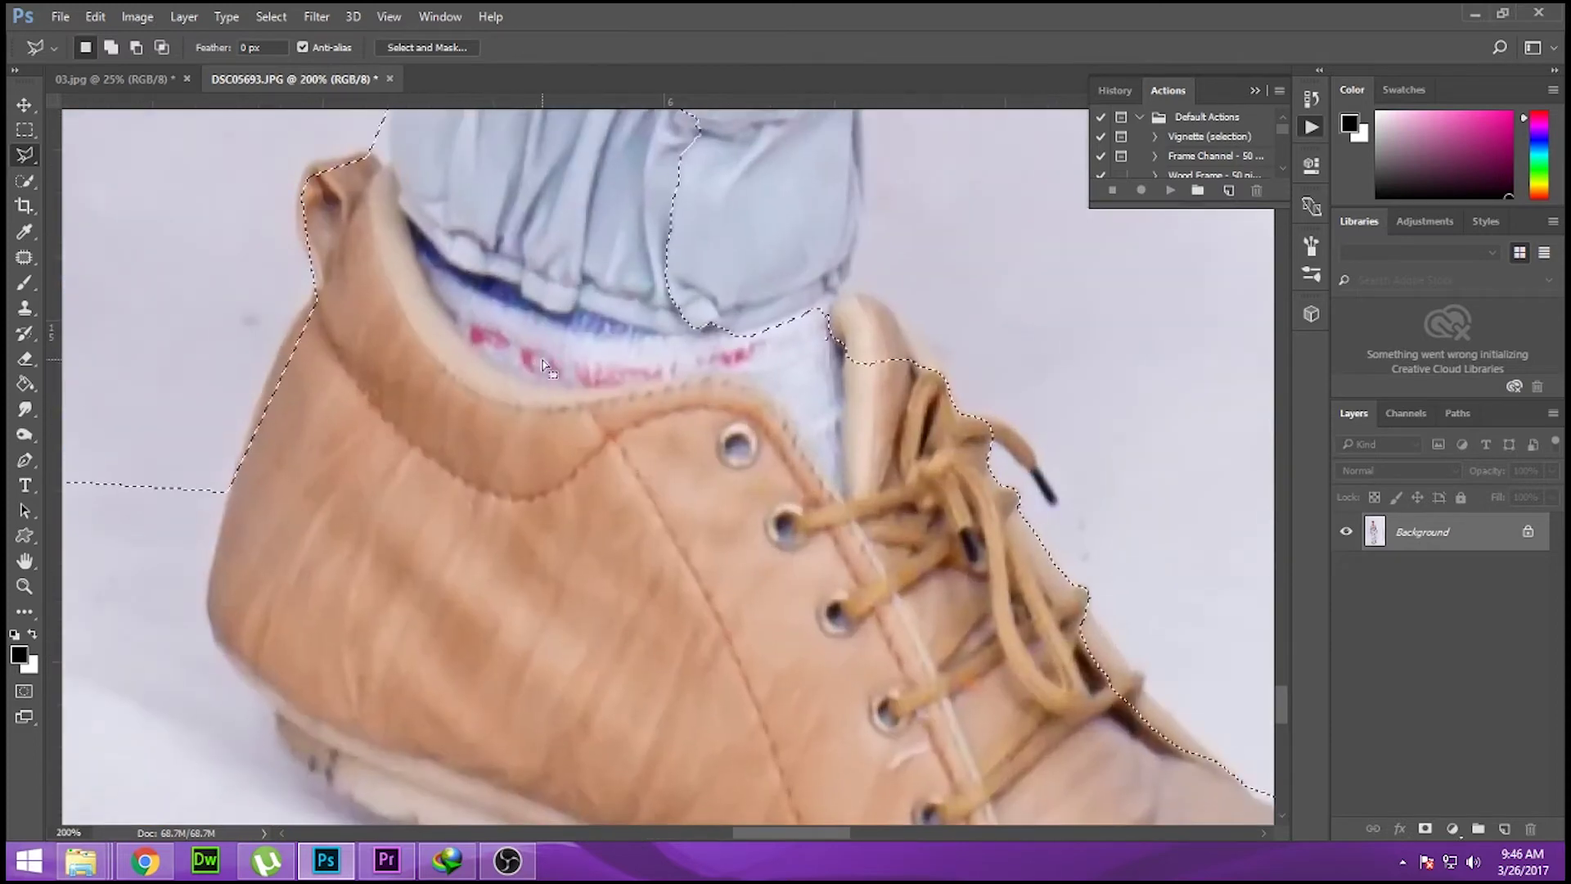
# Step: Lasso-subtract the backdrop between and around both shoes, then zoom out to 66.7%
pyautogui.keyDown('alt'); pyautogui.click(229, 489); pyautogui.keyUp('alt')
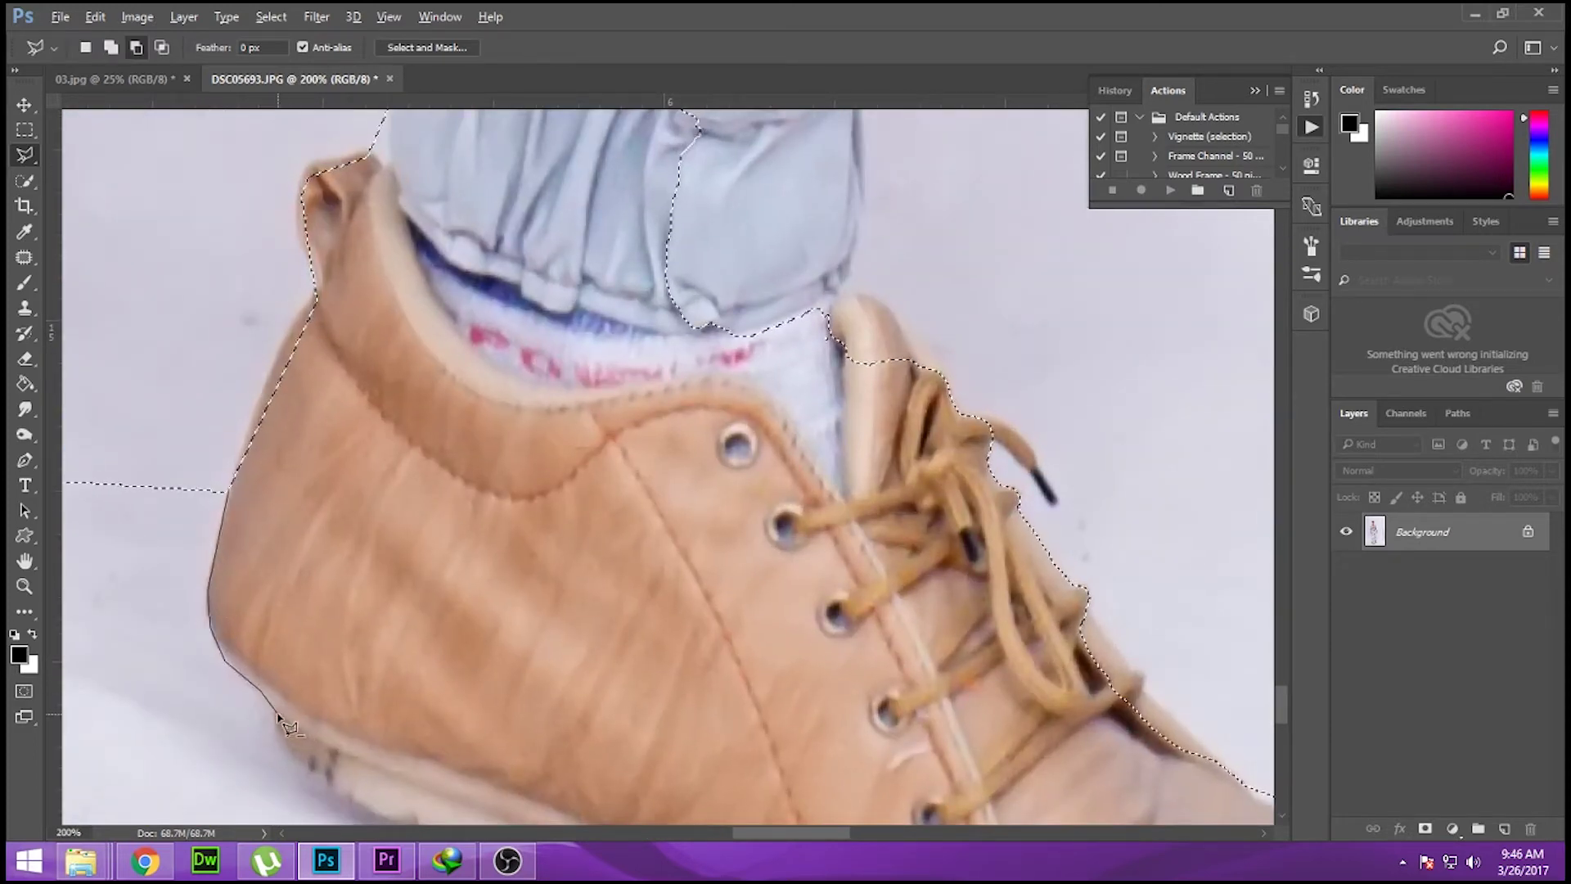
pyautogui.moveTo(320, 773); pyautogui.dragTo(307, 519)
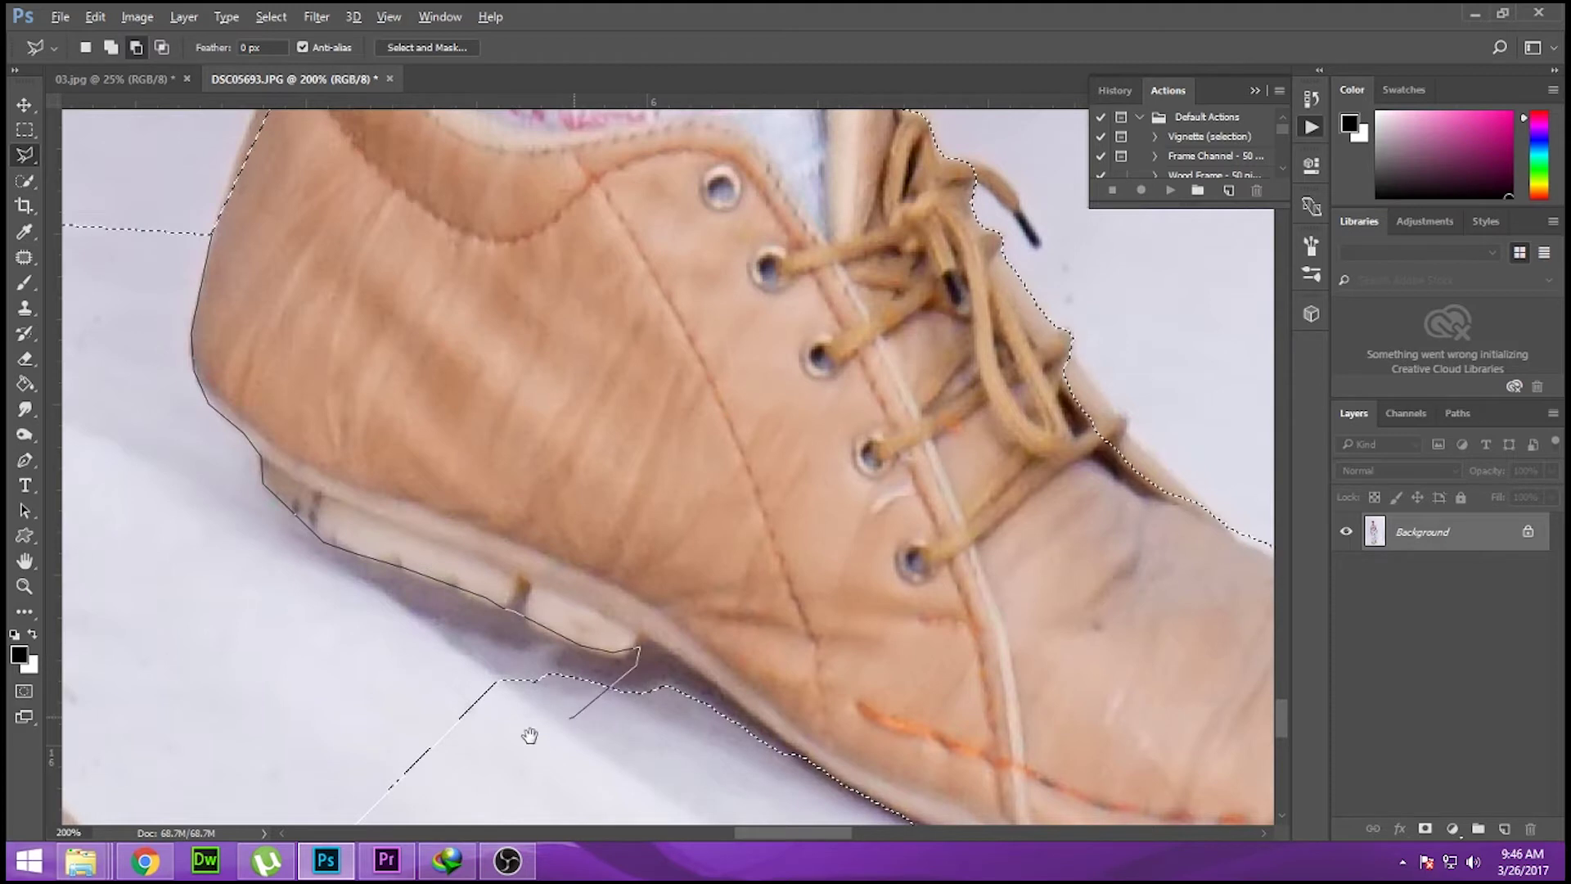
pyautogui.moveTo(529, 735); pyautogui.dragTo(741, 443)
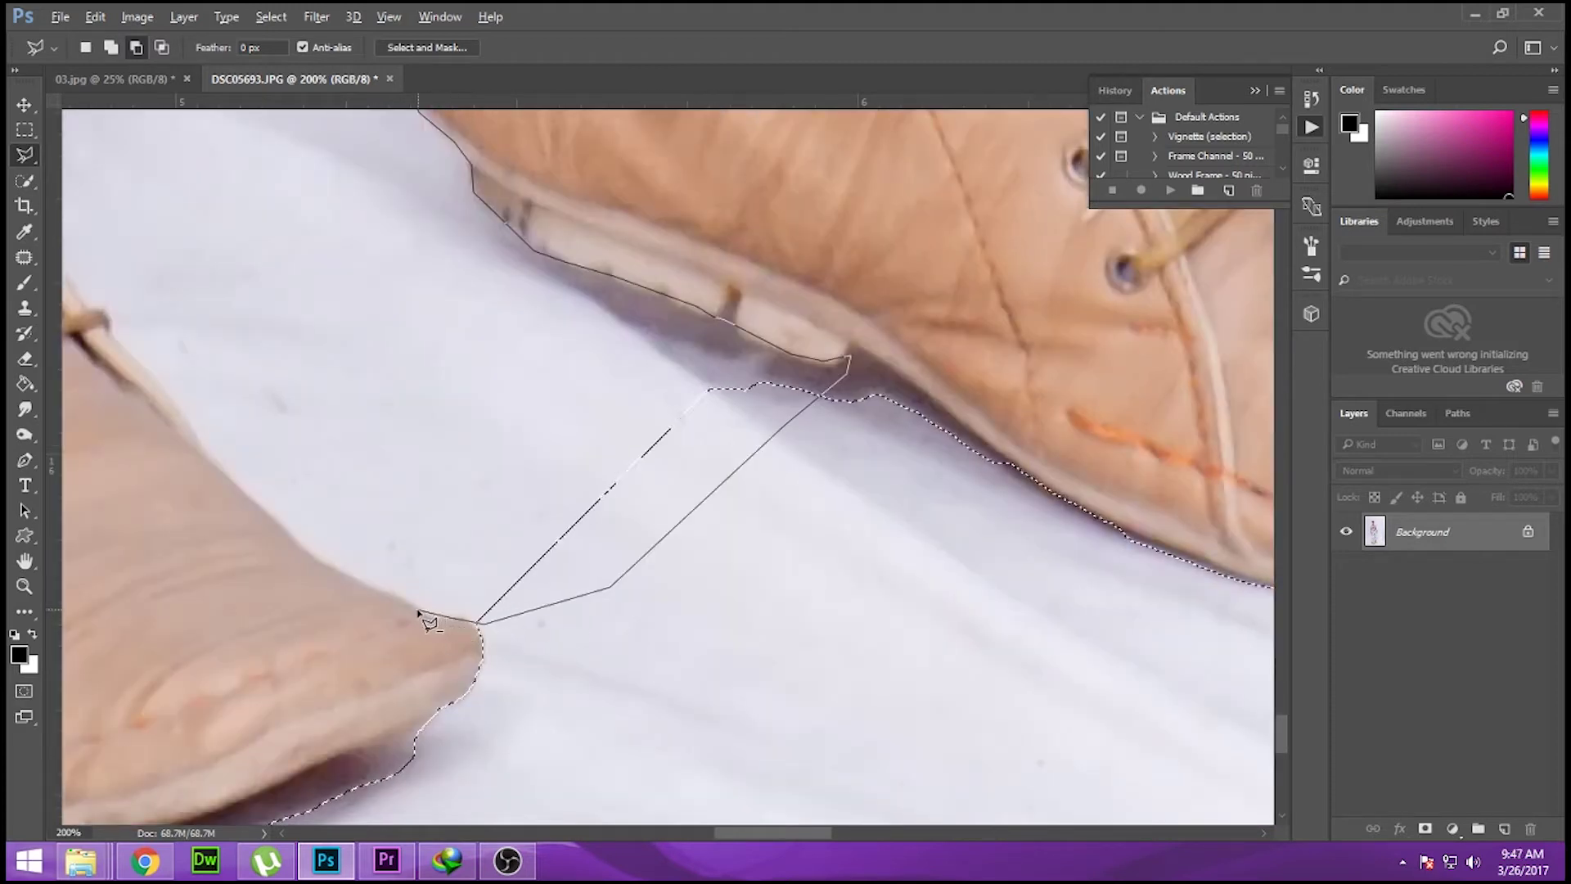
pyautogui.moveTo(193, 368); pyautogui.dragTo(315, 683)
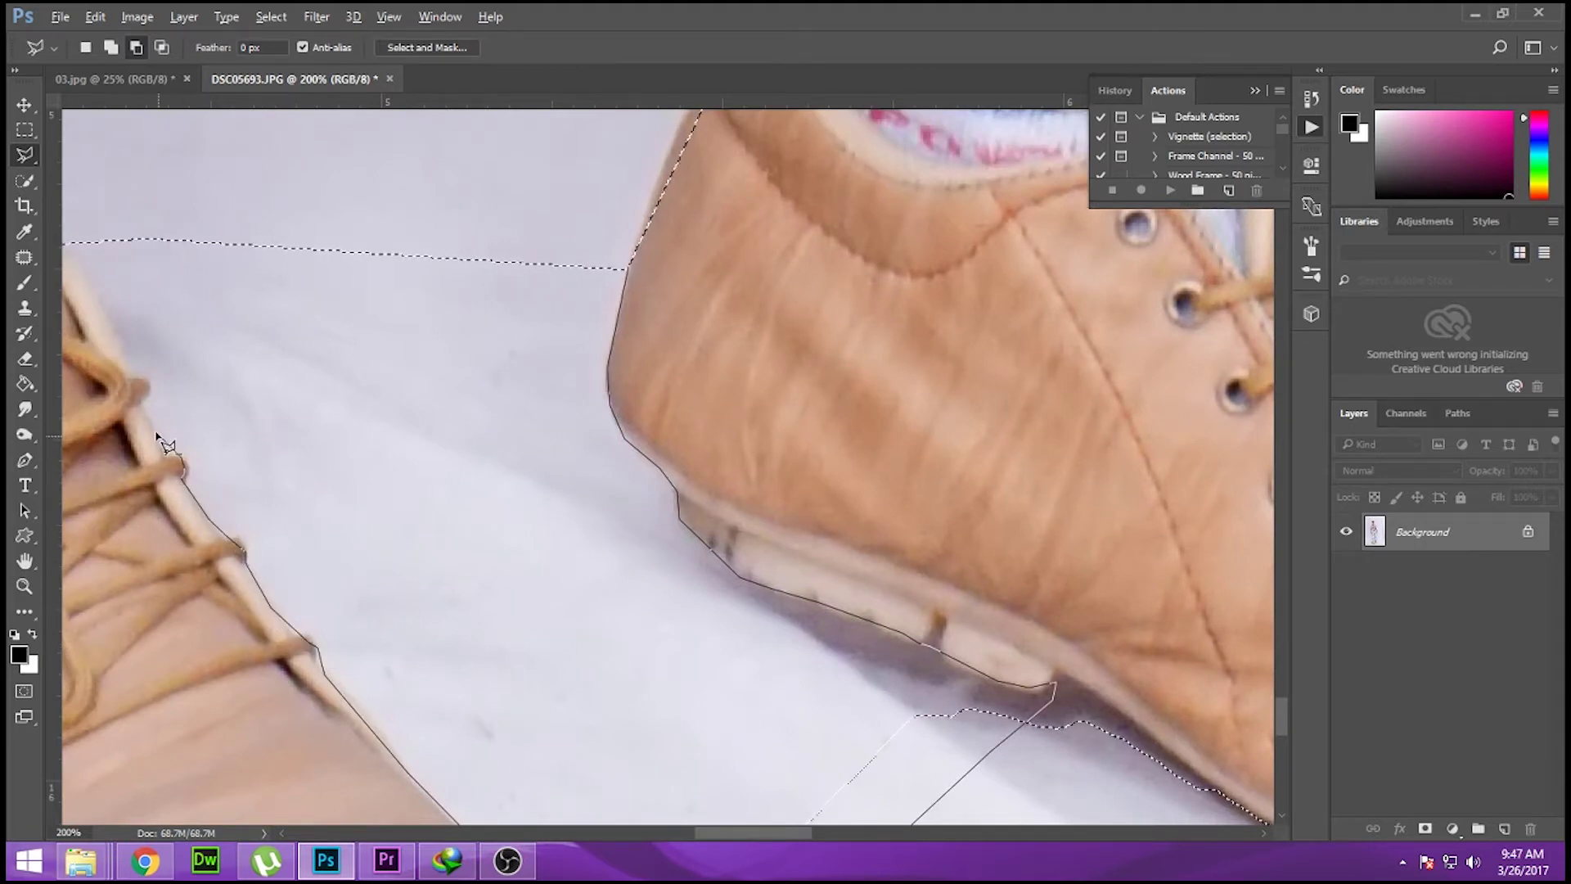
pyautogui.moveTo(98, 270); pyautogui.dragTo(562, 755)
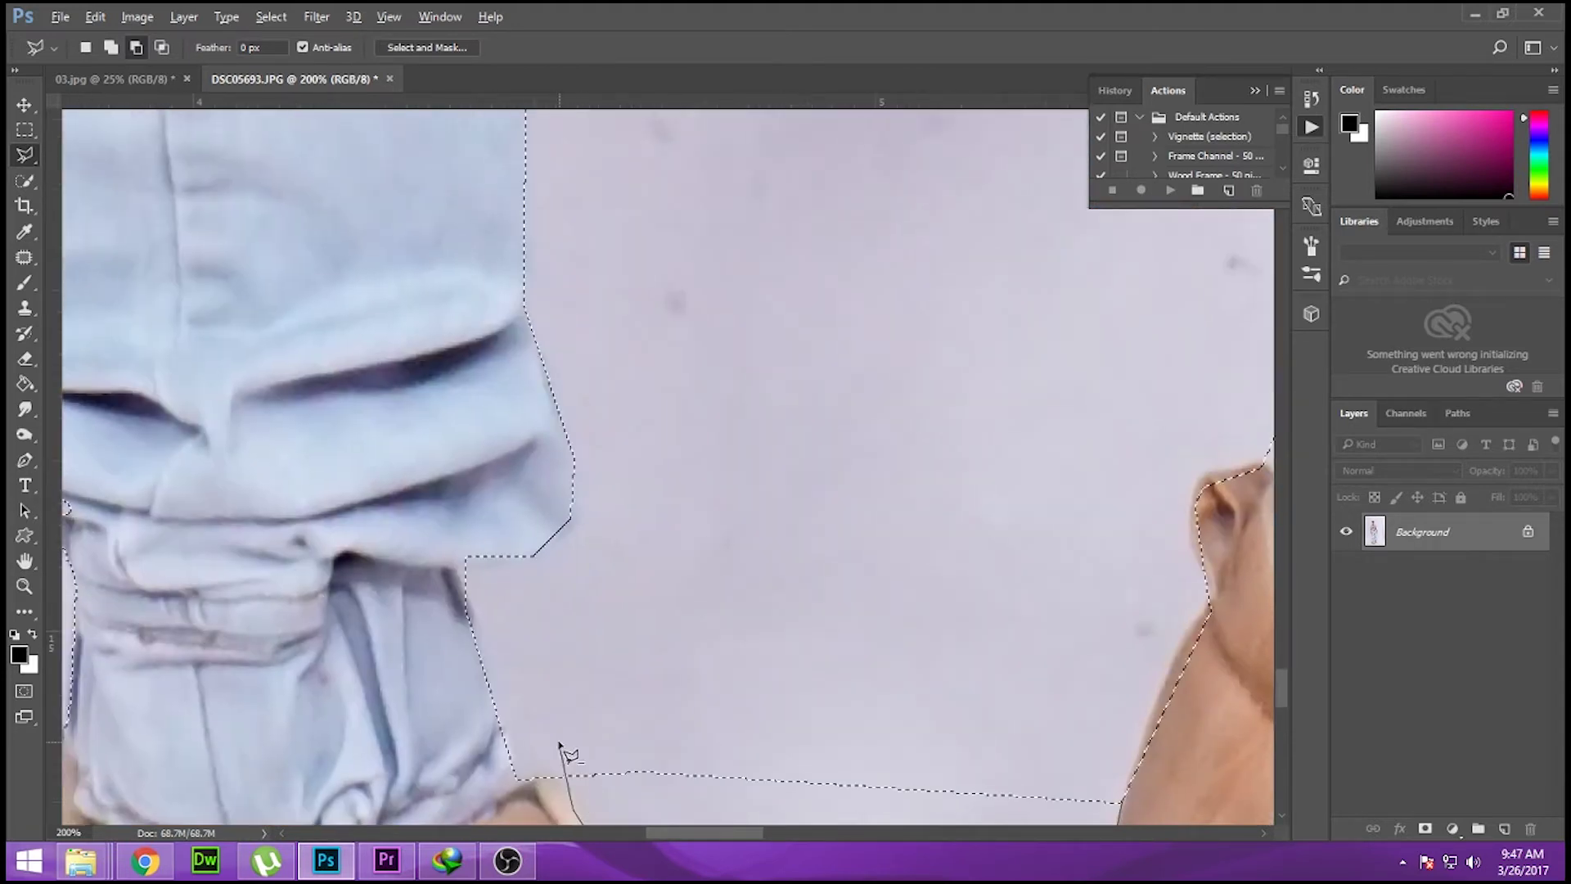
pyautogui.scroll(-1, 1096, 498)
pyautogui.scroll(-1, 1088, 487)
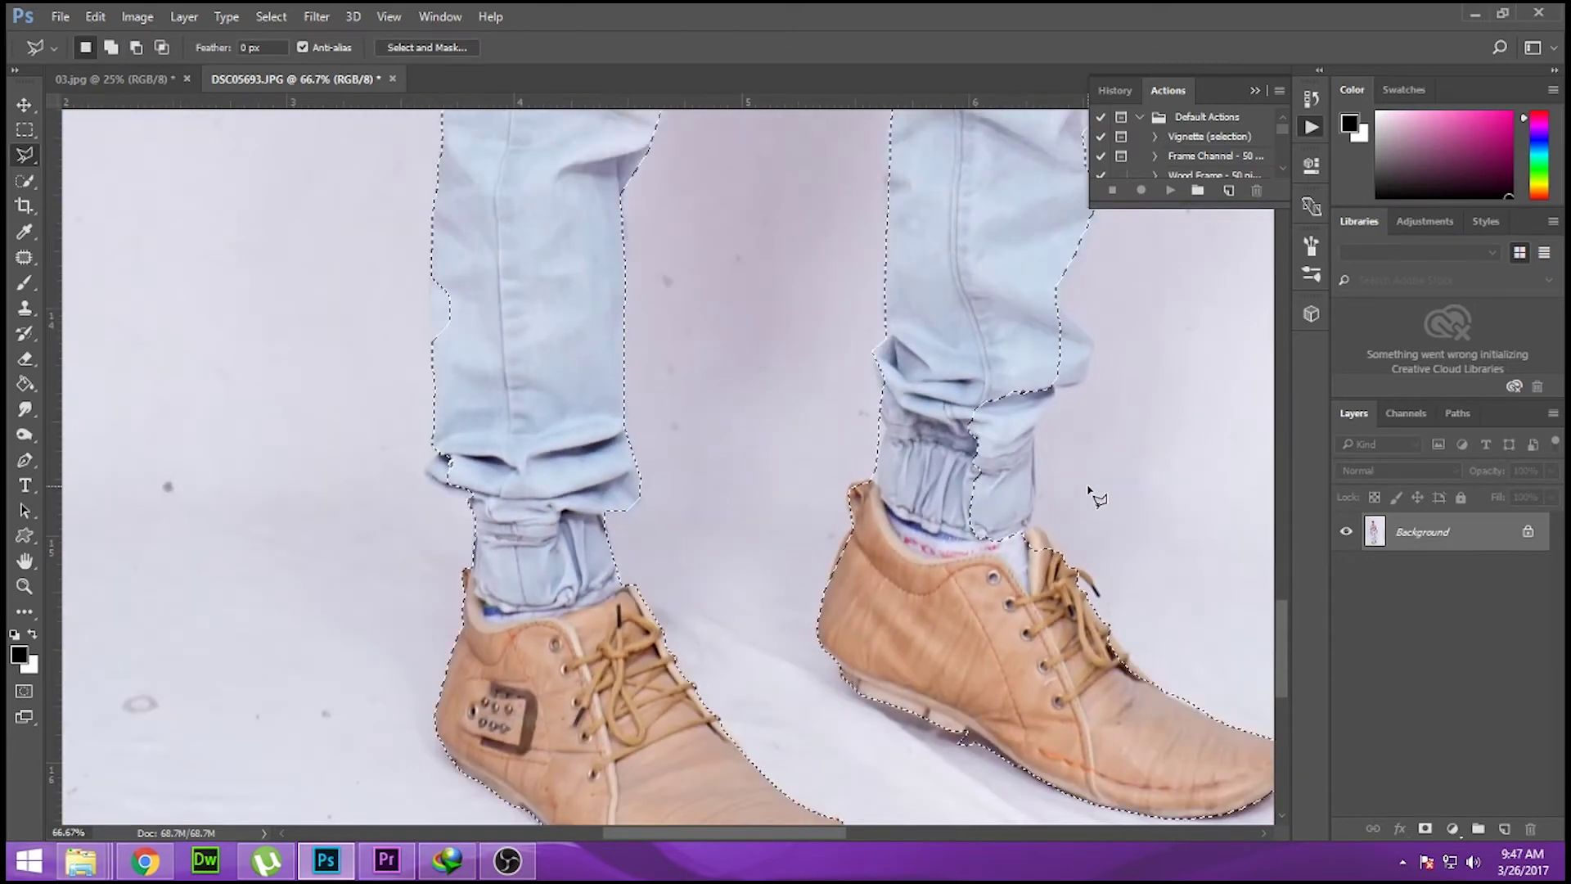
# Step: Polygonal-lasso the jeans edges, knee and ankle areas into the selection
pyautogui.keyDown('shift'); pyautogui.click(433, 277); pyautogui.keyUp('shift')
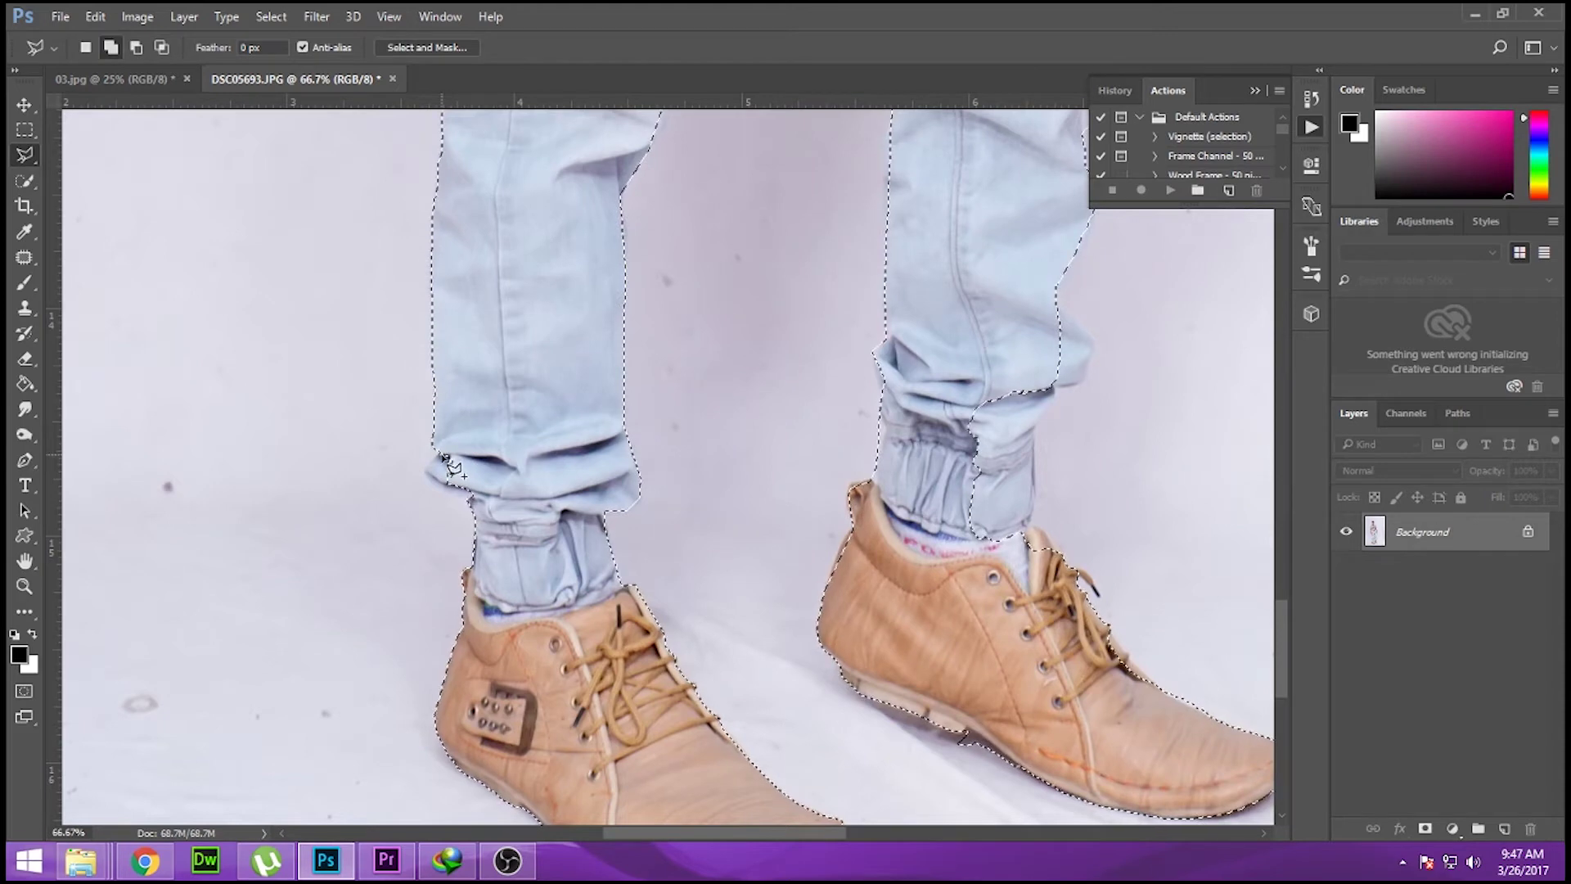
pyautogui.moveTo(470, 501); pyautogui.dragTo(127, 272)
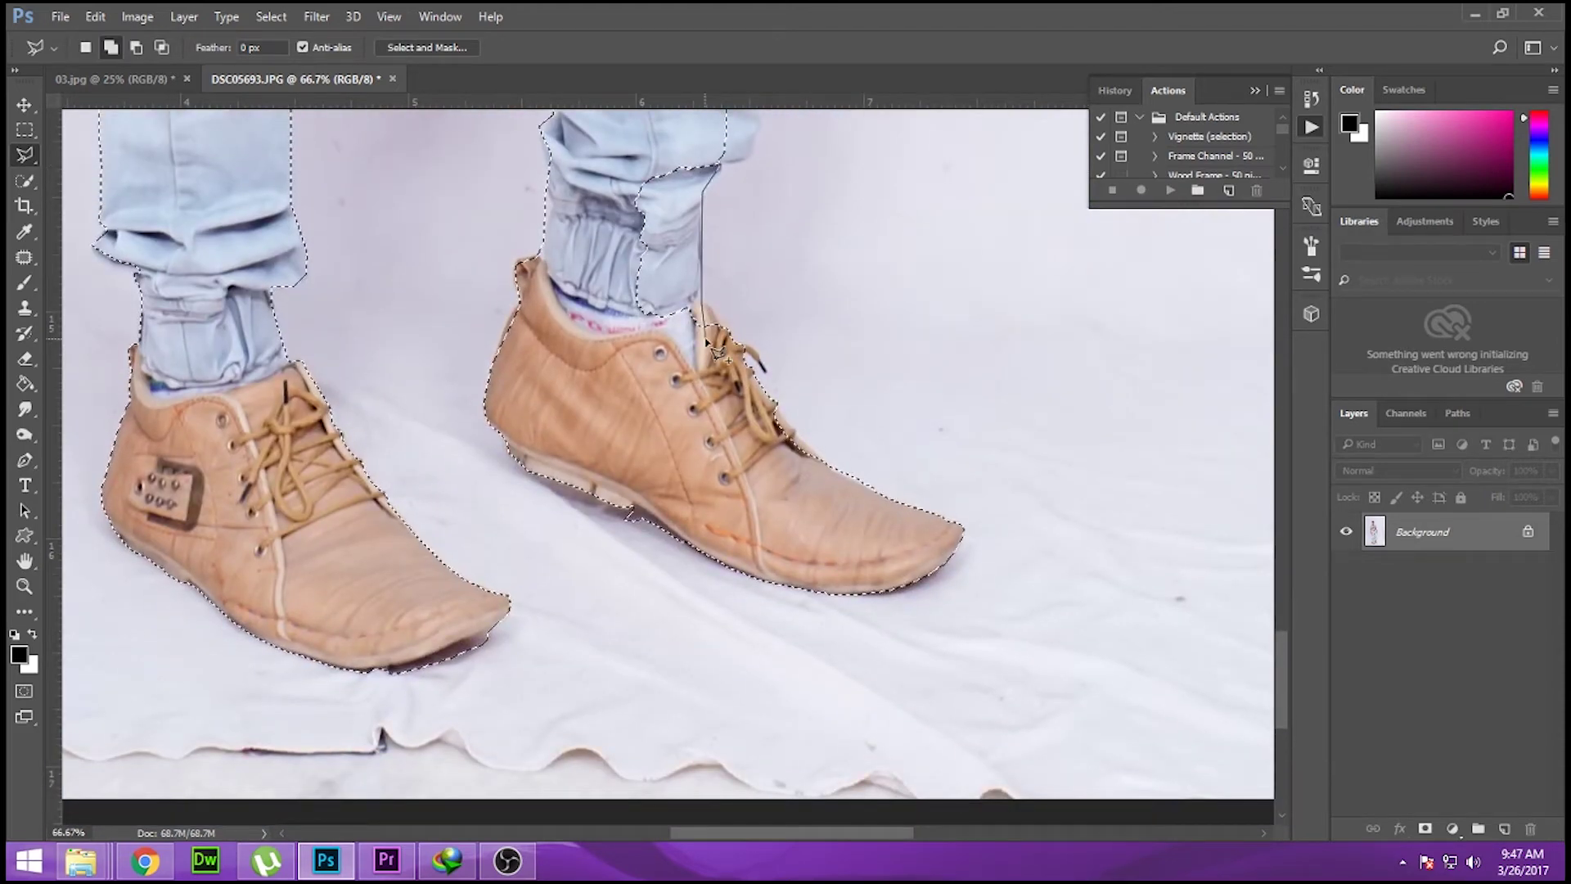
pyautogui.click(636, 137)
pyautogui.moveTo(636, 138); pyautogui.dragTo(562, 352)
pyautogui.keyDown('shift'); pyautogui.click(651, 301); pyautogui.keyUp('shift')
pyautogui.doubleClick(640, 384)
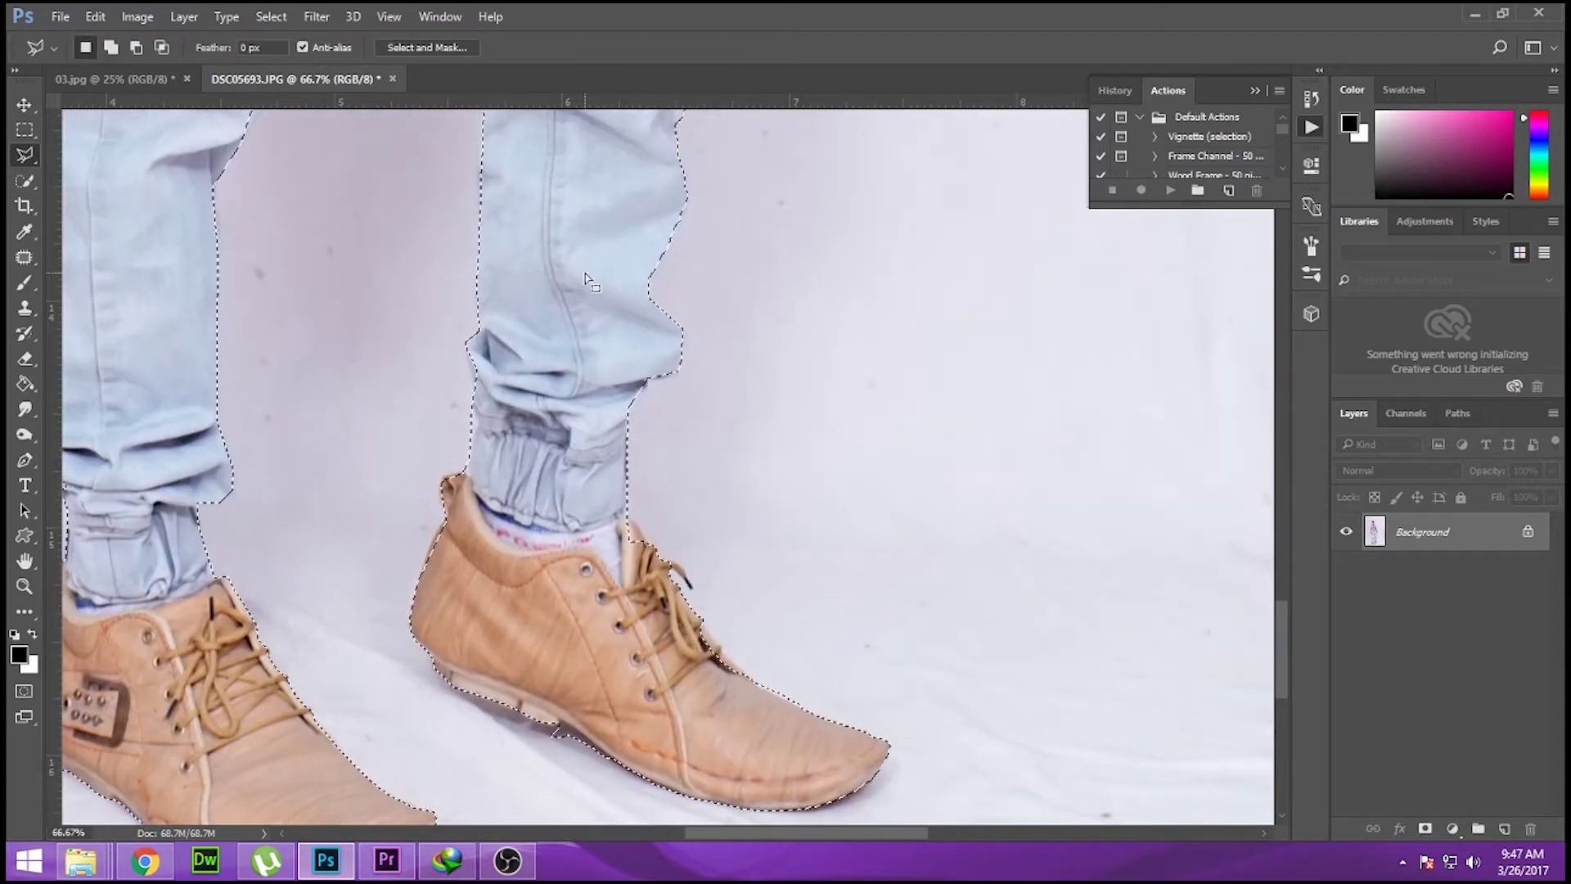
pyautogui.click(628, 517)
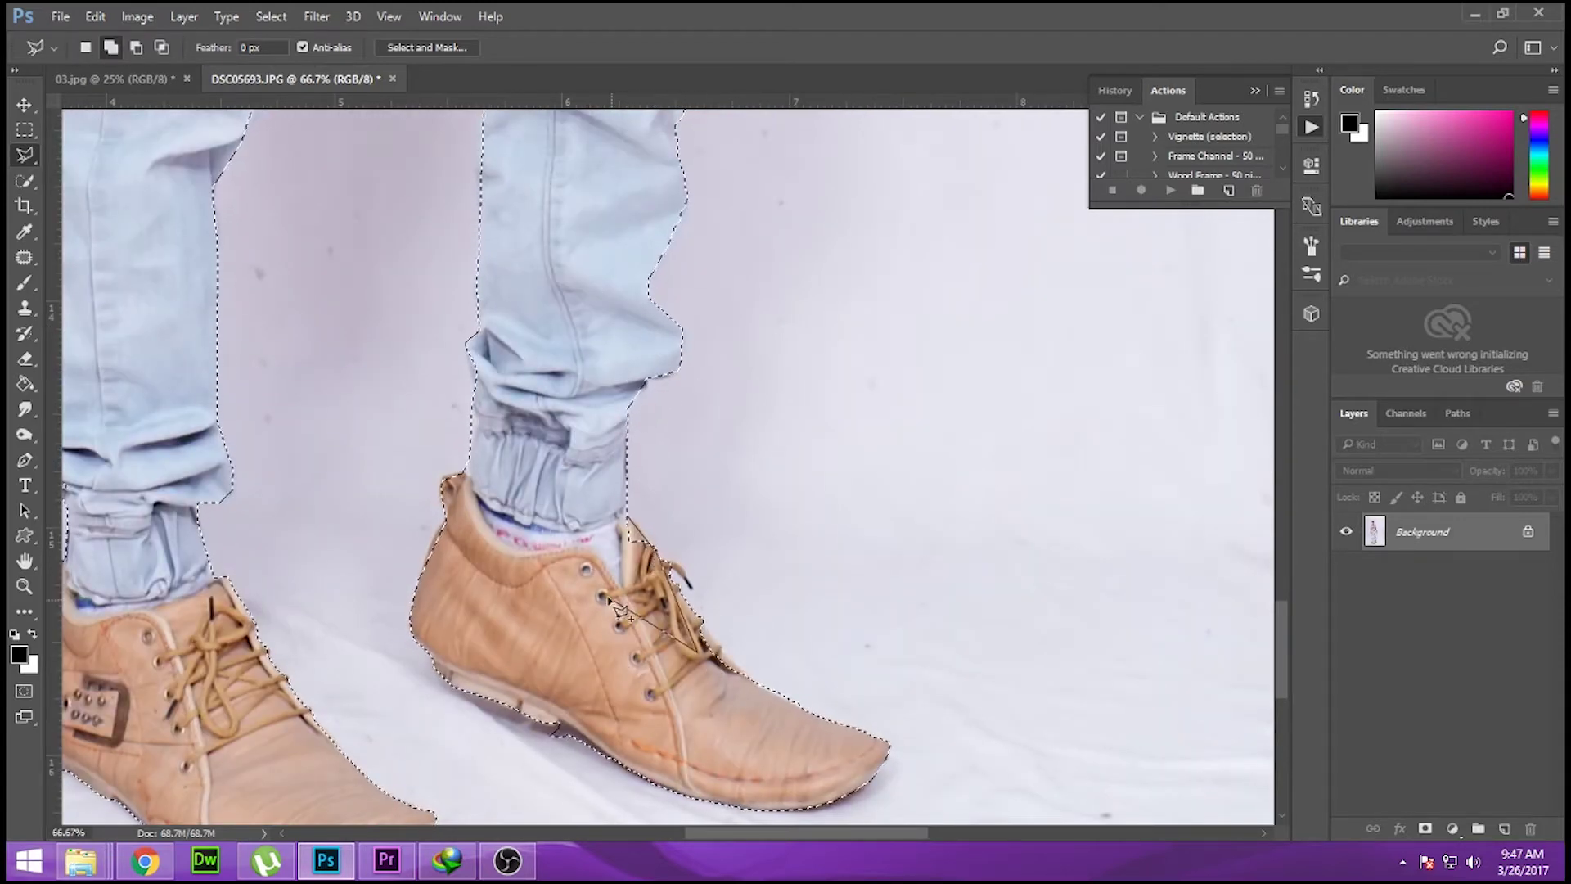
pyautogui.doubleClick(746, 681)
pyautogui.hotkey('ctrl', '-')
pyautogui.hotkey('ctrl', '-')
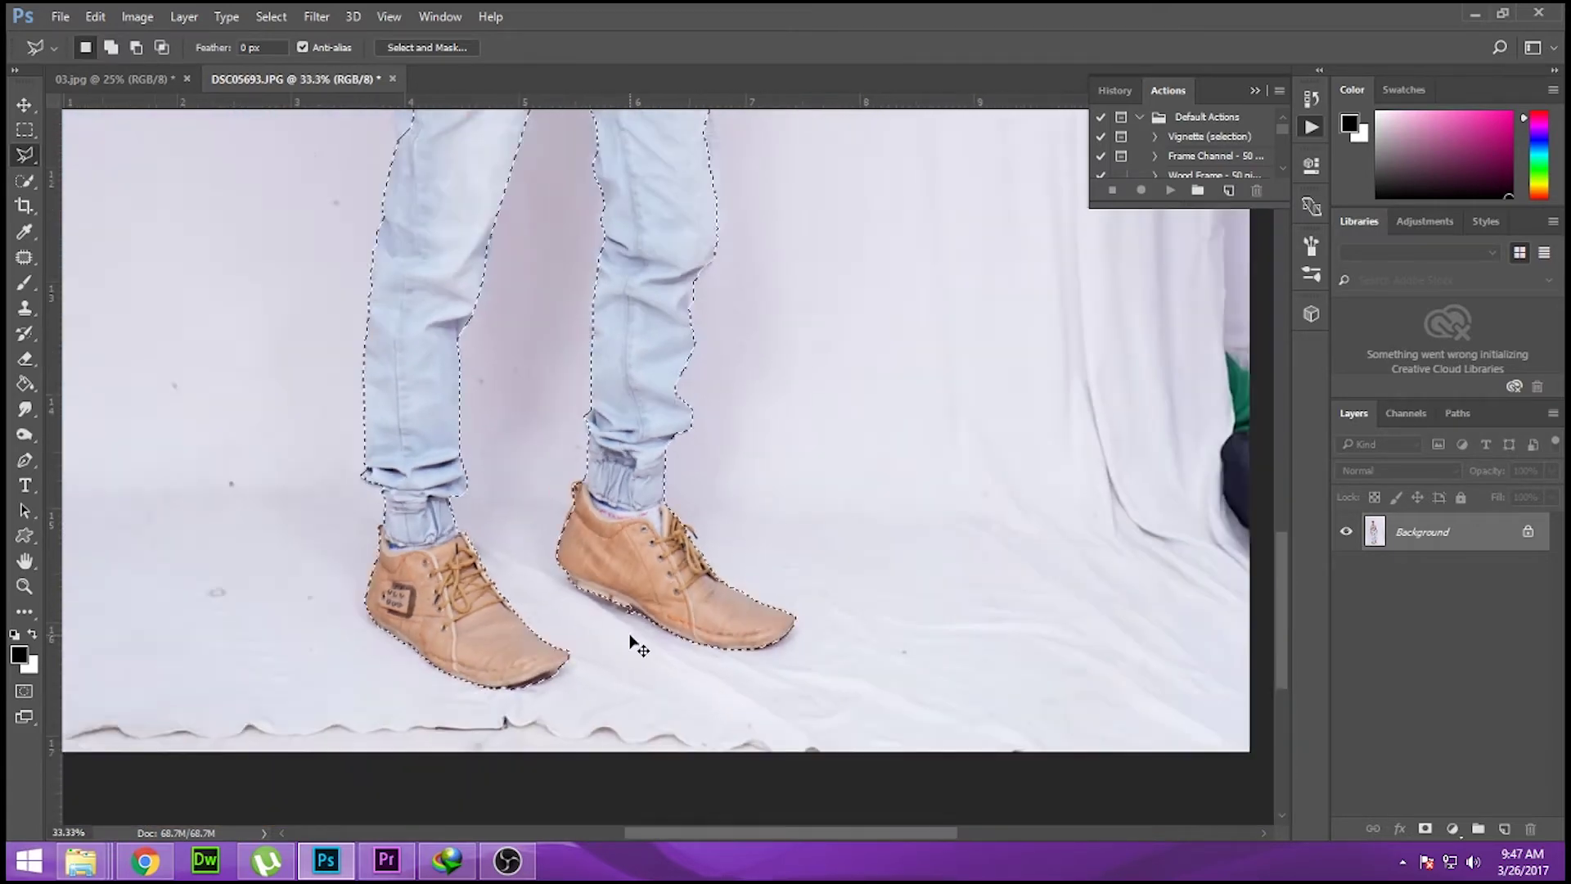
pyautogui.hotkey('ctrl', '-')
pyautogui.hotkey('ctrl', '-')
pyautogui.hotkey('ctrl', '+')
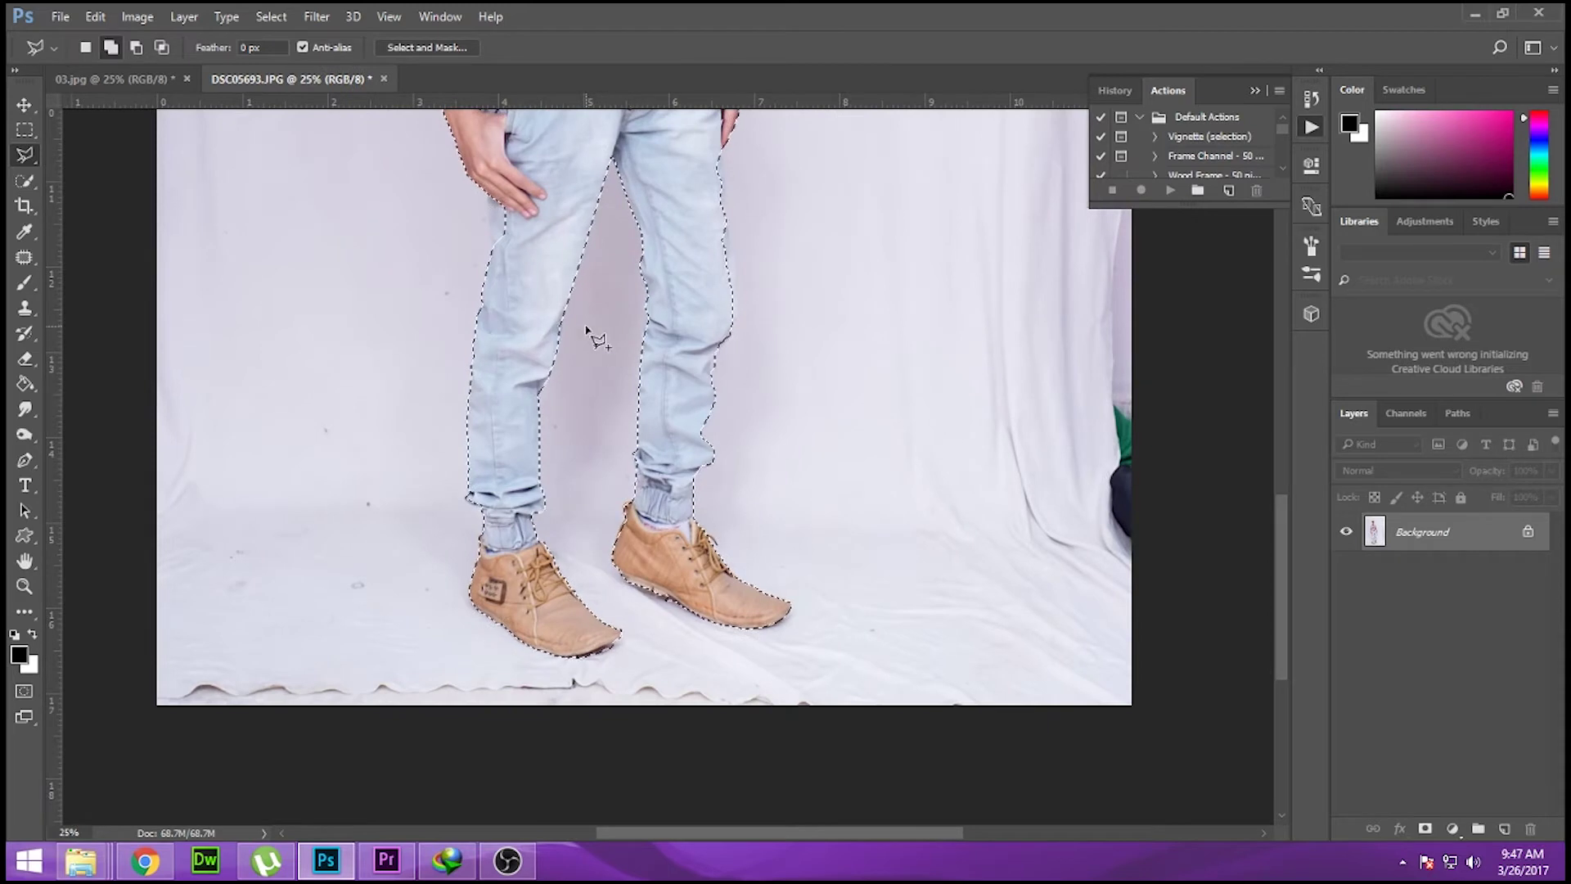
# Step: Add the right leg's outer edge and the hips, then zoom out to the torso
pyautogui.press('shift')
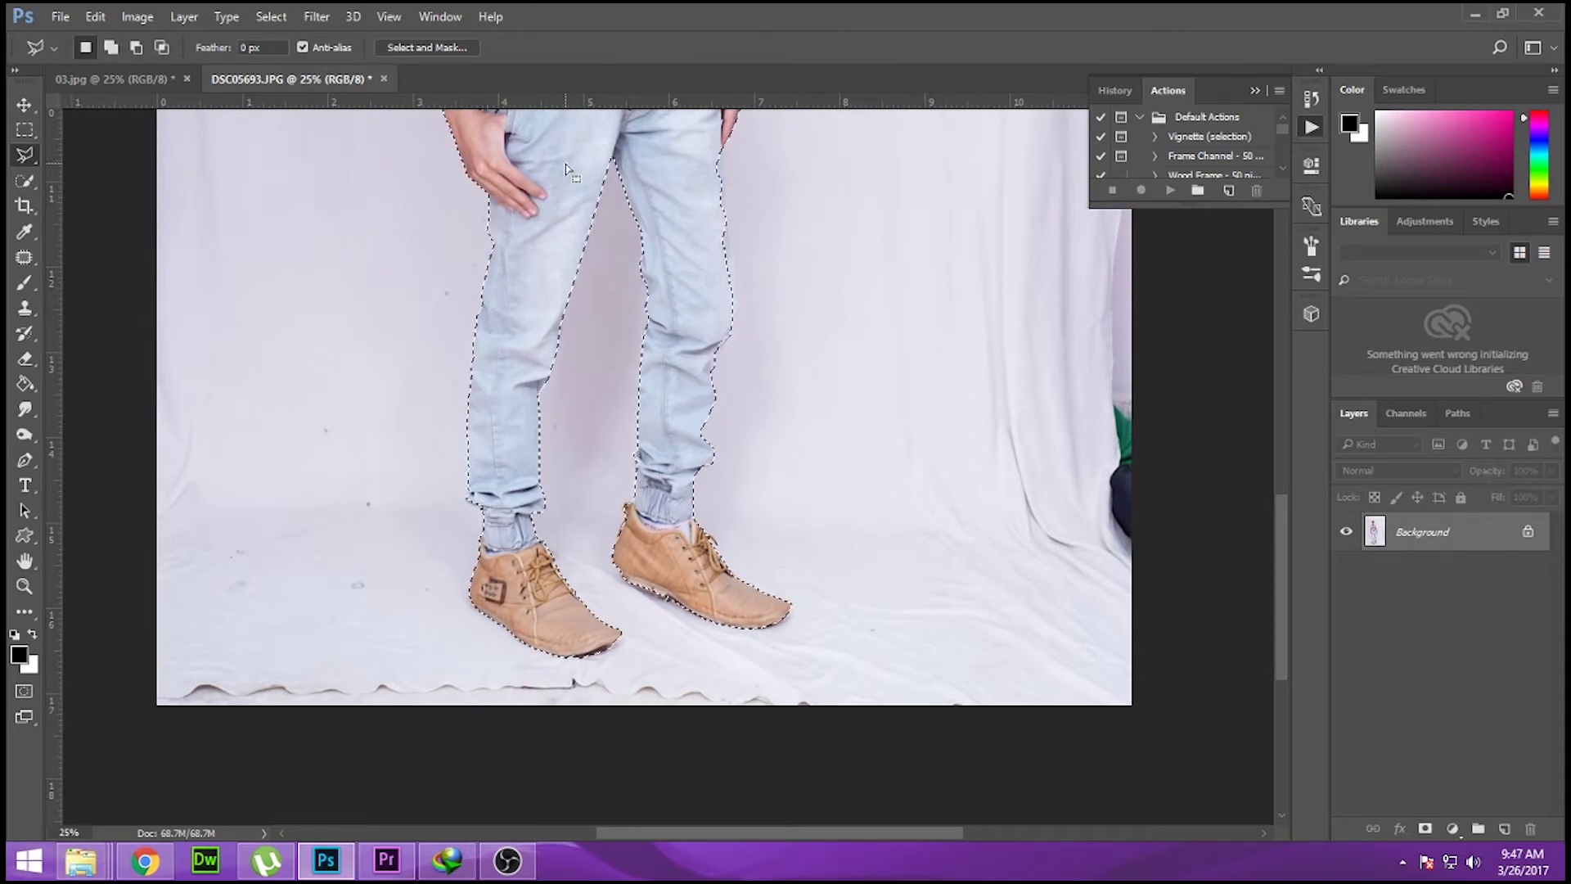
pyautogui.keyDown('shift'); pyautogui.click(726, 227); pyautogui.keyUp('shift')
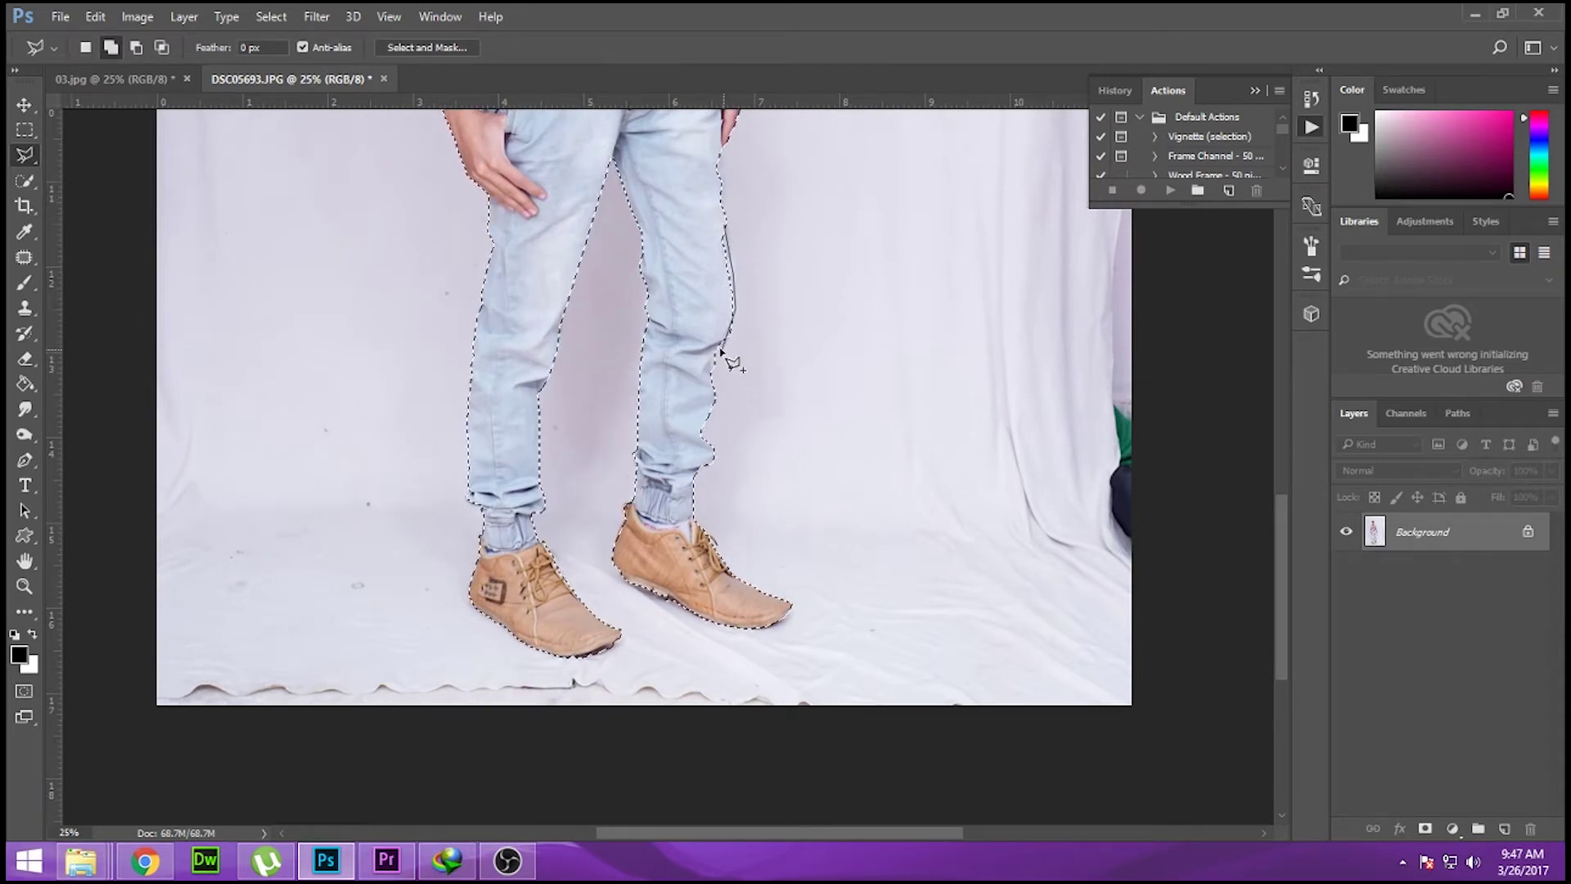
pyautogui.doubleClick(702, 246)
pyautogui.hotkey('ctrl', '+')
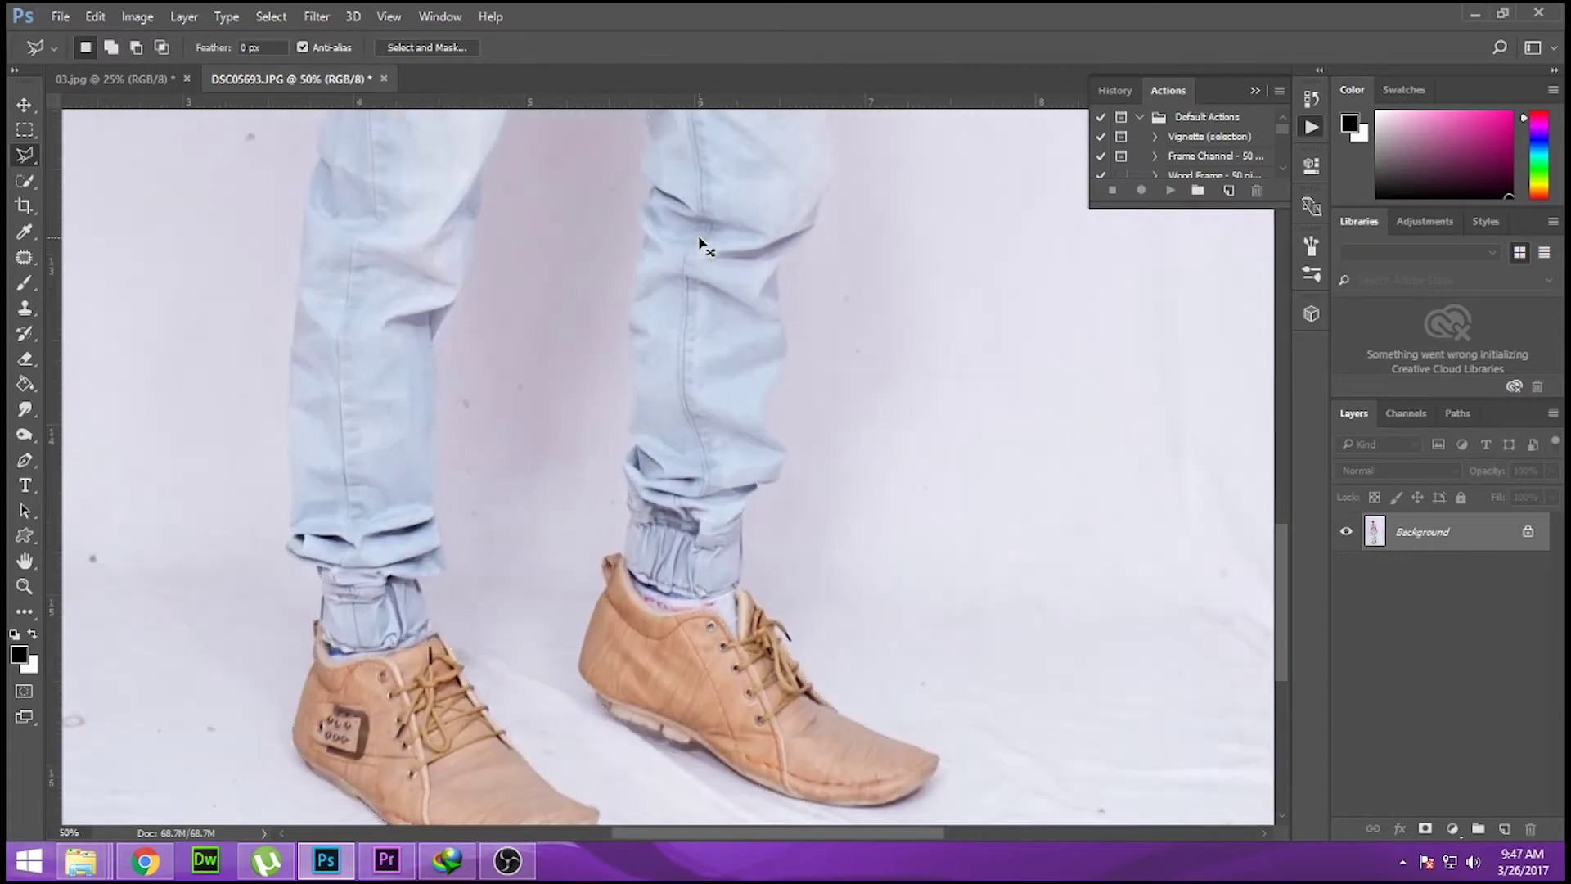
pyautogui.hotkey('ctrl', '+')
pyautogui.scroll(5, 832, 330)
pyautogui.keyDown('shift'); pyautogui.click(716, 334); pyautogui.keyUp('shift')
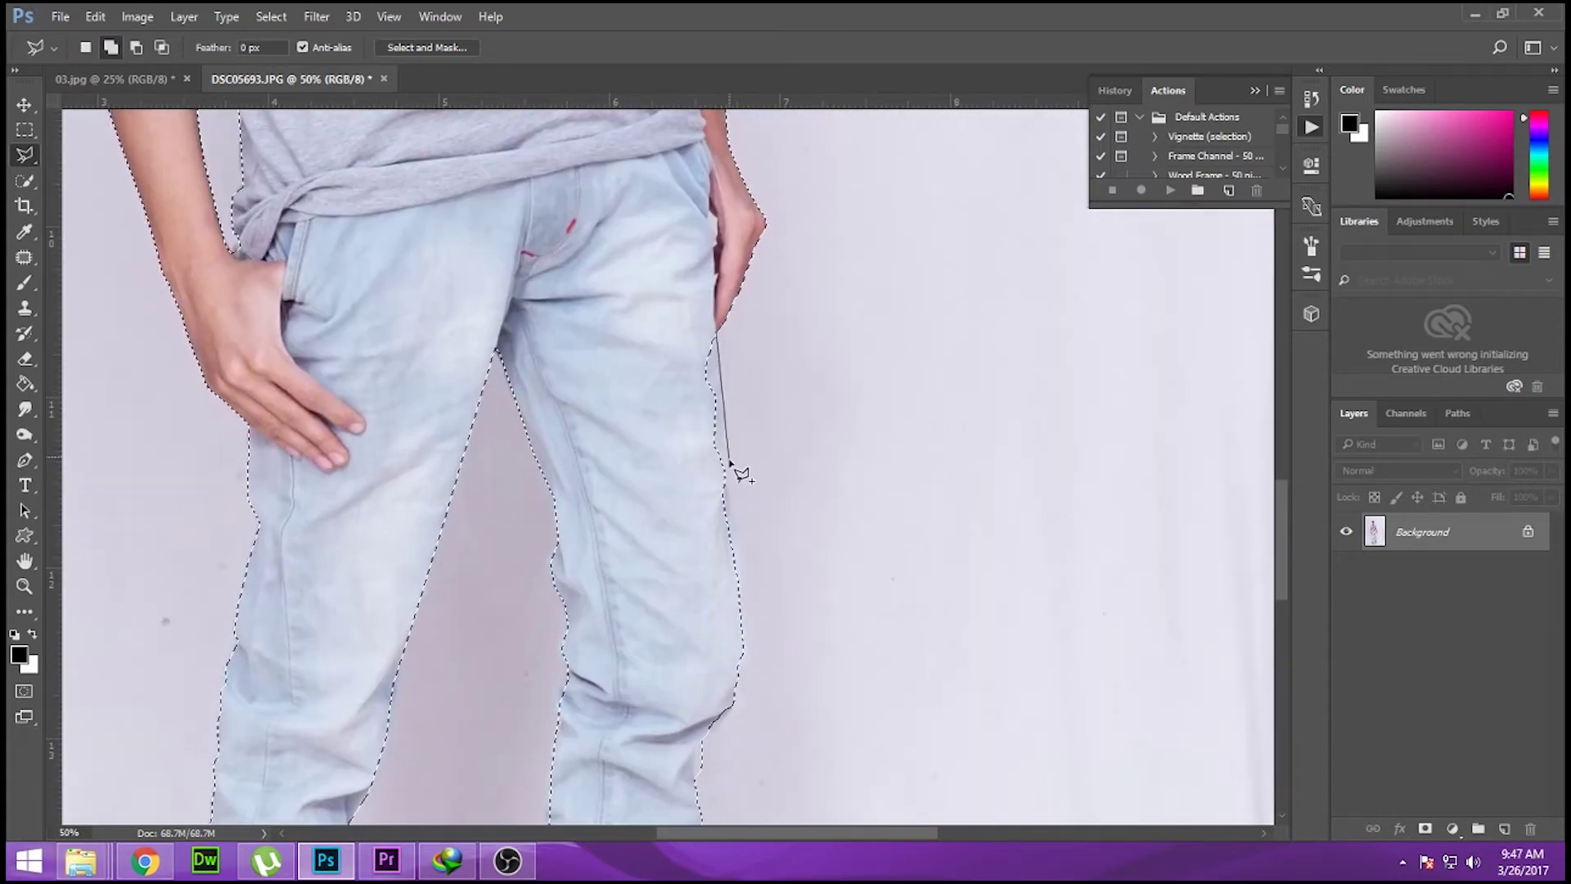
pyautogui.doubleClick(696, 304)
pyautogui.hotkey('ctrl', '-')
pyautogui.hotkey('ctrl', '-')
pyautogui.moveTo(592, 188); pyautogui.dragTo(592, 614)
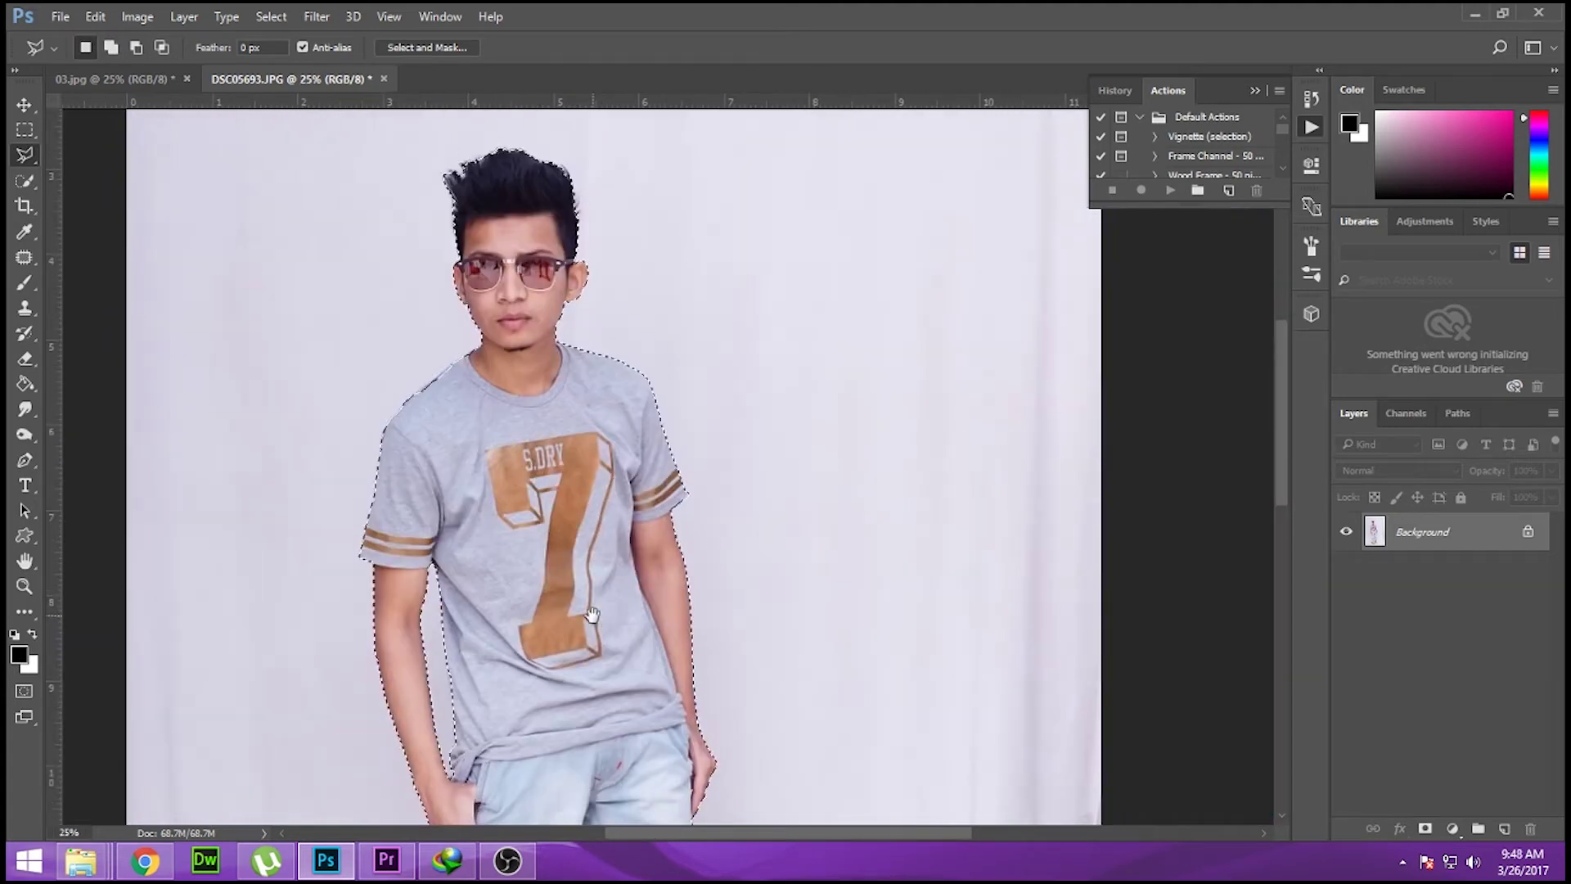
pyautogui.hotkey('ctrl', '-')
pyautogui.hotkey('ctrl', '-')
pyautogui.click(458, 47)
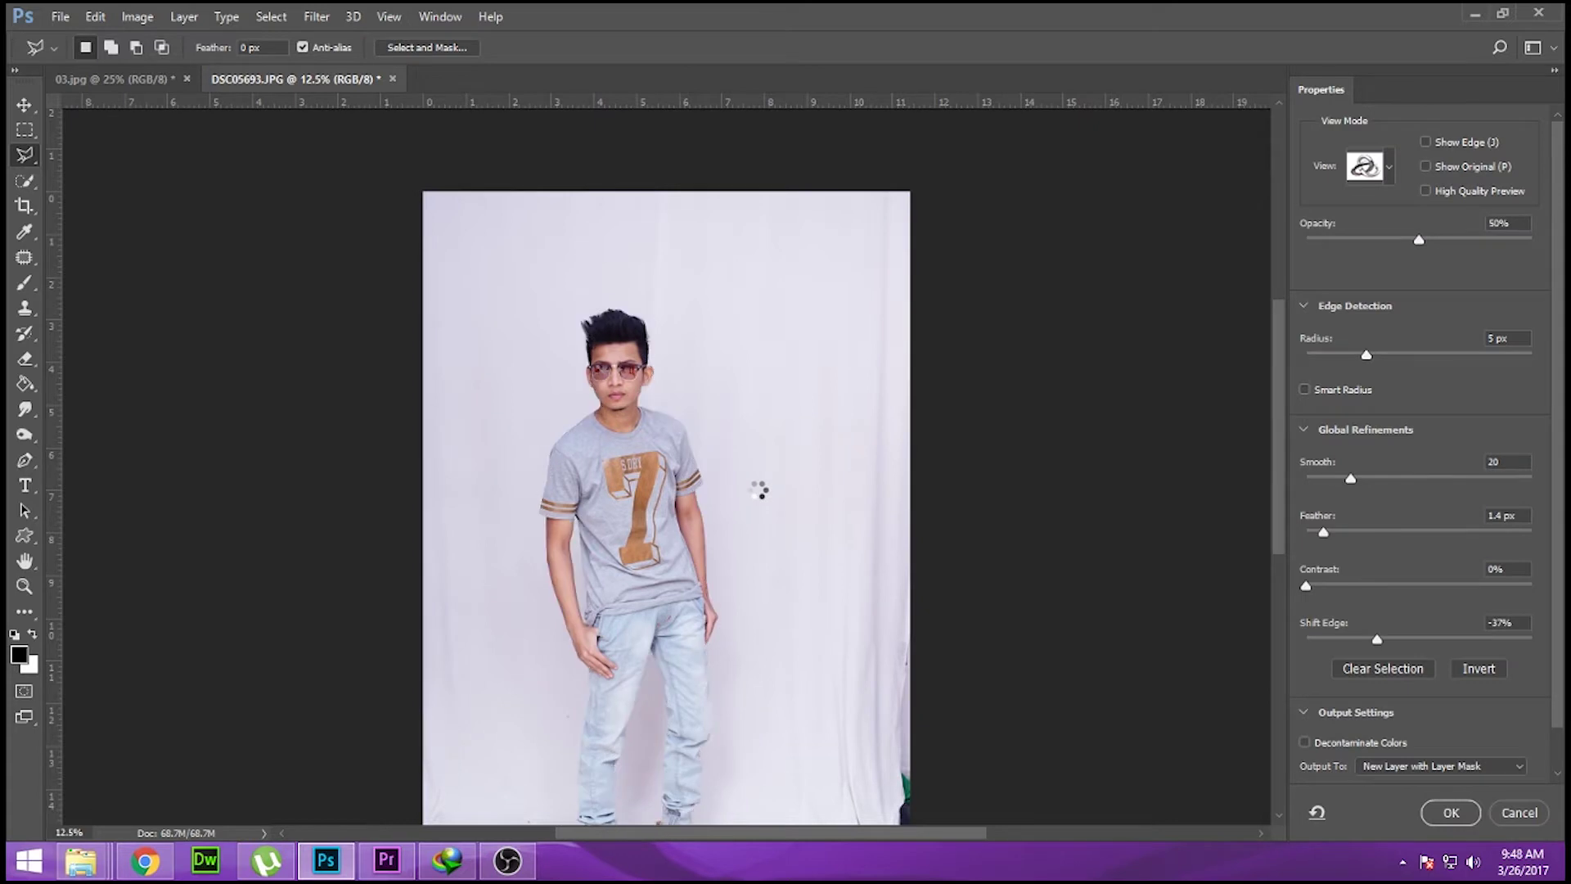
# Step: Output the refined cutout as a masked layer and drag the man into the 03.jpg road scene
pyautogui.moveTo(701, 551)
pyautogui.mouseDown()
pyautogui.moveTo(734, 466)
pyautogui.moveTo(739, 493)
pyautogui.mouseUp()
pyautogui.click(1449, 812)
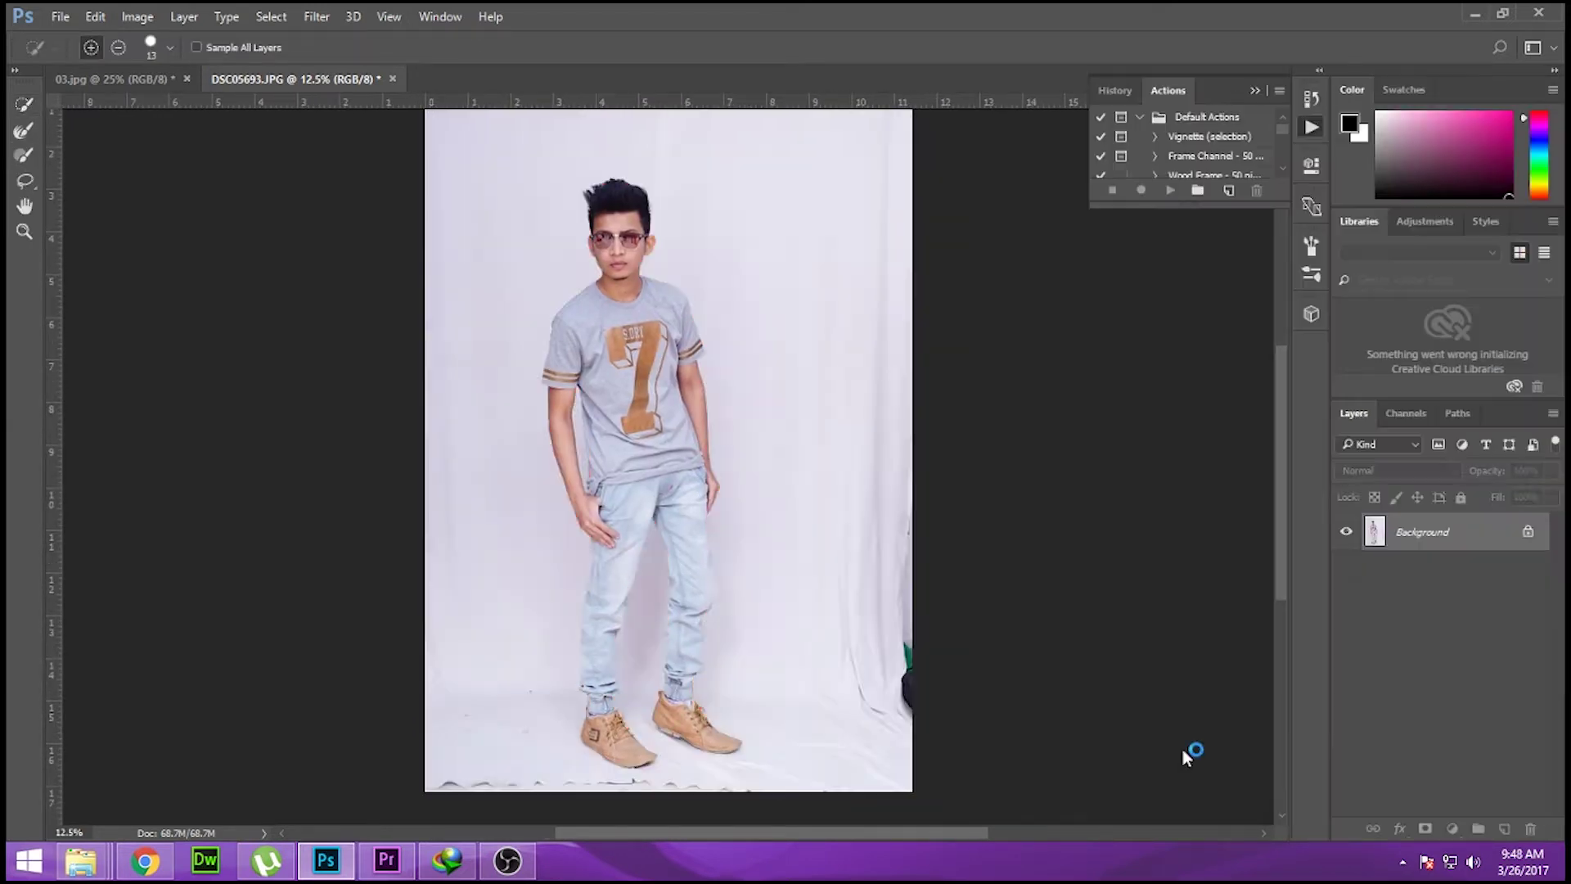
pyautogui.press('v')
pyautogui.moveTo(626, 320); pyautogui.dragTo(632, 416)
# Step: Scale the man to about 43% and place him centre-right on the road beside the bag
pyautogui.hotkey('ctrl', 't')
pyautogui.moveTo(1015, 169)
pyautogui.mouseDown()
pyautogui.moveTo(920, 226)
pyautogui.moveTo(755, 508)
pyautogui.mouseUp()
pyautogui.moveTo(564, 665)
pyautogui.mouseDown()
pyautogui.moveTo(852, 262)
pyautogui.moveTo(912, 238)
pyautogui.moveTo(999, 158)
pyautogui.mouseUp()
pyautogui.moveTo(800, 352); pyautogui.dragTo(796, 399)
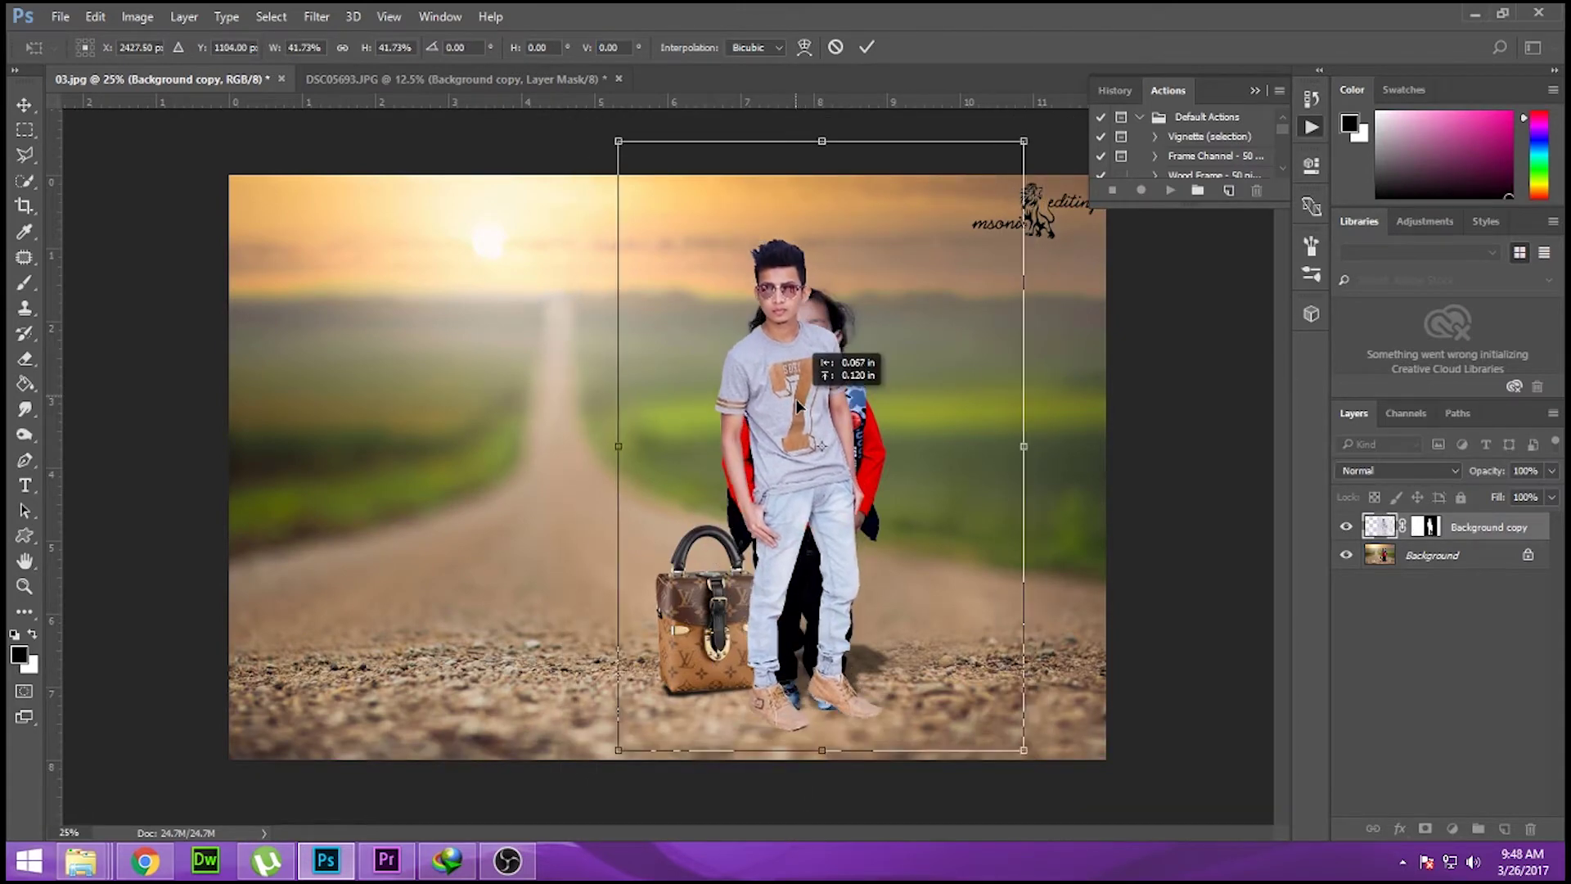
pyautogui.moveTo(1022, 146); pyautogui.dragTo(1037, 135)
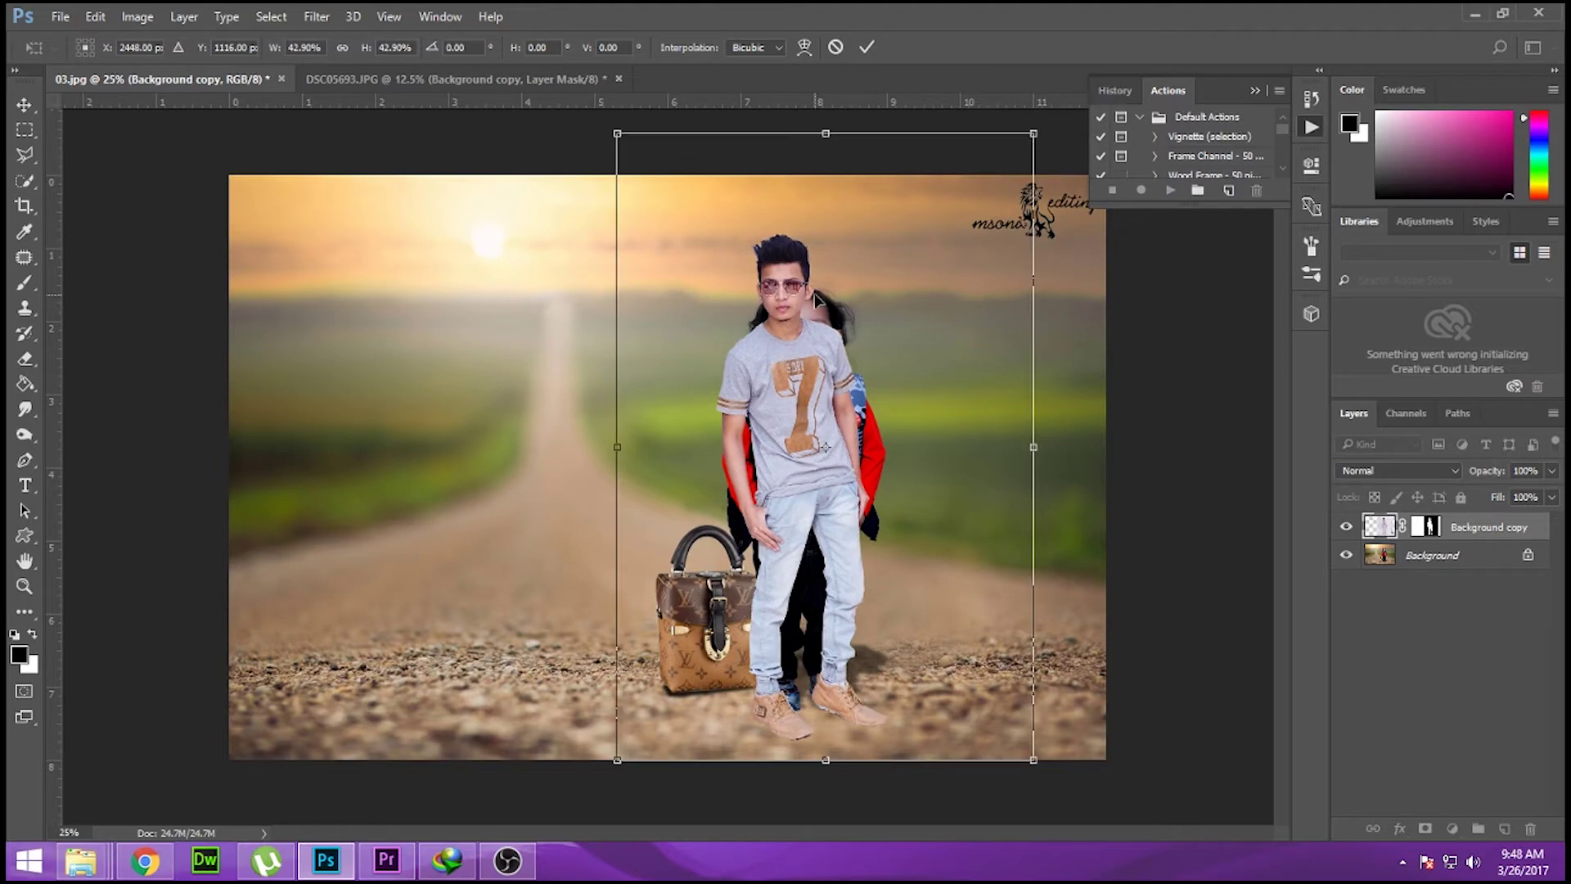
pyautogui.moveTo(819, 302); pyautogui.dragTo(847, 405)
pyautogui.press('Return')
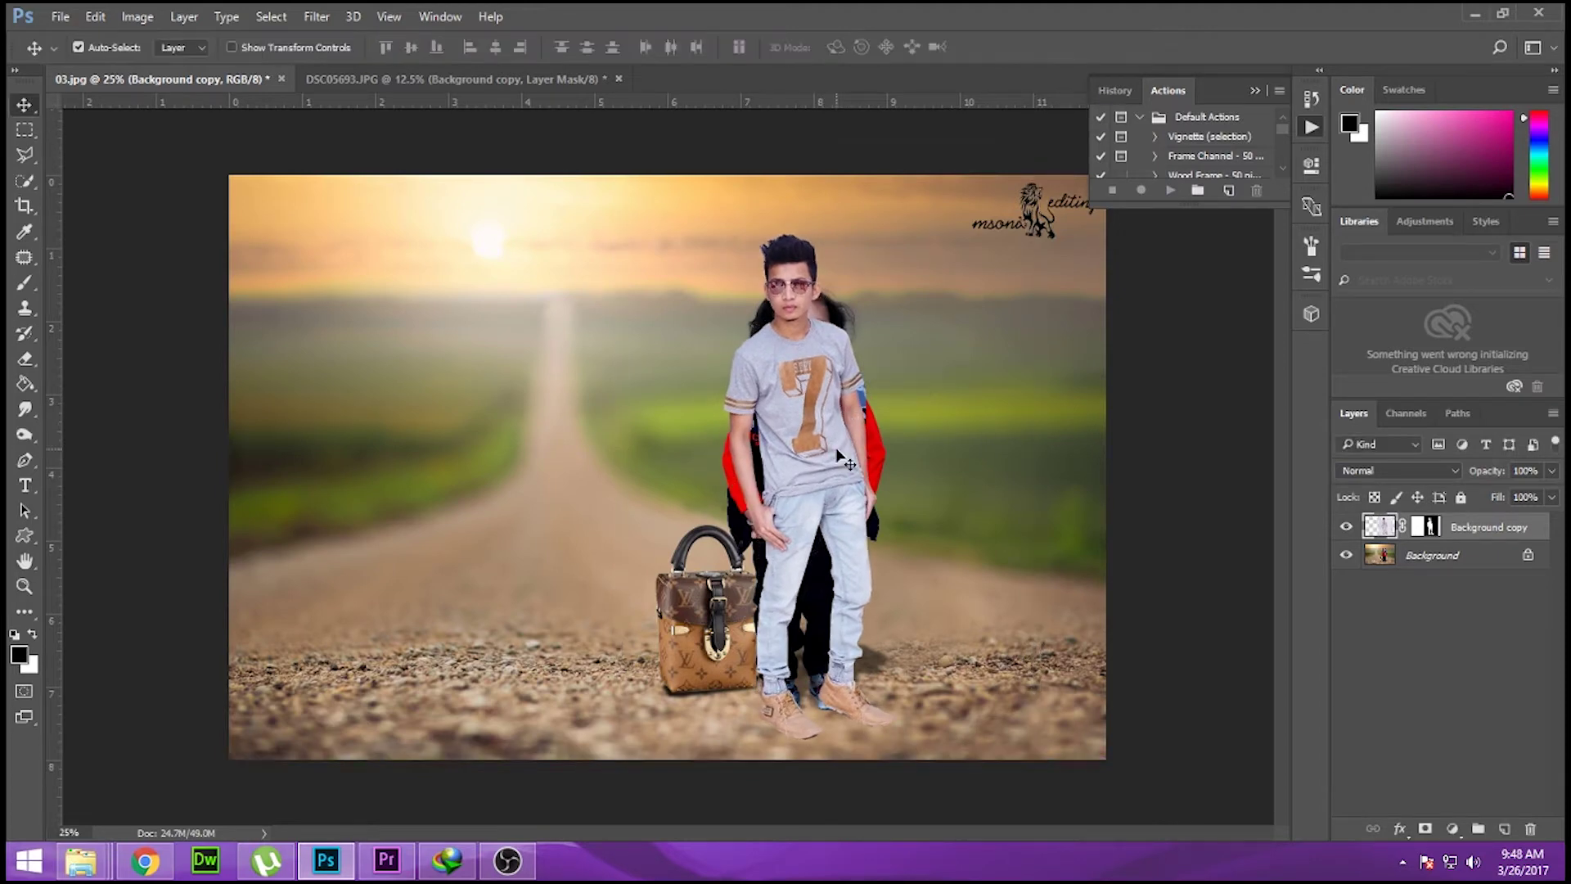
# Step: Select the Background layer and frame the man's head and neck
pyautogui.scroll(2, 839, 456)
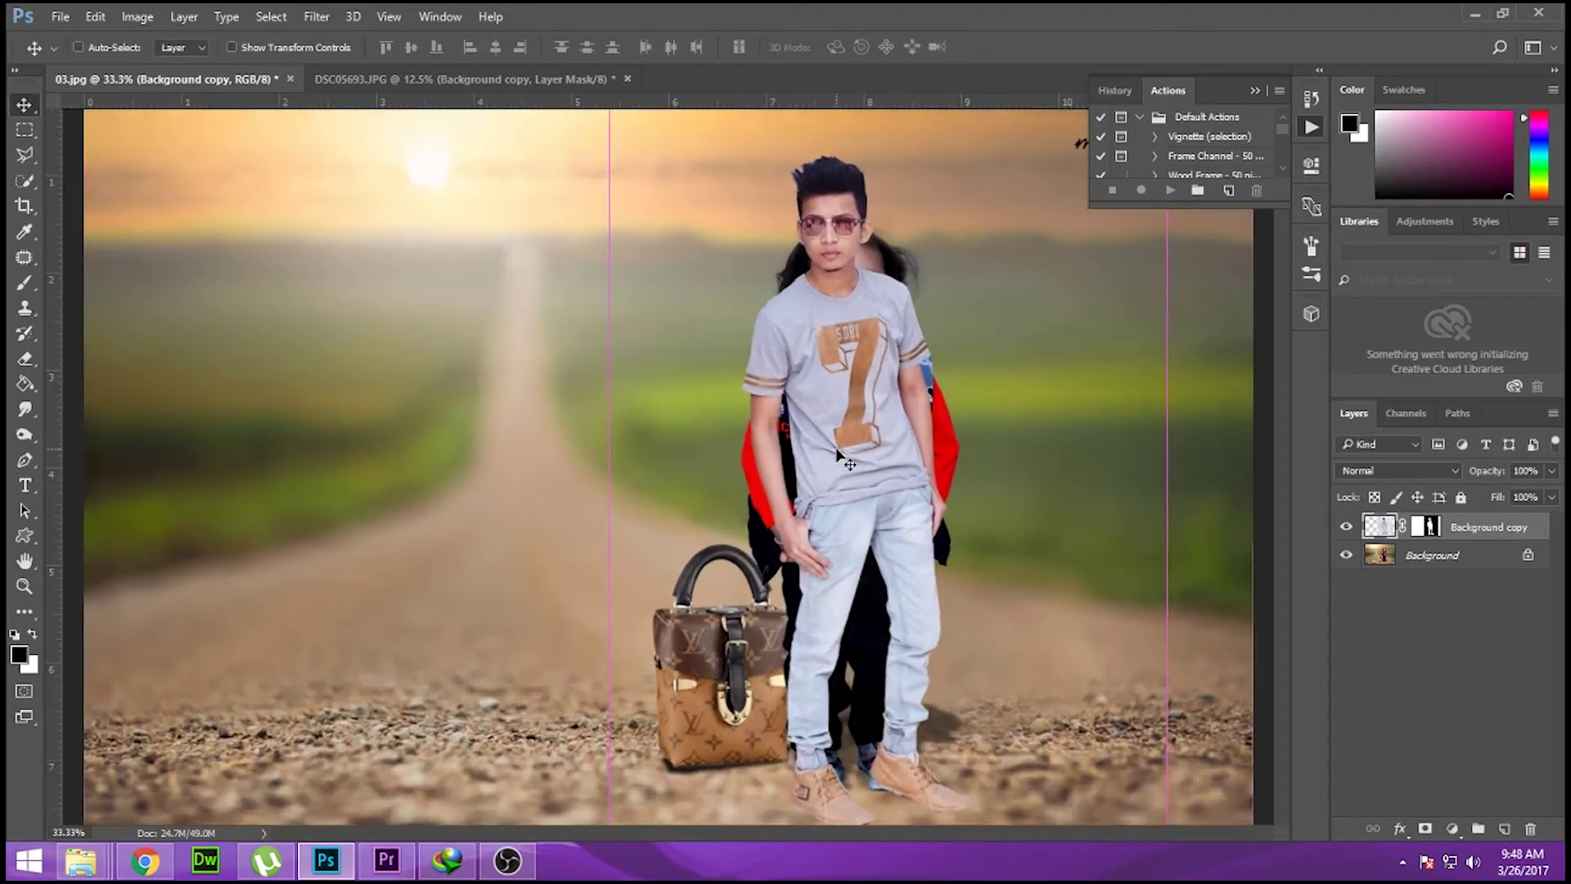
pyautogui.moveTo(866, 460); pyautogui.dragTo(752, 591)
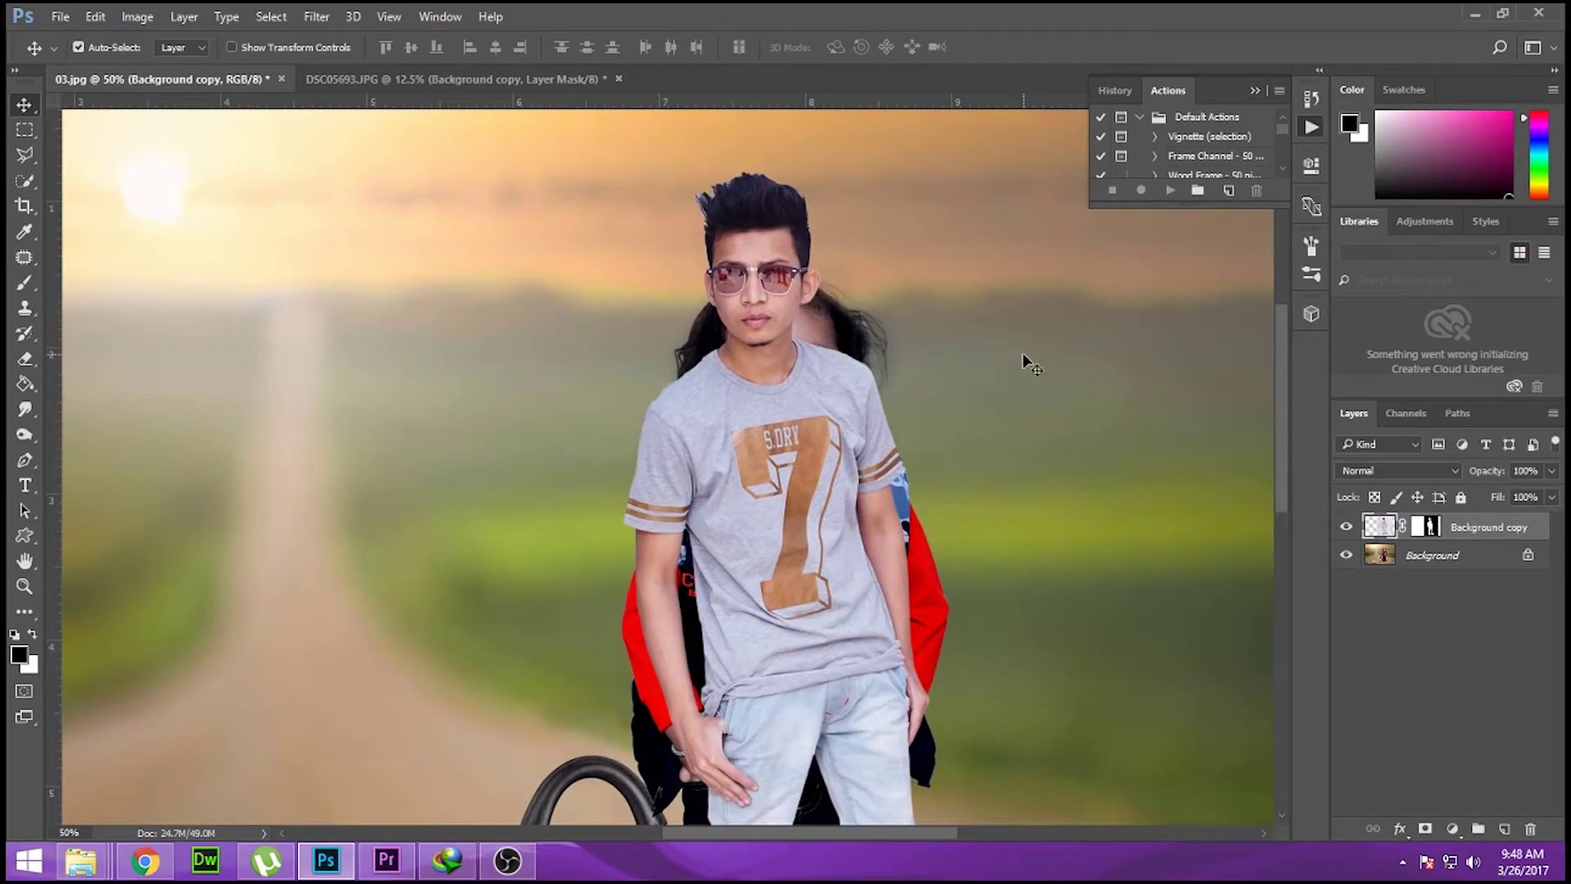
pyautogui.click(508, 860)
pyautogui.click(326, 860)
pyautogui.rightClick(938, 380)
pyautogui.click(970, 394)
pyautogui.scroll(1, 941, 376)
pyautogui.scroll(1, 941, 376)
pyautogui.moveTo(940, 376); pyautogui.dragTo(686, 528)
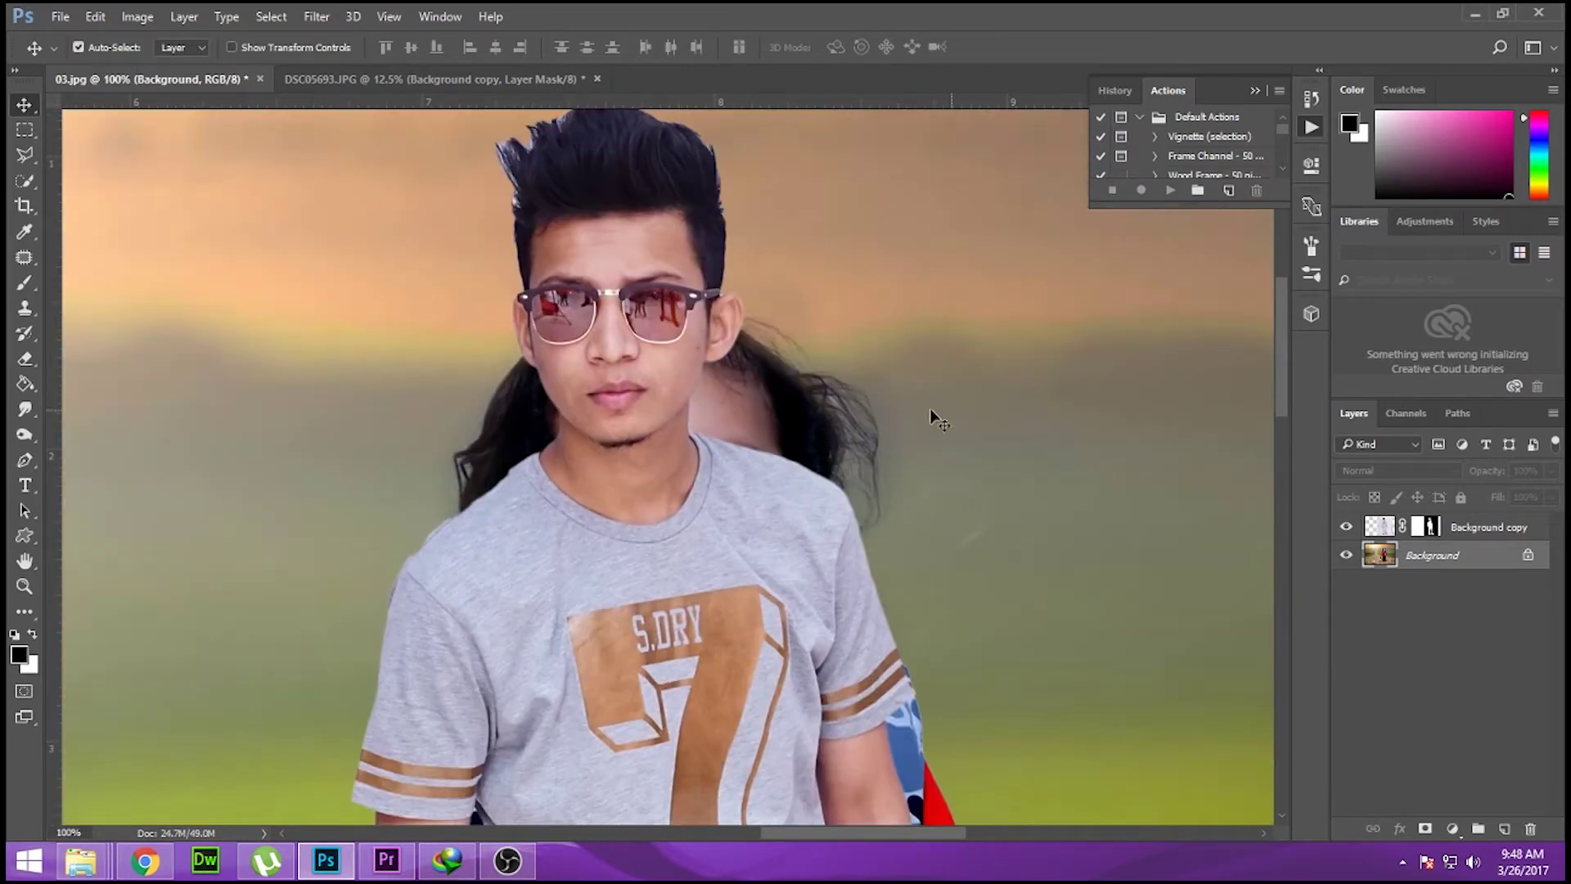
# Step: Try patching the child's hair beside the man's neck with background, then revert it
pyautogui.click(32, 260)
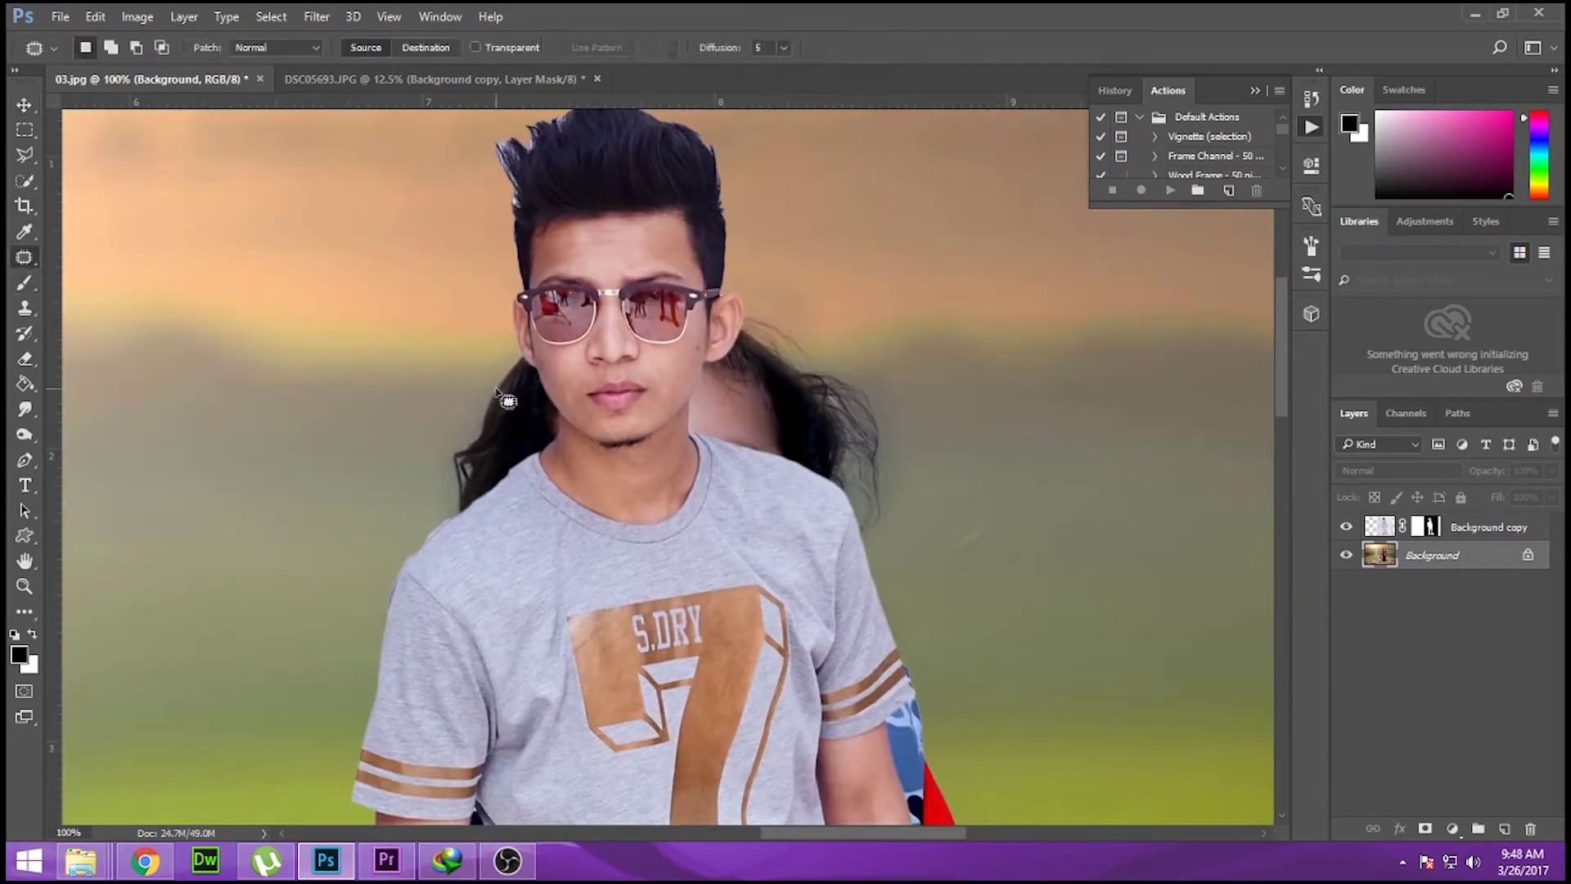
pyautogui.rightClick(24, 258)
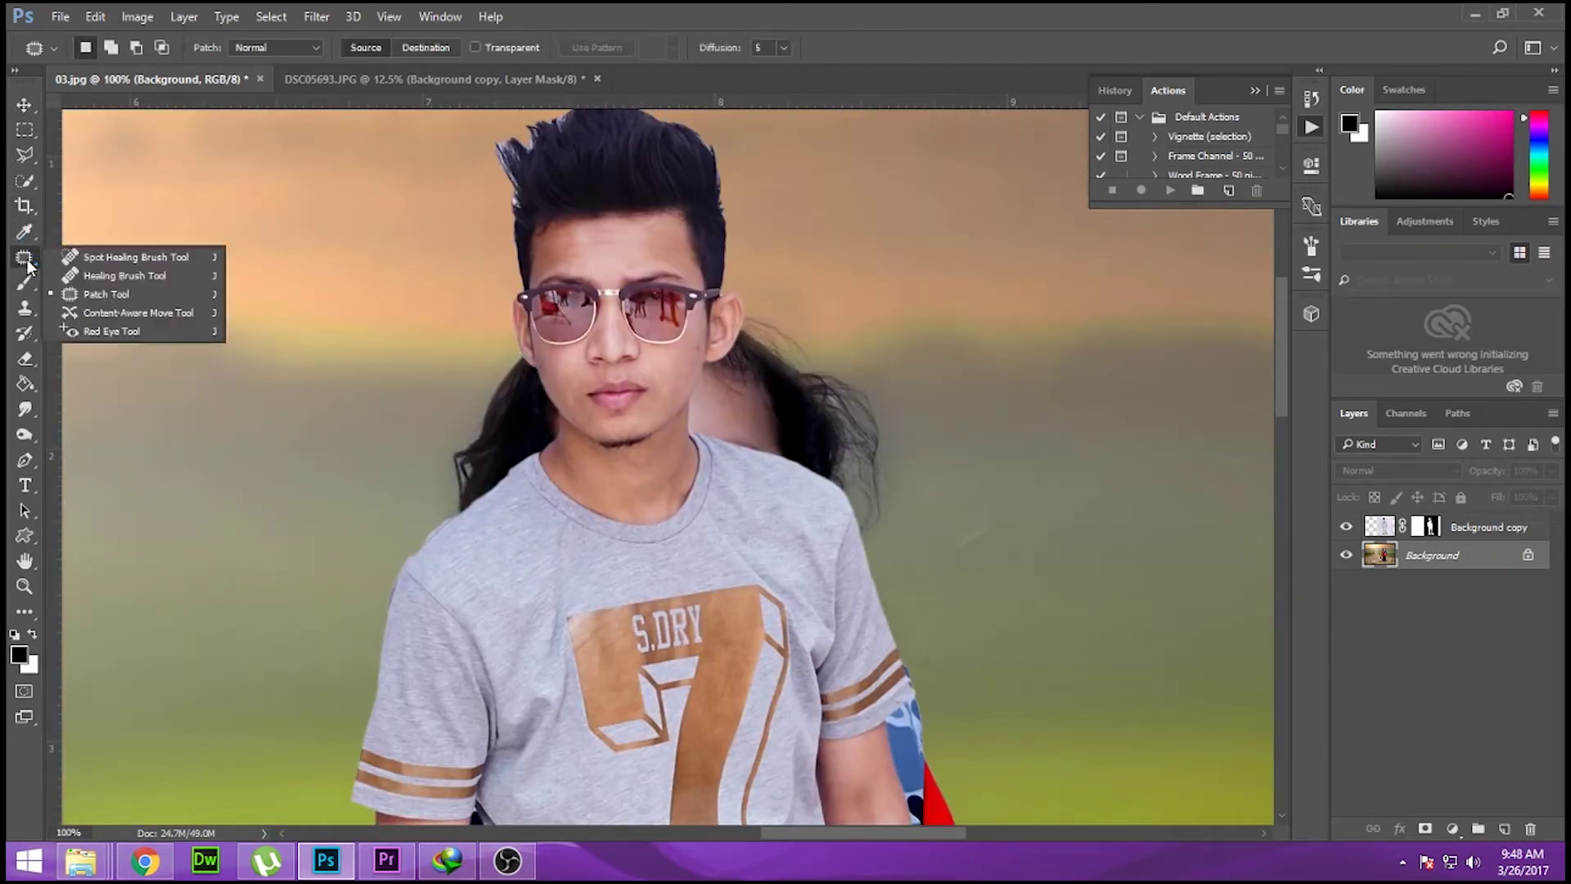
pyautogui.click(119, 296)
pyautogui.moveTo(448, 561); pyautogui.dragTo(364, 352)
pyautogui.moveTo(457, 441); pyautogui.dragTo(236, 474)
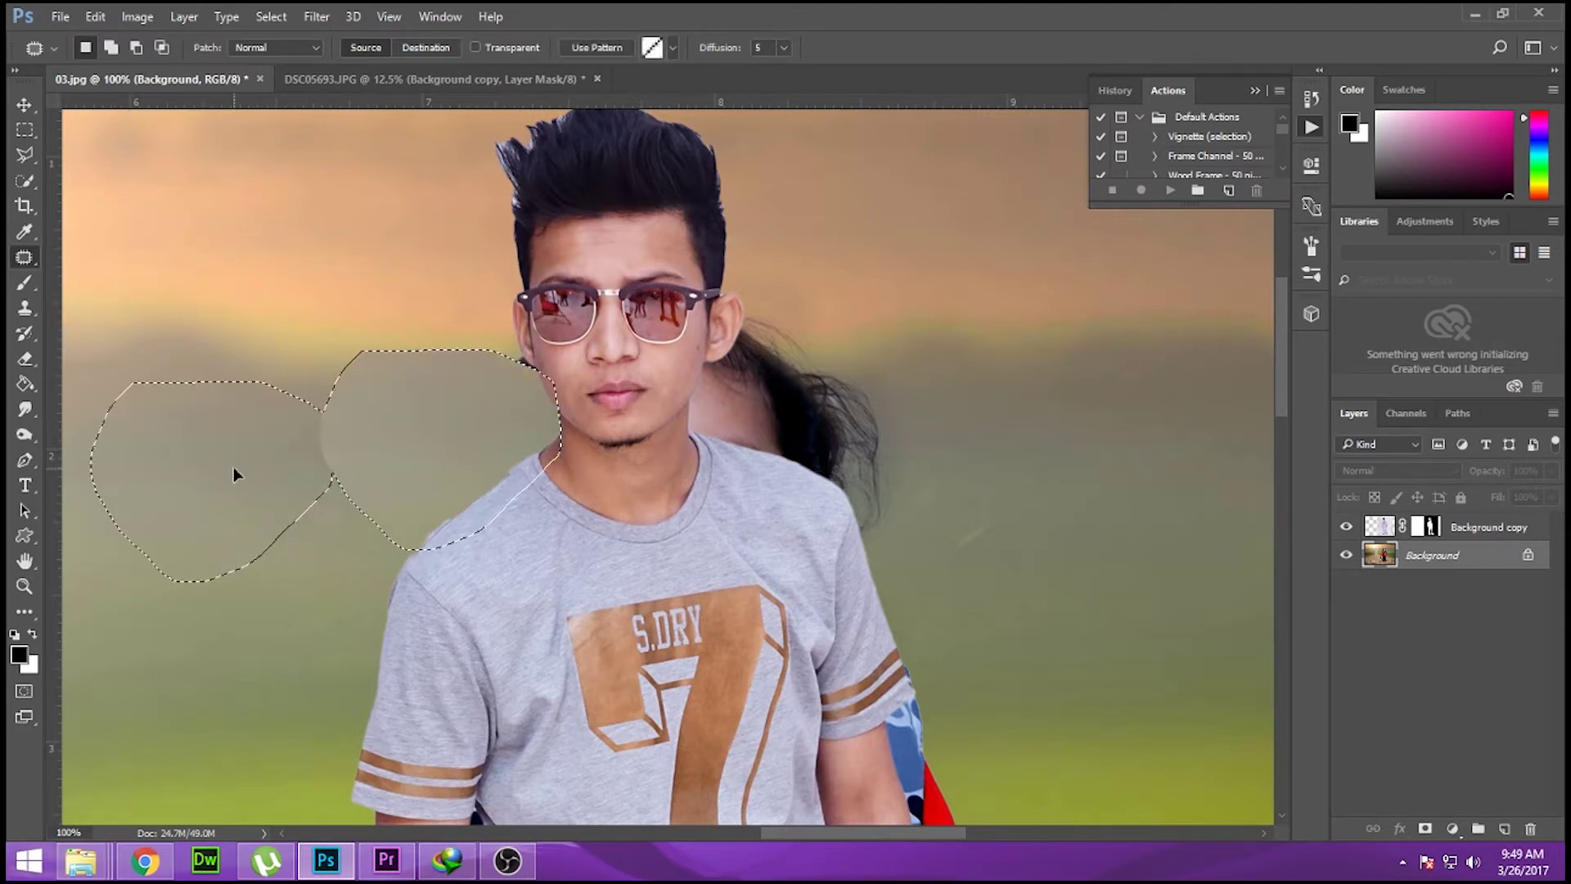
pyautogui.moveTo(236, 475); pyautogui.dragTo(204, 455)
pyautogui.hotkey('ctrl', 'd')
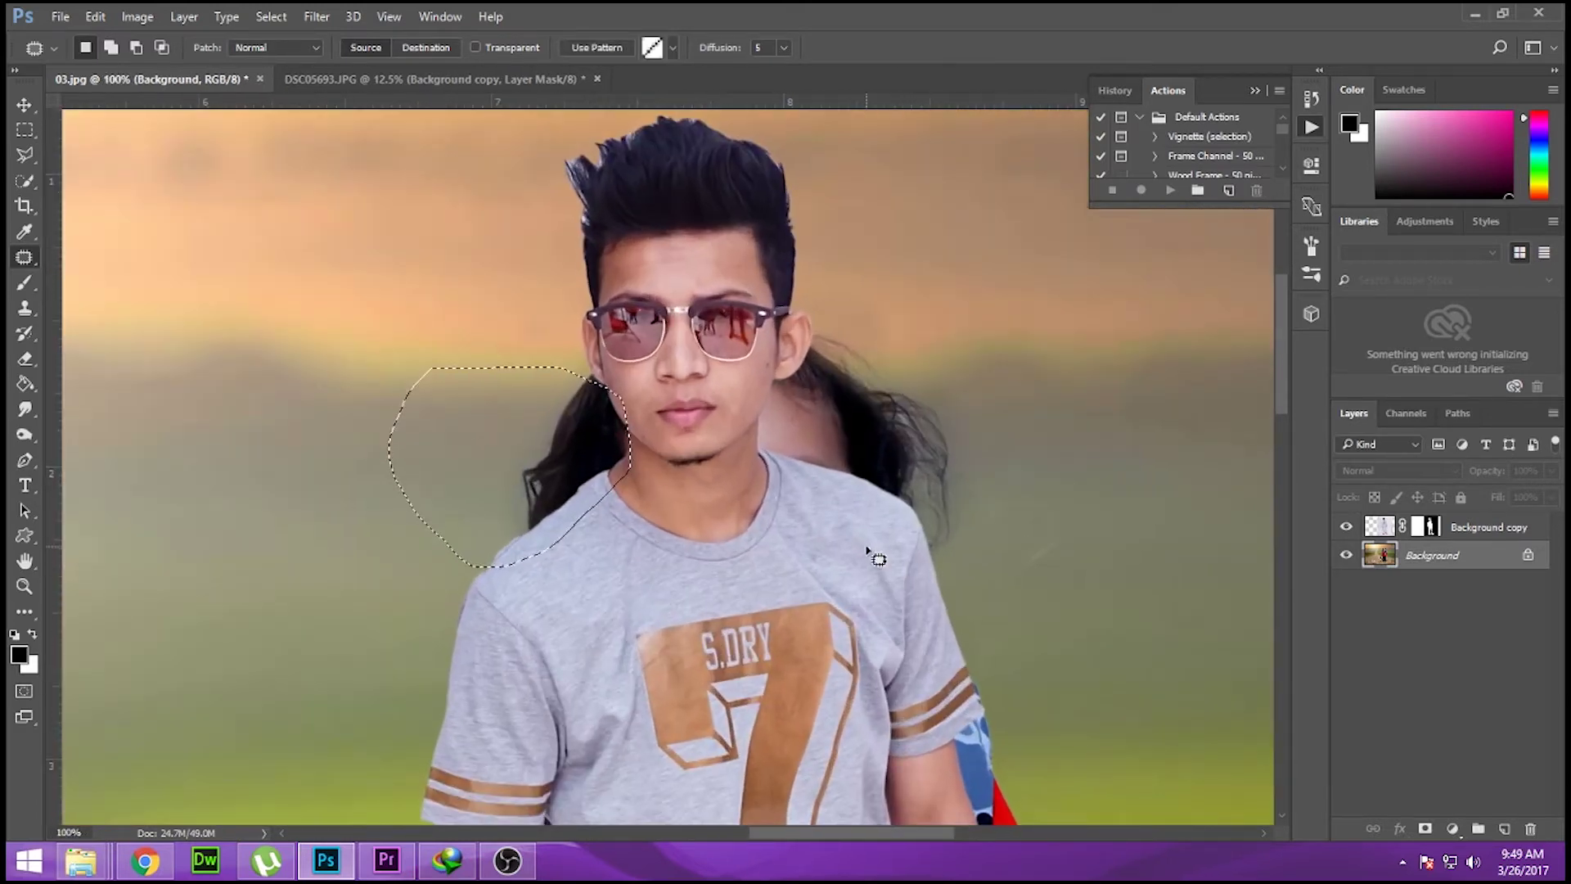
pyautogui.press('m')
# Step: Clone-stamp blurred background over the hair left of the neck and the girl's face
pyautogui.press('s')
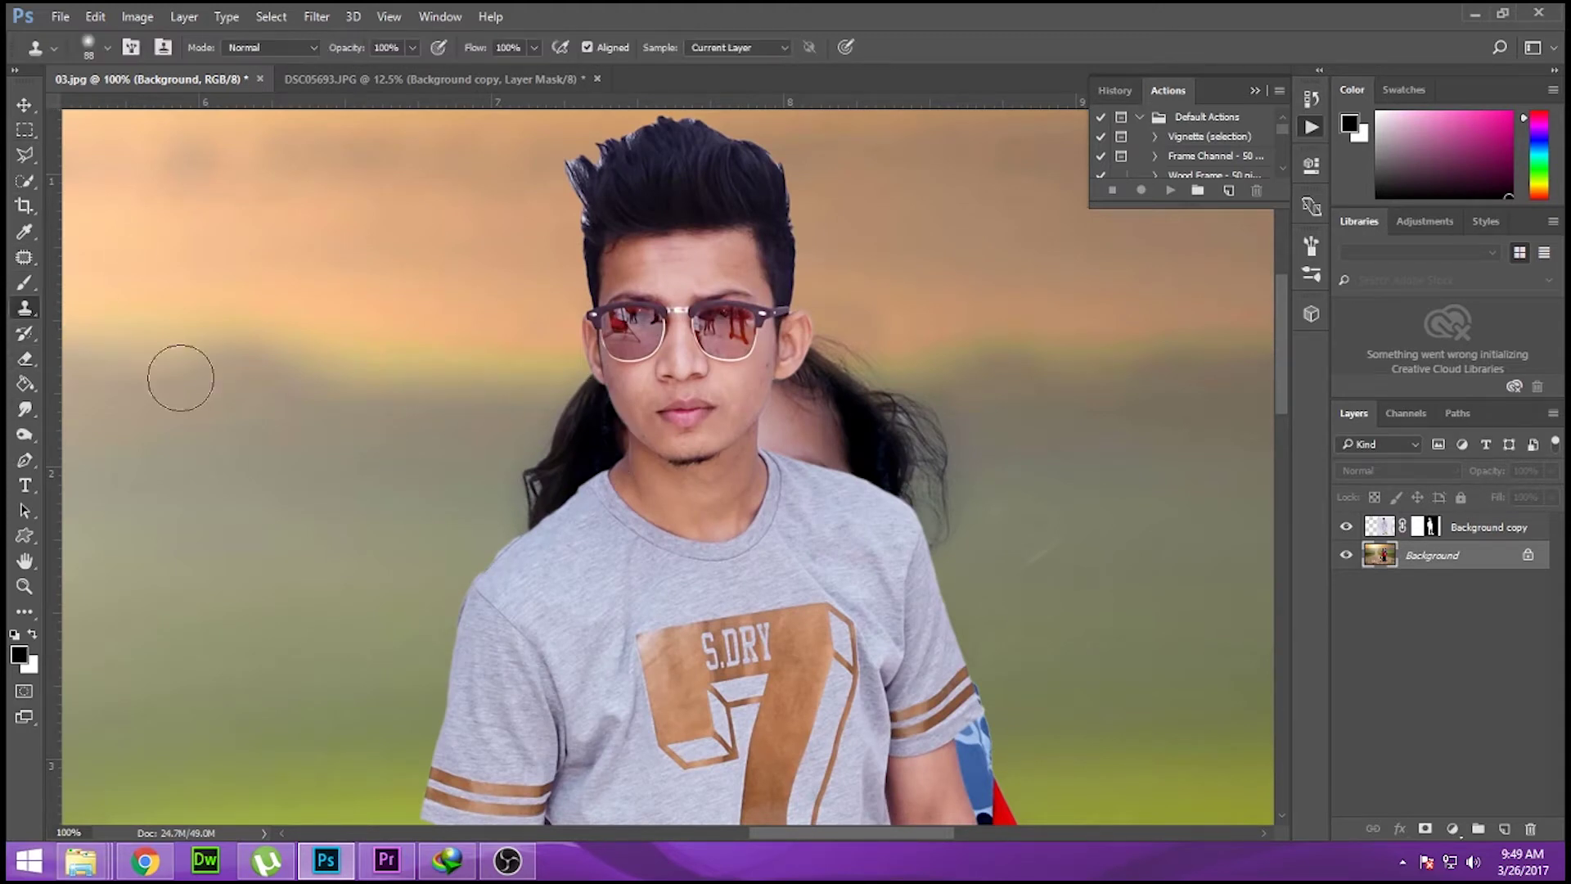
pyautogui.click(107, 48)
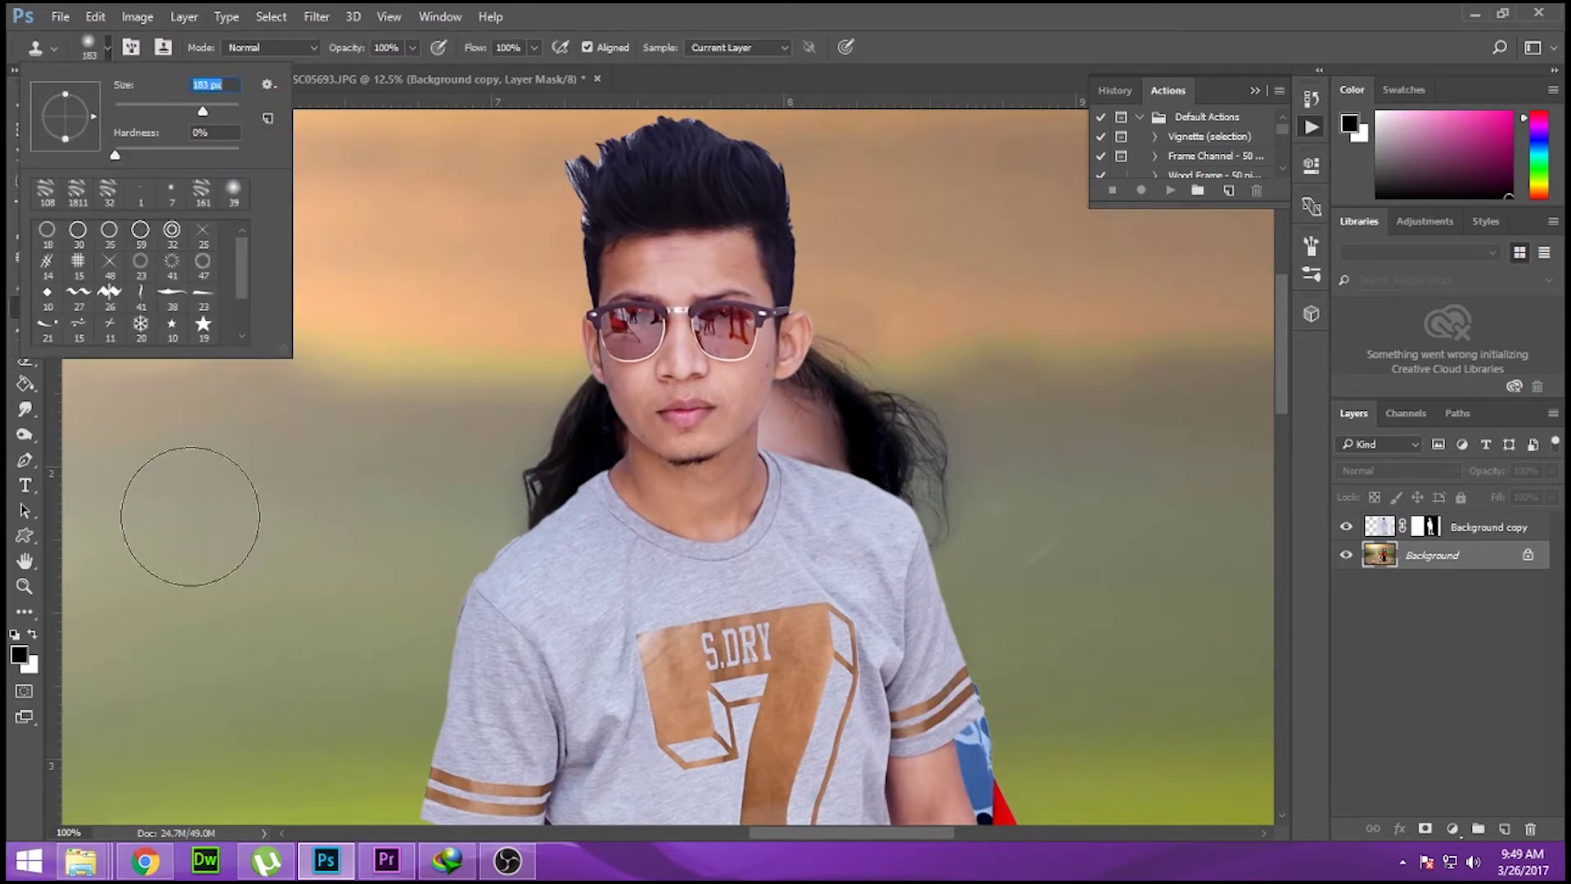
pyautogui.press('Return')
pyautogui.keyDown('alt'); pyautogui.click(182, 499); pyautogui.keyUp('alt')
pyautogui.moveTo(572, 442); pyautogui.dragTo(594, 524)
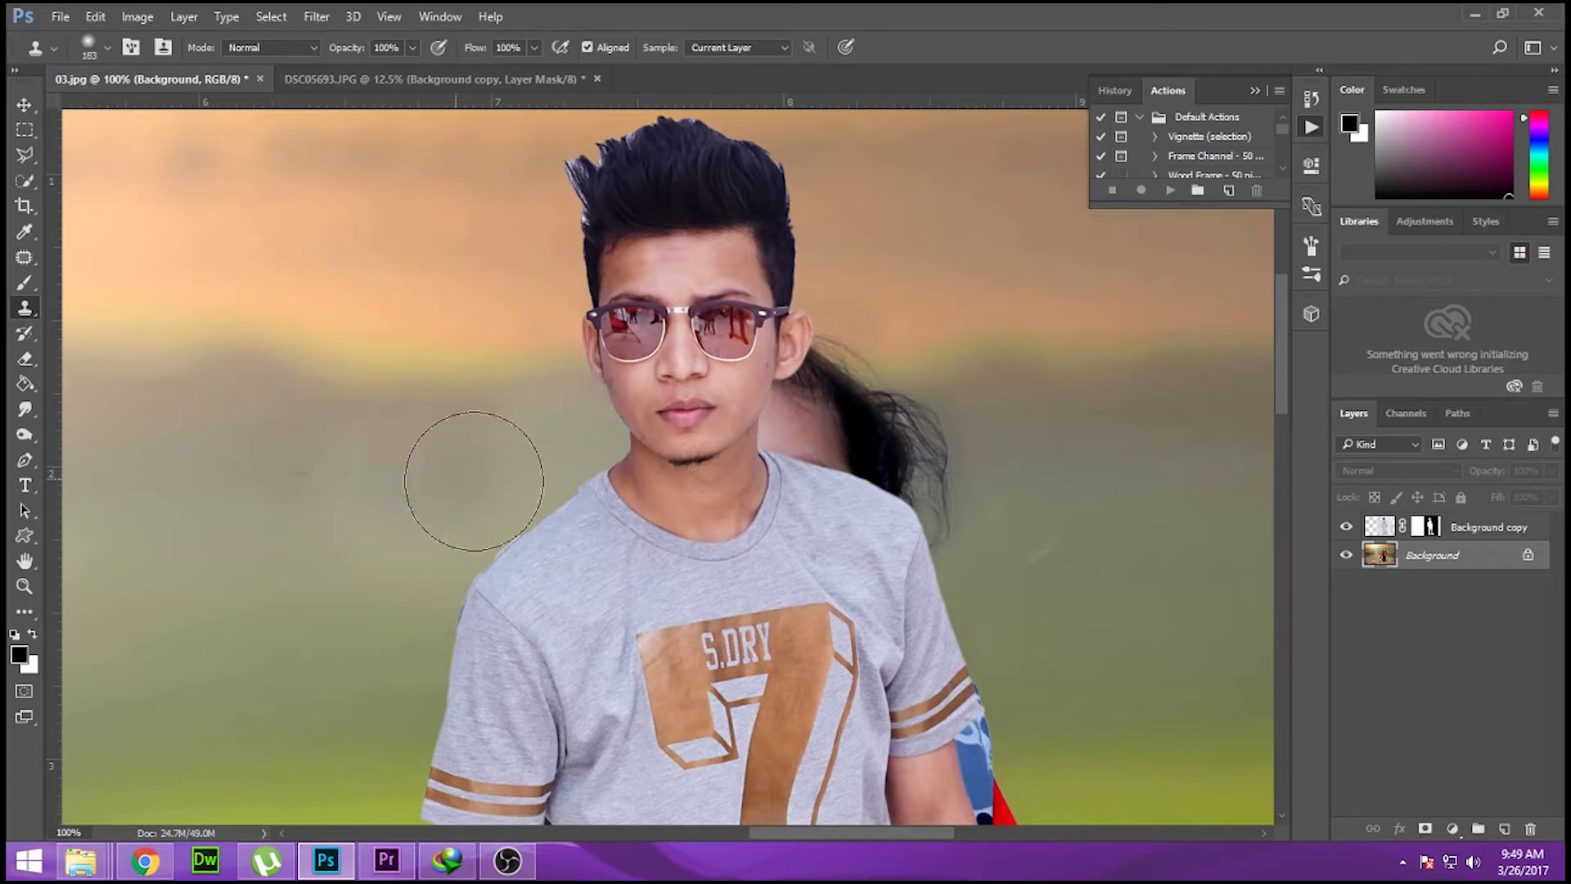
pyautogui.moveTo(867, 458); pyautogui.dragTo(818, 393)
pyautogui.hotkey('ctrl', '-')
pyautogui.hotkey('ctrl', '-')
pyautogui.hotkey('ctrl', '-')
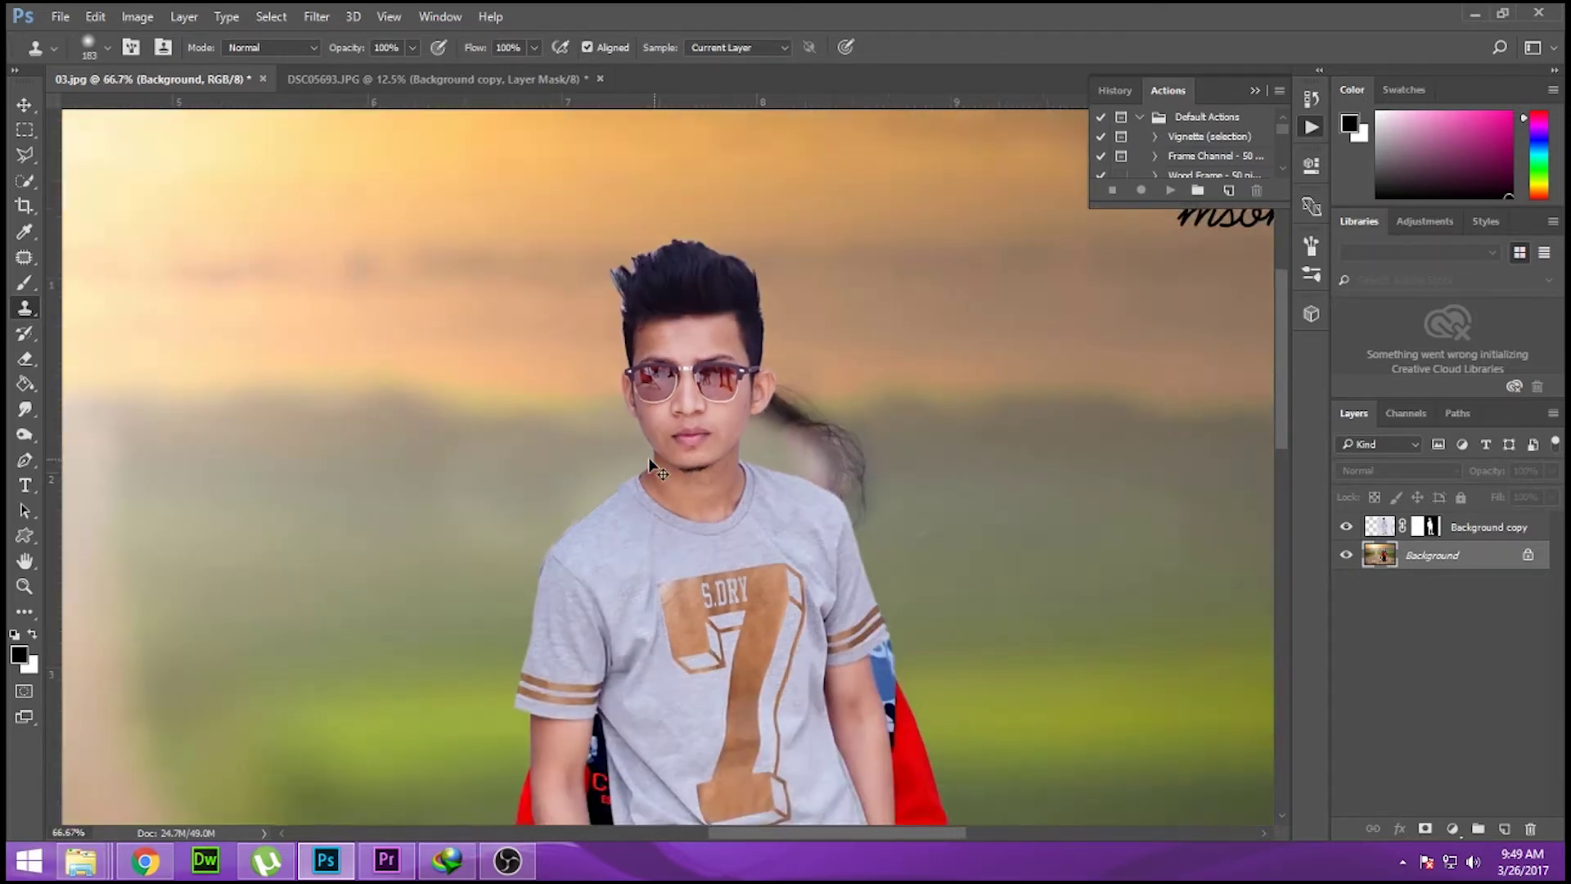
# Step: Undo the stray stroke, resample, and clone over the hair on both sides of the neck
pyautogui.hotkey('ctrl', 'z')
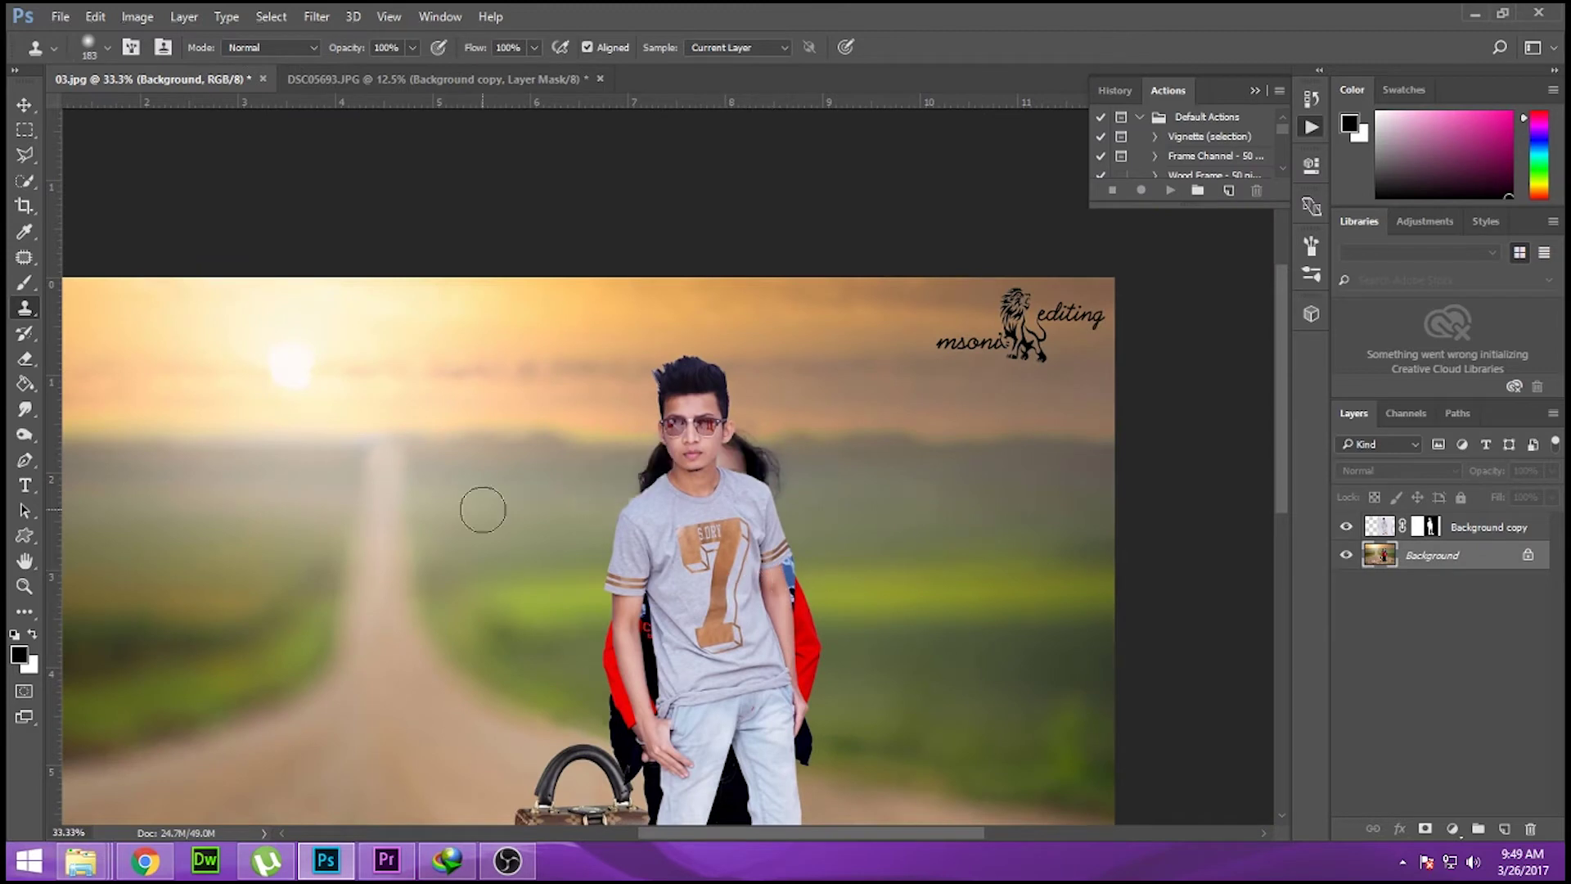
pyautogui.keyDown('alt'); pyautogui.click(480, 482); pyautogui.keyUp('alt')
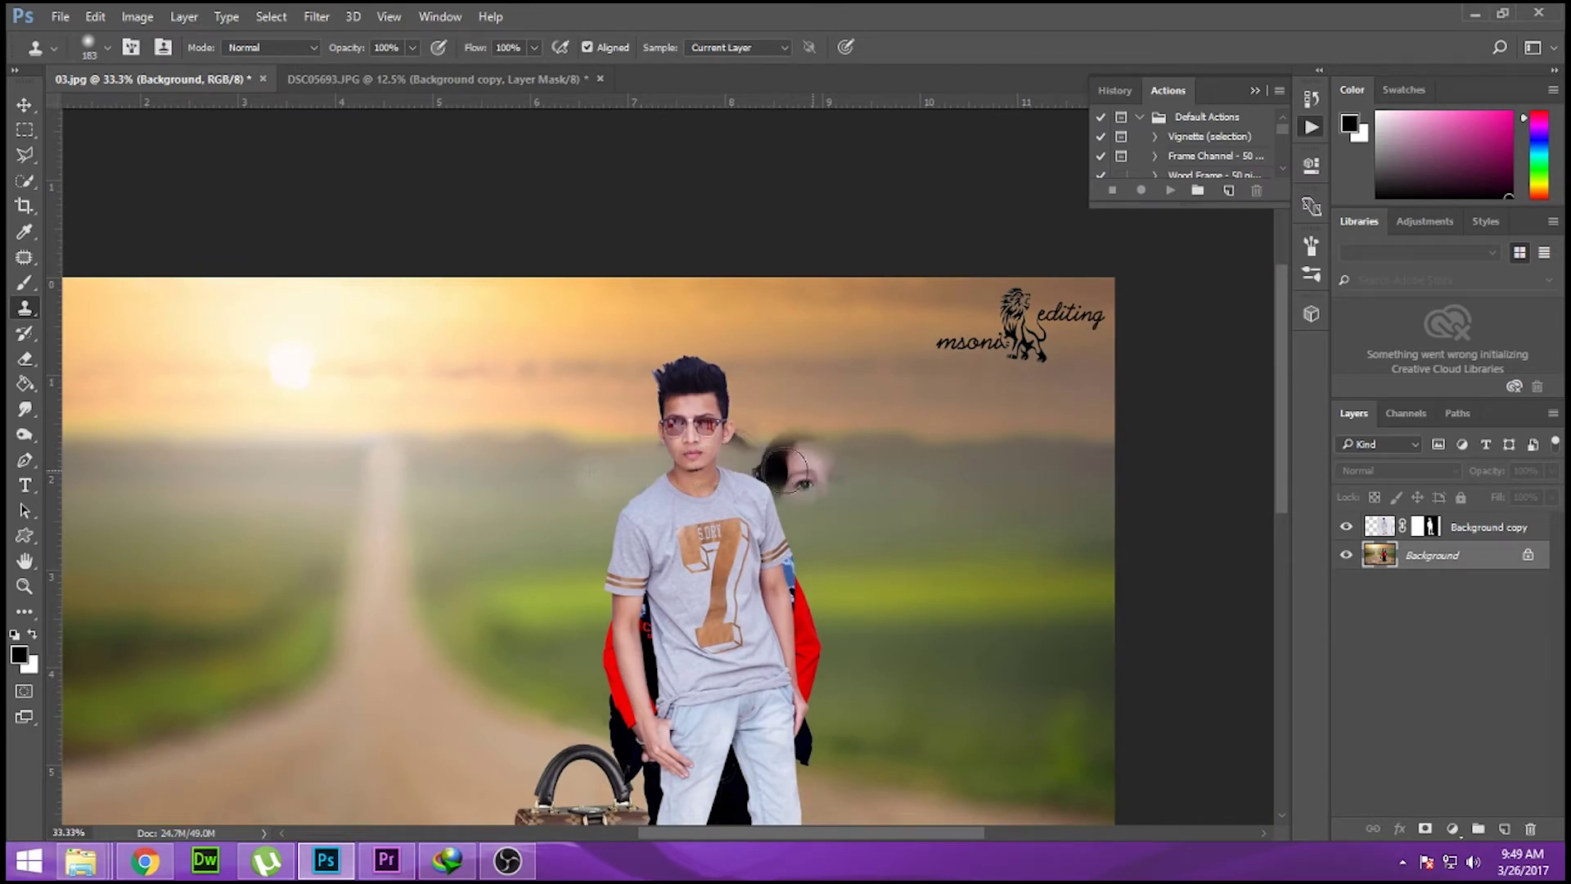
pyautogui.hotkey('ctrl', 'alt', 'z')
pyautogui.moveTo(815, 480); pyautogui.dragTo(730, 466)
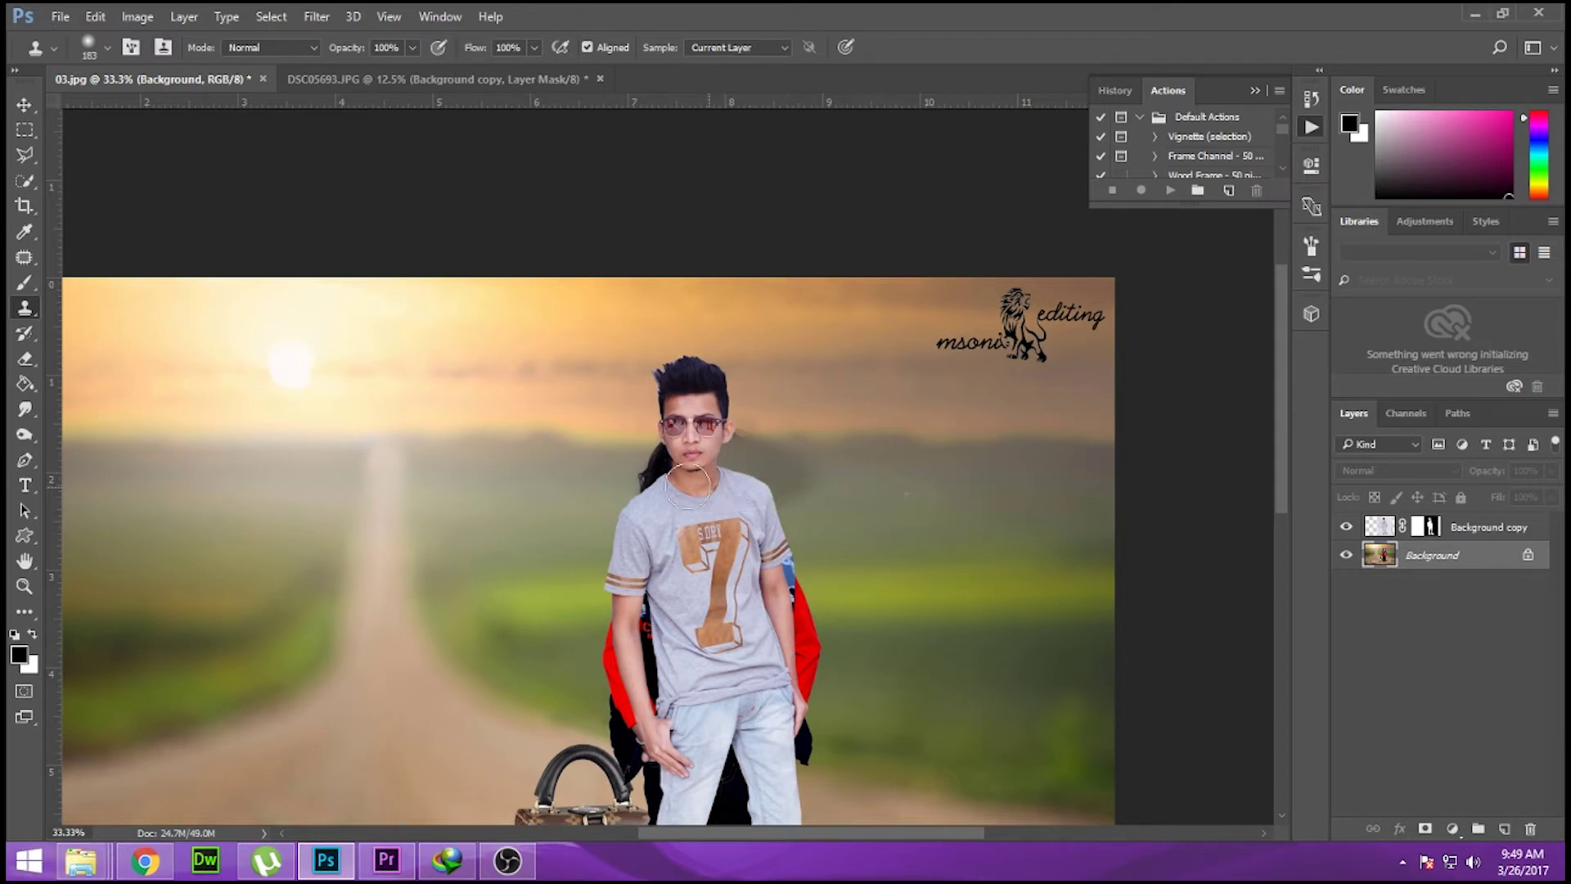
pyautogui.keyDown('alt'); pyautogui.click(873, 474); pyautogui.keyUp('alt')
pyautogui.moveTo(816, 465); pyautogui.dragTo(761, 463)
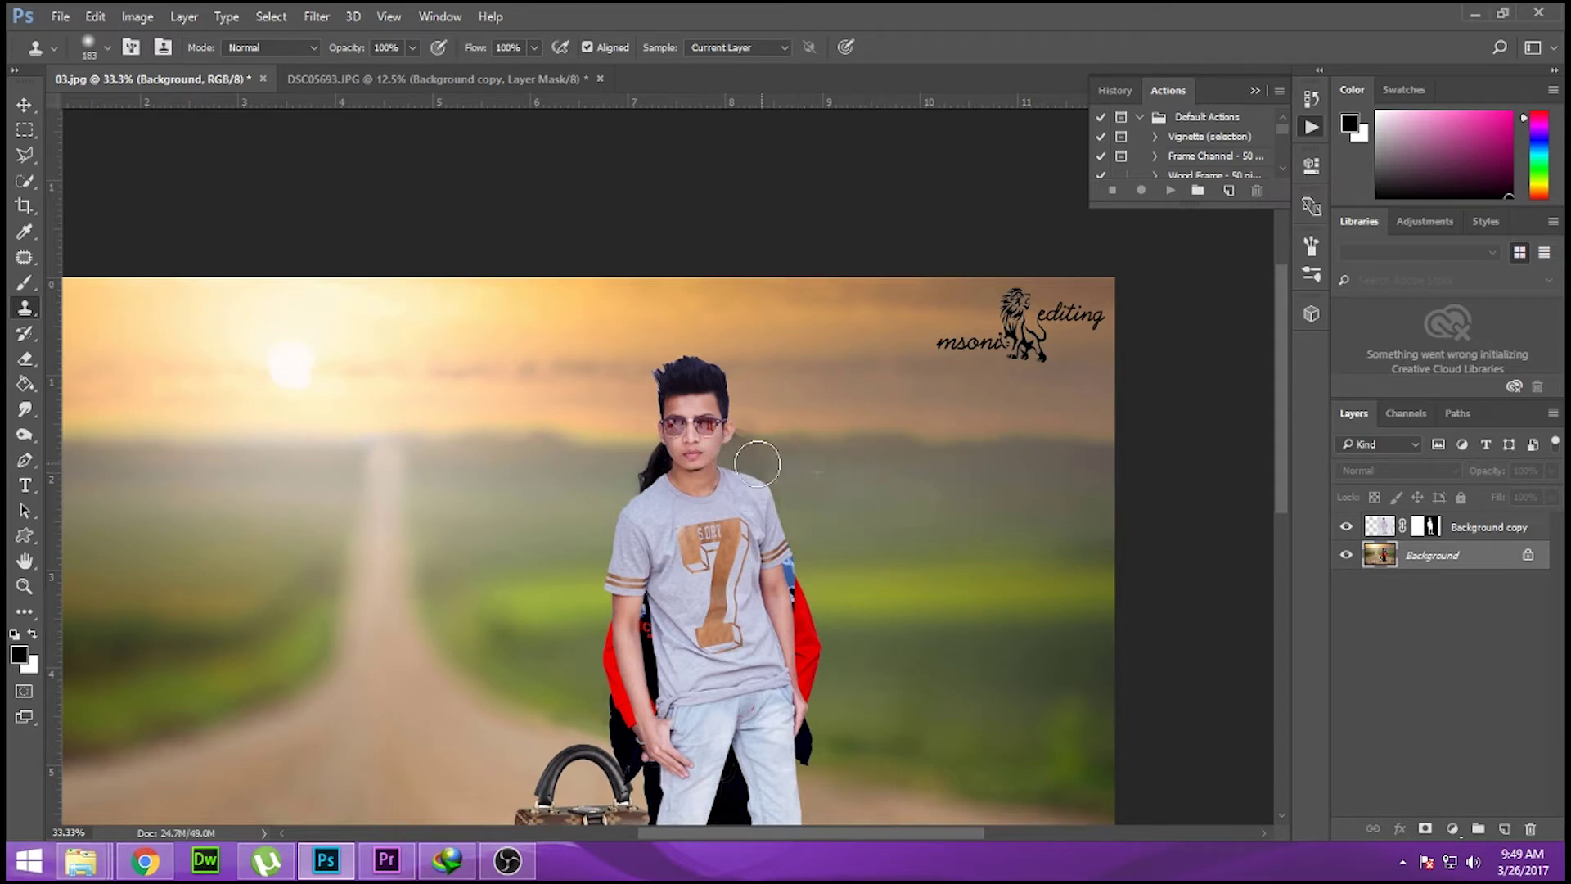
pyautogui.moveTo(787, 458); pyautogui.dragTo(747, 493)
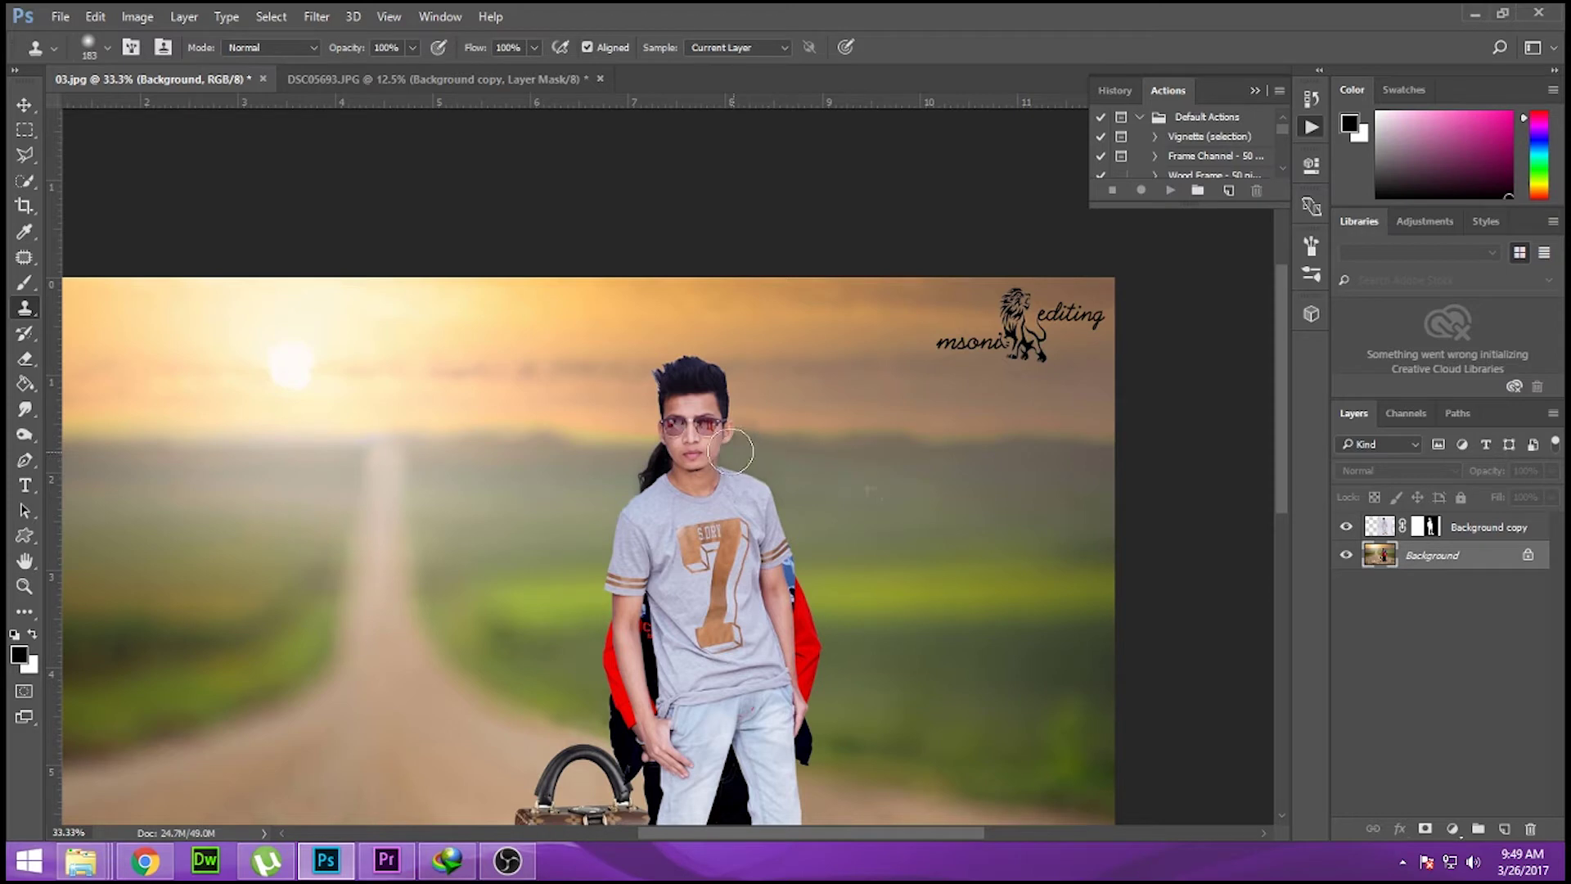
pyautogui.moveTo(589, 466); pyautogui.dragTo(645, 466)
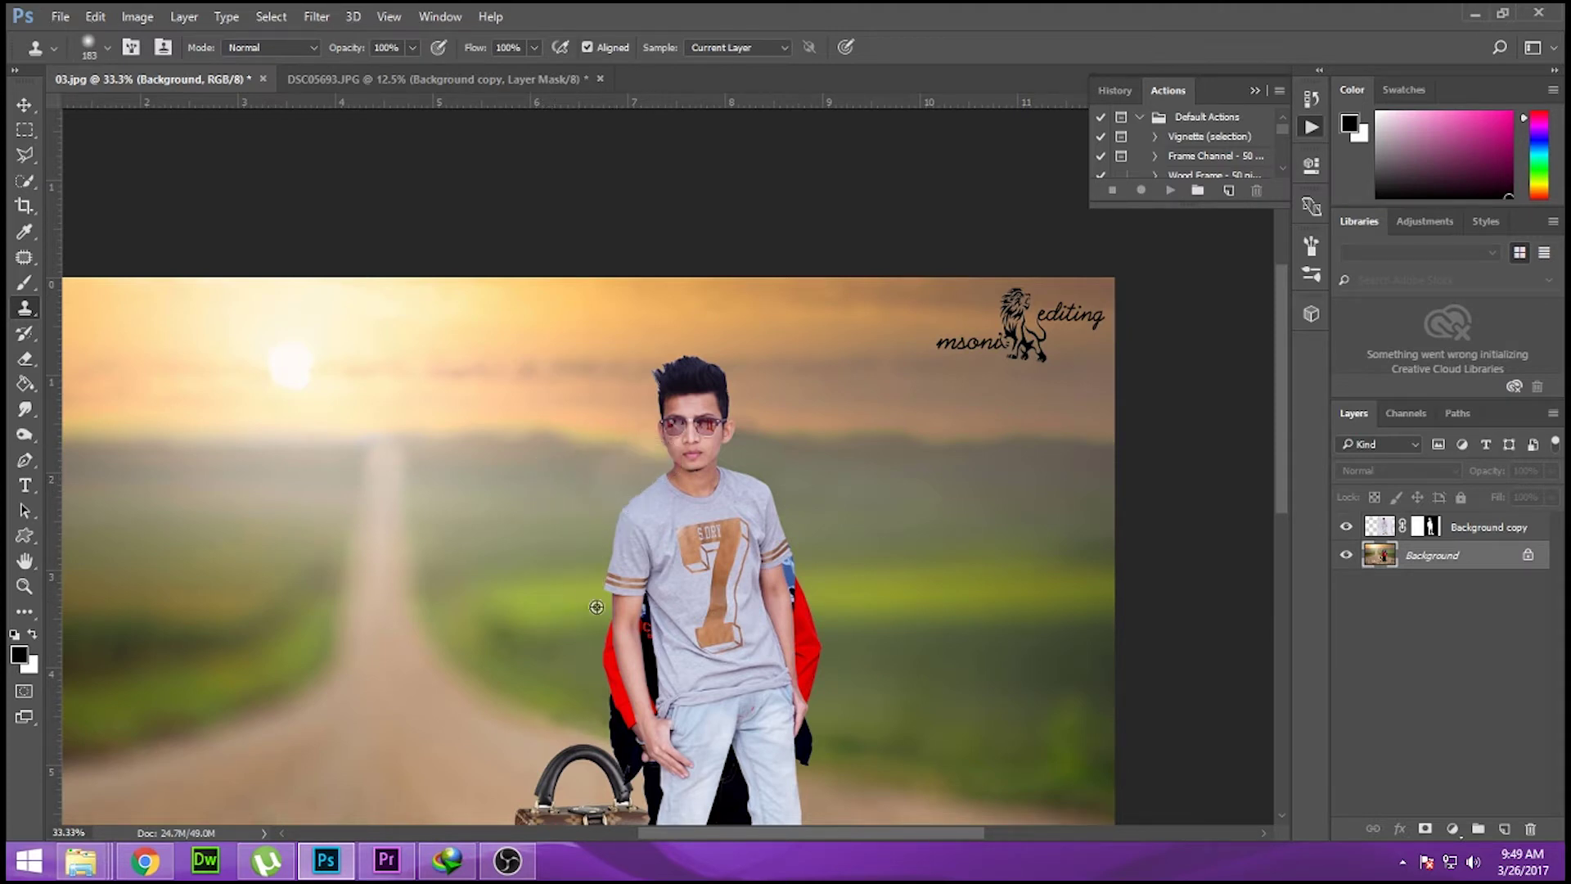
# Step: Clone field background over the red and blue patches beside one arm
pyautogui.moveTo(618, 610); pyautogui.dragTo(678, 607)
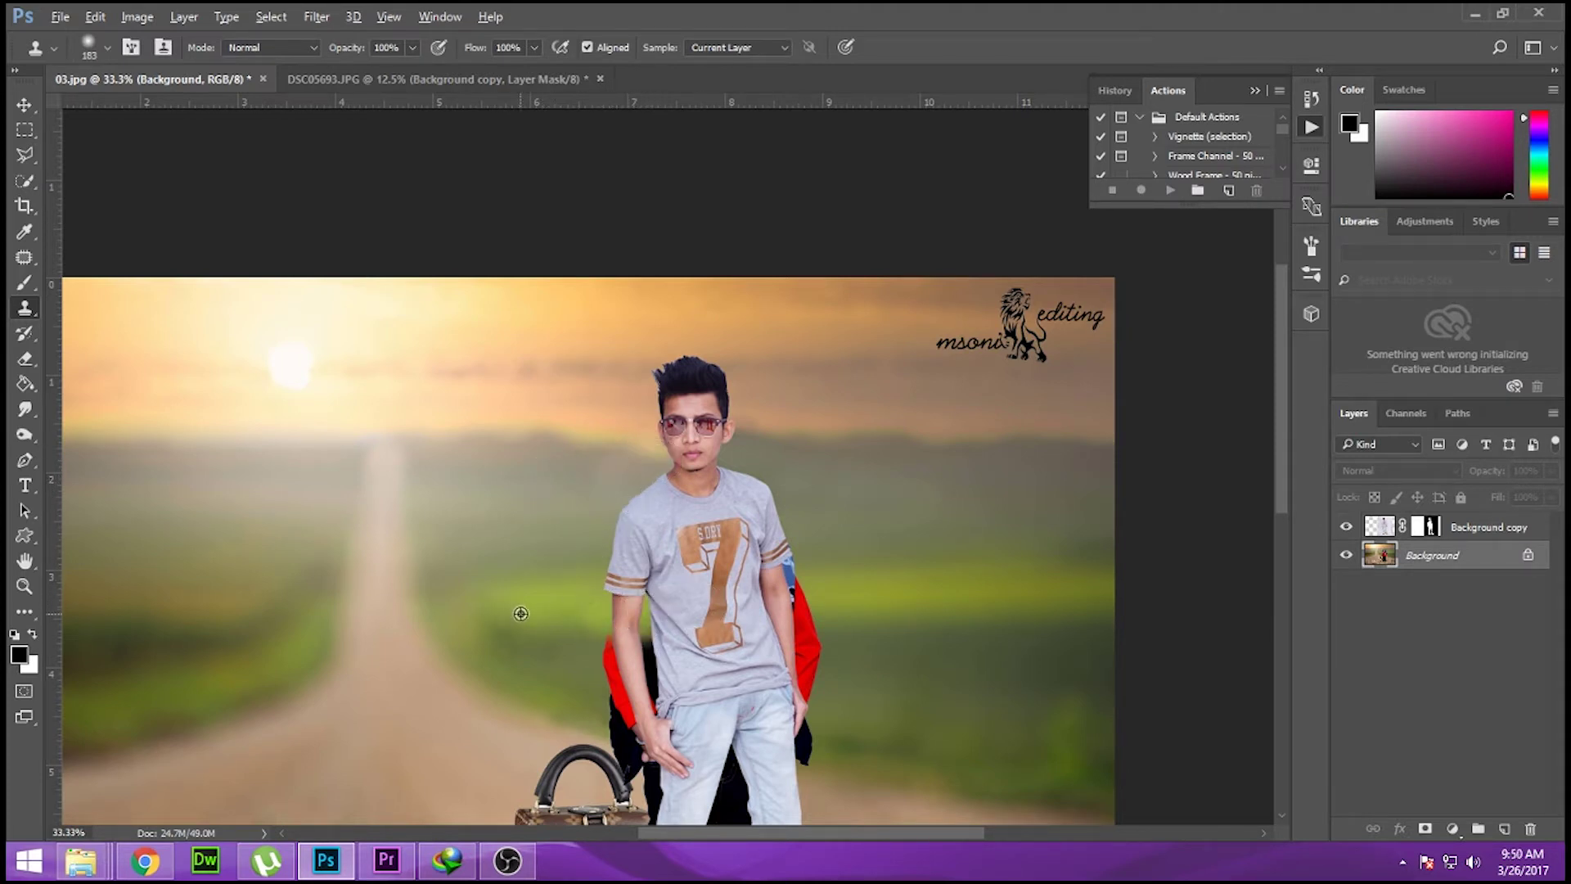
pyautogui.keyDown('alt'); pyautogui.click(872, 597); pyautogui.keyUp('alt')
pyautogui.click(802, 597)
pyautogui.click(791, 591)
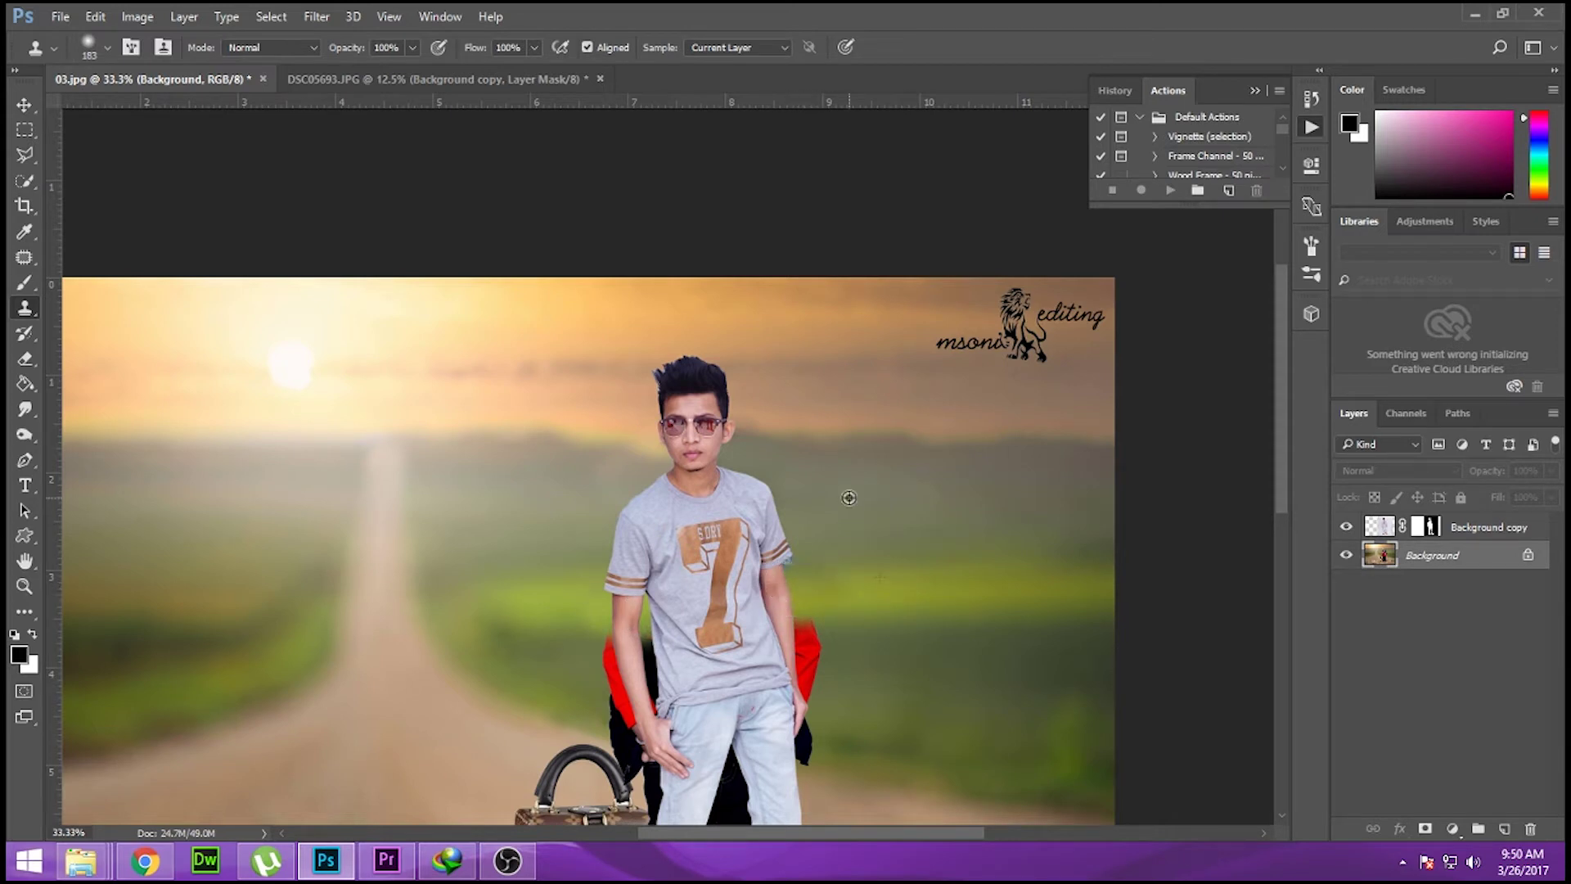
pyautogui.keyDown('alt'); pyautogui.click(892, 603); pyautogui.keyUp('alt')
pyautogui.click(802, 650)
pyautogui.click(806, 681)
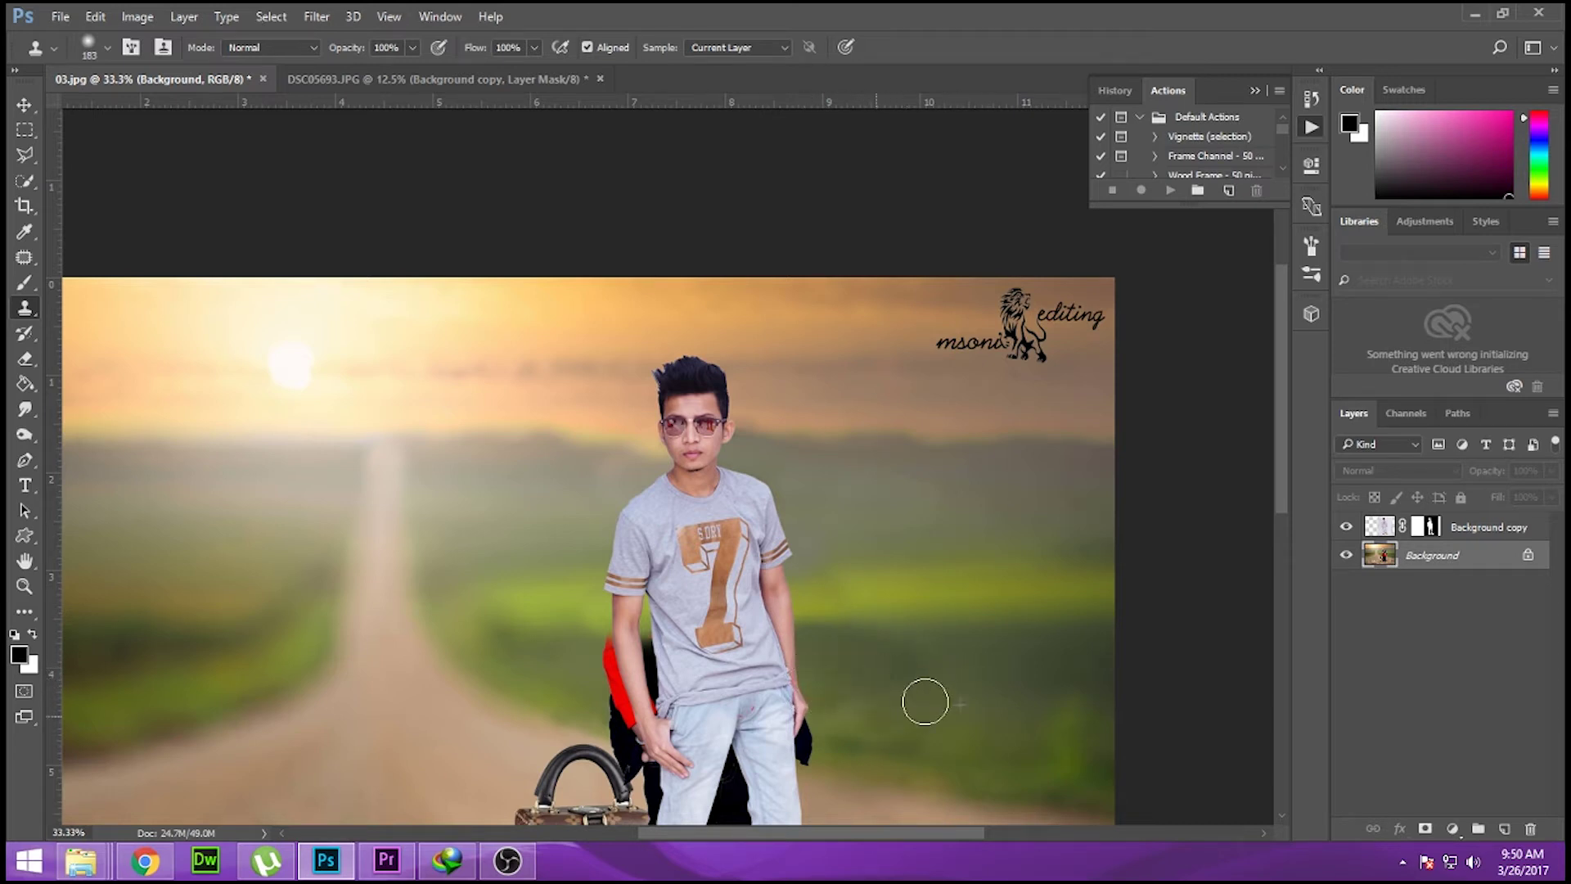
# Step: Clone over the red patches beside the other arm, near the bag and hand
pyautogui.keyDown('alt'); pyautogui.click(532, 652); pyautogui.keyUp('alt')
pyautogui.click(597, 660)
pyautogui.moveTo(598, 656); pyautogui.dragTo(622, 695)
pyautogui.moveTo(572, 648)
pyautogui.mouseDown()
pyautogui.moveTo(648, 580)
pyautogui.moveTo(716, 622)
pyautogui.mouseUp()
pyautogui.keyDown('alt'); pyautogui.click(648, 580); pyautogui.keyUp('alt')
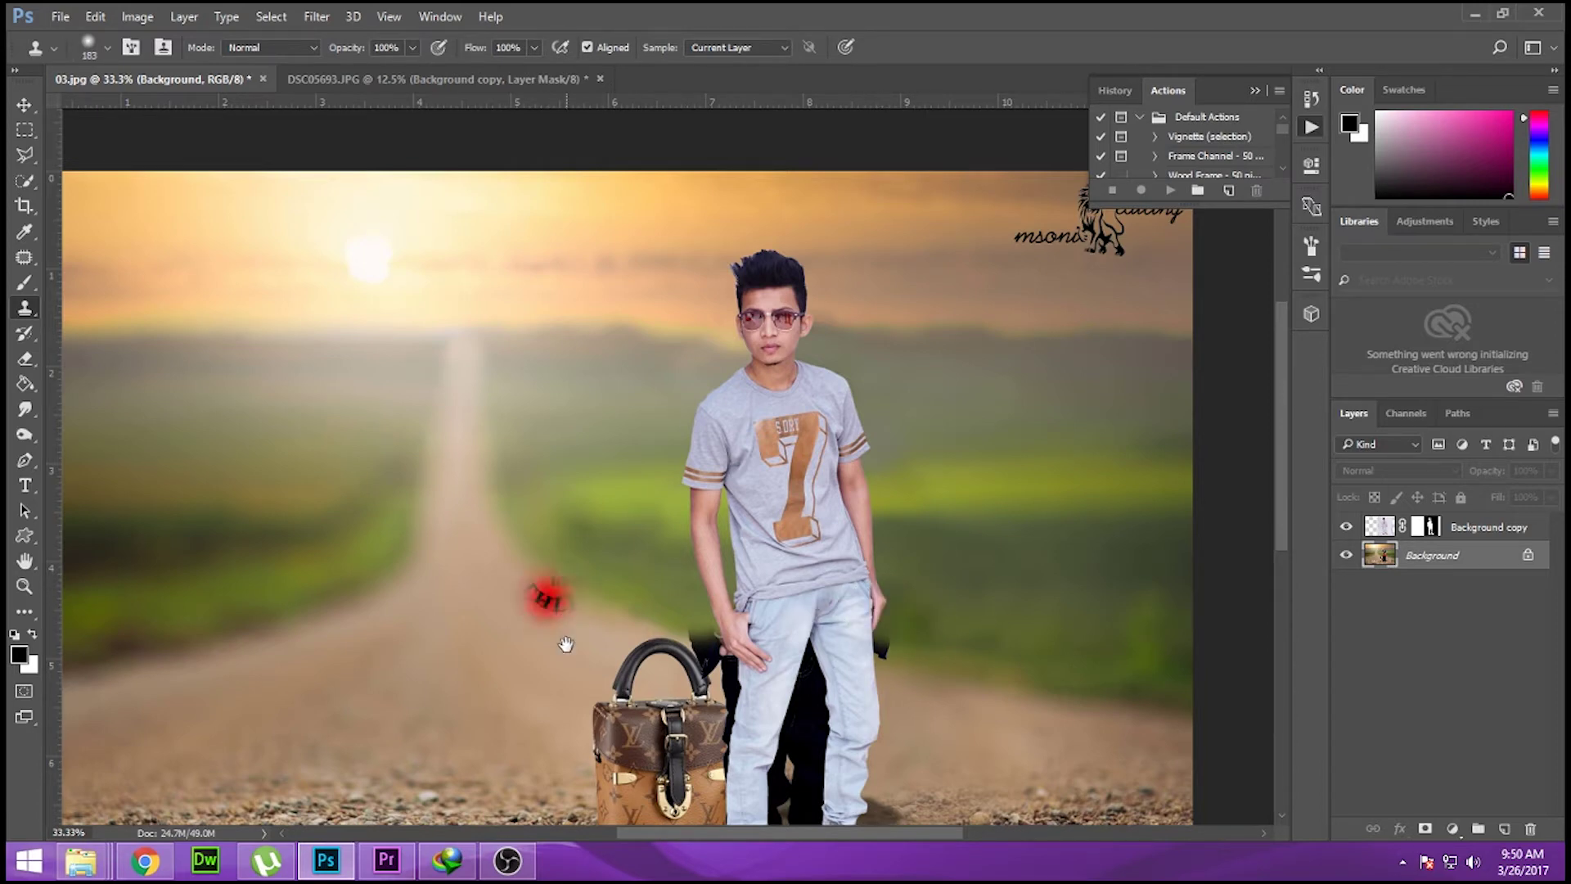
# Step: Clone field over the dark patch beside the man's hand and hip
pyautogui.moveTo(729, 635); pyautogui.dragTo(680, 525)
pyautogui.keyDown('alt'); pyautogui.click(867, 582); pyautogui.keyUp('alt')
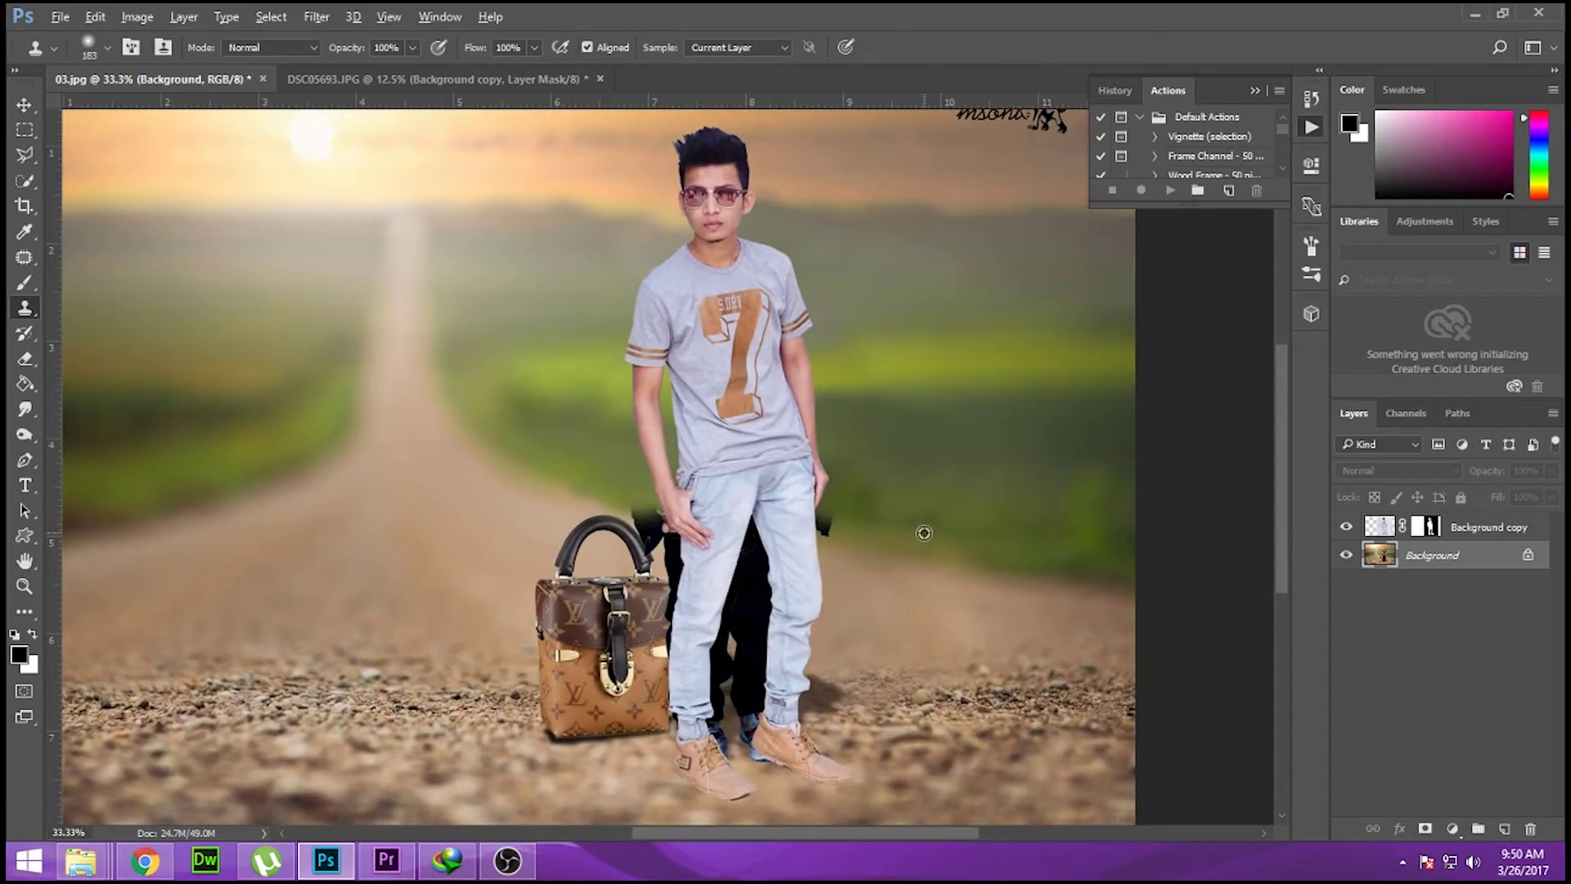
pyautogui.moveTo(842, 526); pyautogui.dragTo(802, 509)
pyautogui.keyDown('alt'); pyautogui.click(601, 462); pyautogui.keyUp('alt')
pyautogui.keyDown('alt'); pyautogui.click(1009, 509); pyautogui.keyUp('alt')
pyautogui.moveTo(808, 491); pyautogui.dragTo(773, 501)
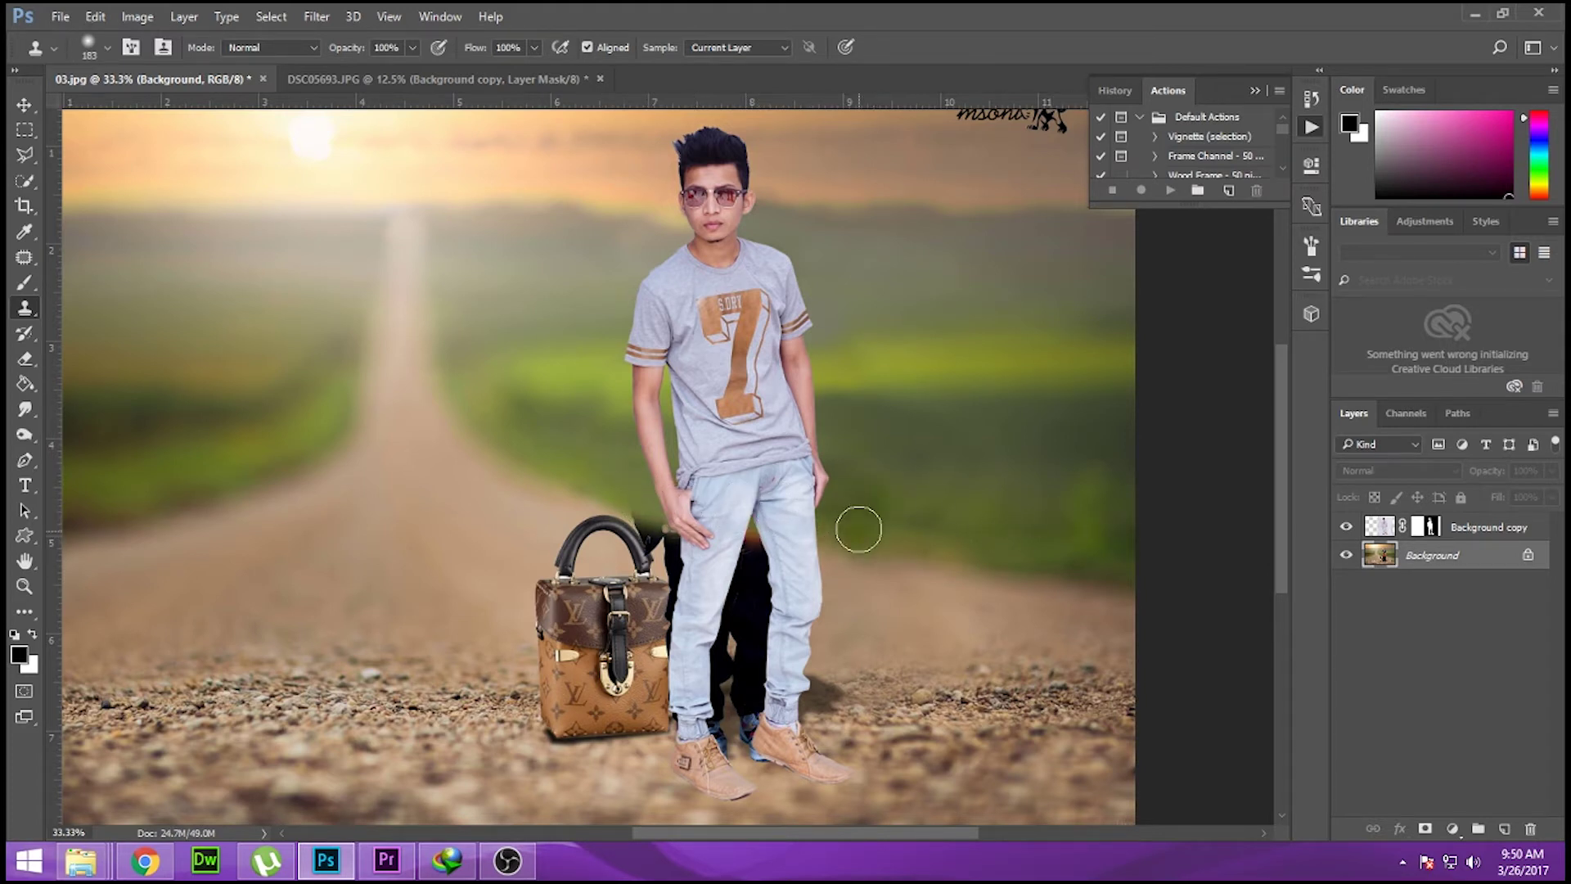
pyautogui.keyDown('alt'); pyautogui.click(536, 430); pyautogui.keyUp('alt')
pyautogui.moveTo(671, 495)
pyautogui.mouseDown()
pyautogui.moveTo(761, 532)
pyautogui.moveTo(630, 524)
pyautogui.mouseUp()
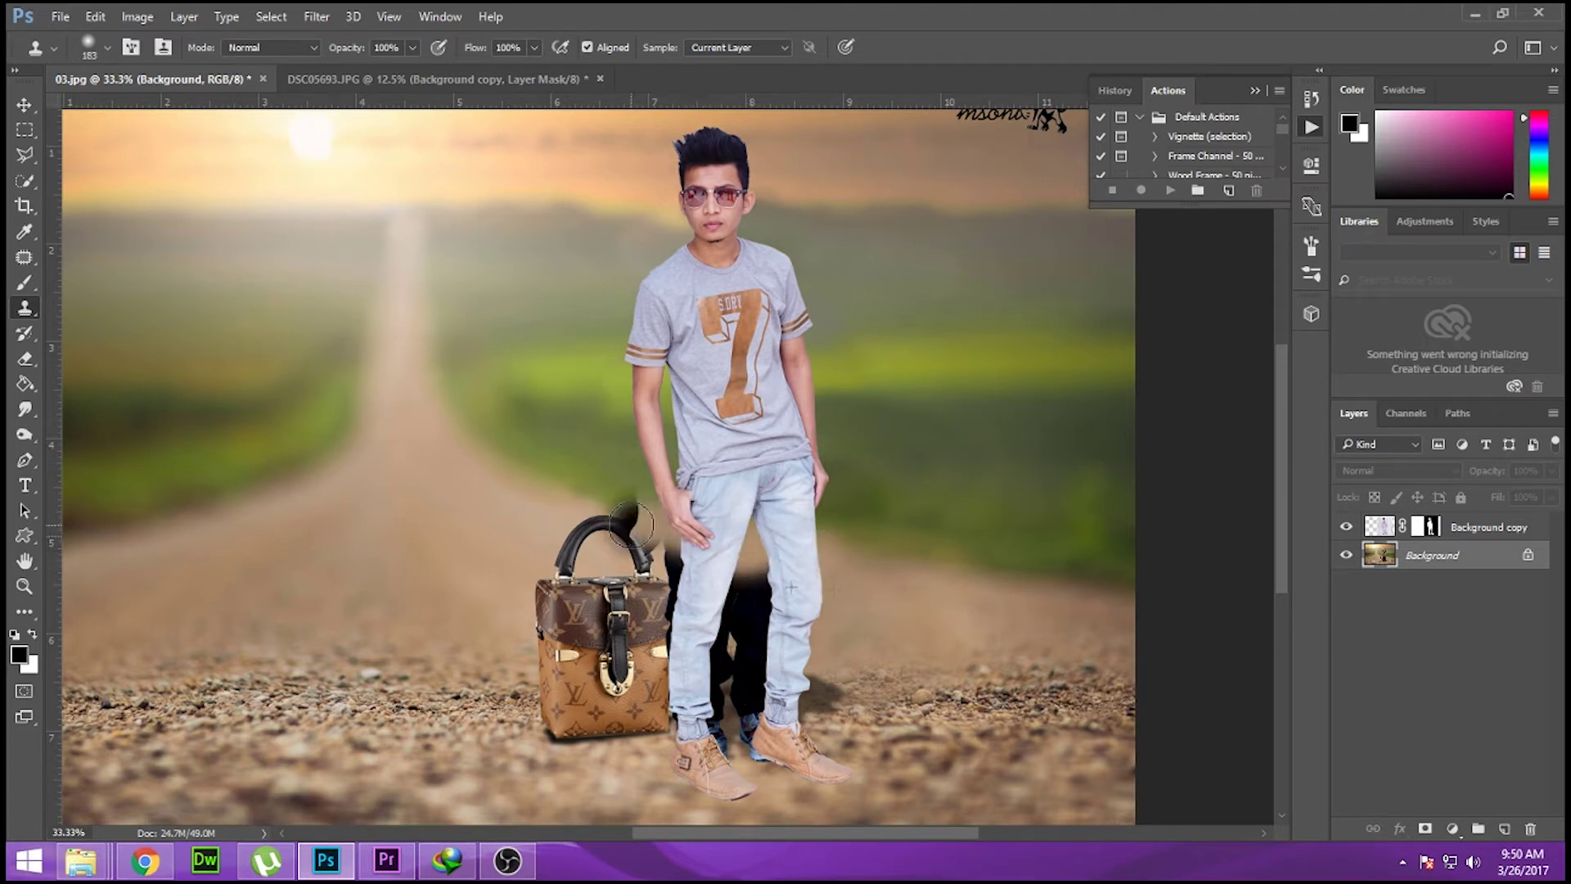
# Step: Clone road over the dark marks behind the legs and the bag's handle
pyautogui.keyDown('alt'); pyautogui.click(484, 475); pyautogui.keyUp('alt')
pyautogui.moveTo(628, 533); pyautogui.dragTo(740, 564)
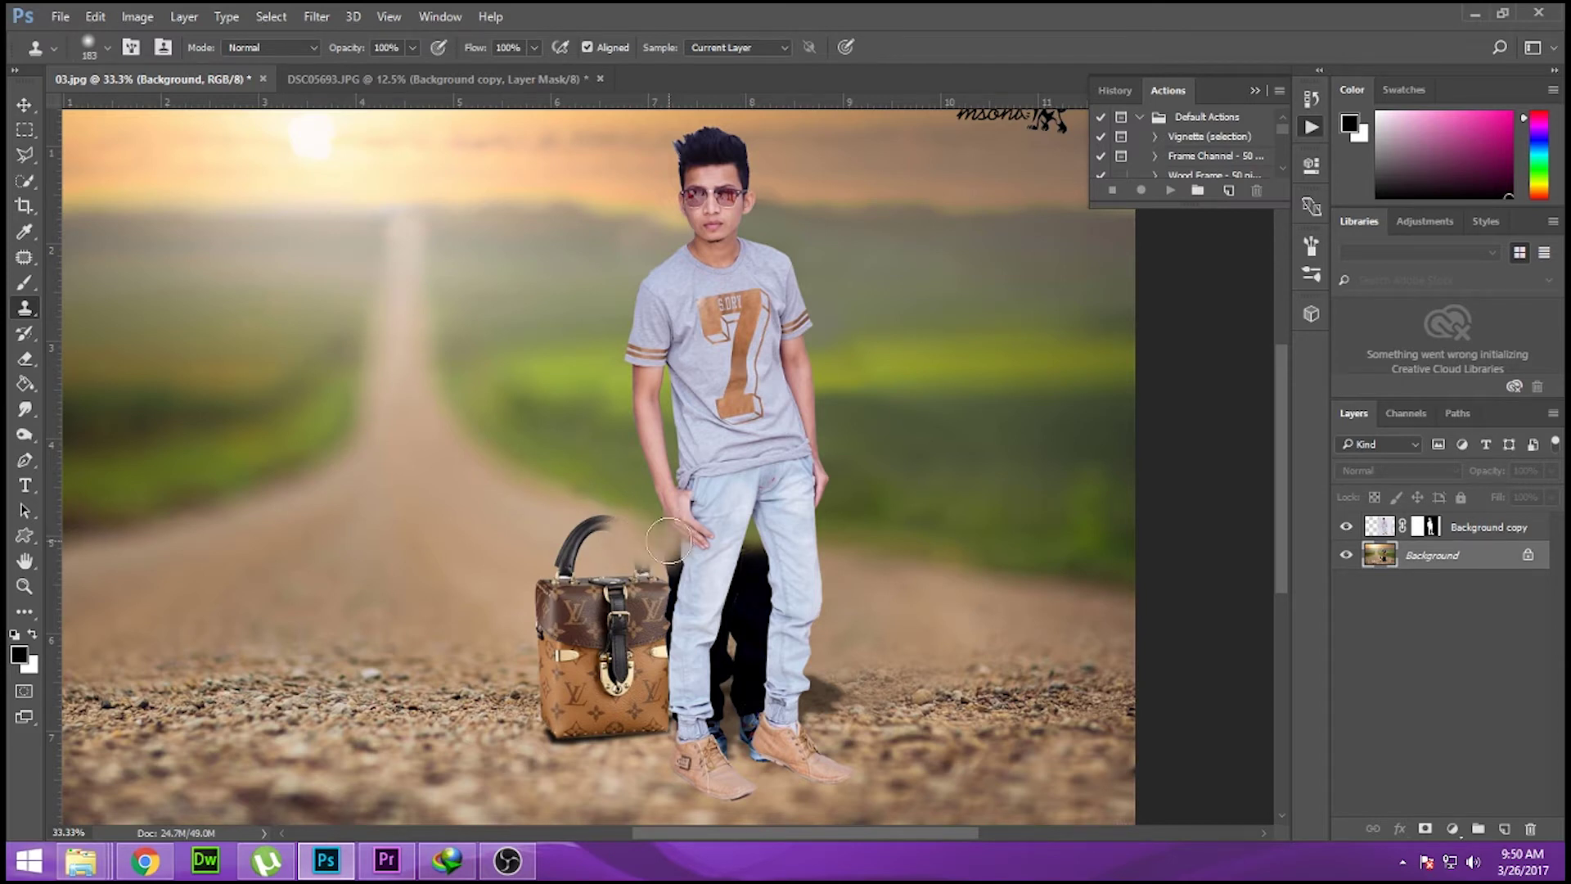
pyautogui.moveTo(818, 573); pyautogui.dragTo(646, 556)
pyautogui.moveTo(852, 640); pyautogui.dragTo(900, 643)
pyautogui.moveTo(630, 536)
pyautogui.mouseDown()
pyautogui.moveTo(613, 605)
pyautogui.moveTo(749, 618)
pyautogui.moveTo(710, 668)
pyautogui.moveTo(850, 687)
pyautogui.moveTo(661, 718)
pyautogui.moveTo(520, 682)
pyautogui.mouseUp()
# Step: Clone gravel over the rest of the handbag and the dark and blue specks around the man's legs
pyautogui.keyDown('alt'); pyautogui.click(261, 700); pyautogui.keyUp('alt')
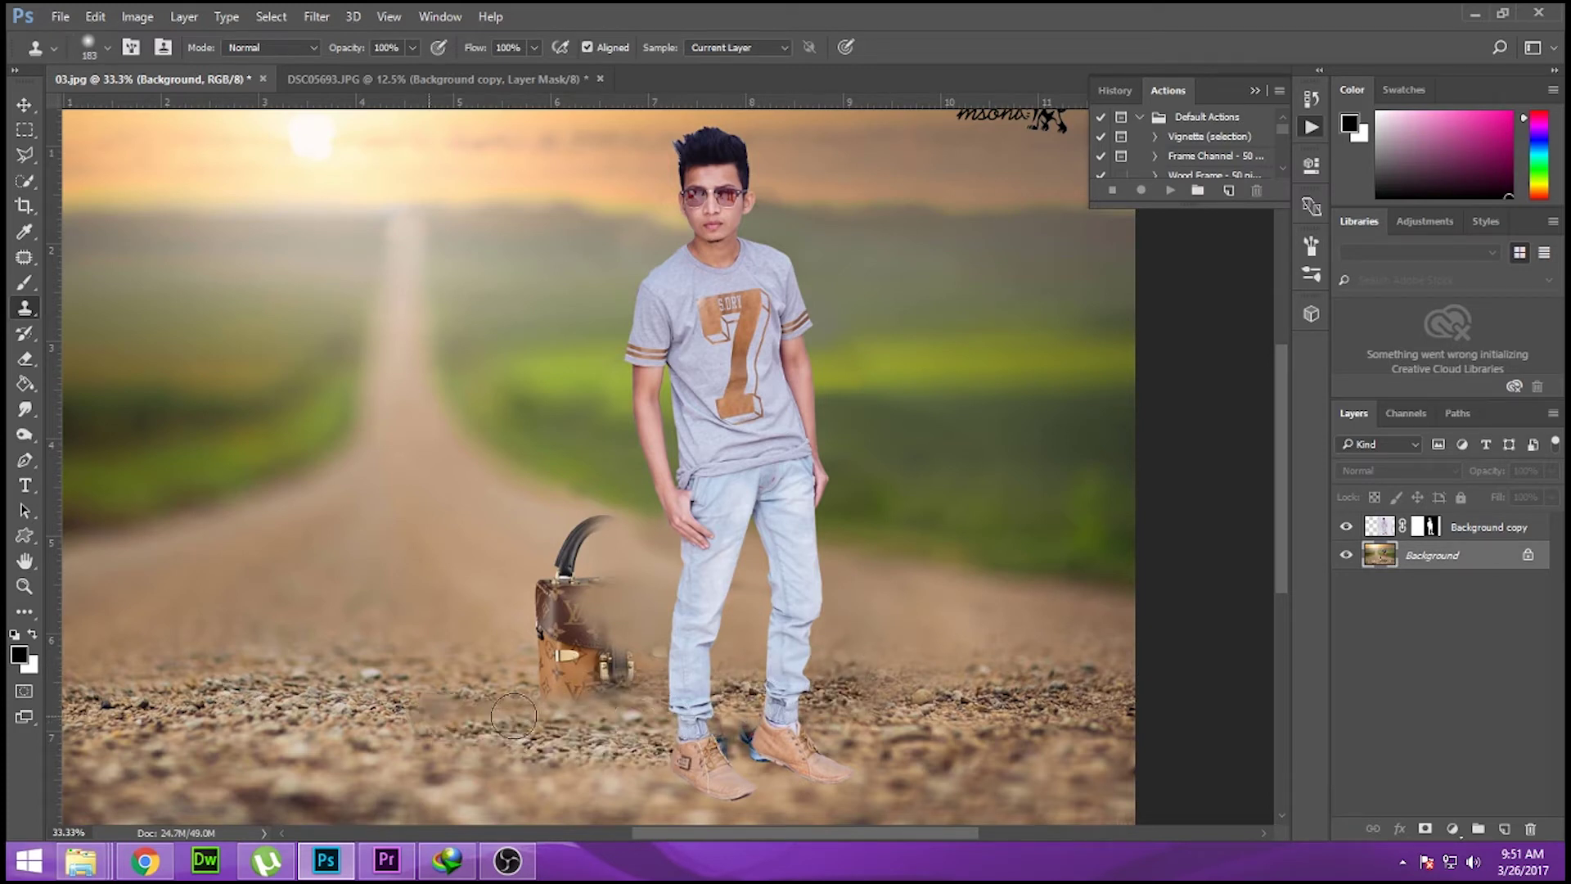
pyautogui.hotkey('ctrl', 'alt', 'z')
pyautogui.moveTo(590, 691)
pyautogui.mouseDown()
pyautogui.moveTo(441, 703)
pyautogui.moveTo(573, 687)
pyautogui.mouseUp()
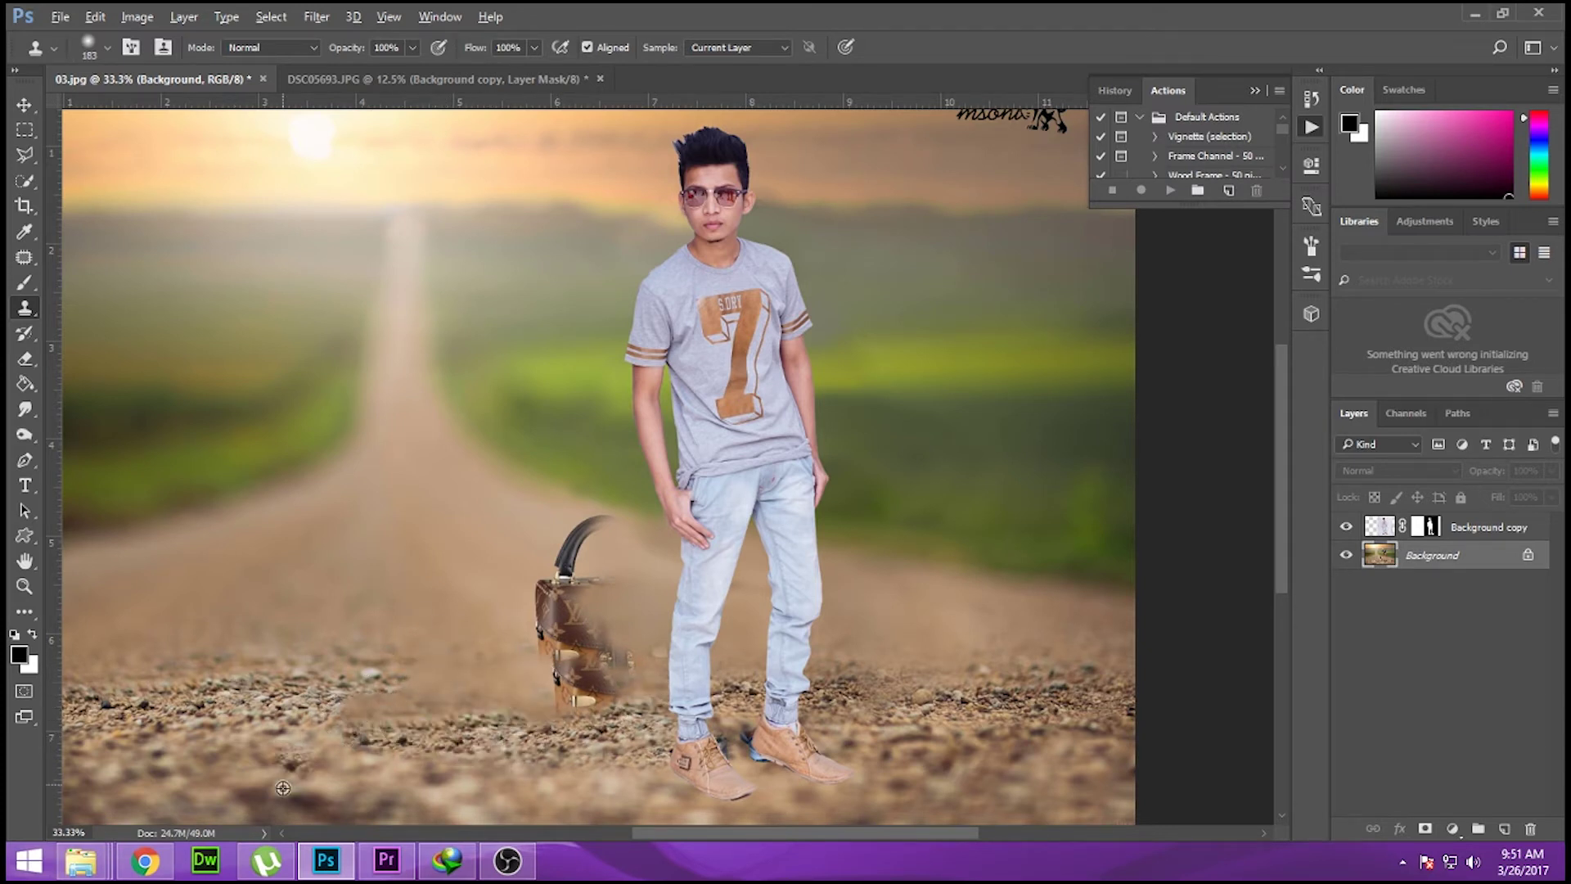
pyautogui.moveTo(458, 711)
pyautogui.mouseDown()
pyautogui.moveTo(530, 705)
pyautogui.moveTo(376, 712)
pyautogui.mouseUp()
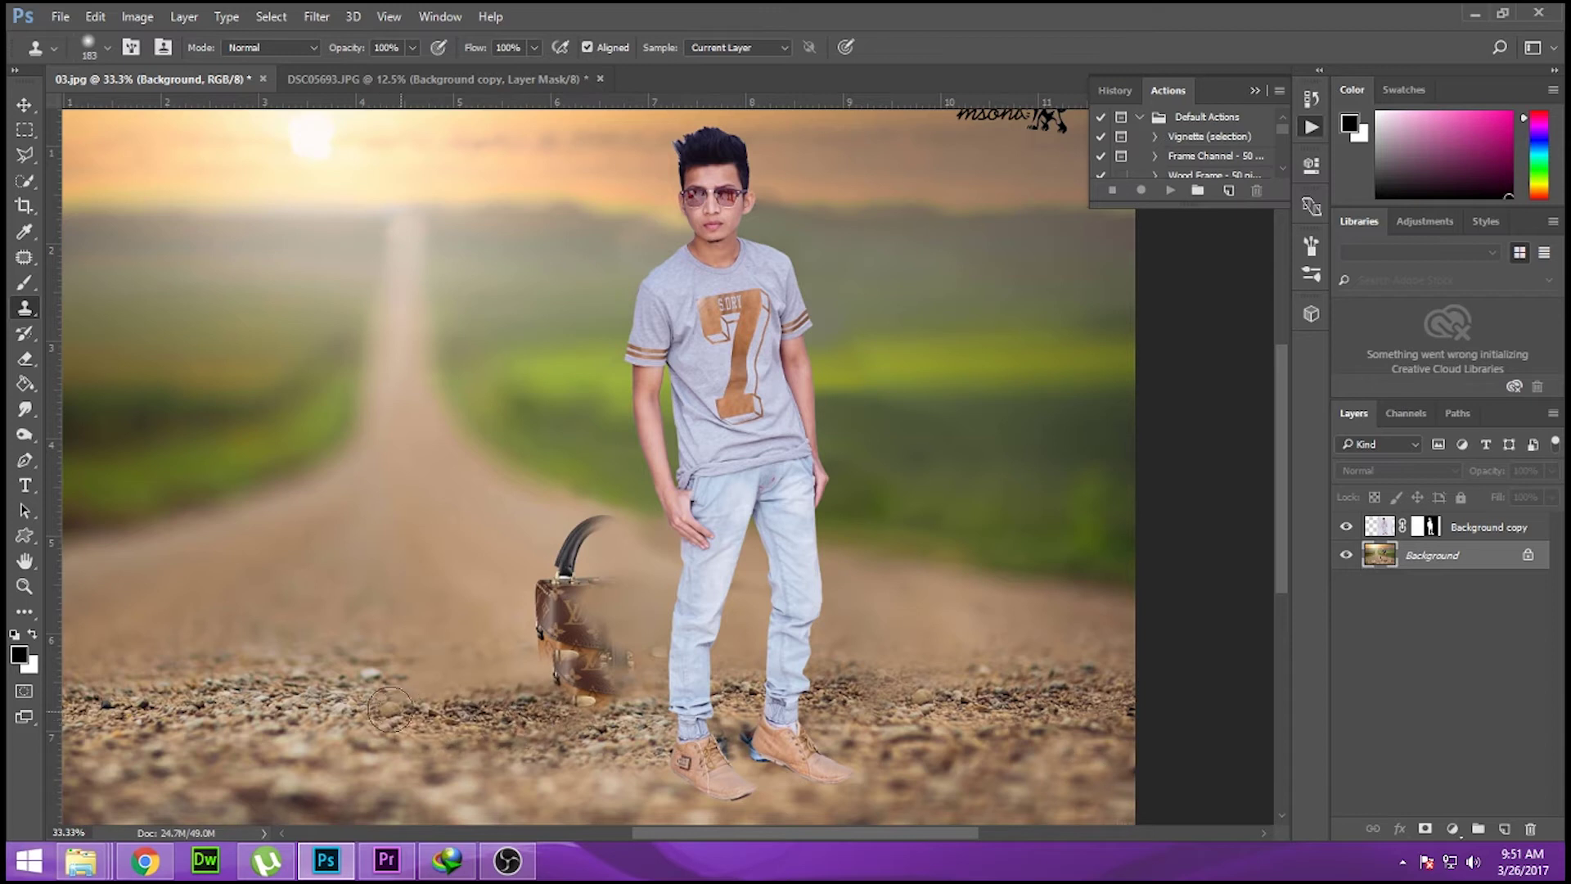
pyautogui.moveTo(540, 684)
pyautogui.mouseDown()
pyautogui.moveTo(534, 698)
pyautogui.moveTo(587, 679)
pyautogui.moveTo(565, 573)
pyautogui.moveTo(601, 533)
pyautogui.moveTo(582, 518)
pyautogui.moveTo(617, 547)
pyautogui.moveTo(656, 545)
pyautogui.mouseUp()
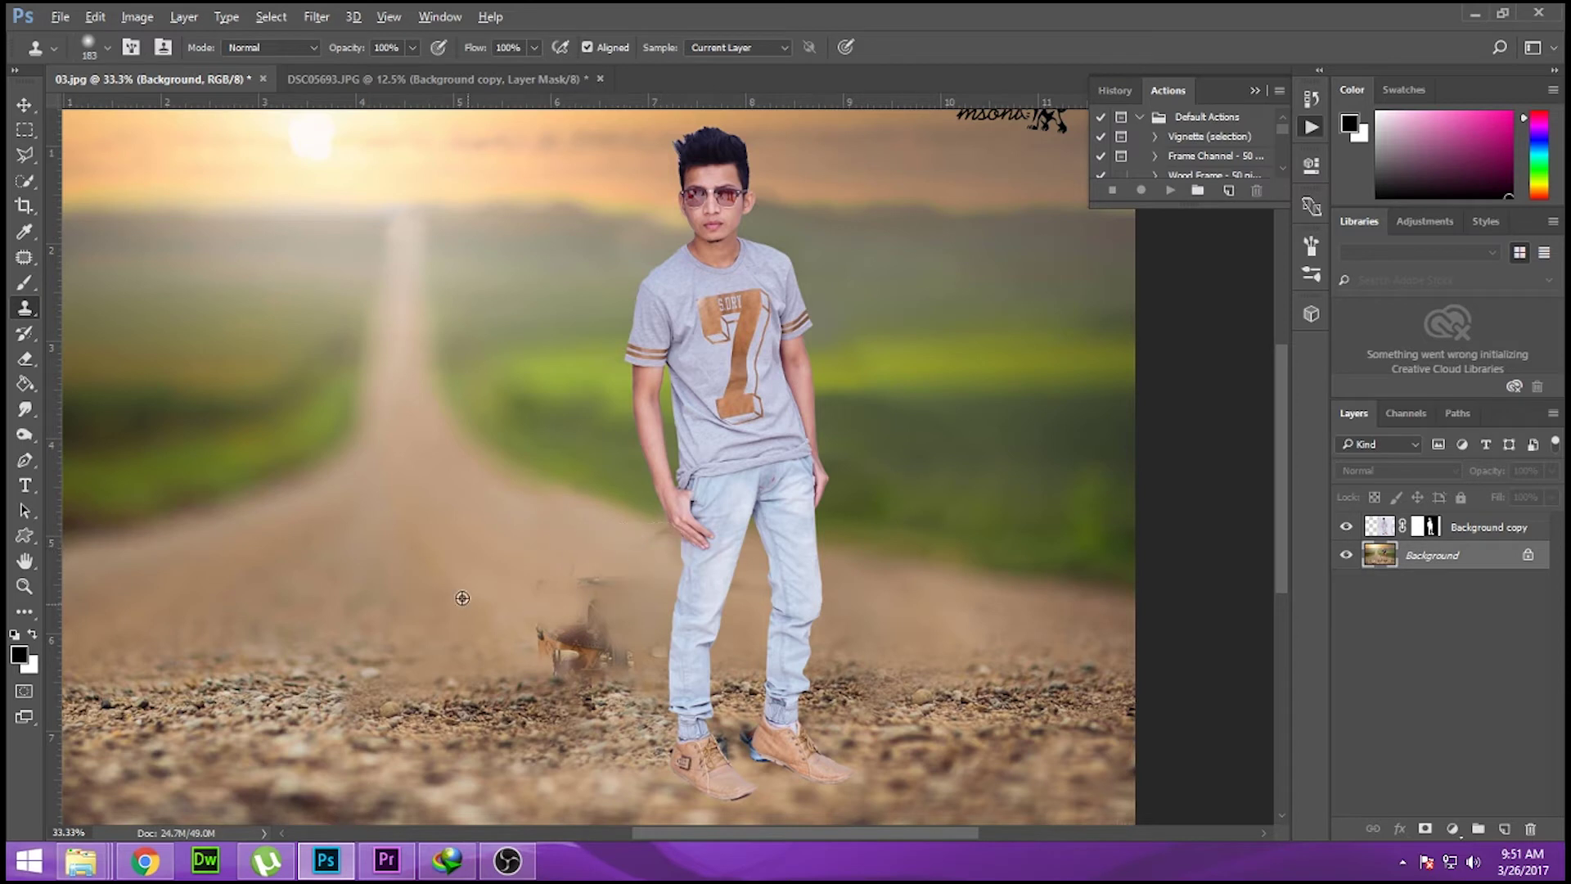
pyautogui.moveTo(575, 613)
pyautogui.mouseDown()
pyautogui.moveTo(573, 647)
pyautogui.moveTo(609, 659)
pyautogui.mouseUp()
pyautogui.moveTo(622, 590); pyautogui.dragTo(489, 587)
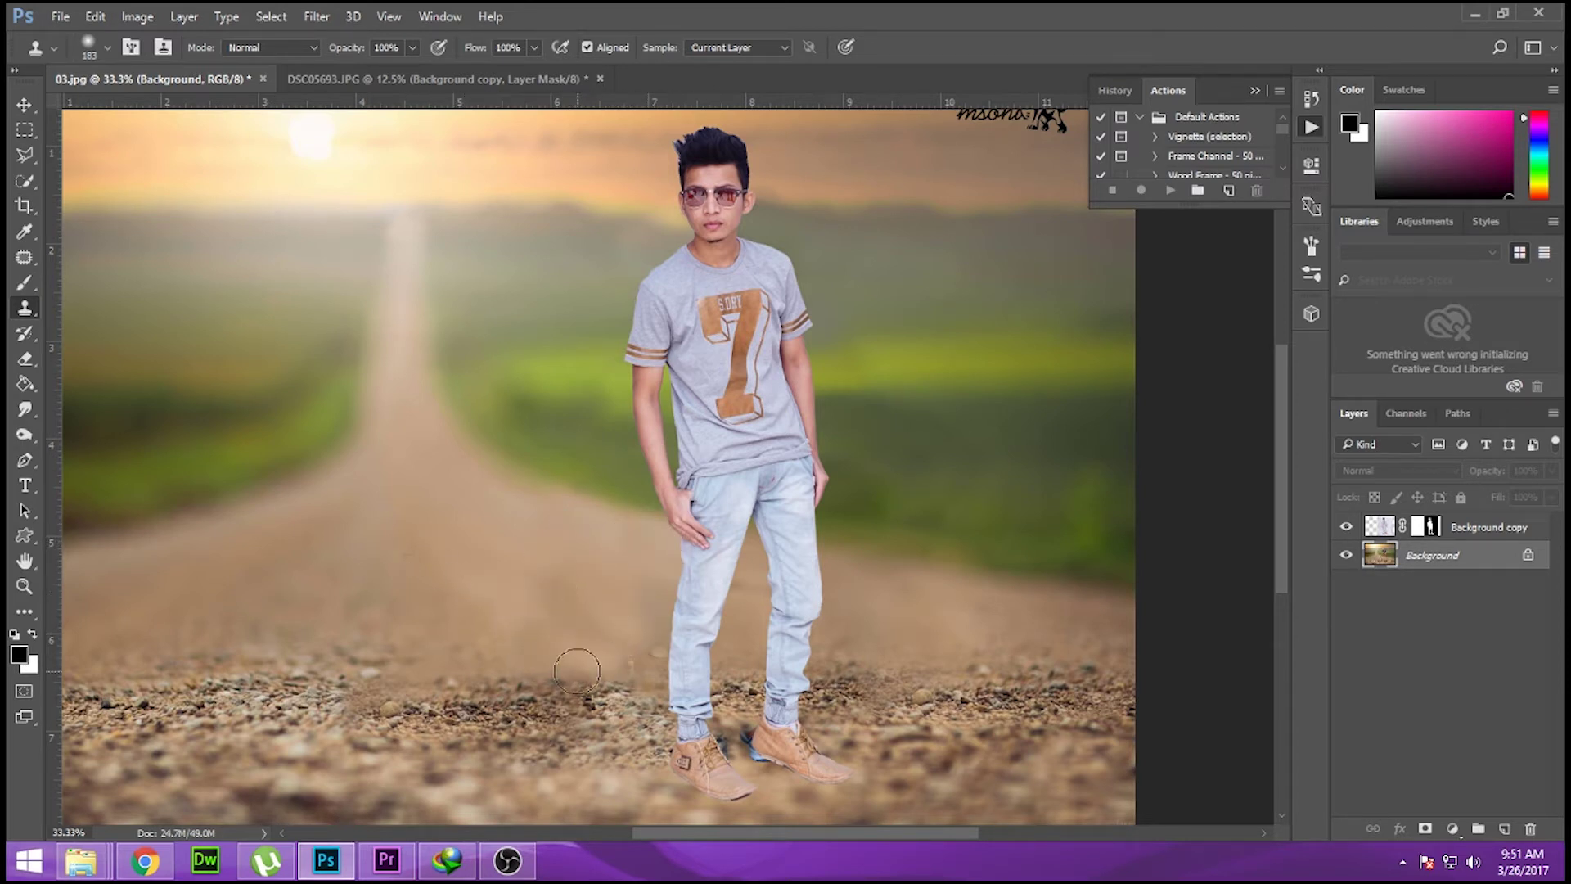
pyautogui.moveTo(578, 671); pyautogui.dragTo(536, 670)
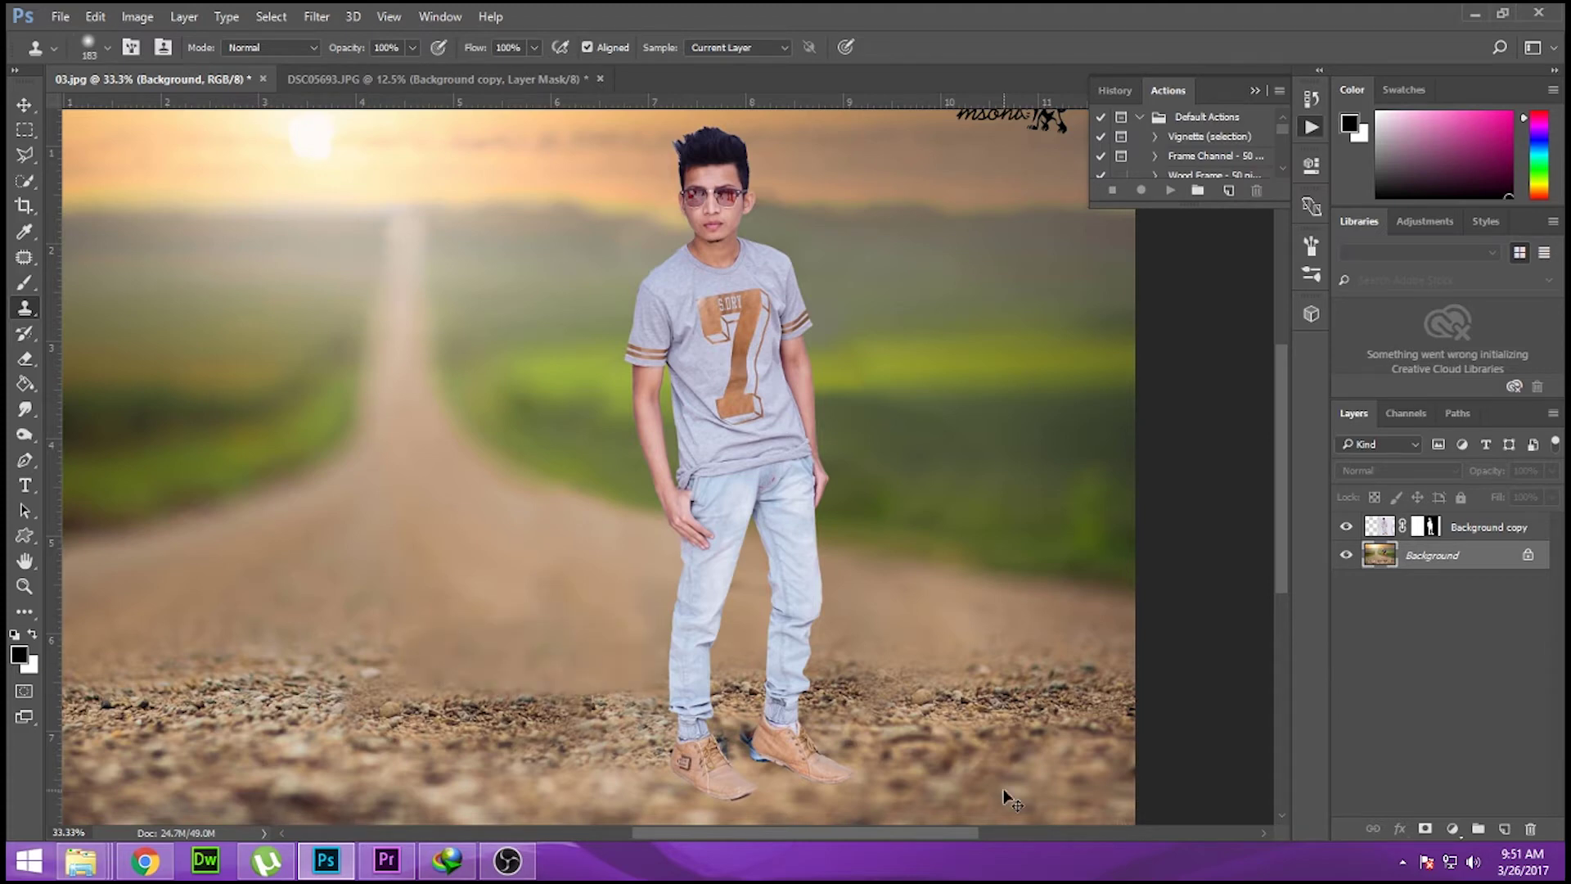
pyautogui.hotkey('ctrl', '-')
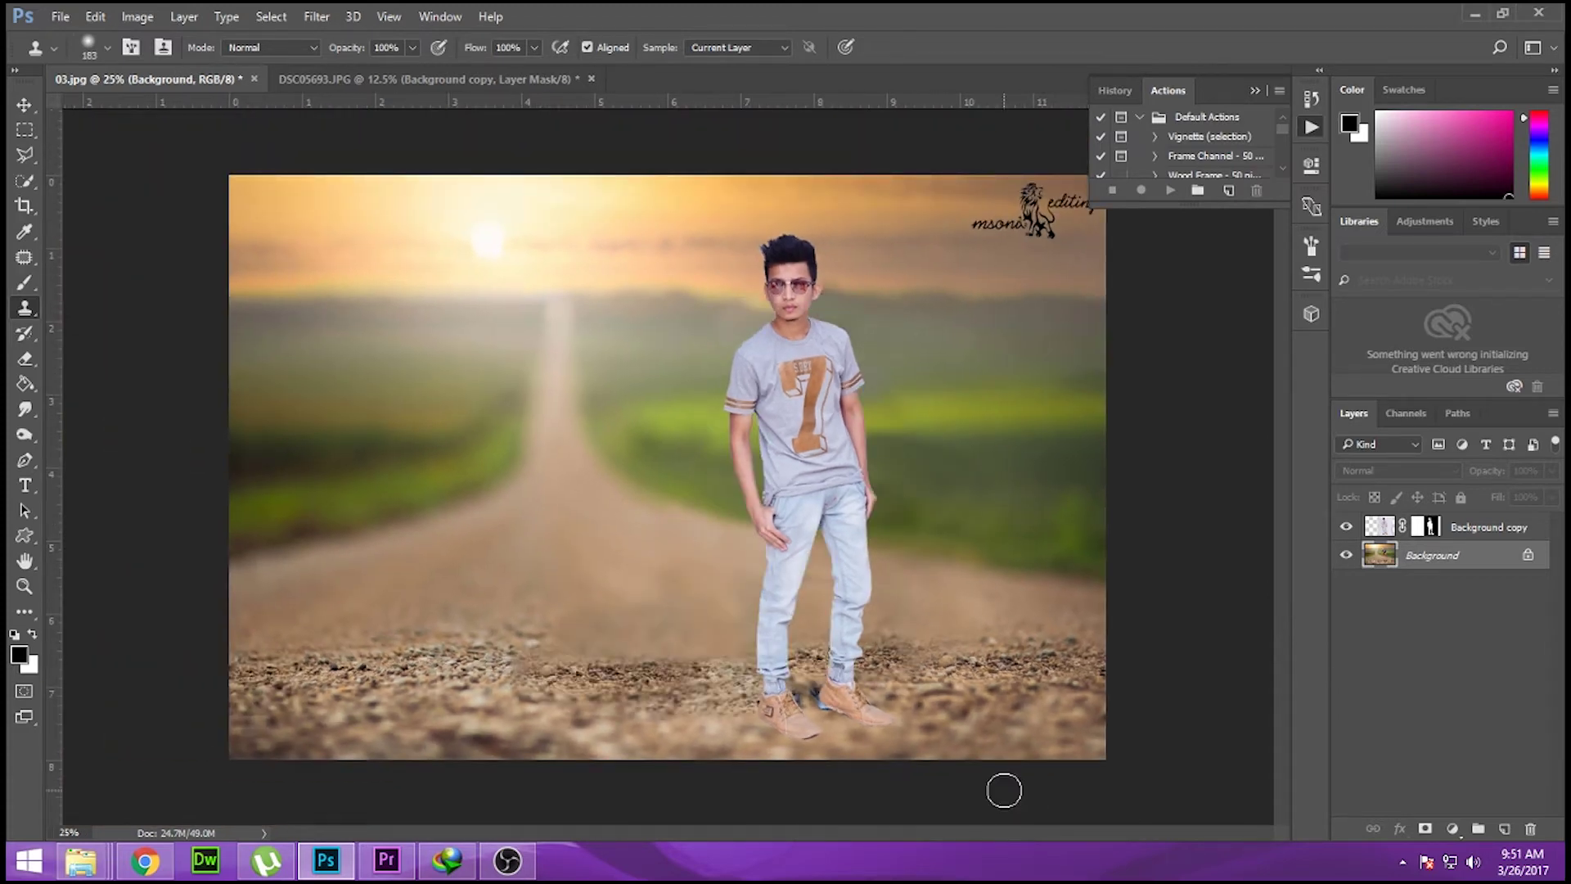
pyautogui.click(824, 701)
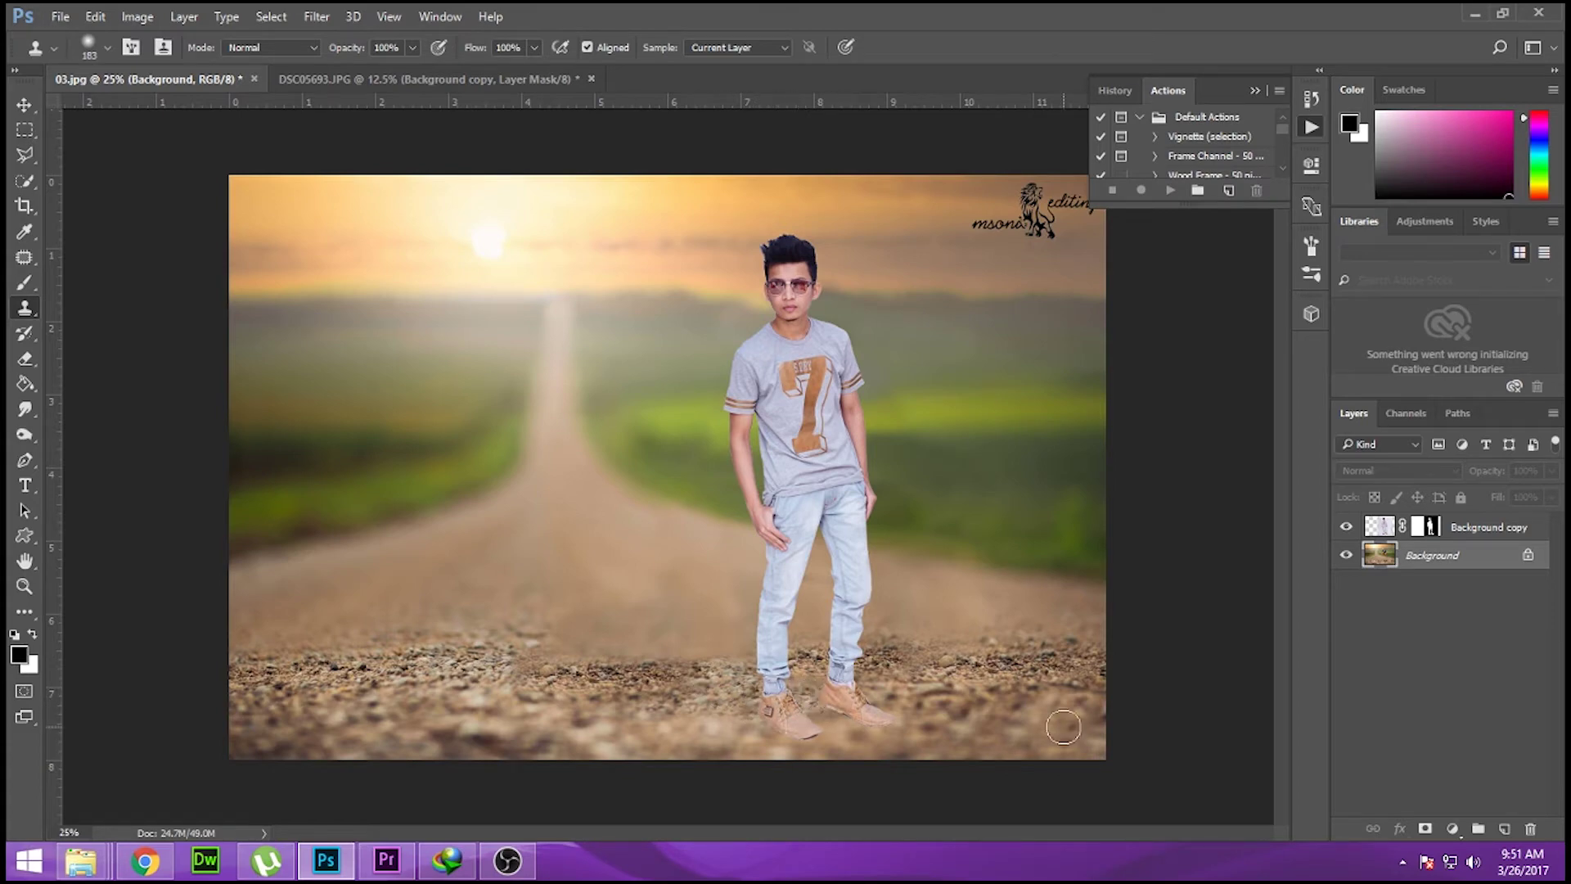
# Step: Copy the suitcase image from Chrome and return to Photoshop
pyautogui.press('v')
pyautogui.click(144, 859)
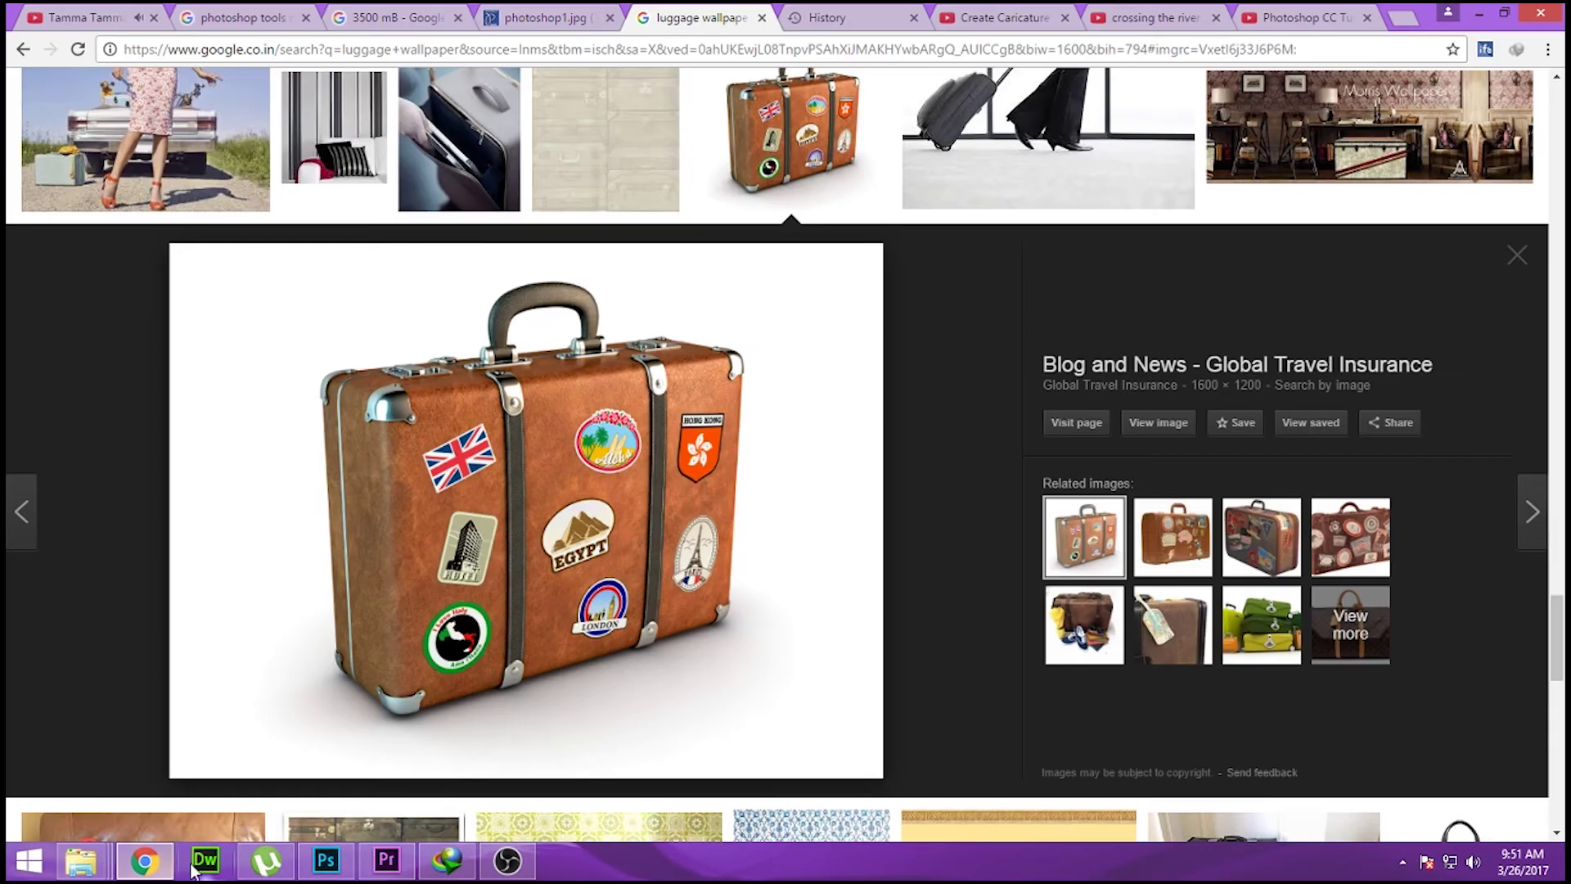
pyautogui.rightClick(658, 289)
pyautogui.click(705, 480)
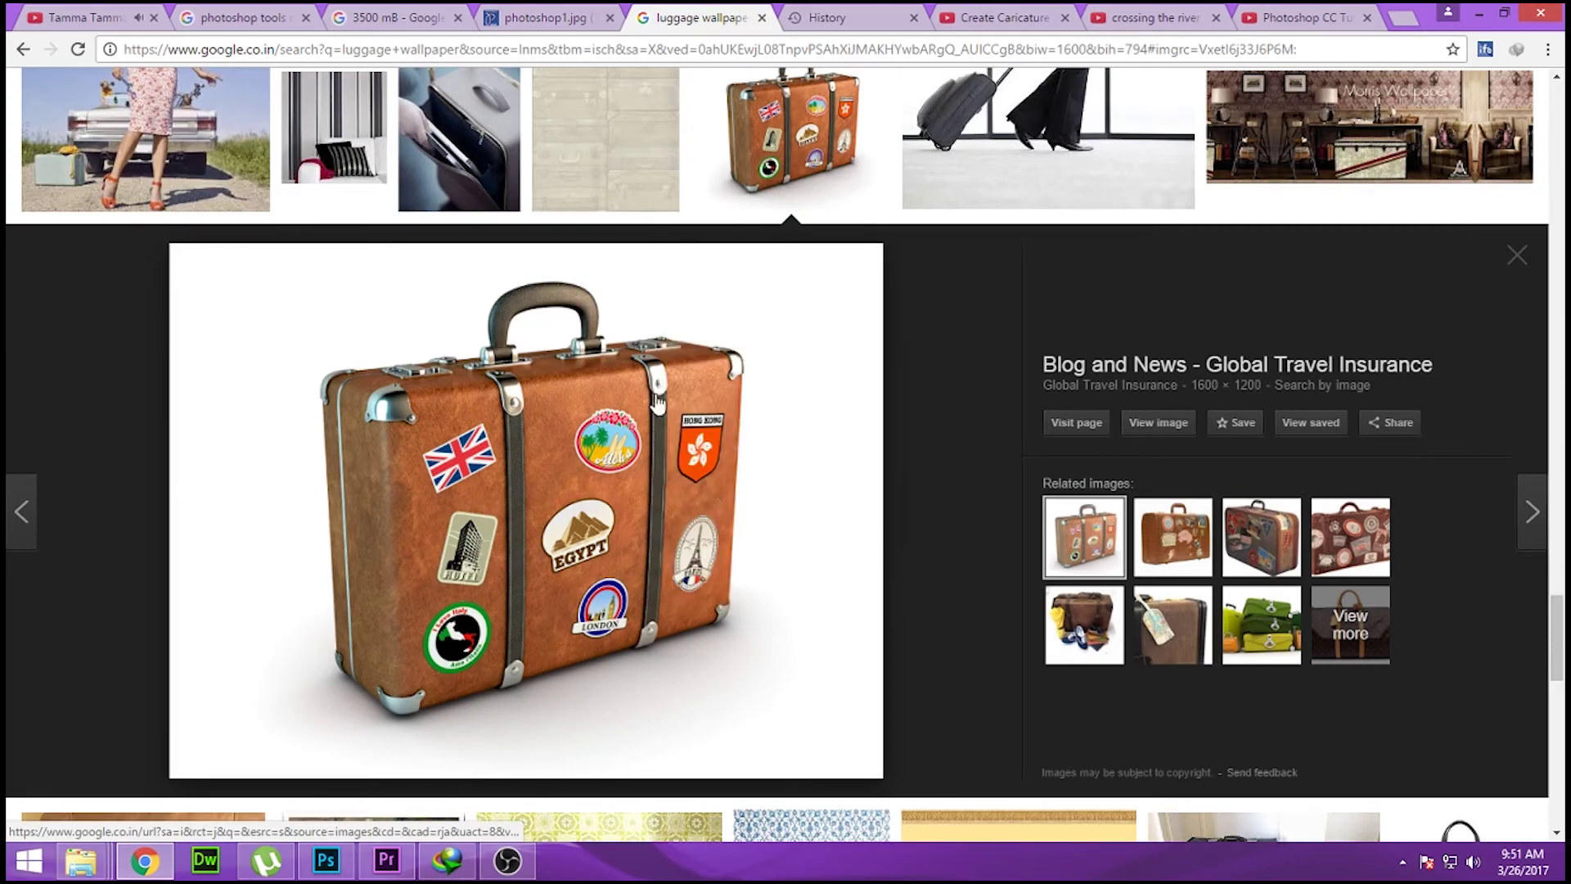
pyautogui.rightClick(659, 331)
pyautogui.click(720, 526)
pyautogui.click(325, 861)
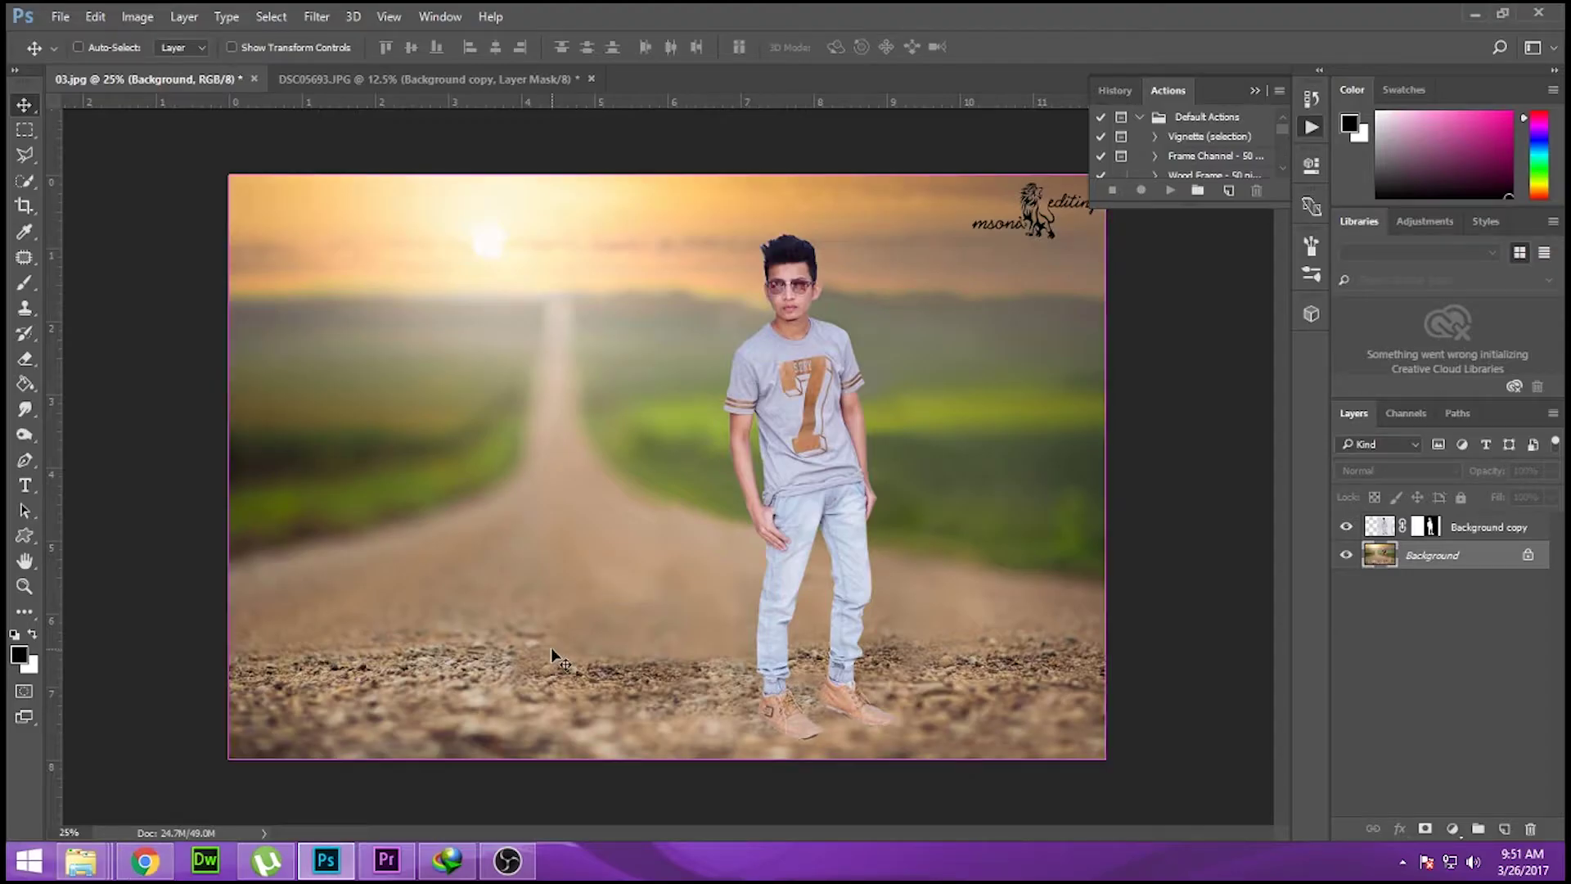
# Step: Paste the suitcase as a new layer, place it near the man's legs and scale it down
pyautogui.hotkey('ctrl', 'v')
pyautogui.moveTo(626, 456); pyautogui.dragTo(644, 596)
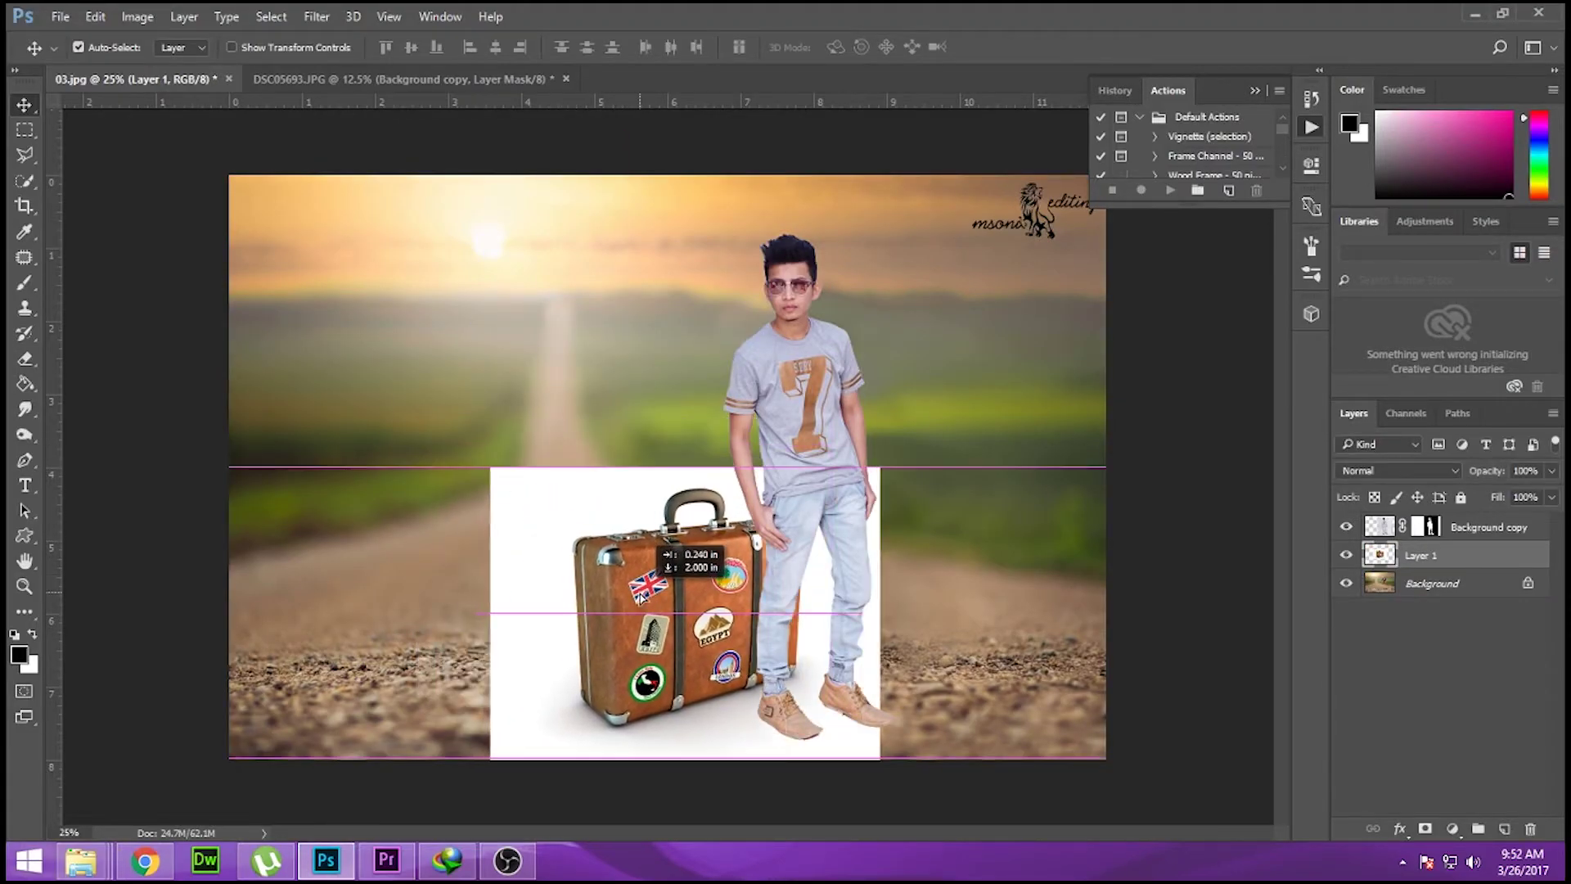
pyautogui.moveTo(661, 536); pyautogui.dragTo(686, 564)
pyautogui.hotkey('ctrl', 't')
pyautogui.moveTo(903, 486); pyautogui.dragTo(879, 504)
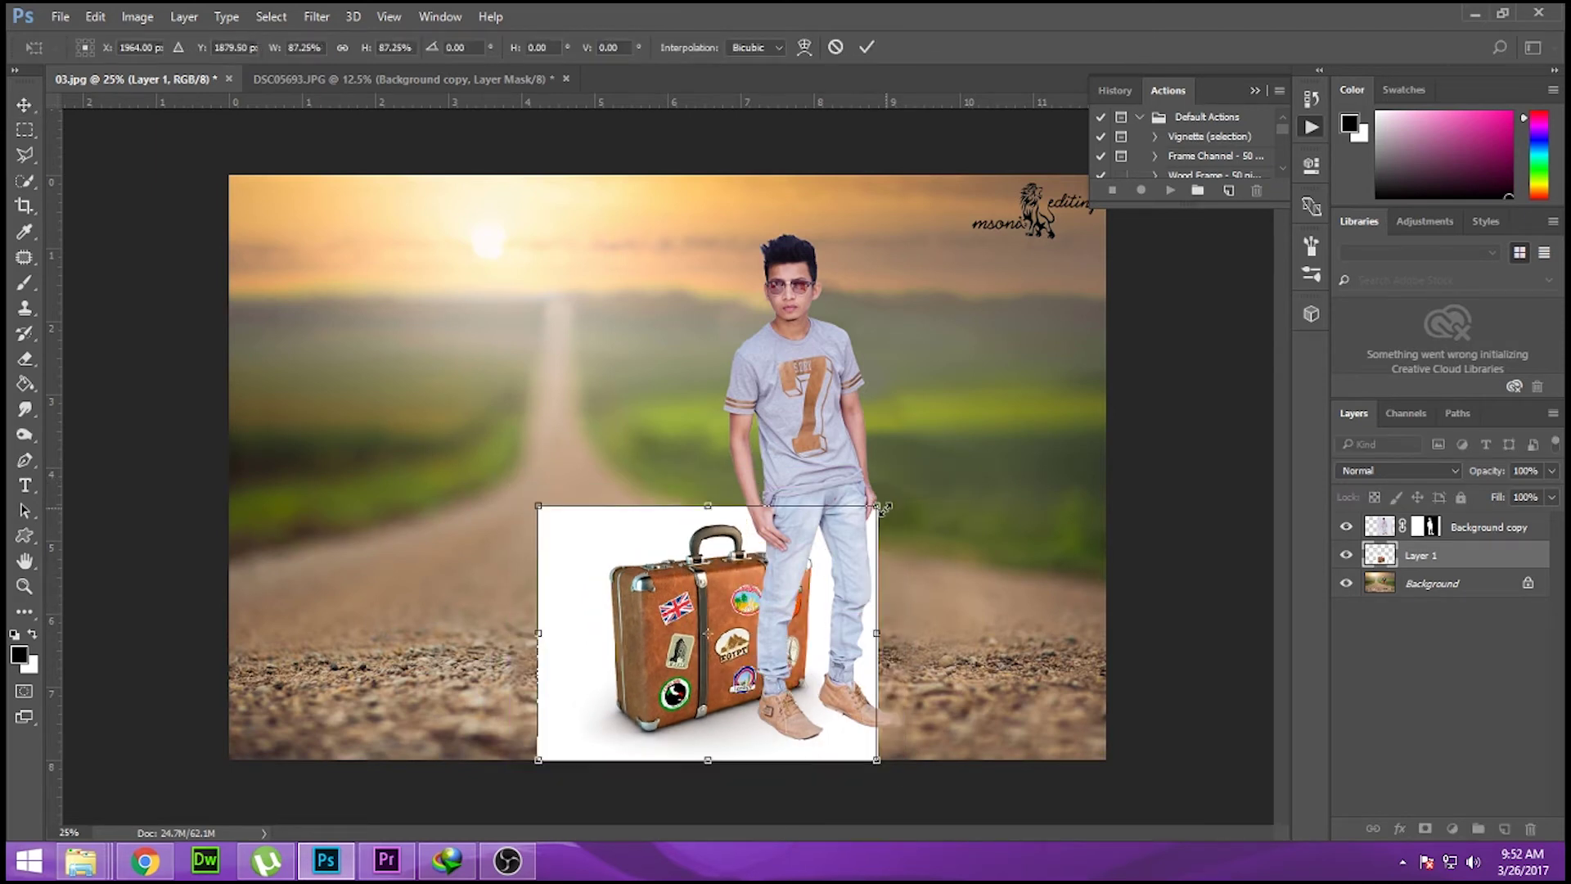
pyautogui.press('Return')
# Step: Remove the suitcase's white background with the Magic Wand, then deselect
pyautogui.click(24, 180)
pyautogui.click(73, 200)
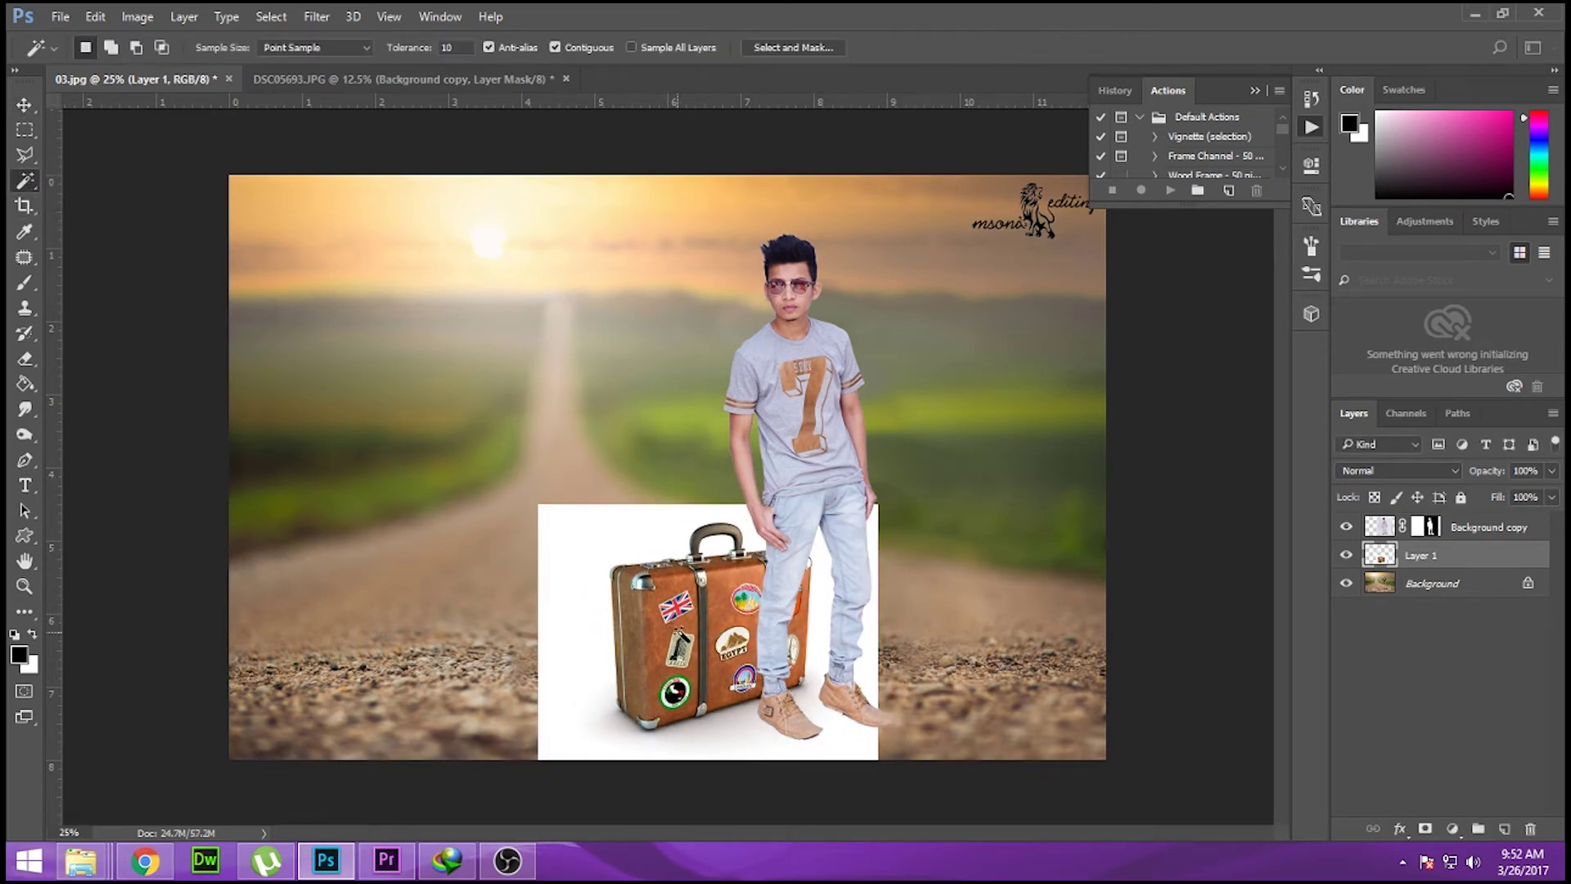
pyautogui.click(608, 546)
pyautogui.press('Delete')
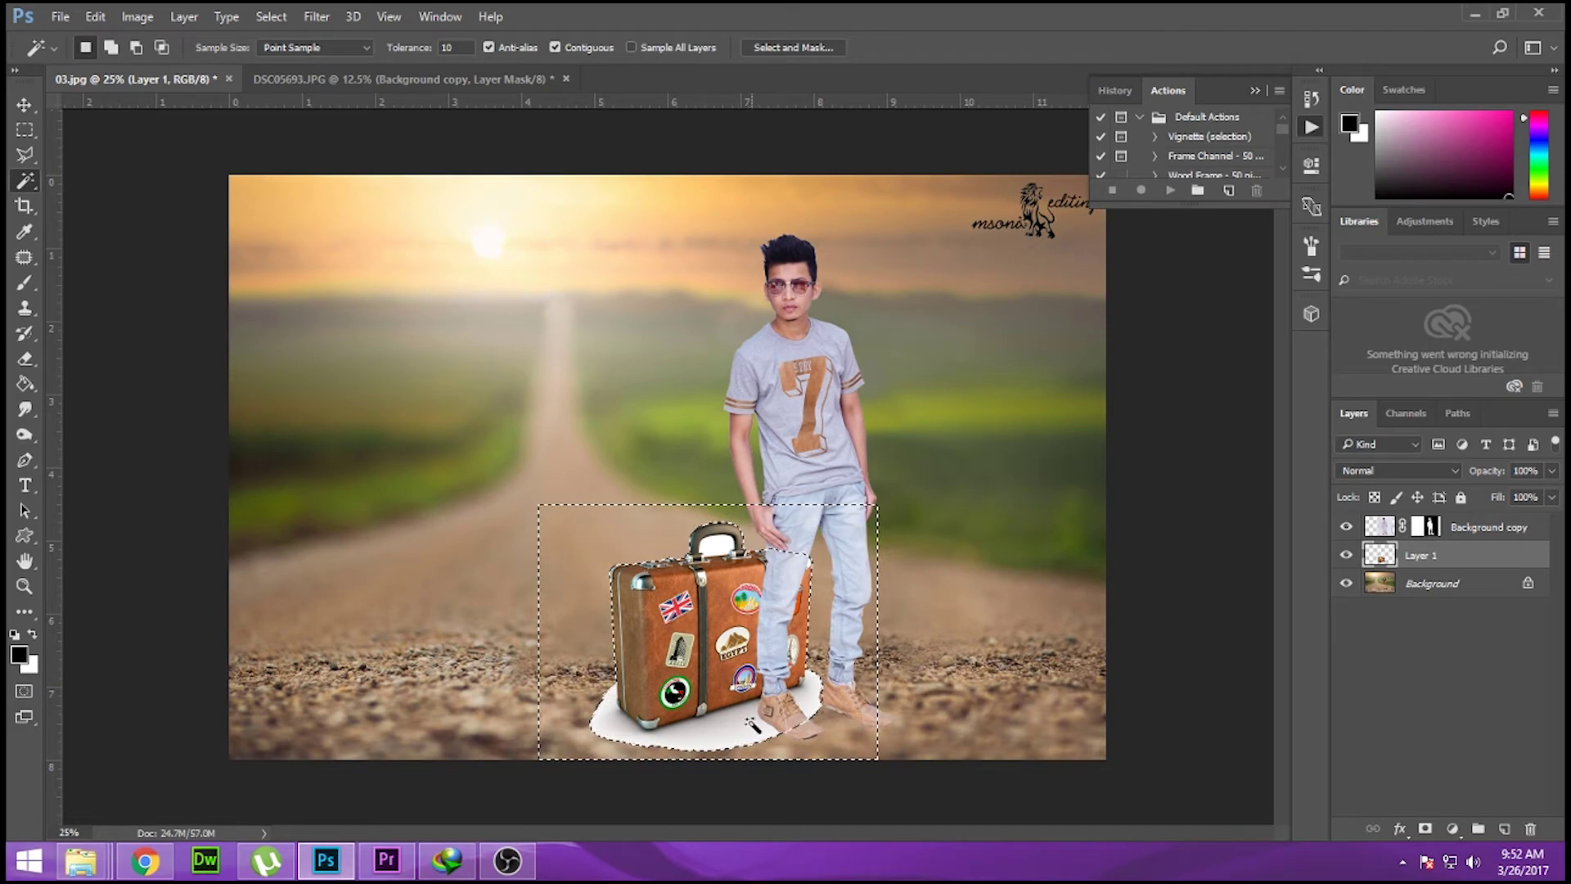
pyautogui.press('Delete')
pyautogui.hotkey('ctrl', 'd')
pyautogui.hotkey('ctrl', '+')
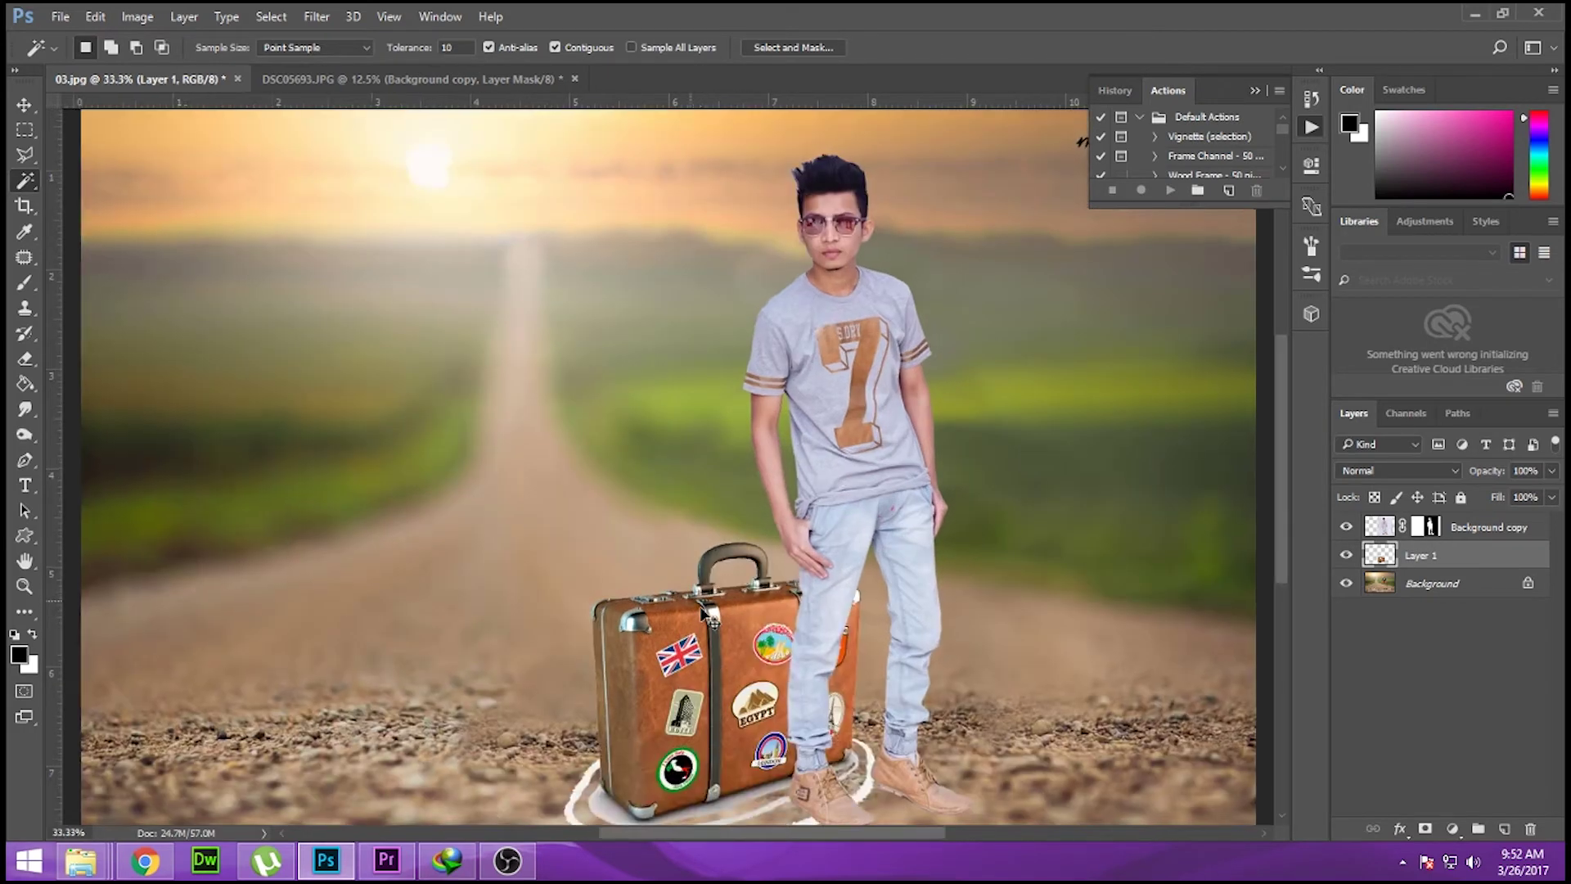
pyautogui.hotkey('ctrl', '+')
pyautogui.scroll(-3, 712, 562)
pyautogui.click(25, 155)
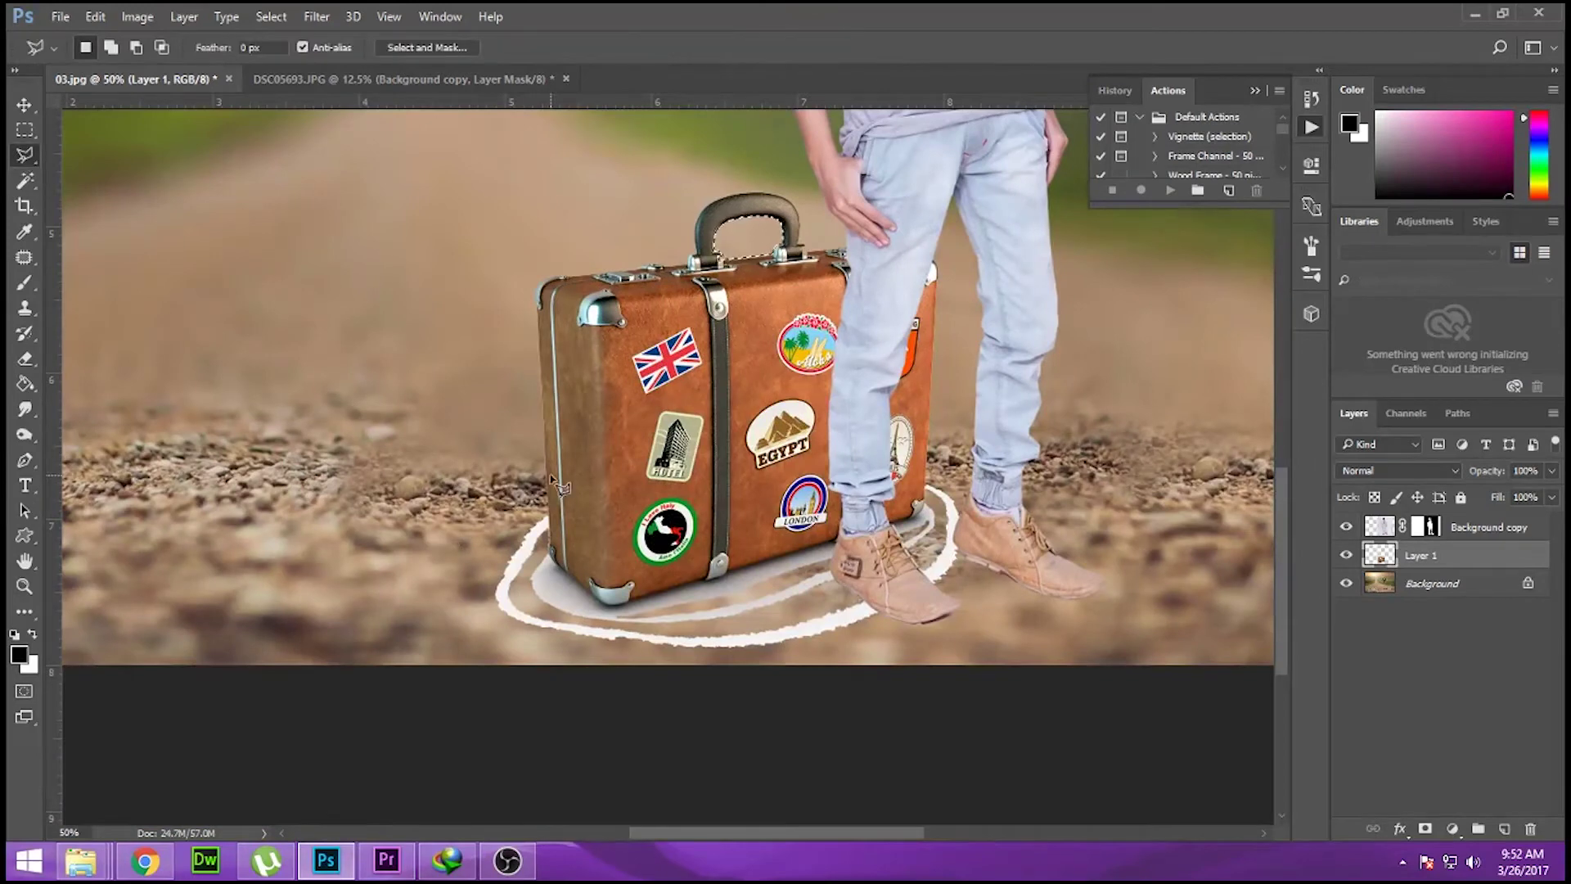
# Step: Trace a Polygonal Lasso selection along the suitcase's corner and bottom edge
pyautogui.hotkey('ctrl', '+')
pyautogui.hotkey('ctrl', '+')
pyautogui.hotkey('ctrl', '+')
pyautogui.moveTo(256, 442); pyautogui.dragTo(413, 479)
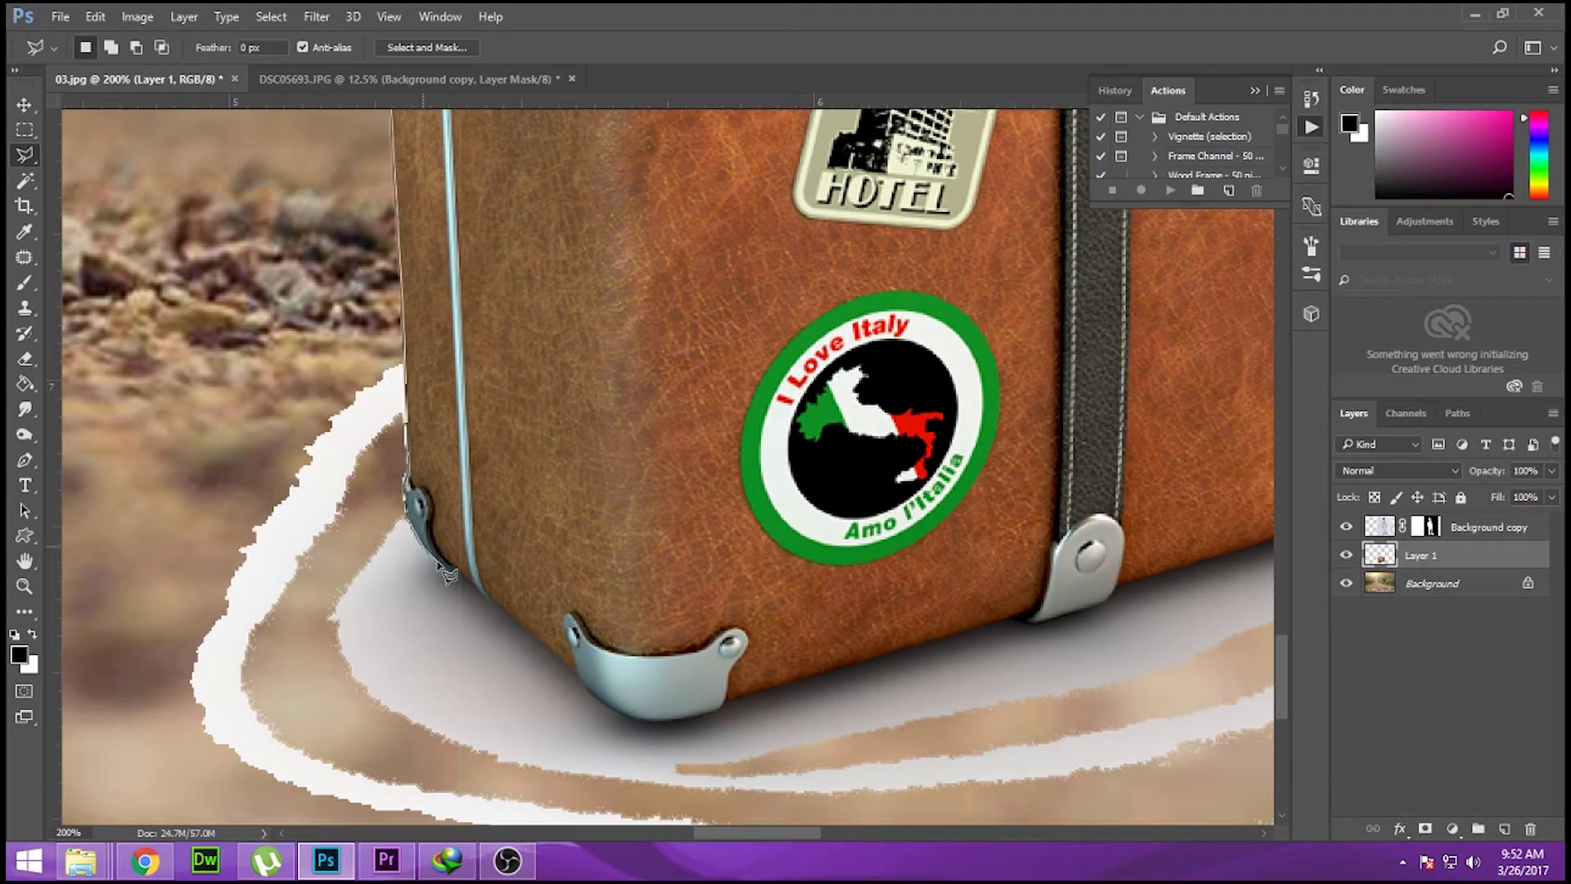
pyautogui.moveTo(591, 686)
pyautogui.mouseDown()
pyautogui.moveTo(616, 717)
pyautogui.moveTo(588, 685)
pyautogui.mouseUp()
pyautogui.moveTo(736, 698); pyautogui.dragTo(1029, 619)
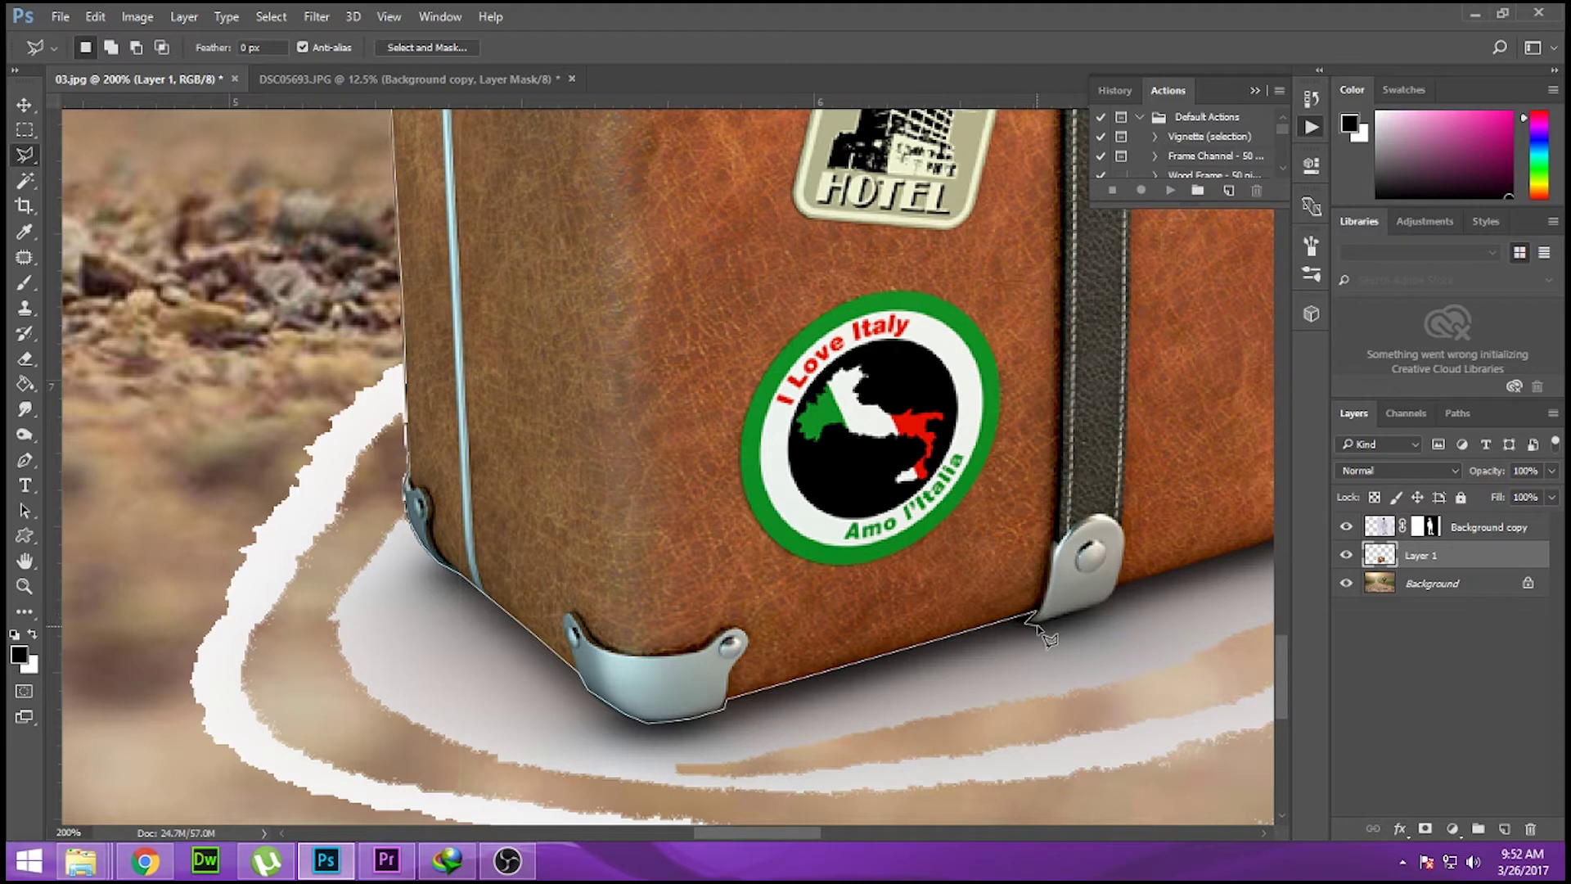
pyautogui.moveTo(1125, 626)
pyautogui.mouseDown()
pyautogui.moveTo(1020, 509)
pyautogui.moveTo(1063, 478)
pyautogui.mouseUp()
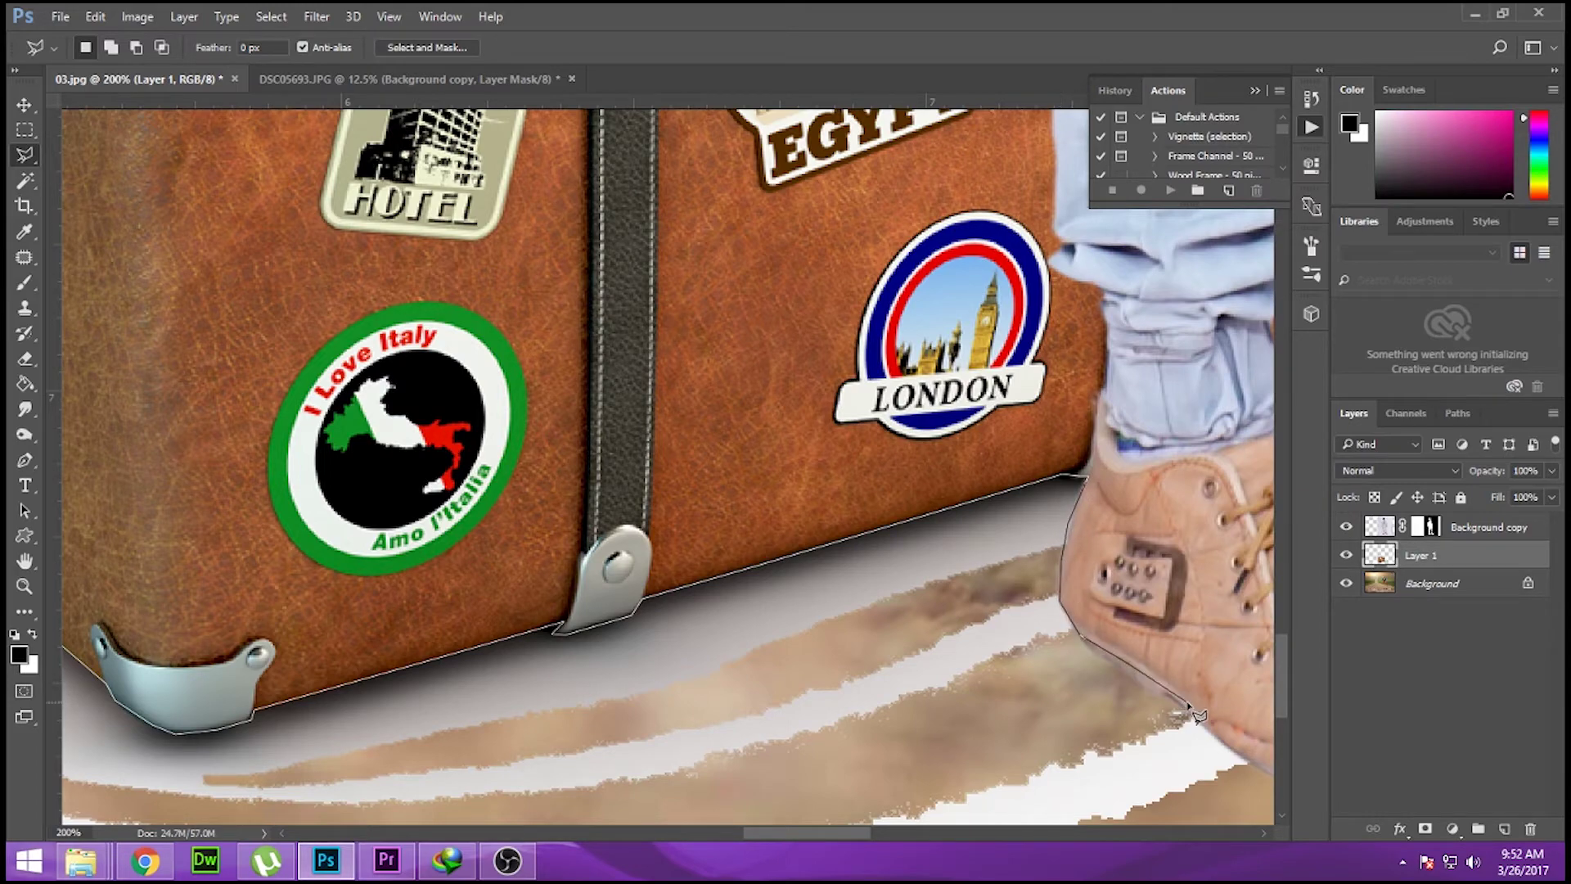
pyautogui.scroll(-3, 1187, 702)
pyautogui.scroll(-1, 1186, 702)
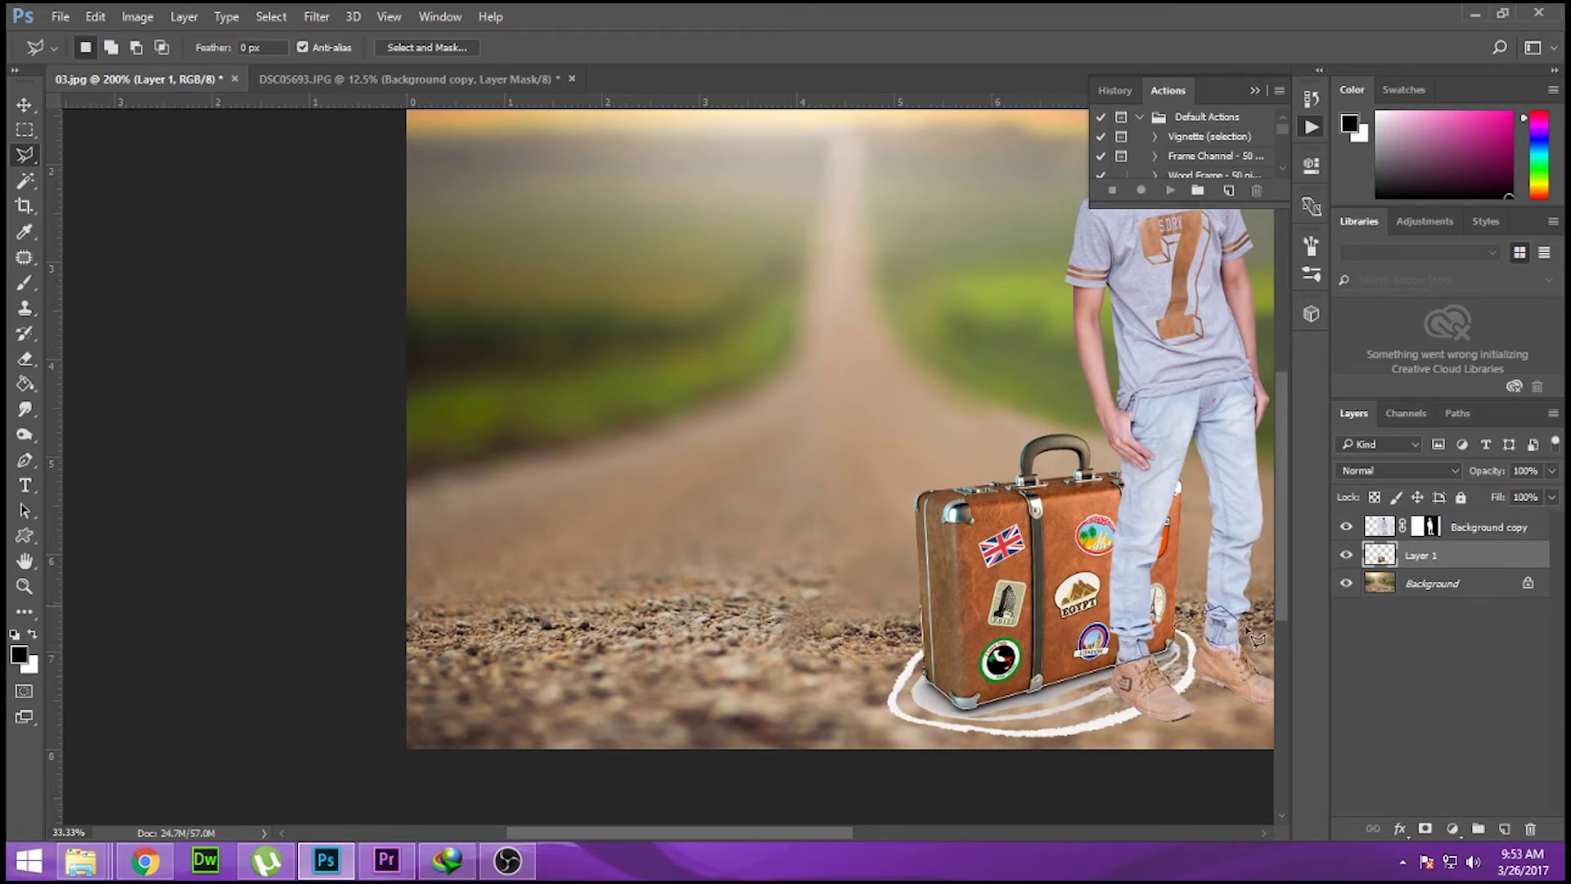
pyautogui.moveTo(1224, 679); pyautogui.dragTo(1084, 398)
# Step: Close the selection around the suitcase base and delete the white ring
pyautogui.click(1209, 508)
pyautogui.click(855, 582)
pyautogui.click(544, 428)
pyautogui.click(564, 321)
pyautogui.doubleClick(638, 288)
pyautogui.press('Delete')
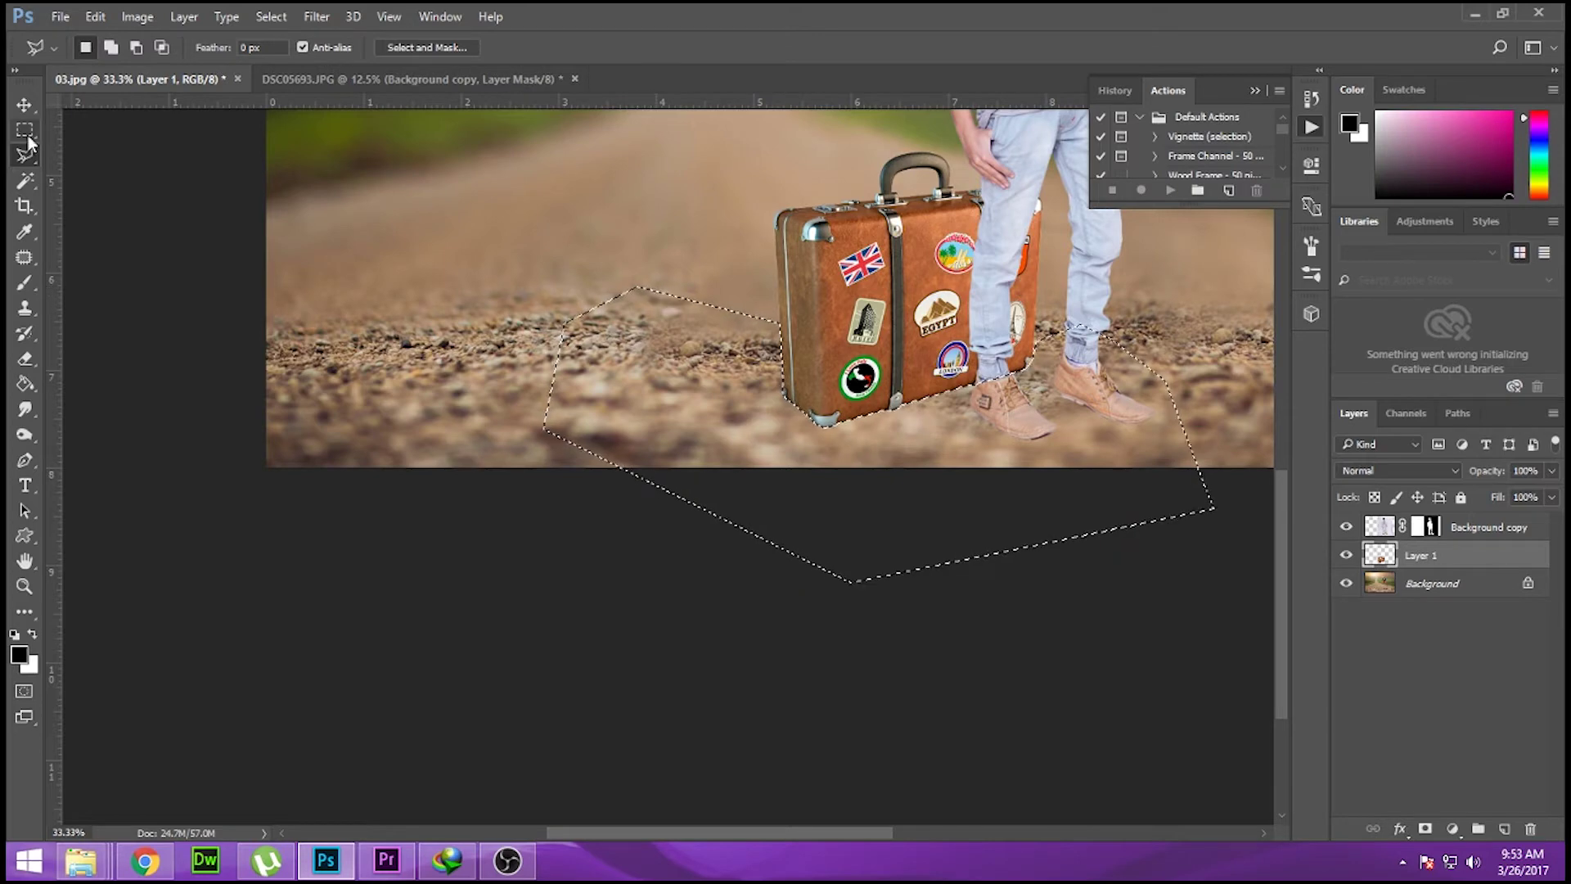
pyautogui.click(25, 129)
pyautogui.click(205, 193)
# Step: Move the suitcase beside the man's legs and scale it to about 84.34%
pyautogui.hotkey('ctrl', '-')
pyautogui.hotkey('ctrl', '-')
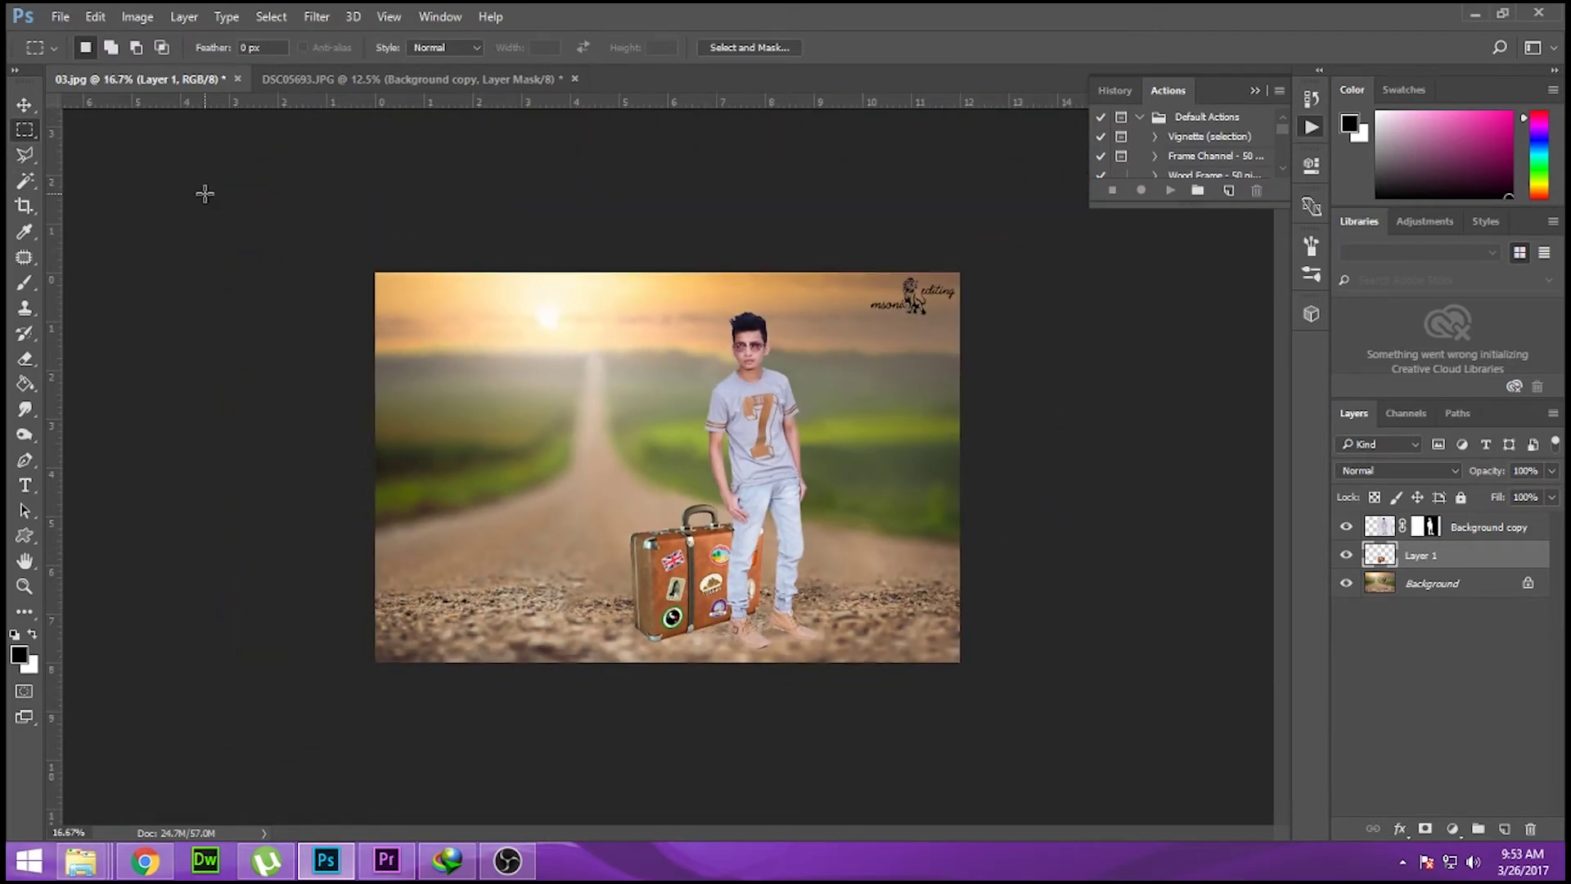
pyautogui.press('v')
pyautogui.rightClick(697, 563)
pyautogui.click(720, 573)
pyautogui.moveTo(694, 620); pyautogui.dragTo(687, 584)
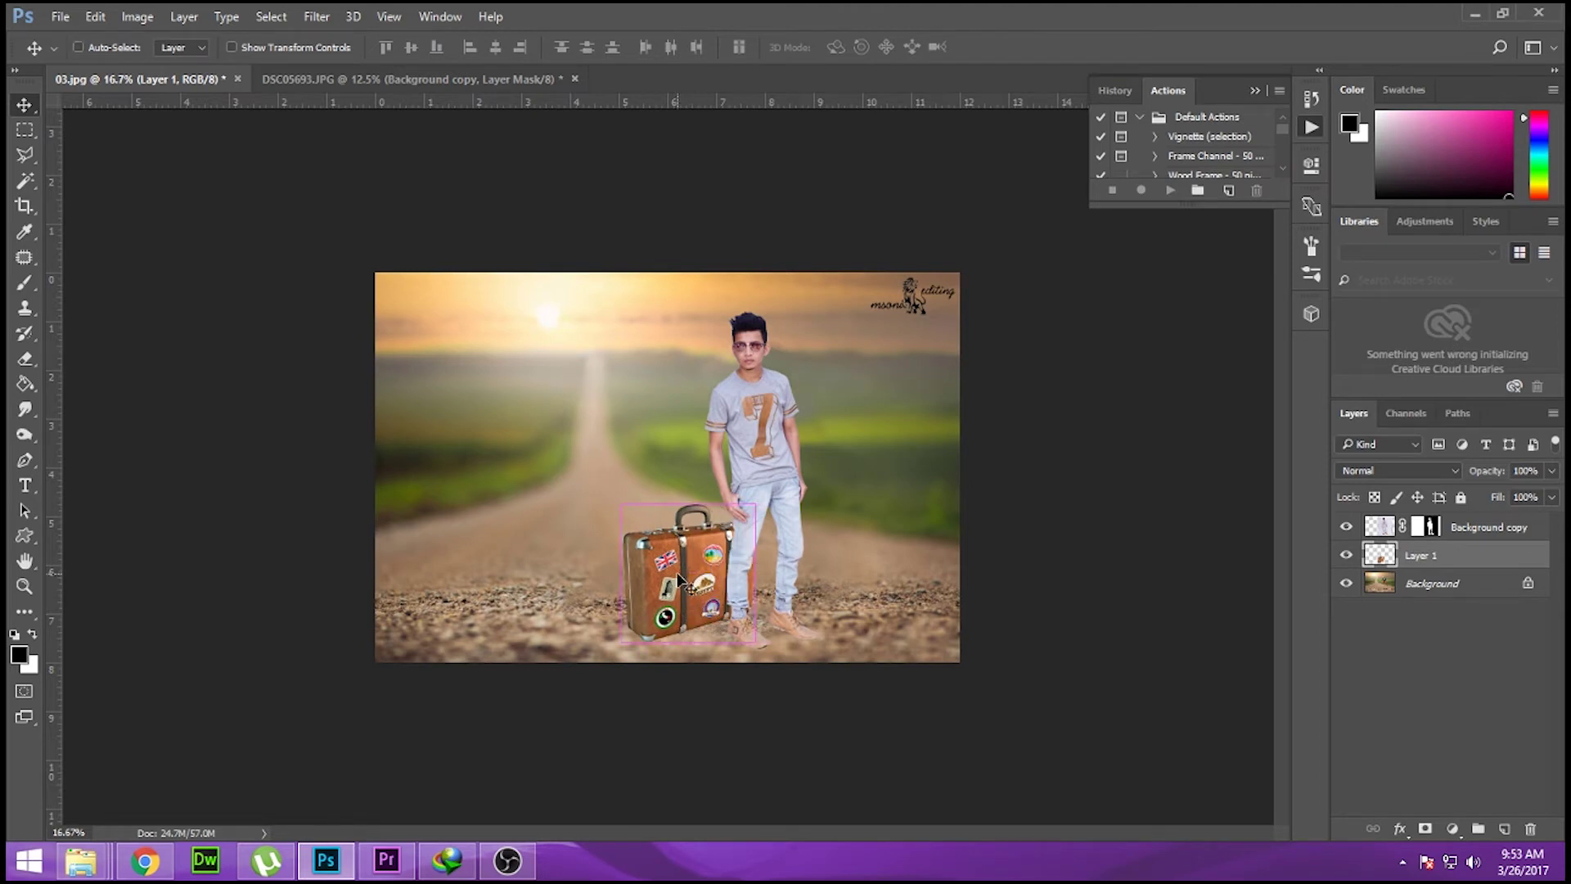
pyautogui.hotkey('ctrl', 't')
pyautogui.moveTo(755, 505); pyautogui.dragTo(745, 516)
pyautogui.press('Return')
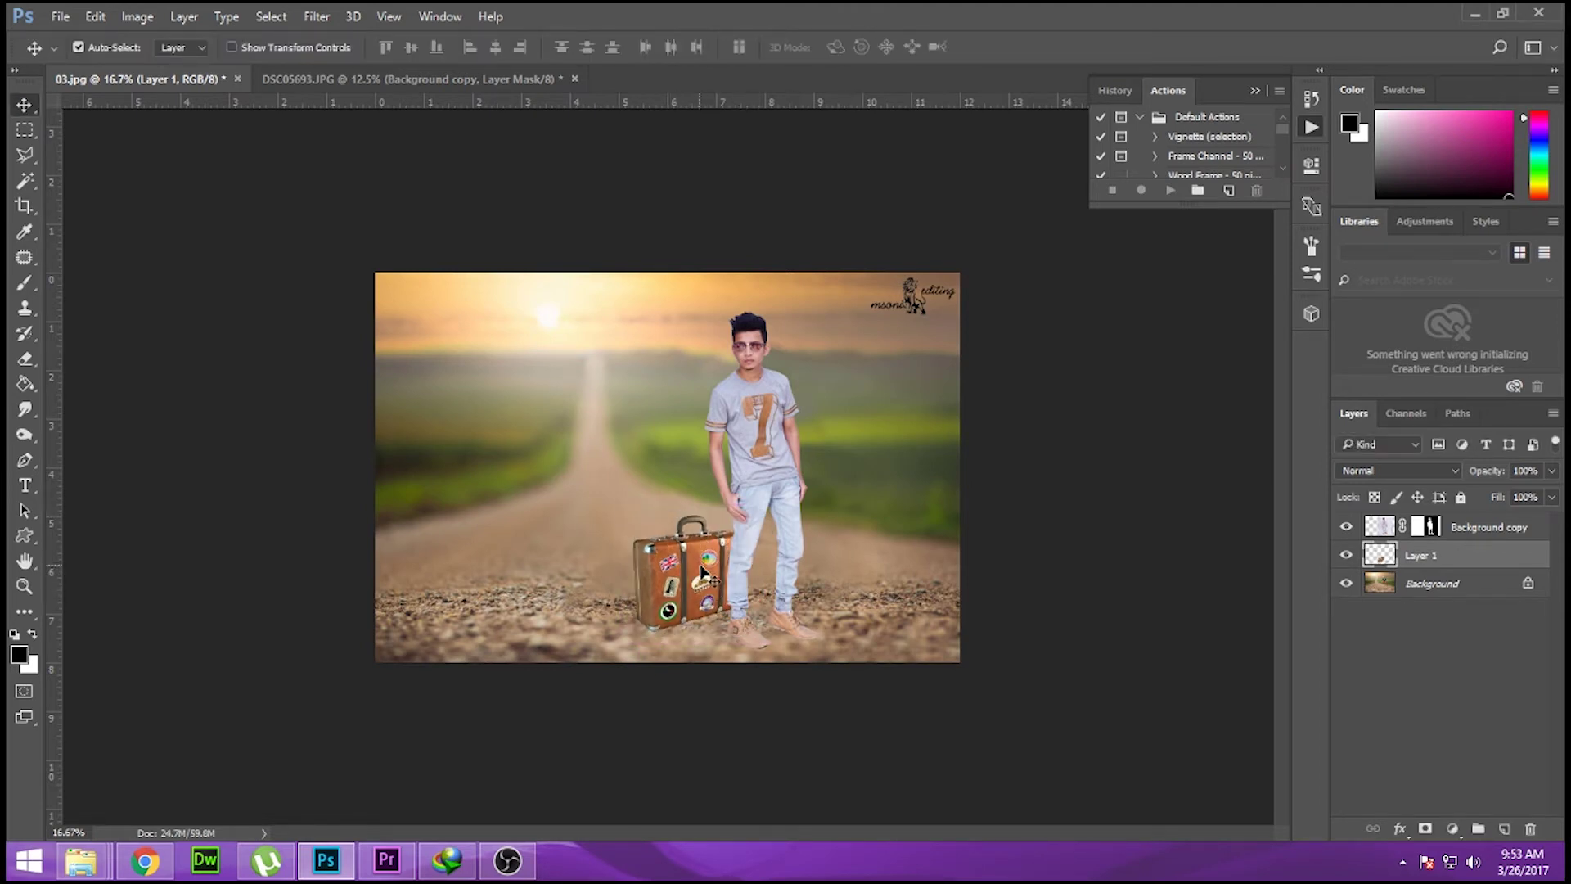
# Step: Fine-tune the suitcase position at 33.3% zoom and make Background copy active
pyautogui.hotkey('ctrl', '+')
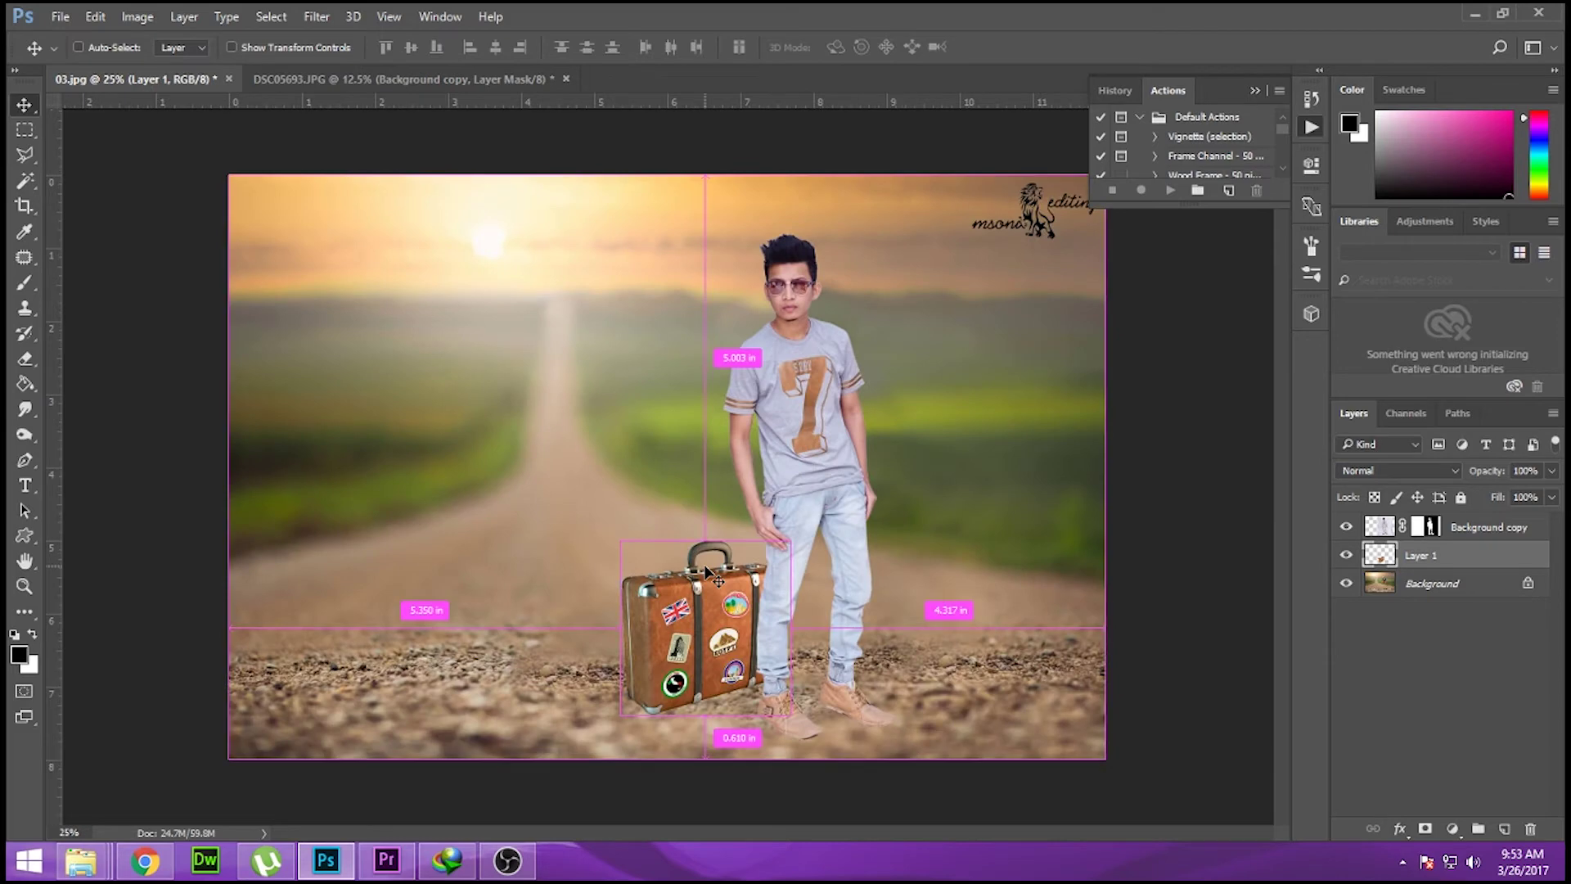
pyautogui.hotkey('ctrl', '-')
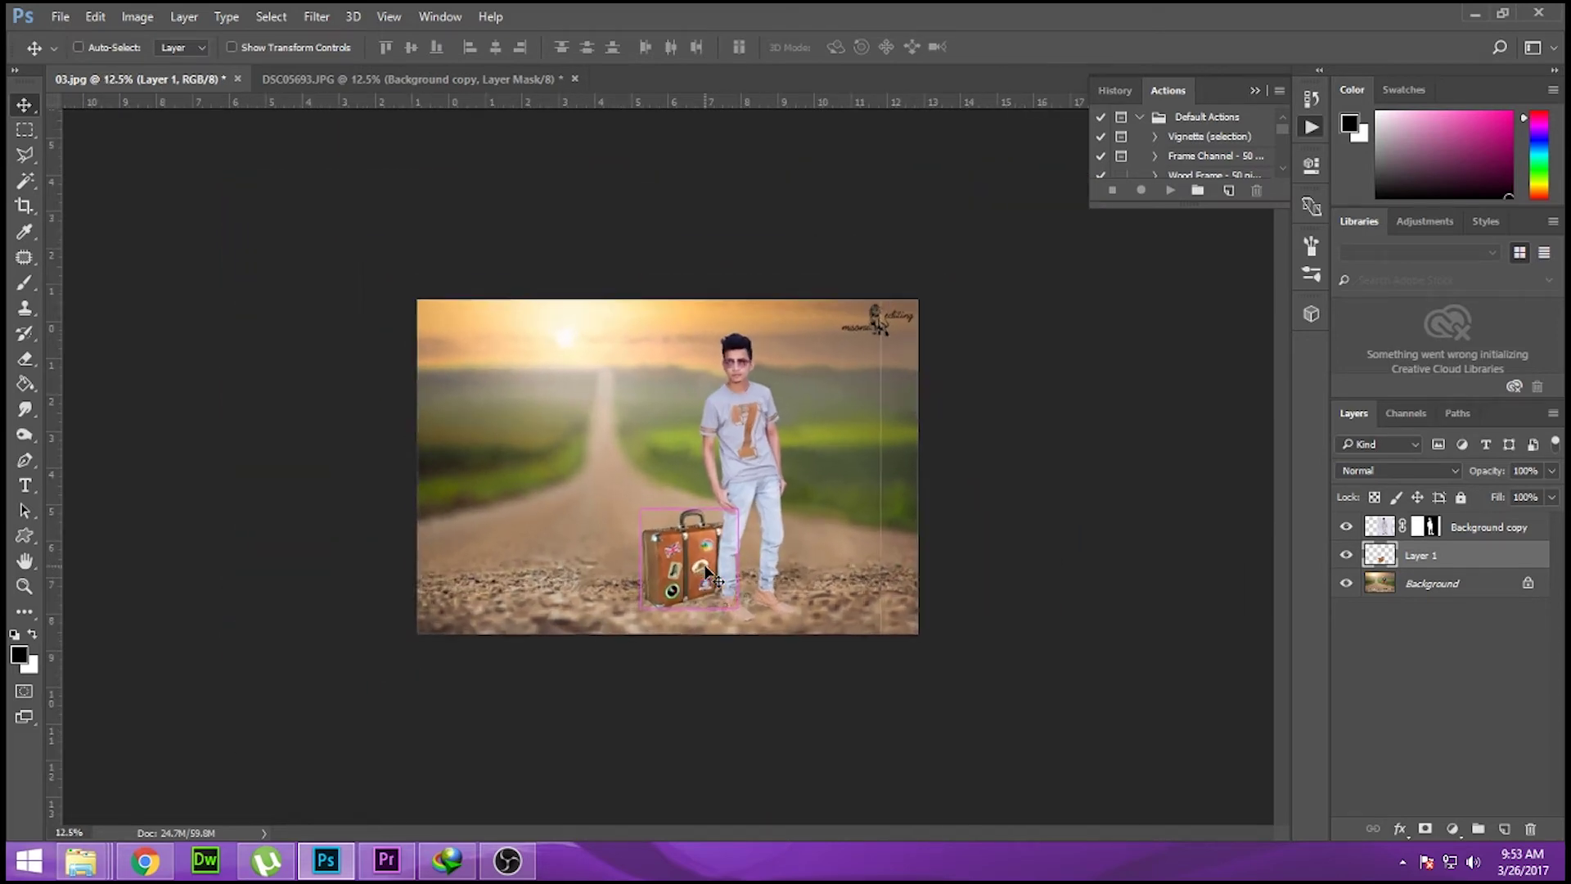
pyautogui.hotkey('ctrl', '+')
pyautogui.hotkey('ctrl', '+')
pyautogui.moveTo(705, 567); pyautogui.dragTo(707, 570)
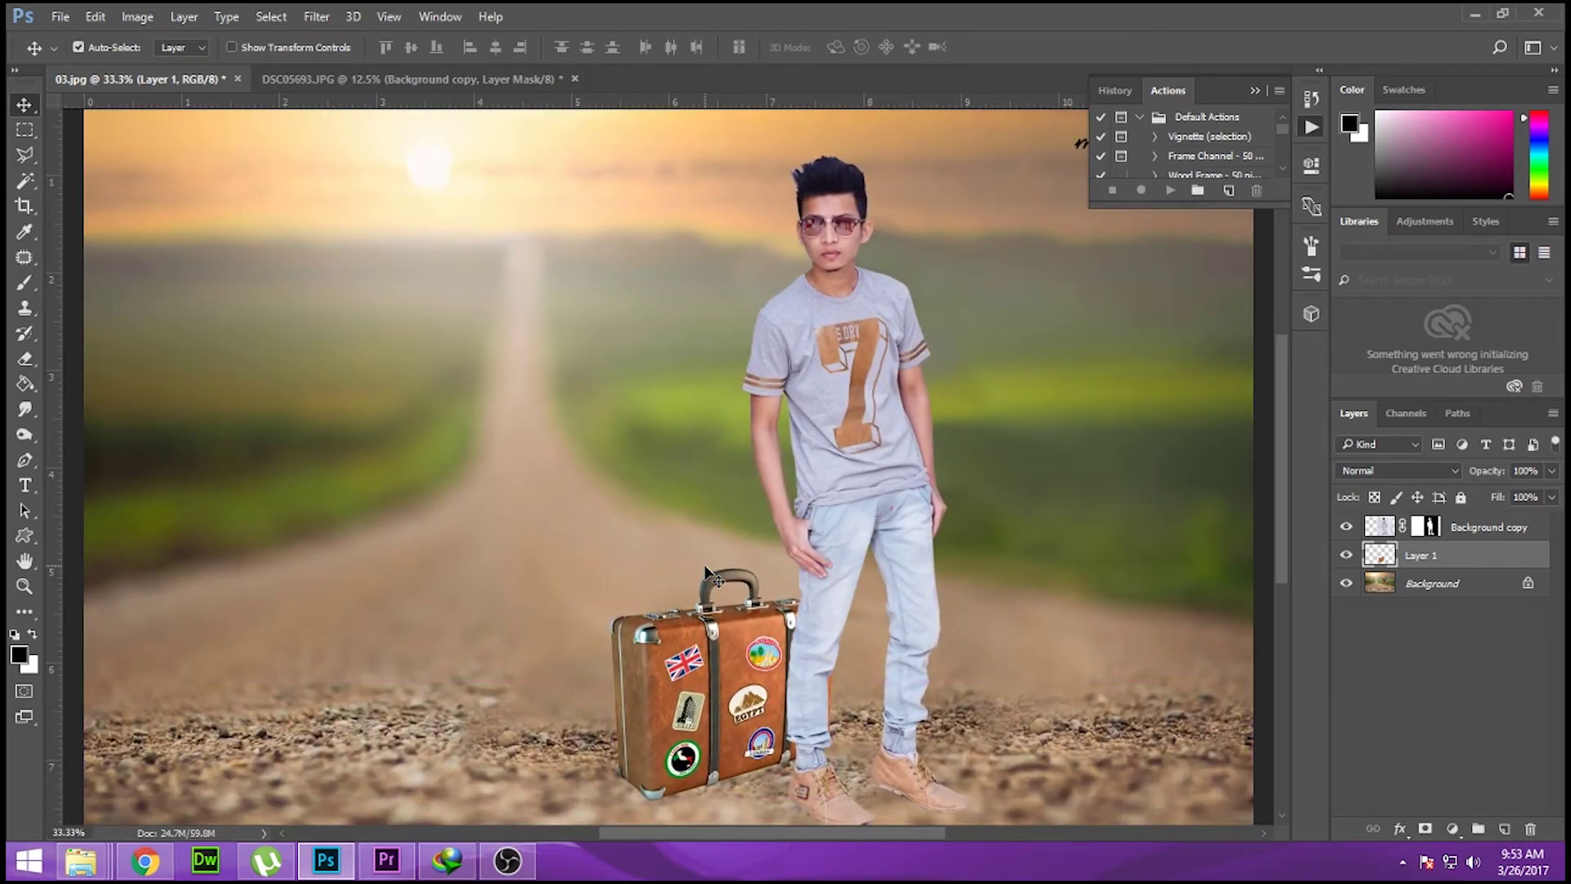
pyautogui.click(906, 431)
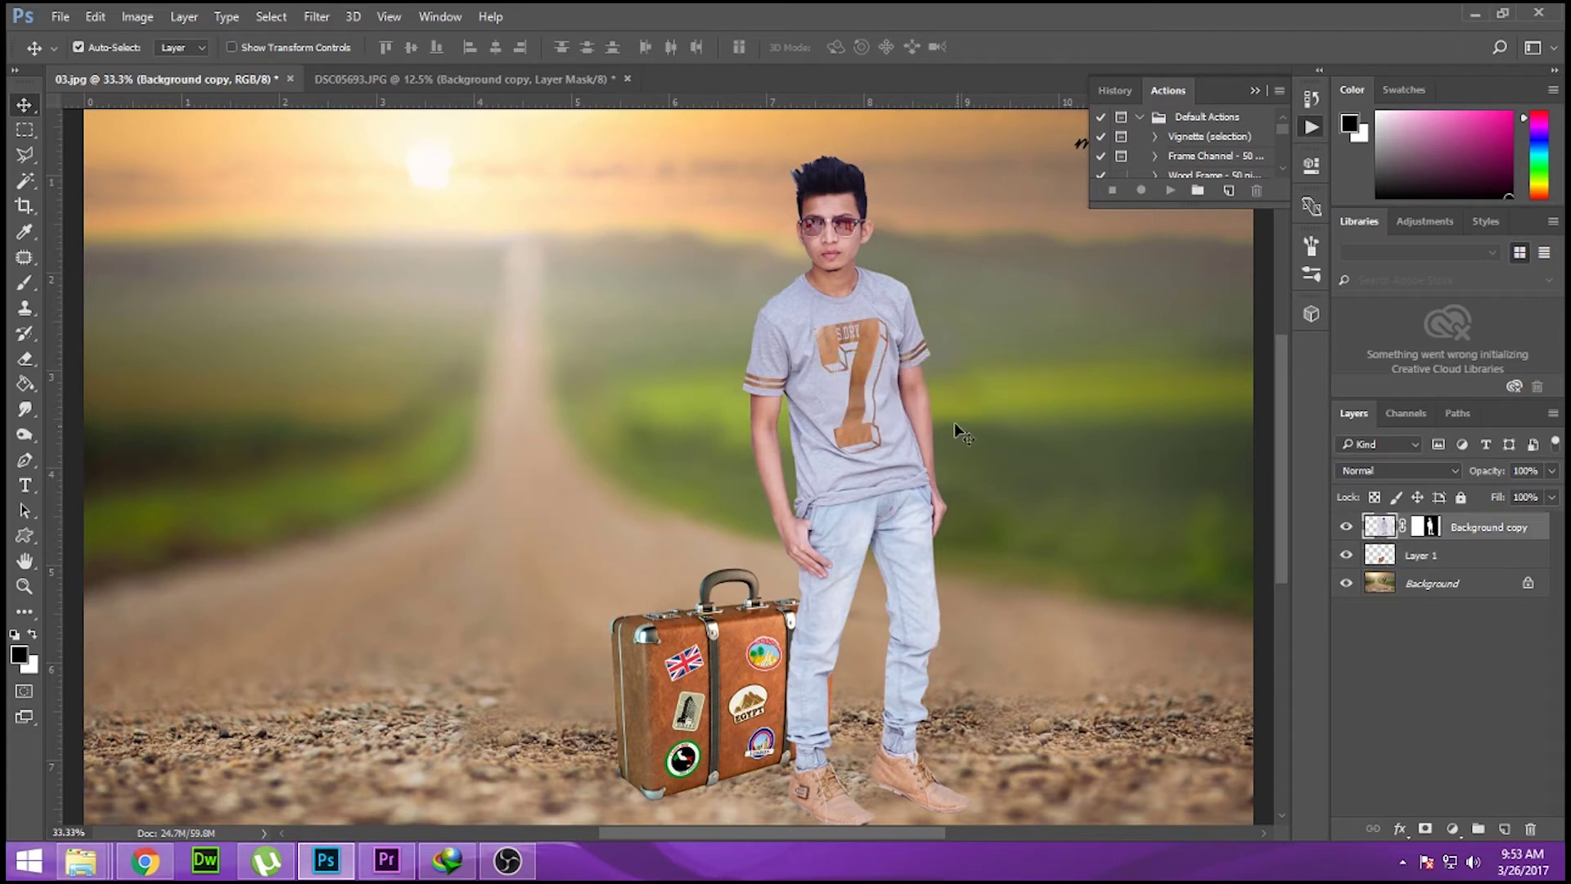
# Step: Apply a Camera Raw Filter to the man: Temperature -2, Whites -26, Exposure +0.65, Clarity +14
pyautogui.click(316, 16)
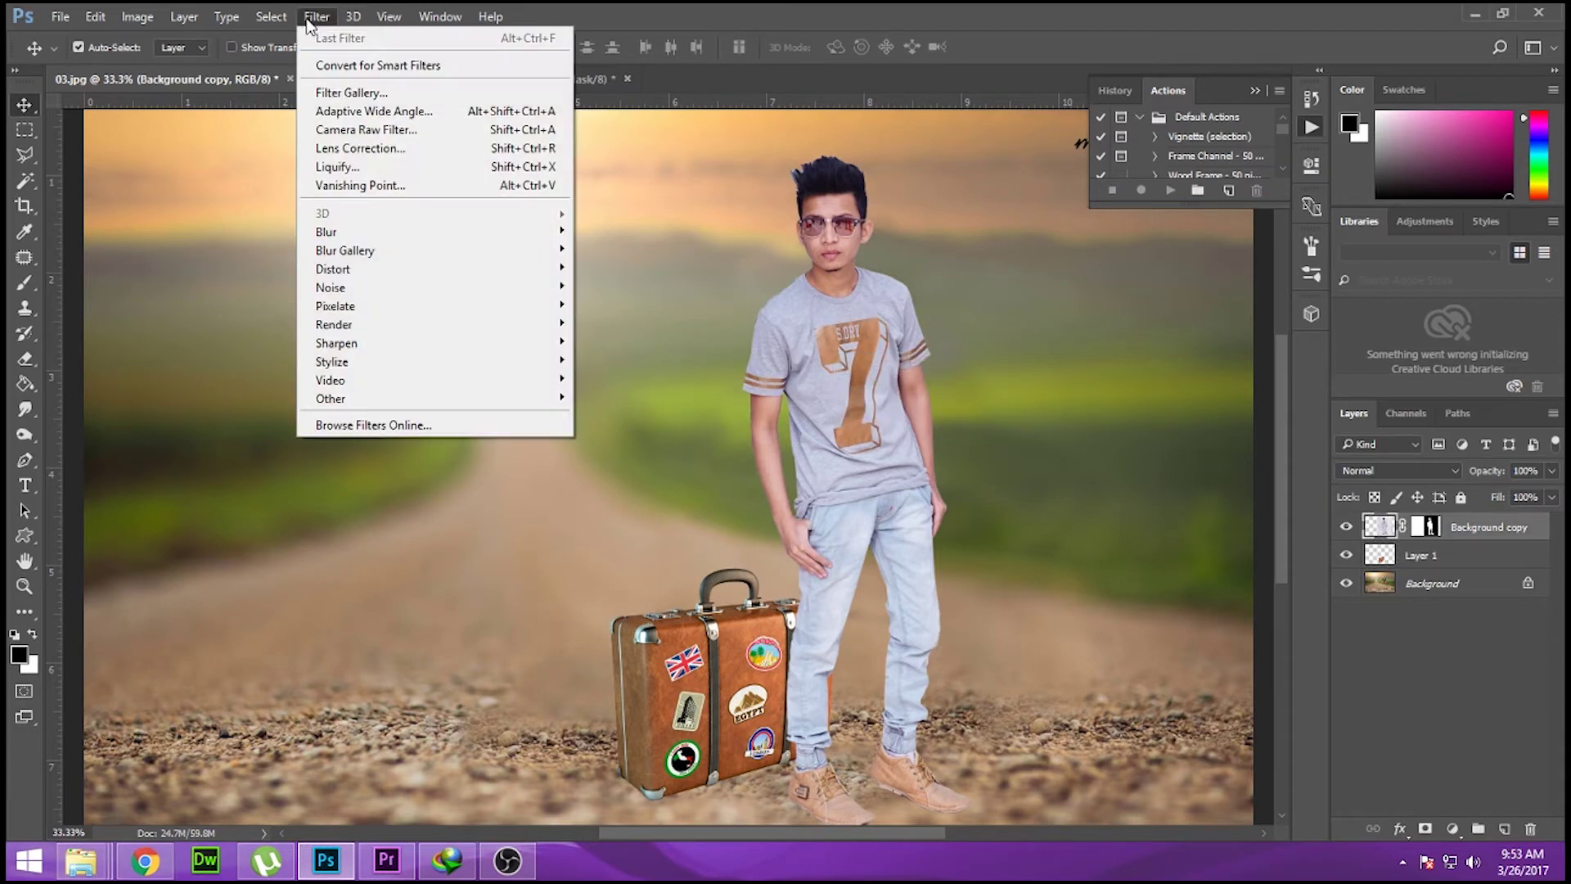
pyautogui.click(352, 132)
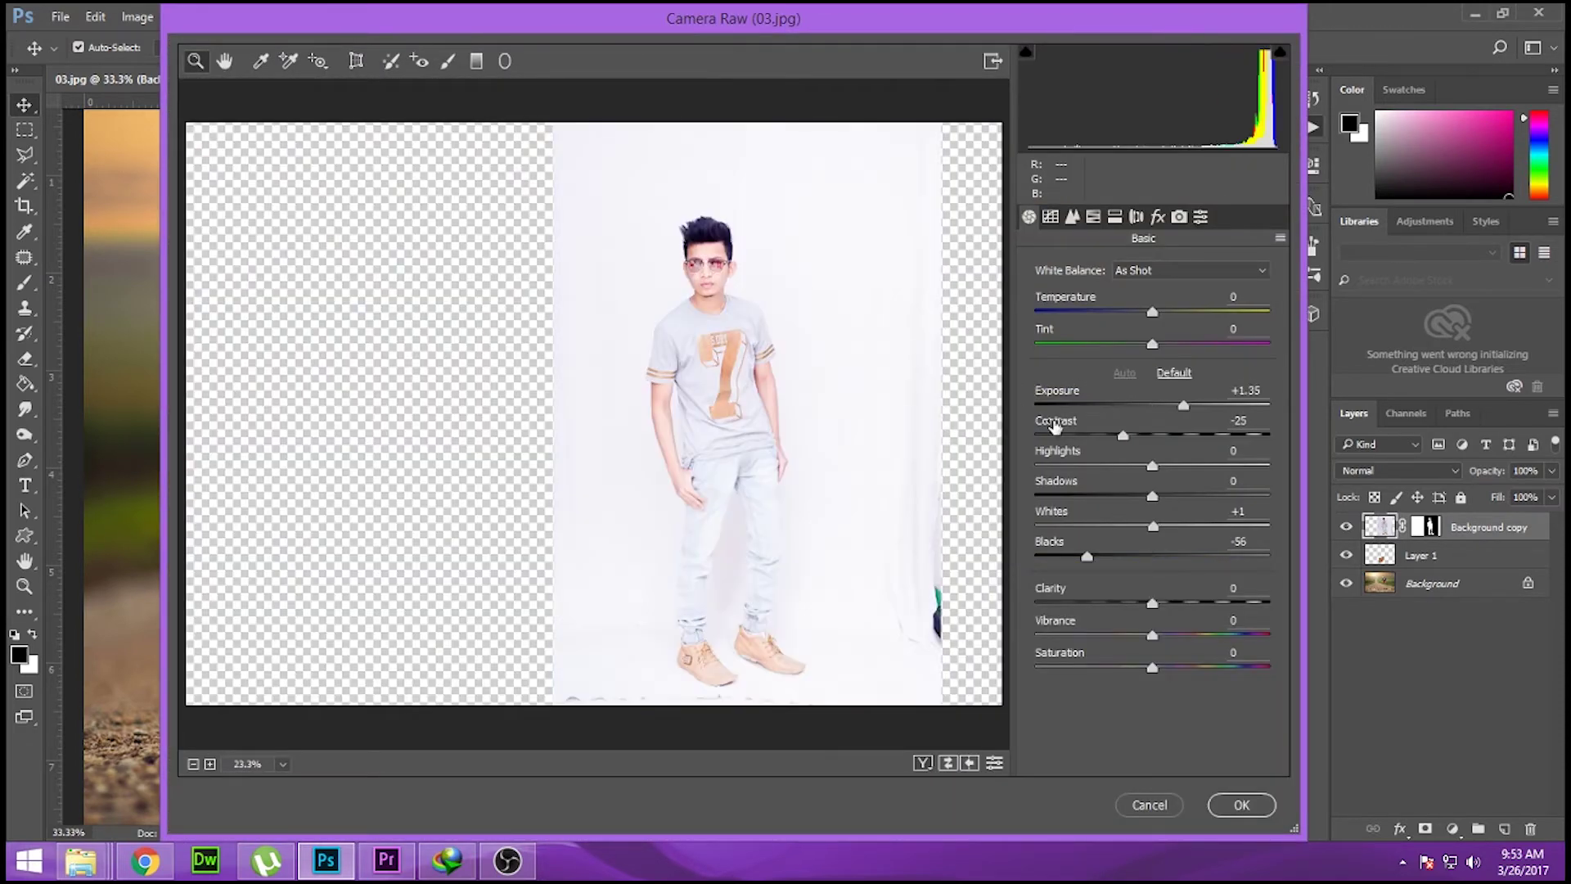
pyautogui.moveTo(1183, 407); pyautogui.dragTo(1156, 407)
pyautogui.moveTo(1152, 603)
pyautogui.mouseDown()
pyautogui.moveTo(1209, 635)
pyautogui.moveTo(1167, 668)
pyautogui.mouseUp()
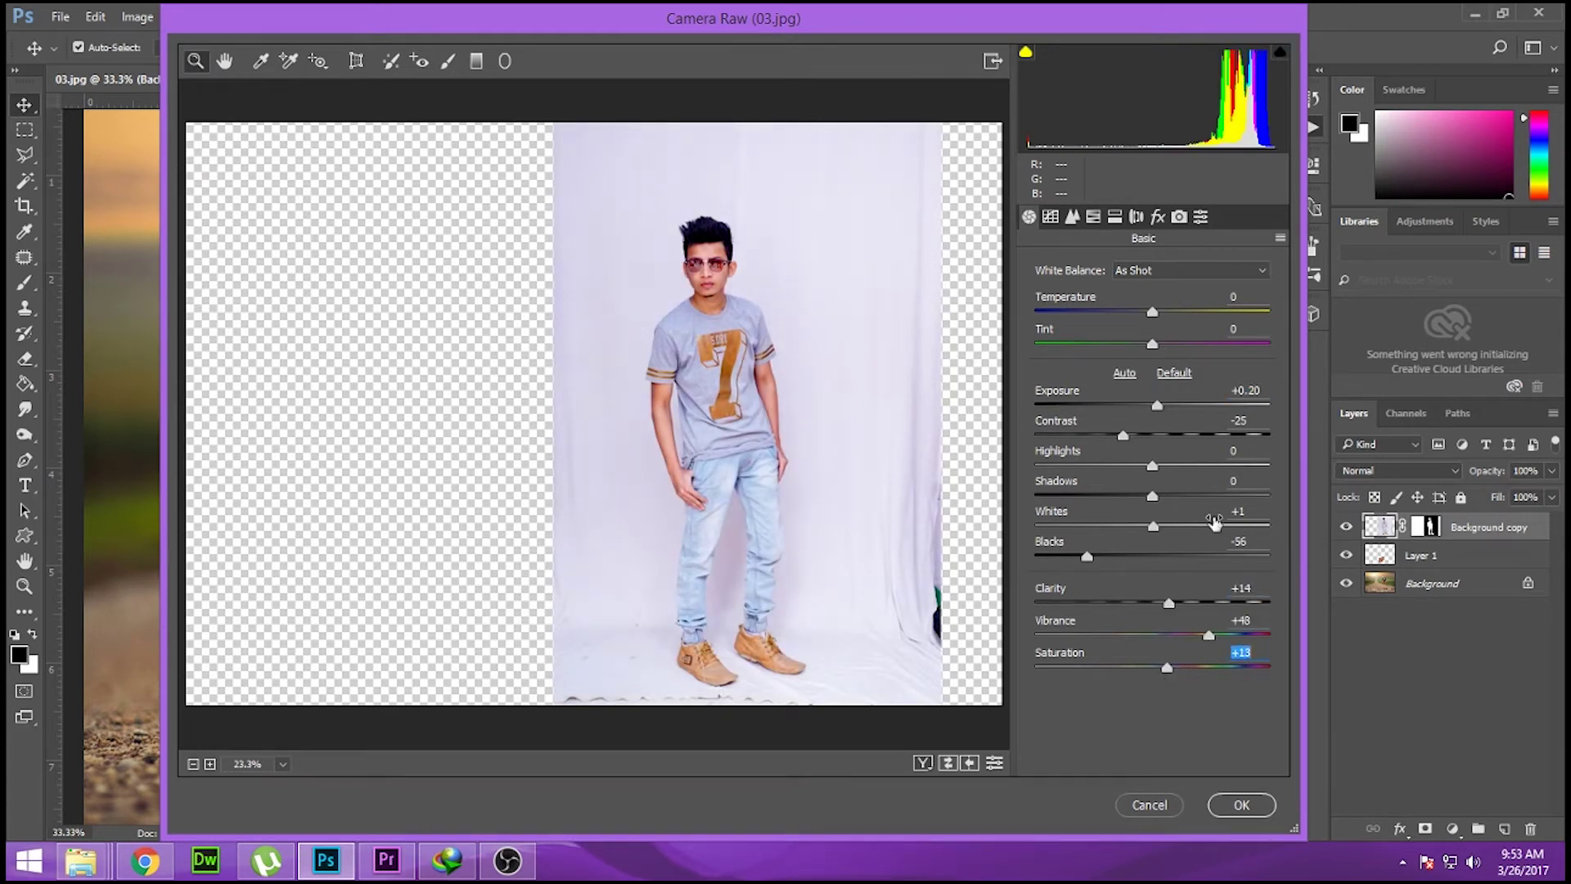
pyautogui.moveTo(1153, 314); pyautogui.dragTo(1150, 315)
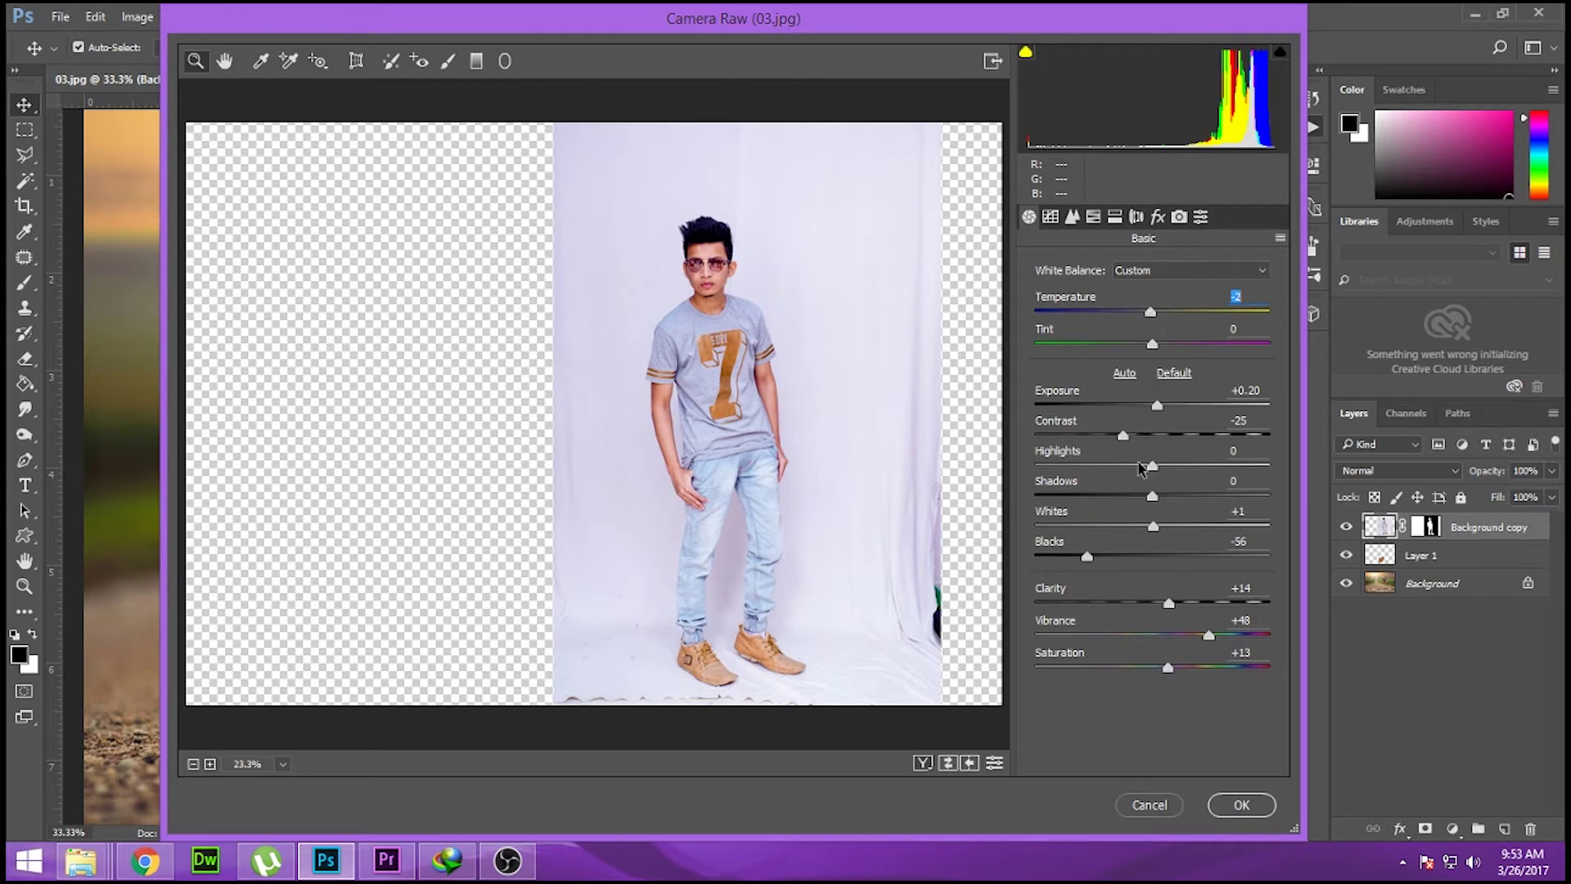
pyautogui.moveTo(1156, 527); pyautogui.dragTo(1121, 526)
pyautogui.moveTo(1157, 407); pyautogui.dragTo(1167, 413)
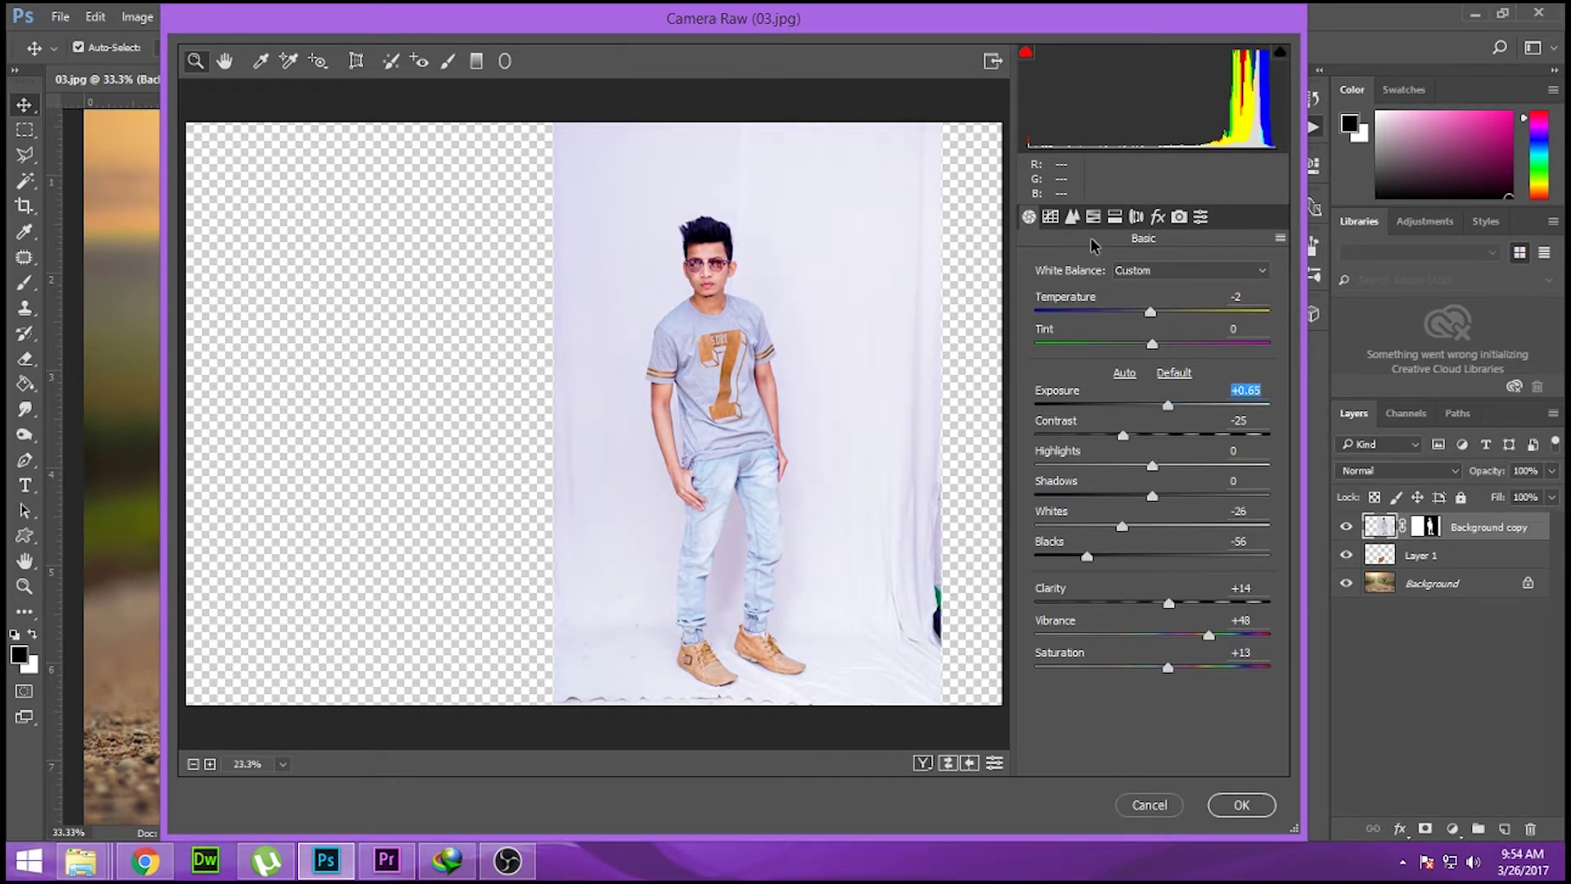
pyautogui.click(1238, 803)
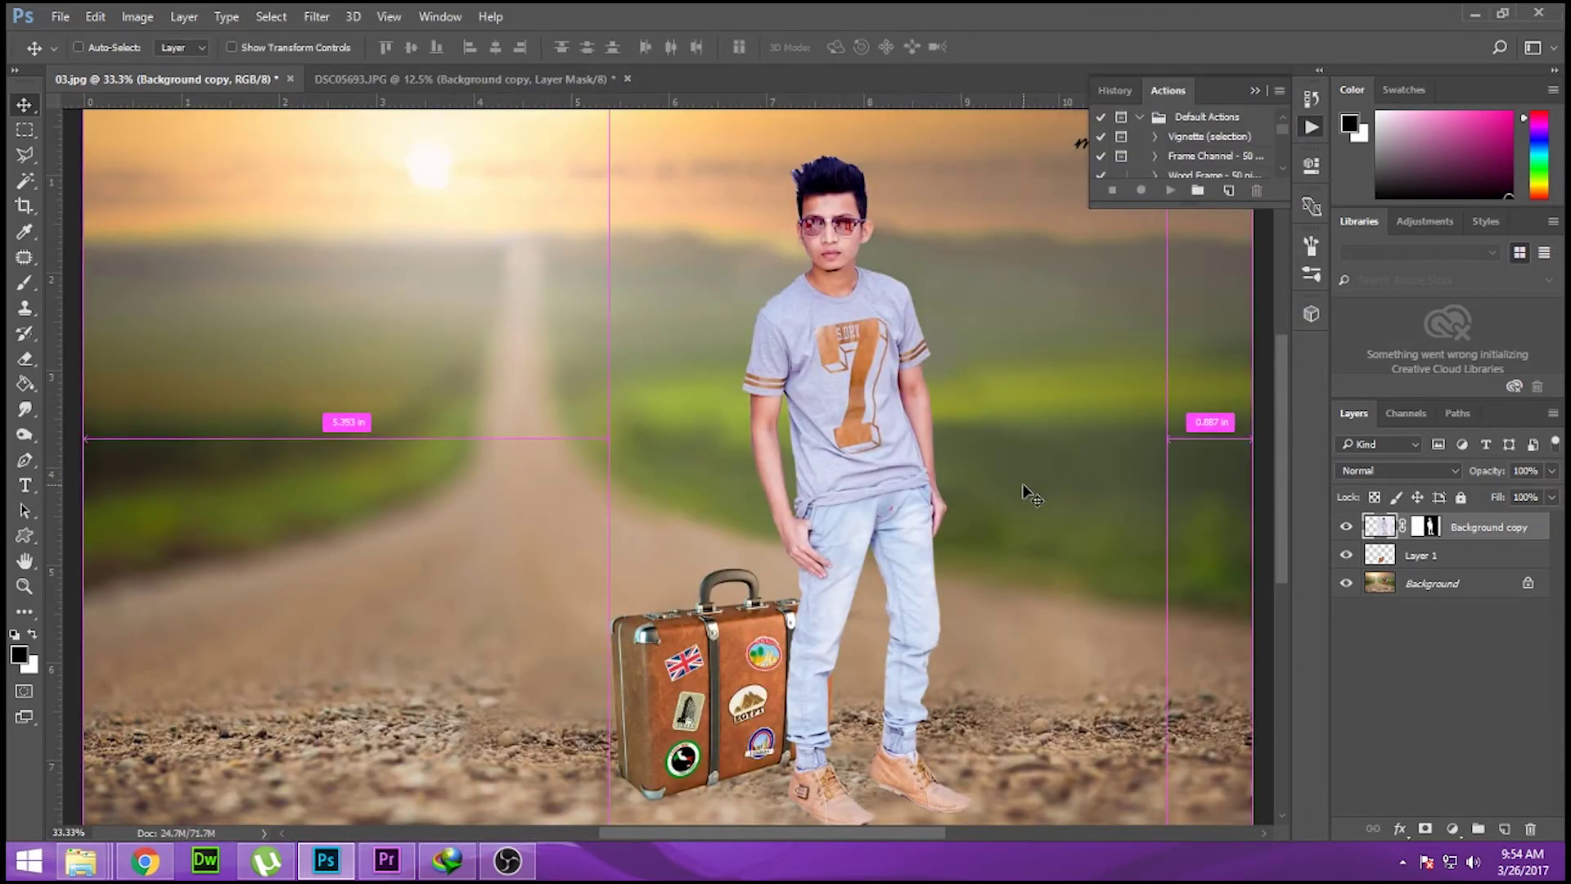
# Step: Duplicate the suitcase layer, Layer 1, into Layer 1 copy
pyautogui.scroll(-1, 1026, 491)
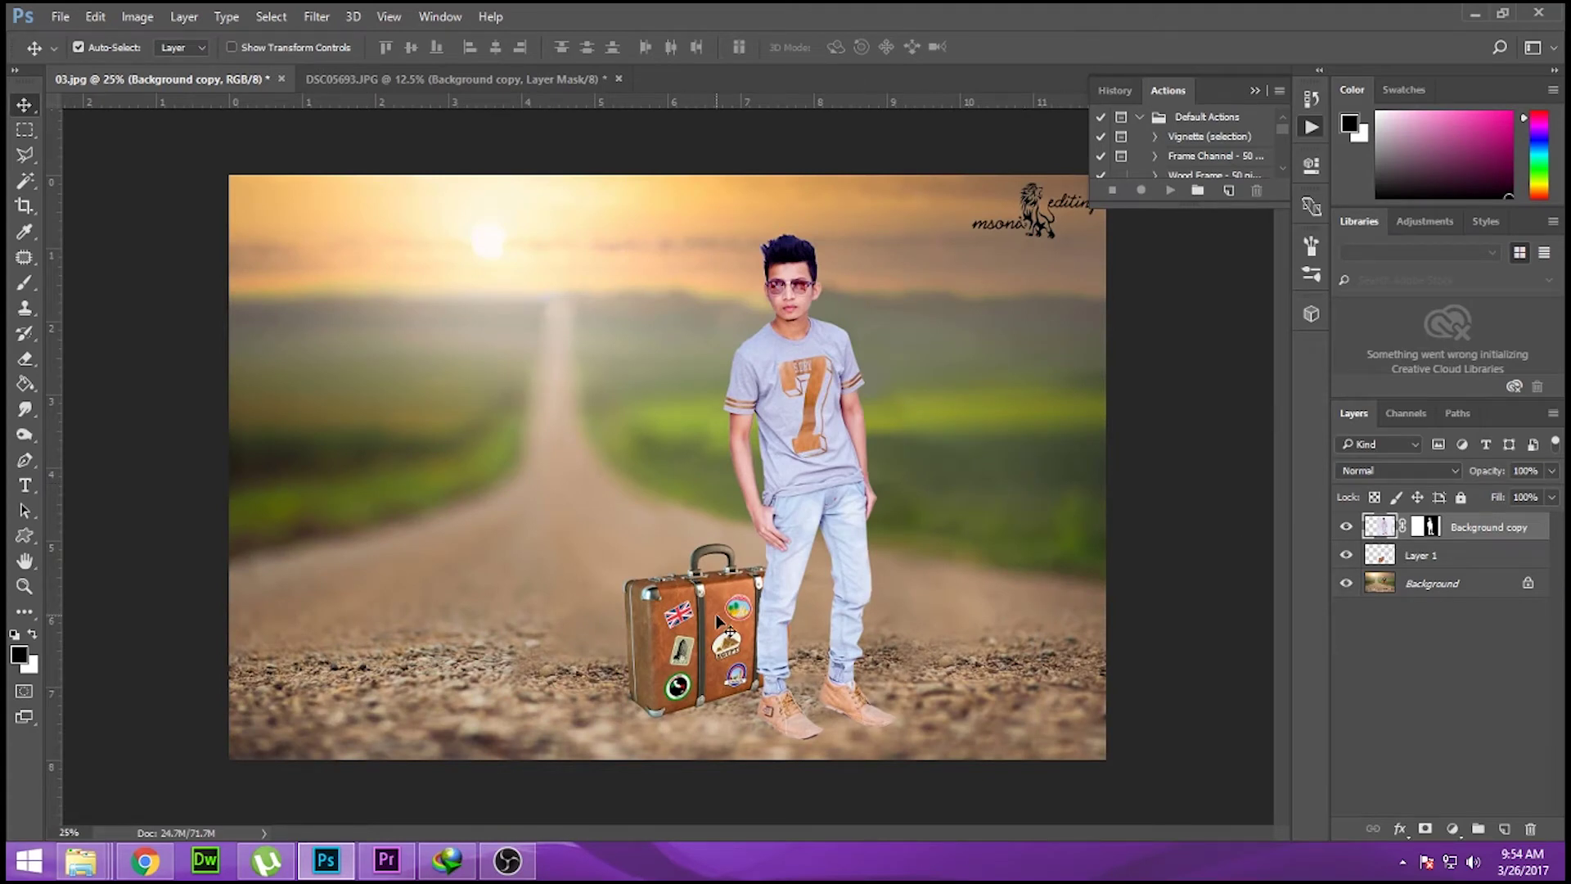
pyautogui.click(1391, 556)
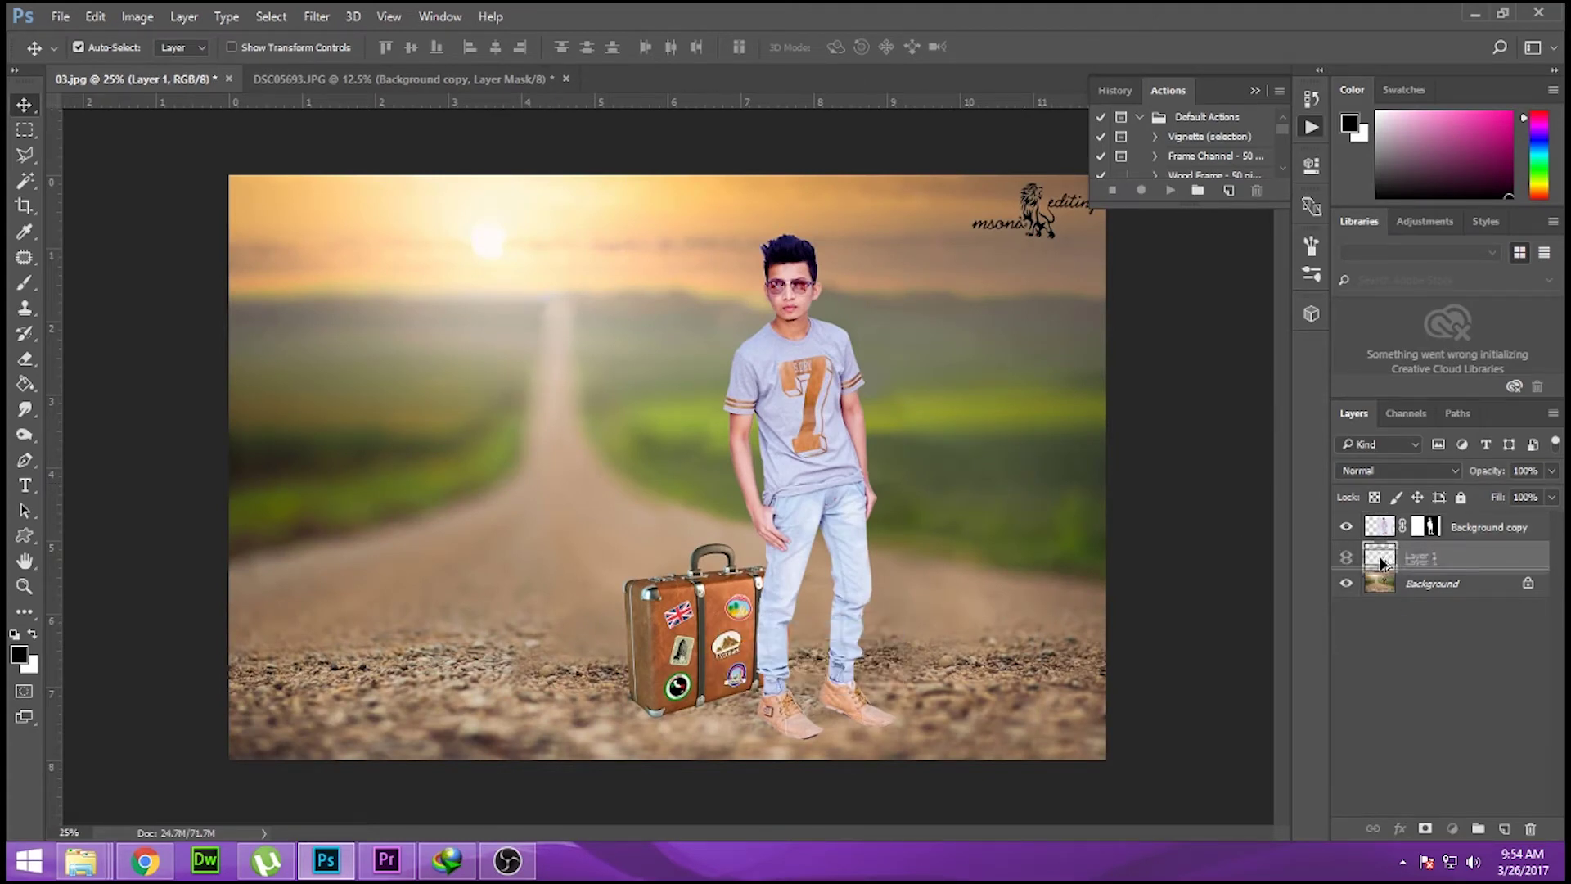
pyautogui.moveTo(1384, 563); pyautogui.dragTo(1357, 665)
pyautogui.rightClick(677, 623)
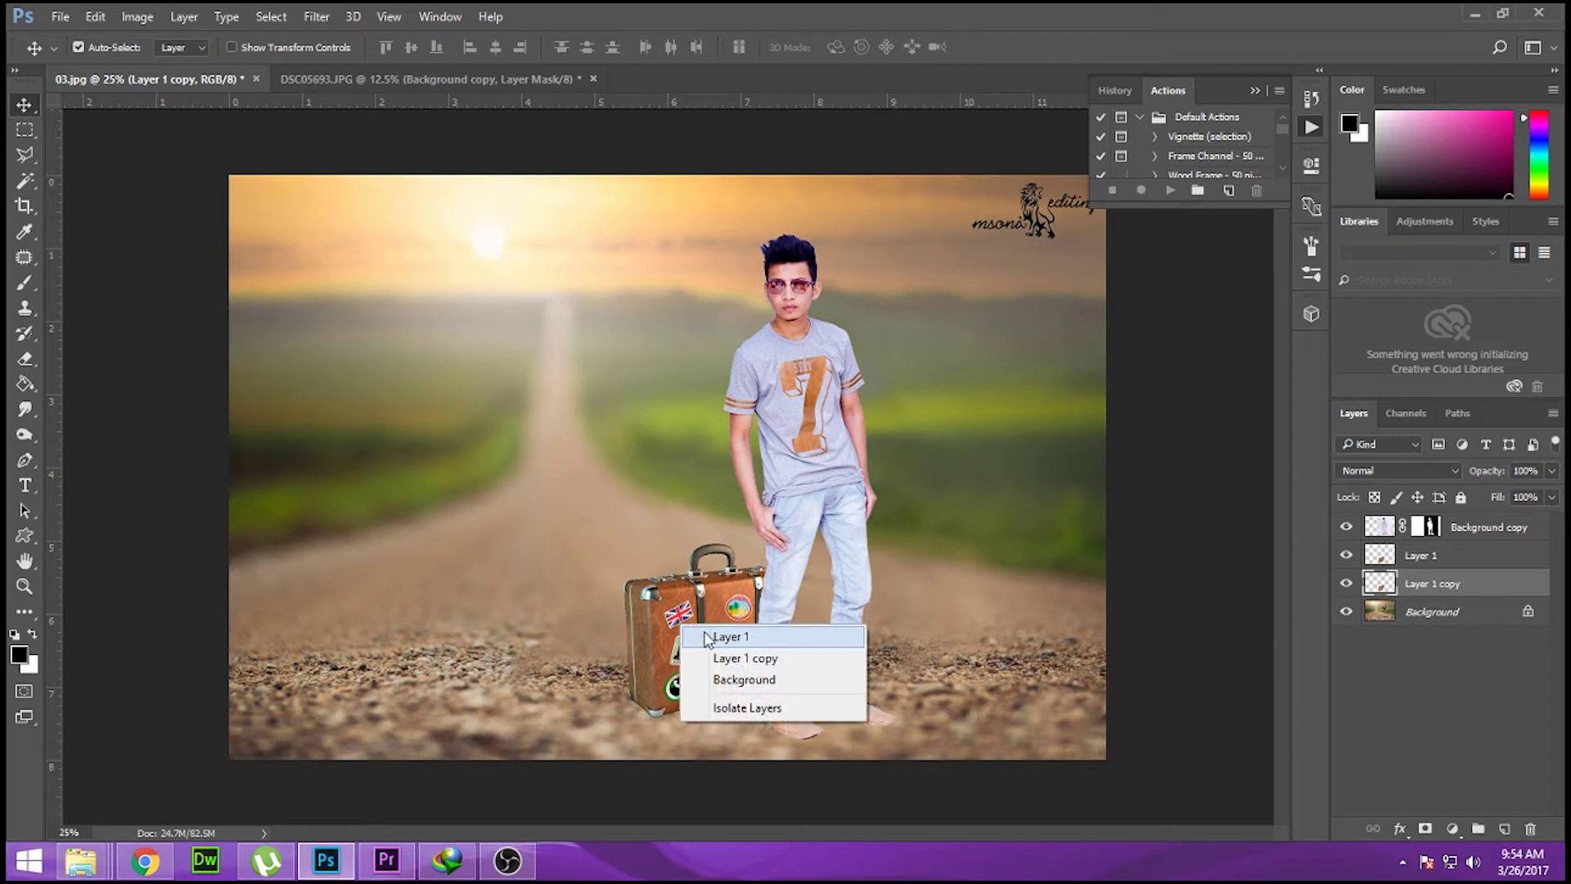
pyautogui.click(851, 634)
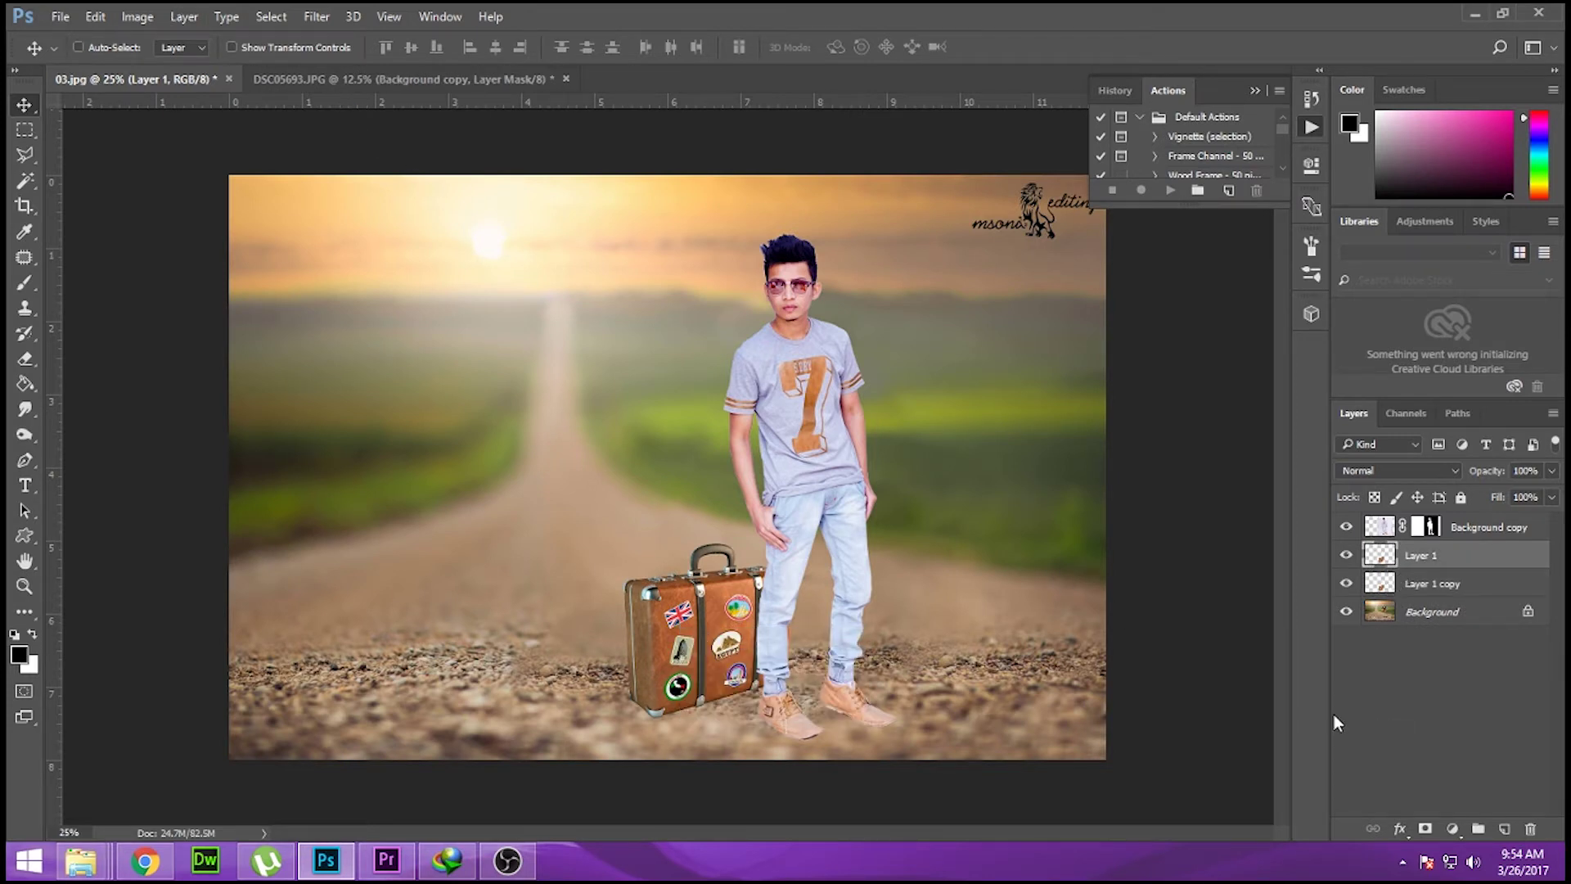
# Step: Rotate the suitcase copy and move it down below the suitcase
pyautogui.hotkey('ctrl', 't')
pyautogui.press('Escape')
pyautogui.click(1432, 583)
pyautogui.hotkey('ctrl', 't')
pyautogui.rightClick(691, 615)
pyautogui.click(797, 530)
pyautogui.moveTo(798, 522); pyautogui.dragTo(491, 544)
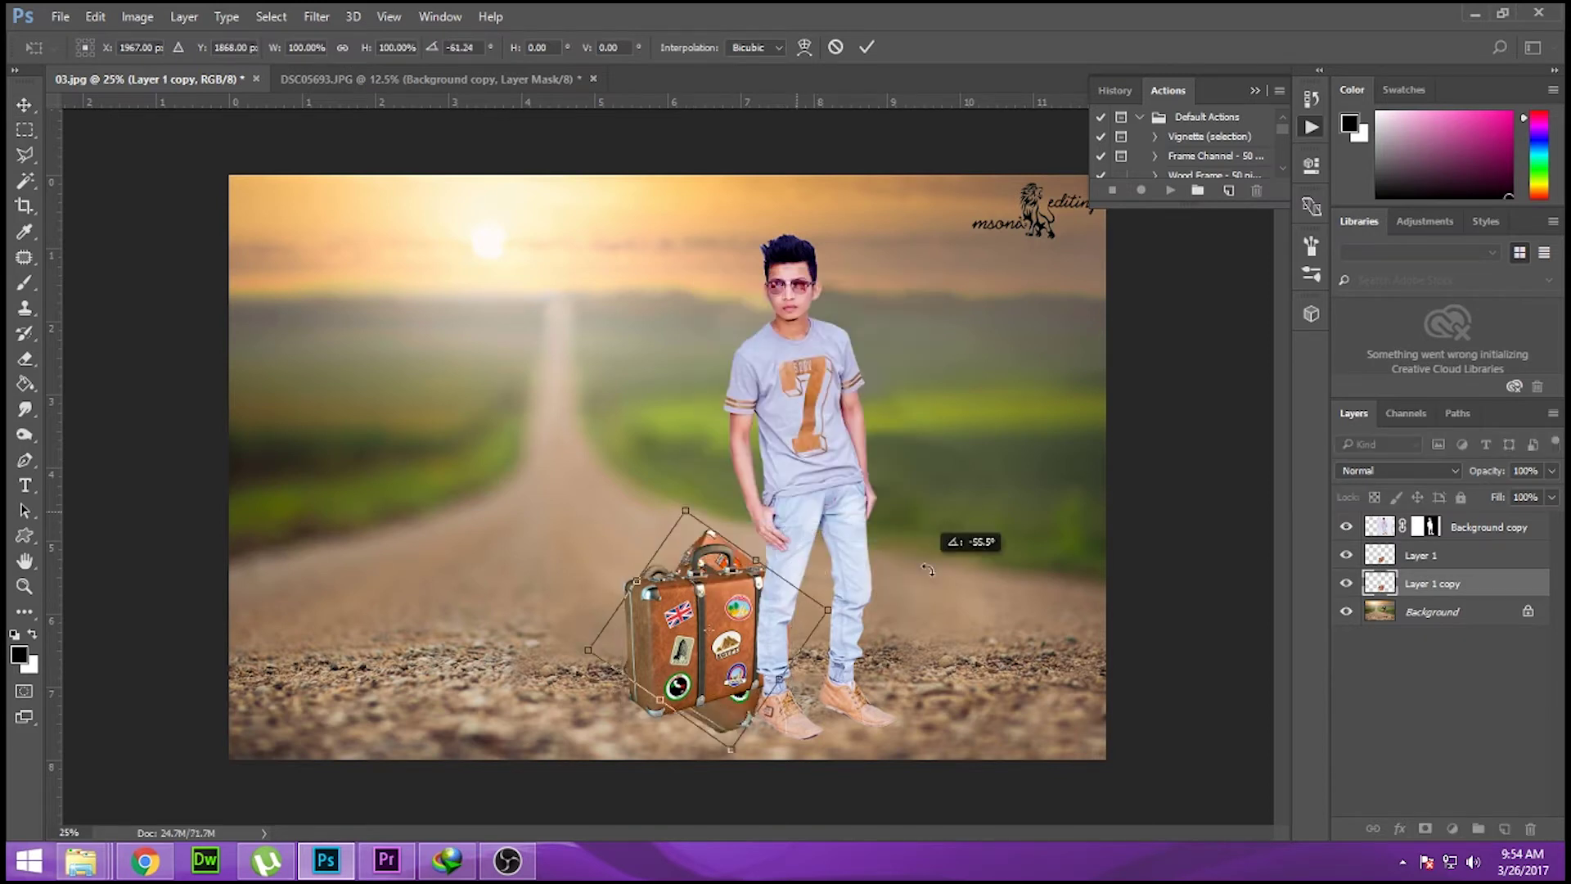
pyautogui.moveTo(710, 655); pyautogui.dragTo(728, 786)
# Step: Straighten the copy just behind the suitcase and darken it to Lightness -100
pyautogui.moveTo(1015, 692); pyautogui.dragTo(1018, 679)
pyautogui.moveTo(748, 740); pyautogui.dragTo(727, 741)
pyautogui.moveTo(308, 694); pyautogui.dragTo(978, 561)
pyautogui.moveTo(661, 740); pyautogui.dragTo(659, 632)
pyautogui.moveTo(990, 616); pyautogui.dragTo(994, 677)
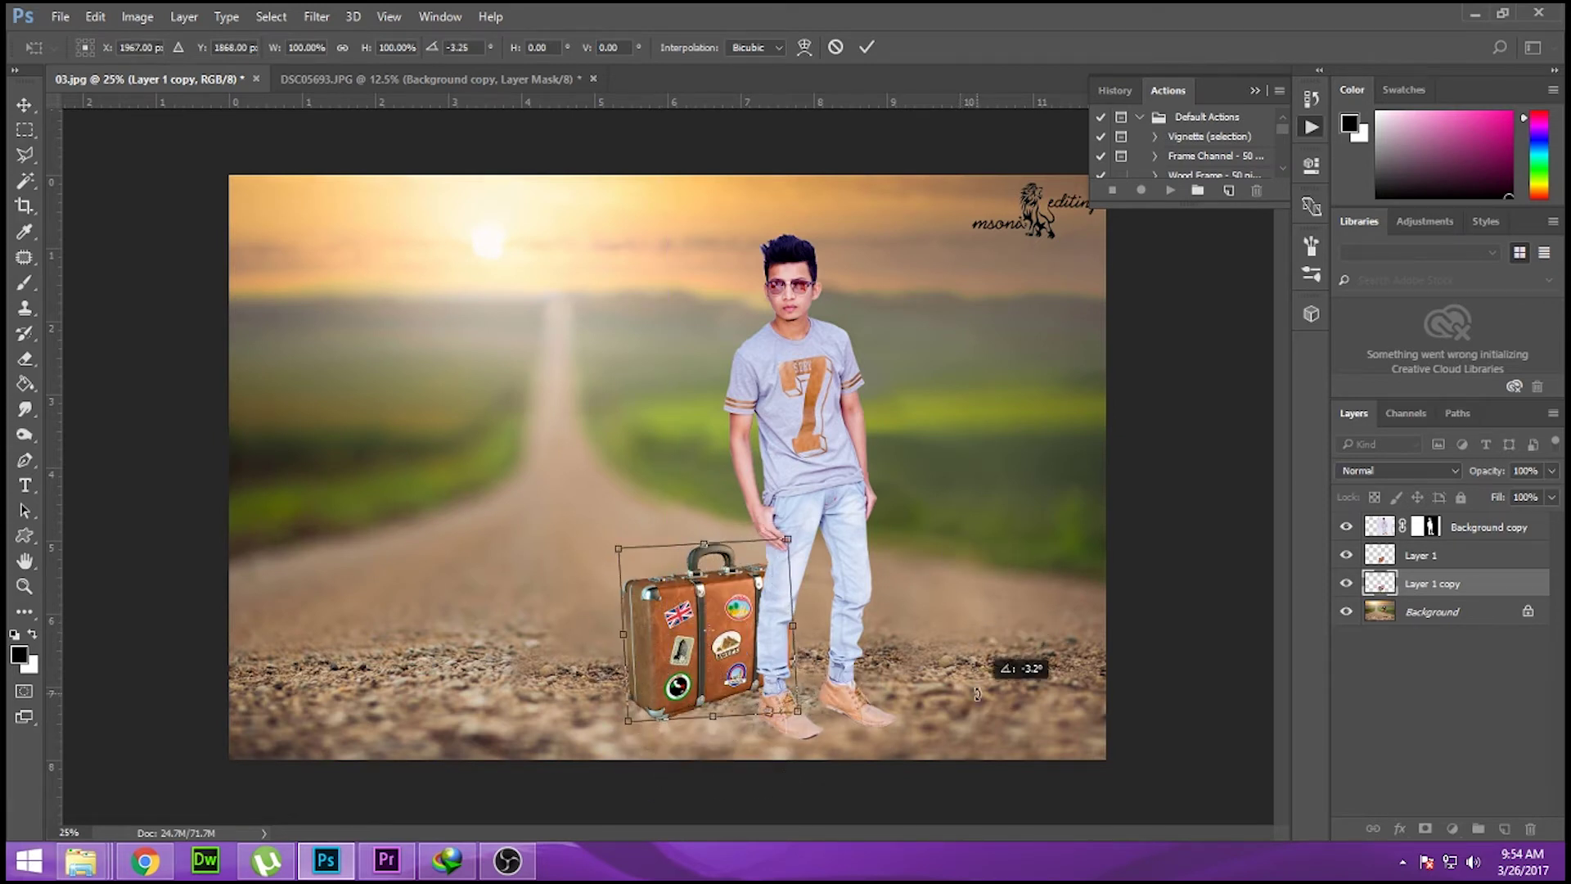
pyautogui.moveTo(745, 593); pyautogui.dragTo(745, 609)
pyautogui.press('Return')
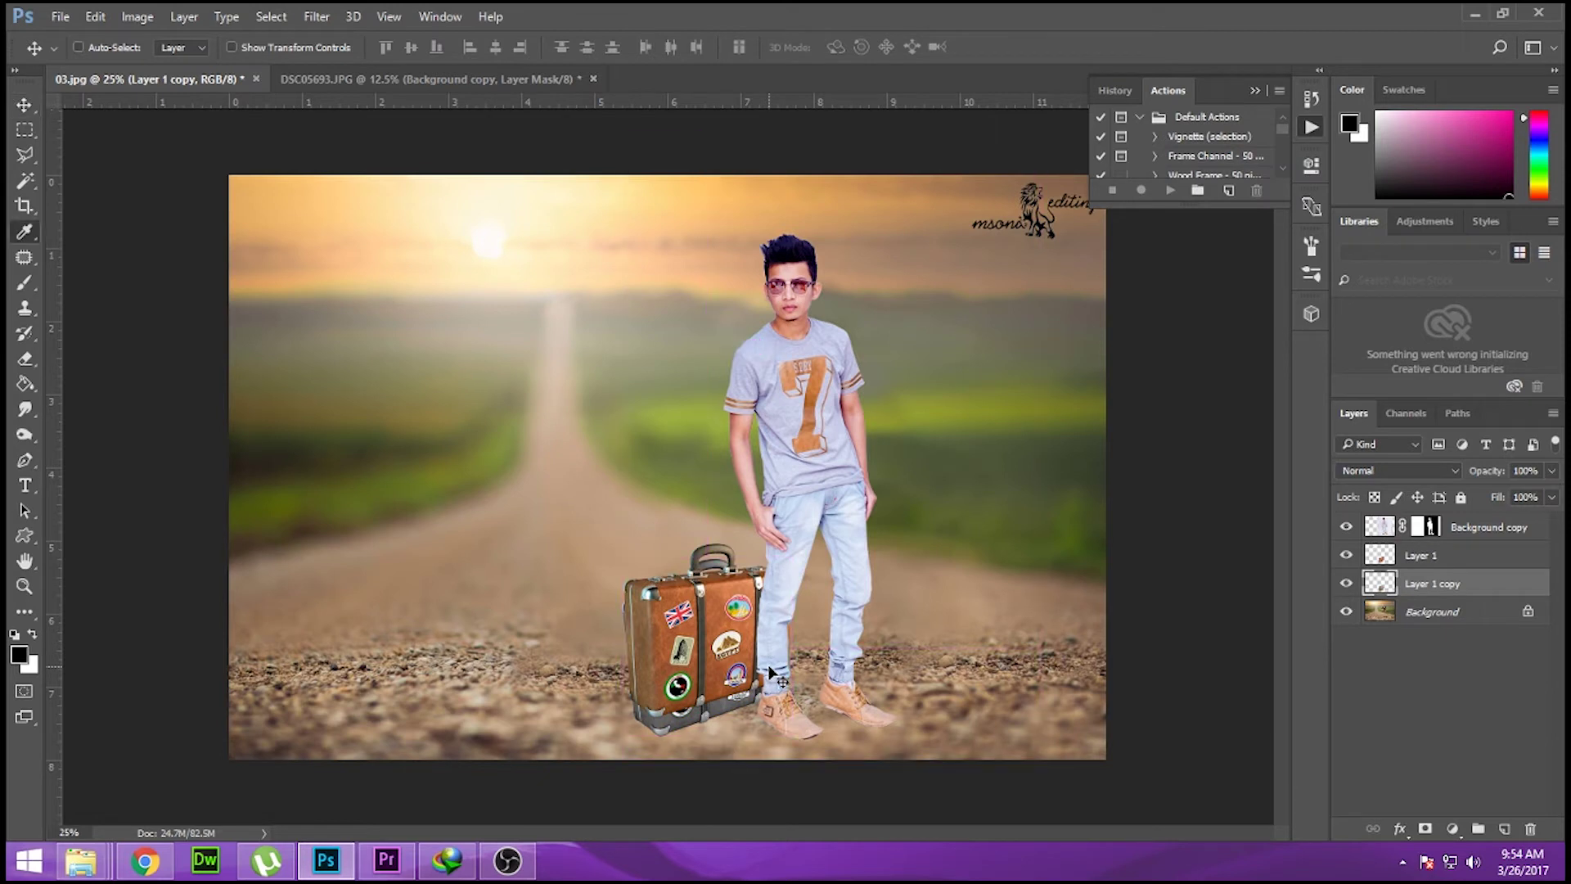
pyautogui.hotkey('ctrl', 'u')
pyautogui.moveTo(1110, 600); pyautogui.dragTo(953, 600)
# Step: Desaturate the black suitcase copy to Saturation -78 and apply it
pyautogui.click(1298, 609)
pyautogui.moveTo(1110, 554); pyautogui.dragTo(1036, 554)
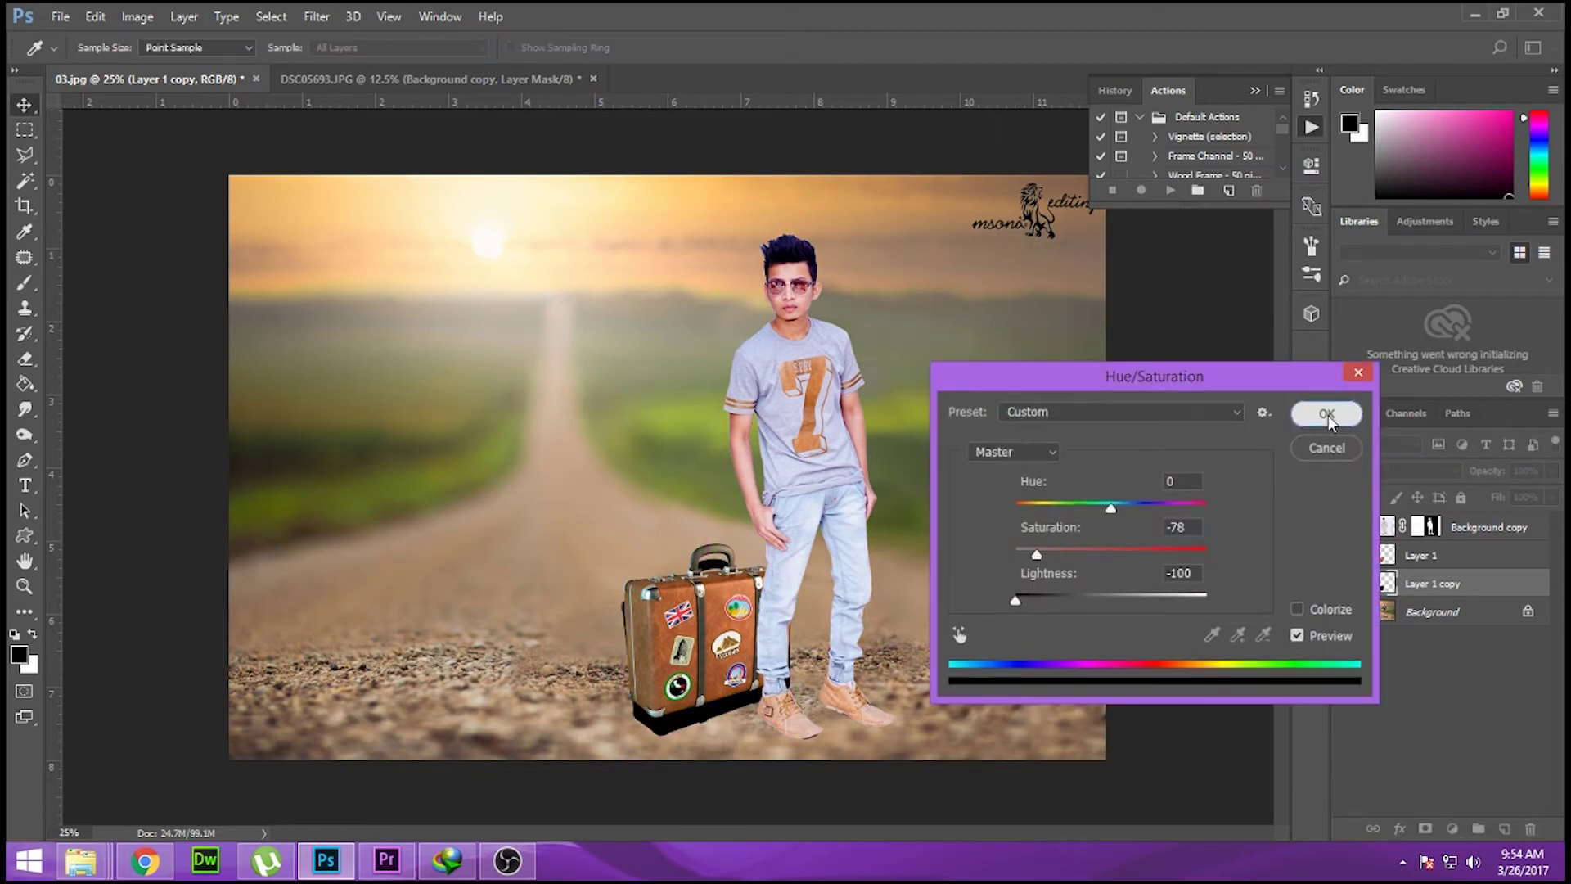
pyautogui.click(1326, 414)
# Step: Warp the black copy into a shadow shape at the suitcase's base
pyautogui.hotkey('ctrl', 't')
pyautogui.moveTo(867, 516); pyautogui.dragTo(894, 481)
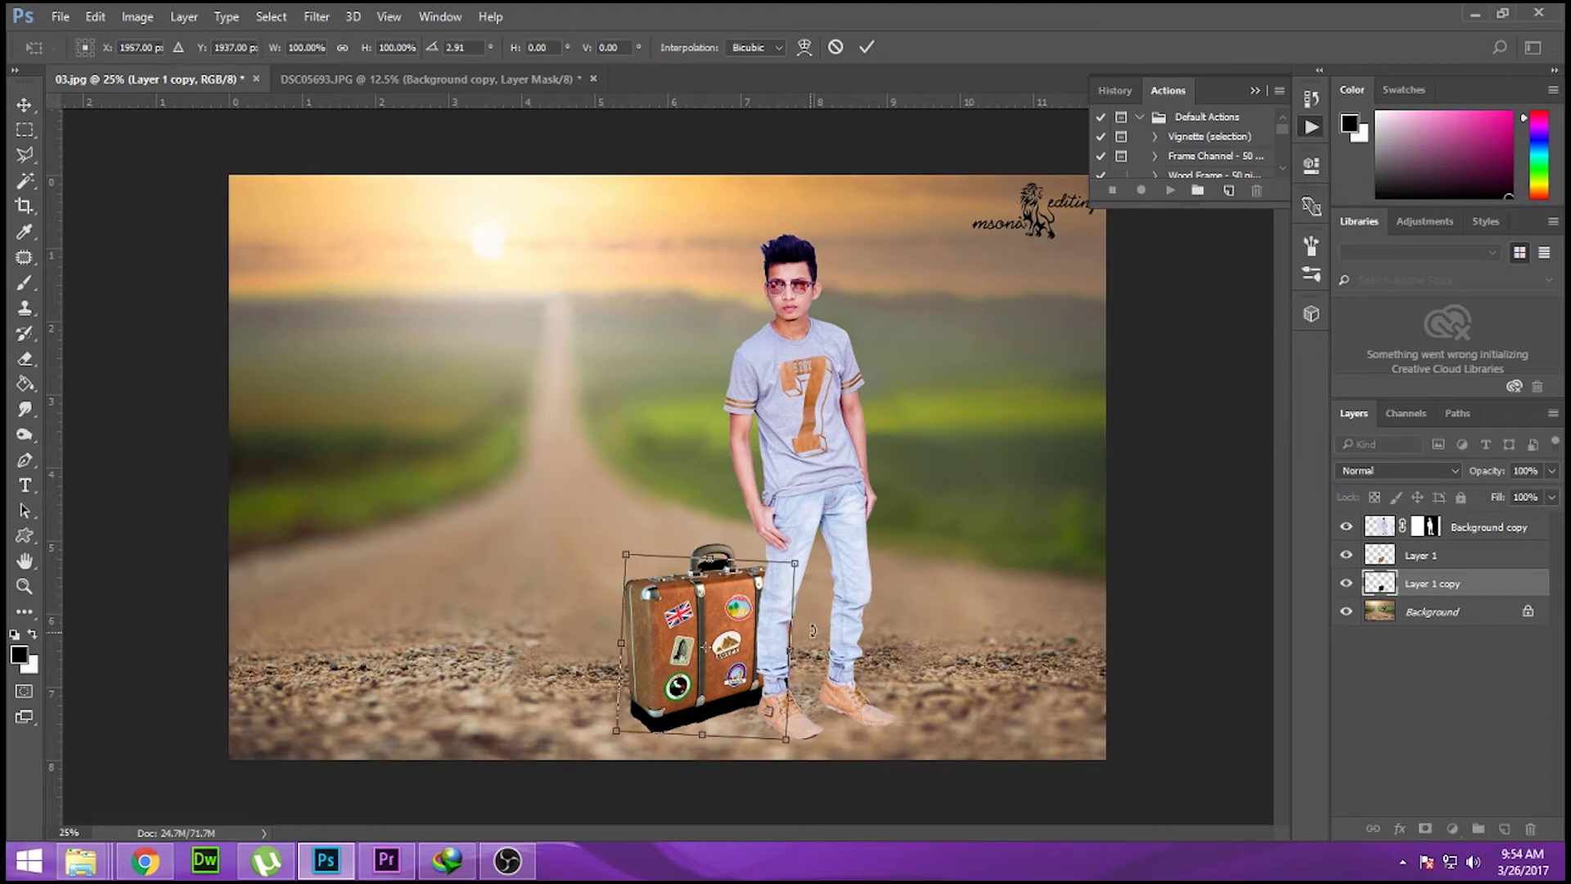
pyautogui.click(804, 47)
pyautogui.moveTo(615, 733); pyautogui.dragTo(616, 712)
pyautogui.moveTo(787, 741); pyautogui.dragTo(790, 726)
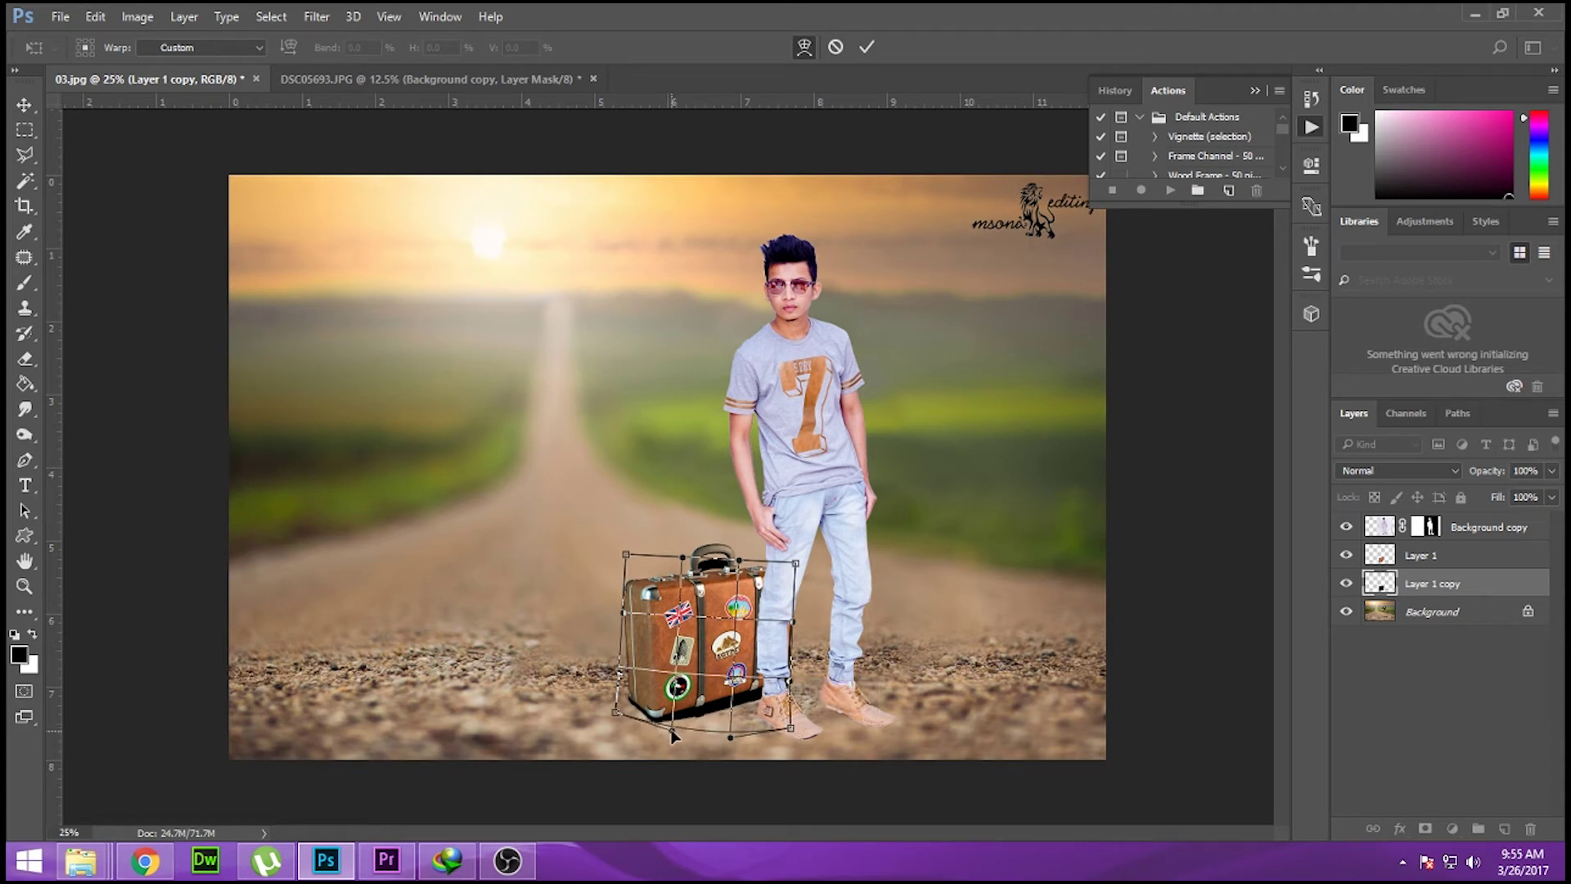
pyautogui.moveTo(795, 564); pyautogui.dragTo(779, 566)
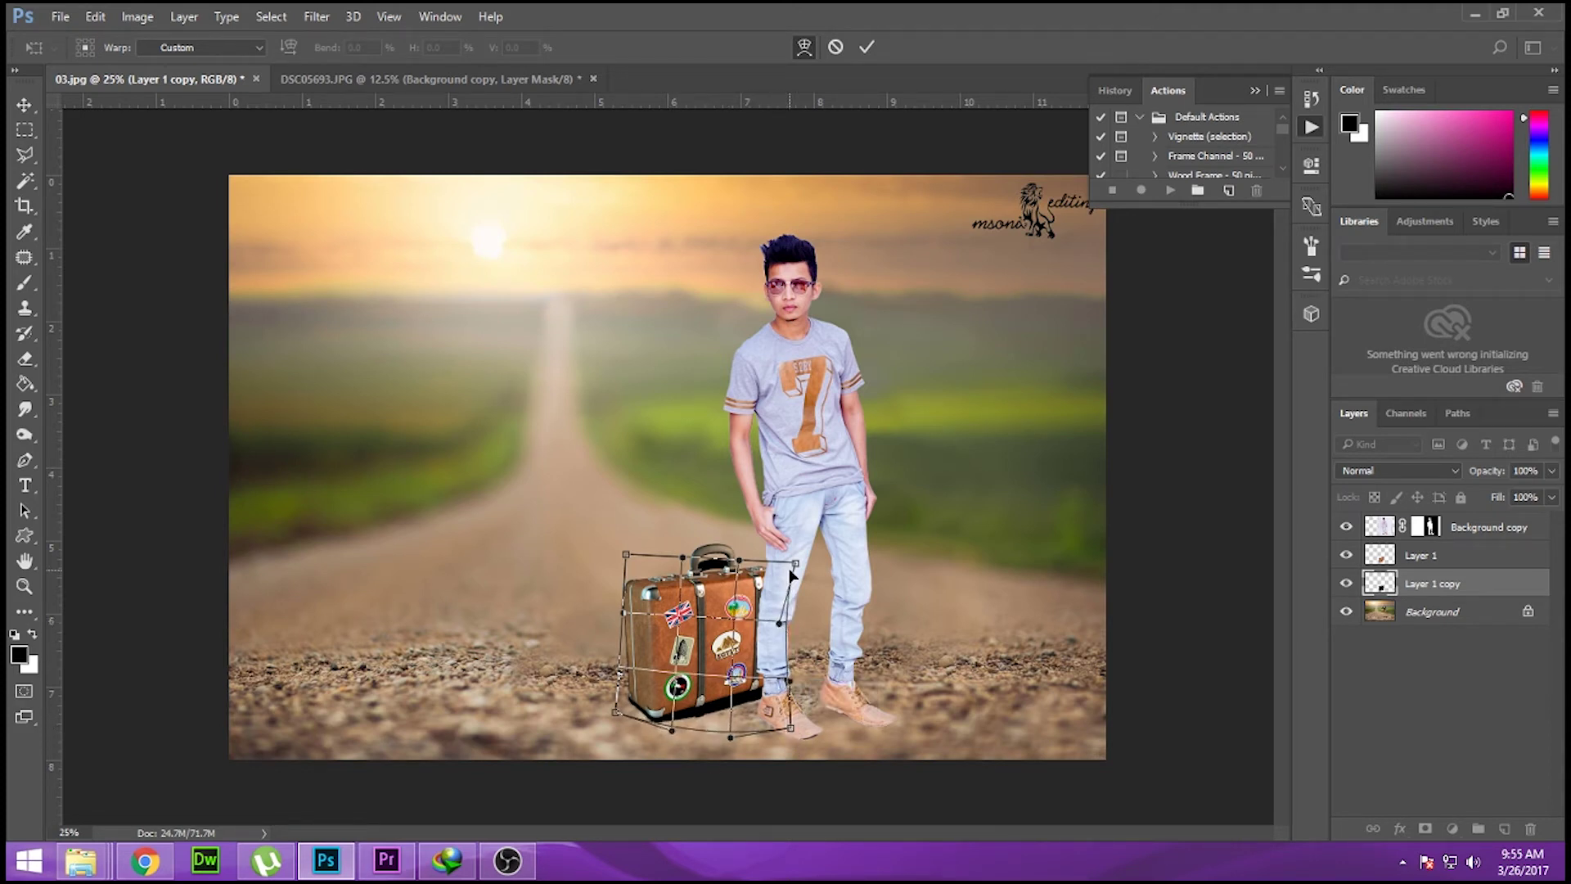
pyautogui.moveTo(621, 612); pyautogui.dragTo(646, 635)
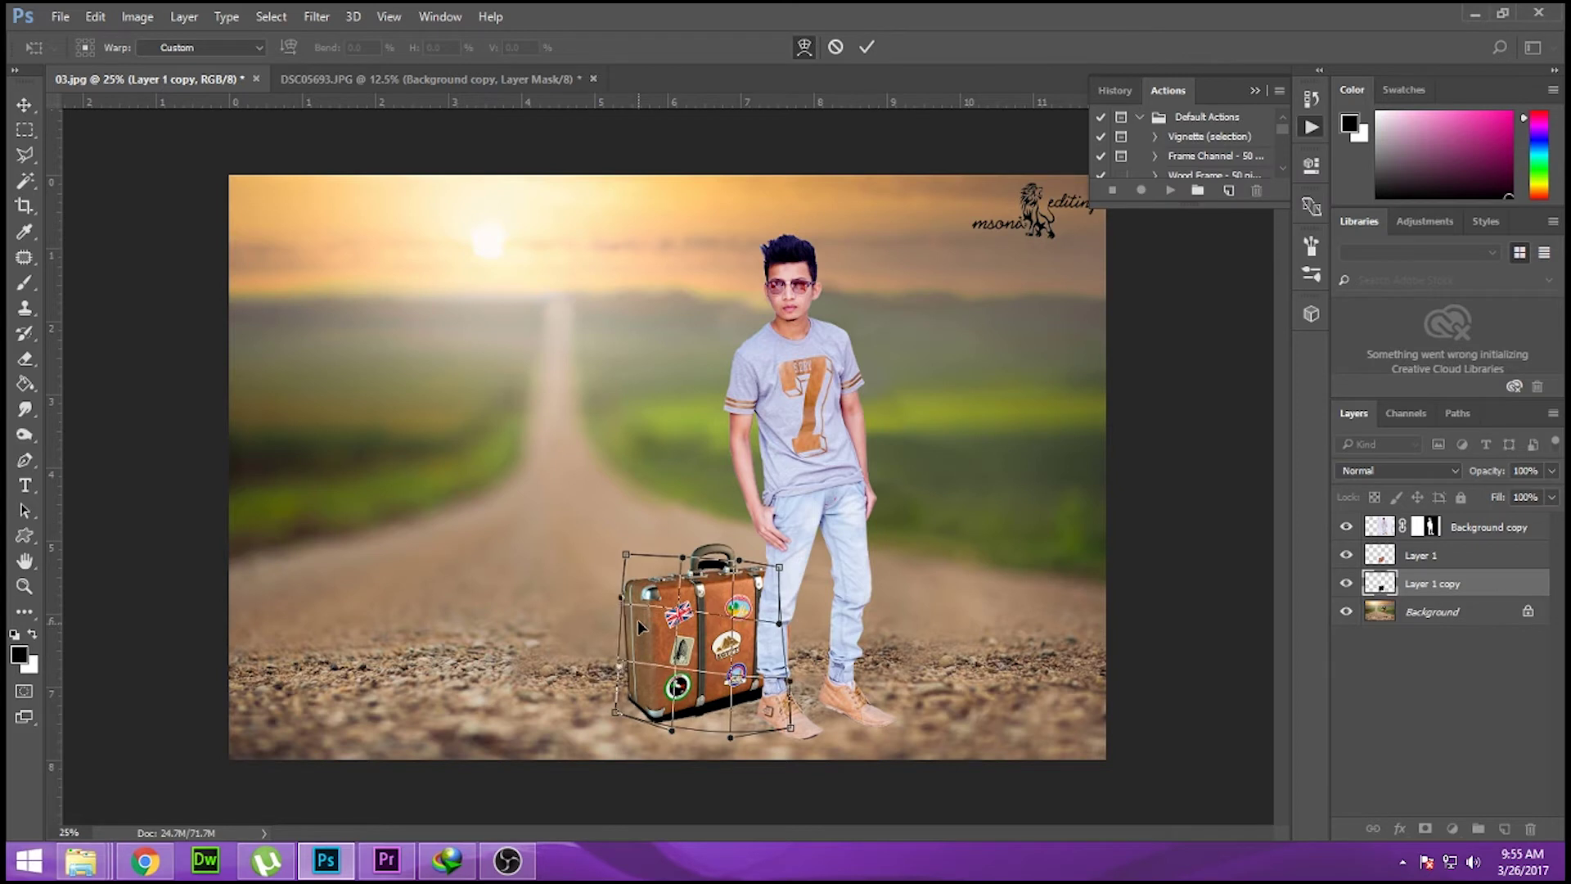
pyautogui.moveTo(620, 722); pyautogui.dragTo(669, 726)
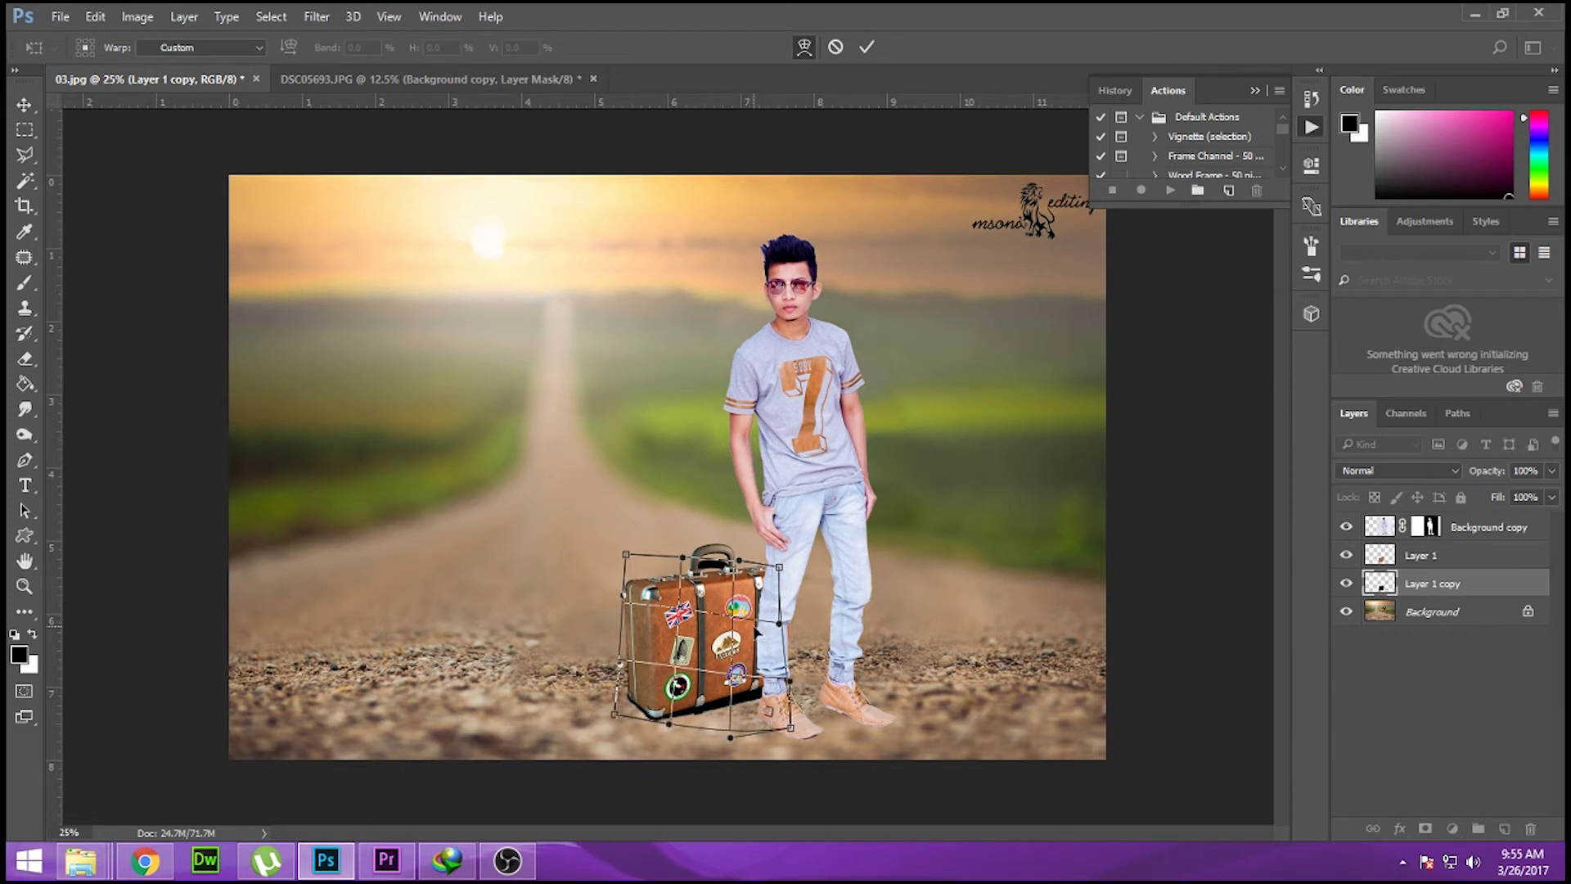
pyautogui.press('Return')
pyautogui.click(1551, 470)
# Step: Set the shadow layer to 90% opacity and apply a Gaussian Blur of radius 2.7
pyautogui.moveTo(1550, 493)
pyautogui.mouseDown()
pyautogui.moveTo(1518, 496)
pyautogui.moveTo(1542, 495)
pyautogui.mouseUp()
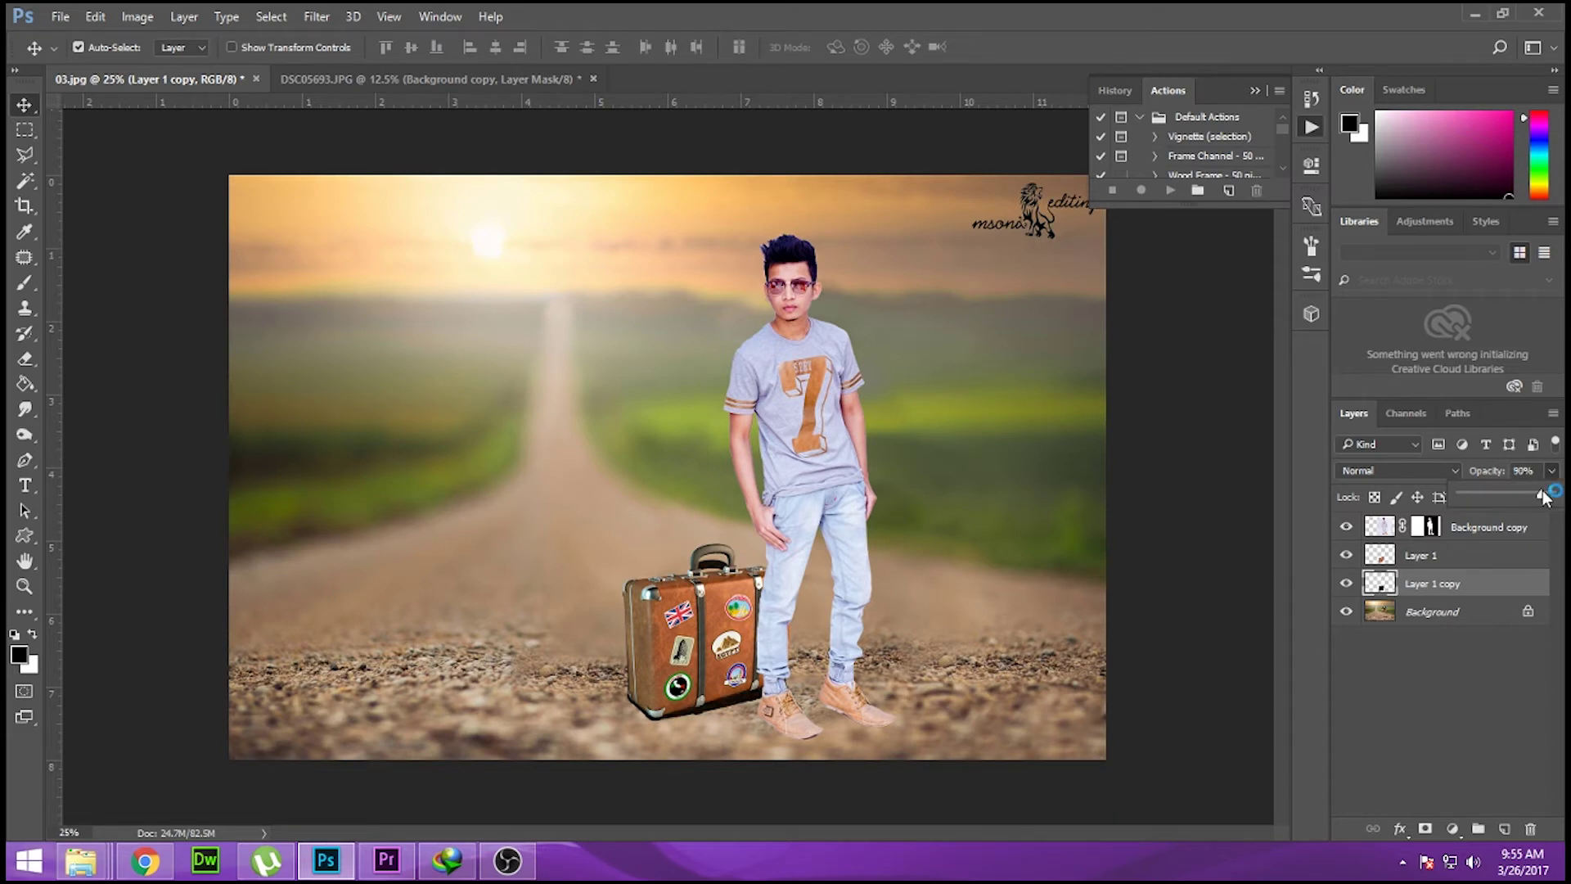
pyautogui.press('e')
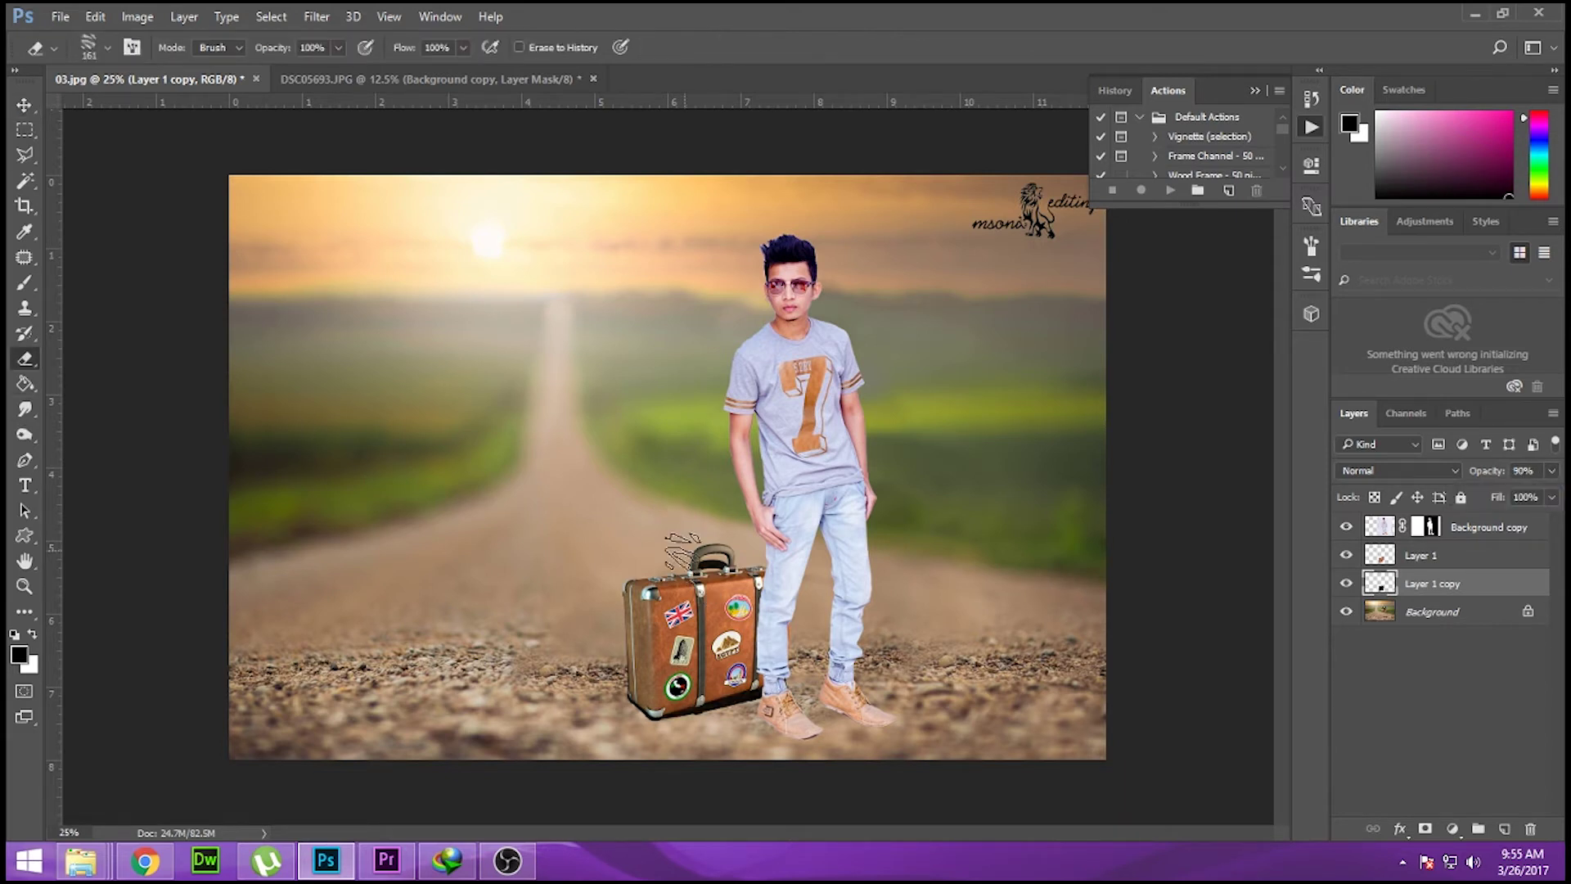
pyautogui.press('v')
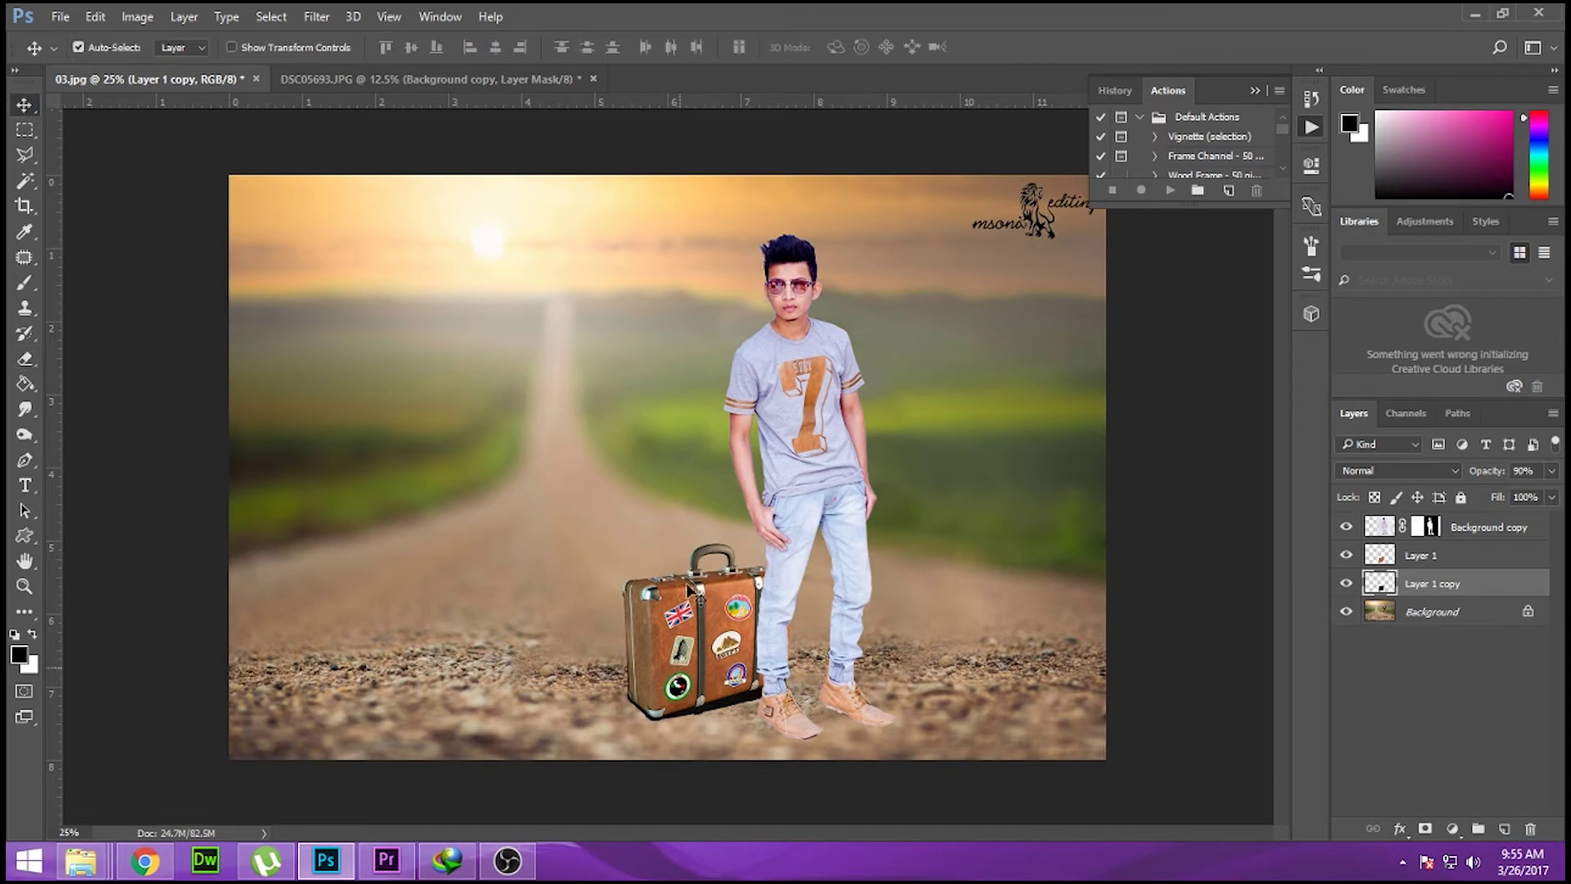
pyautogui.click(322, 20)
pyautogui.moveTo(369, 232)
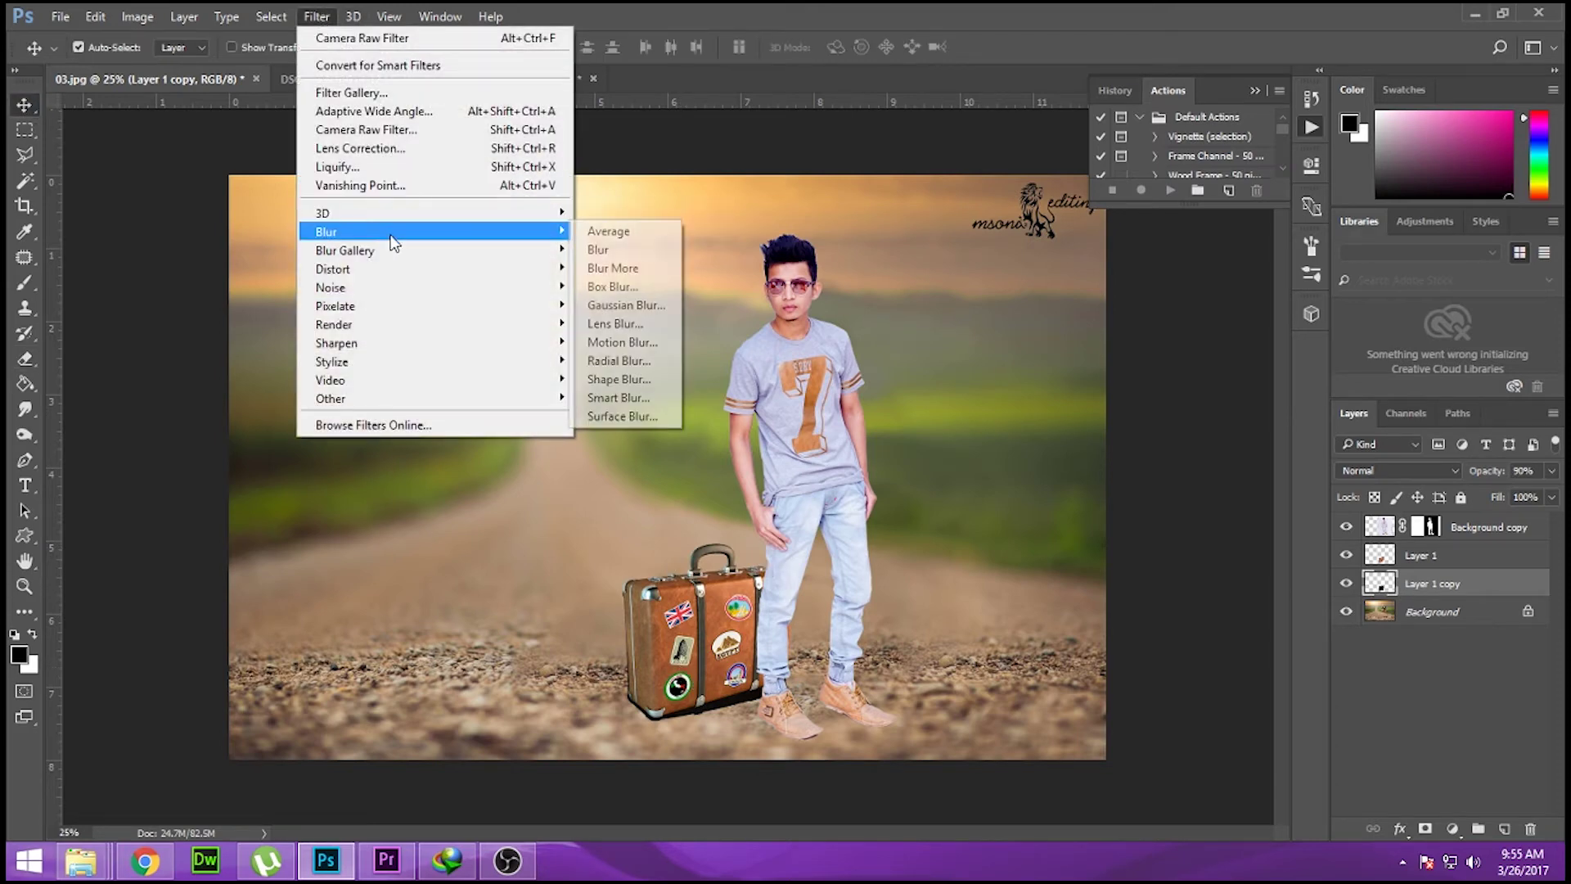
pyautogui.click(618, 305)
pyautogui.click(154, 479)
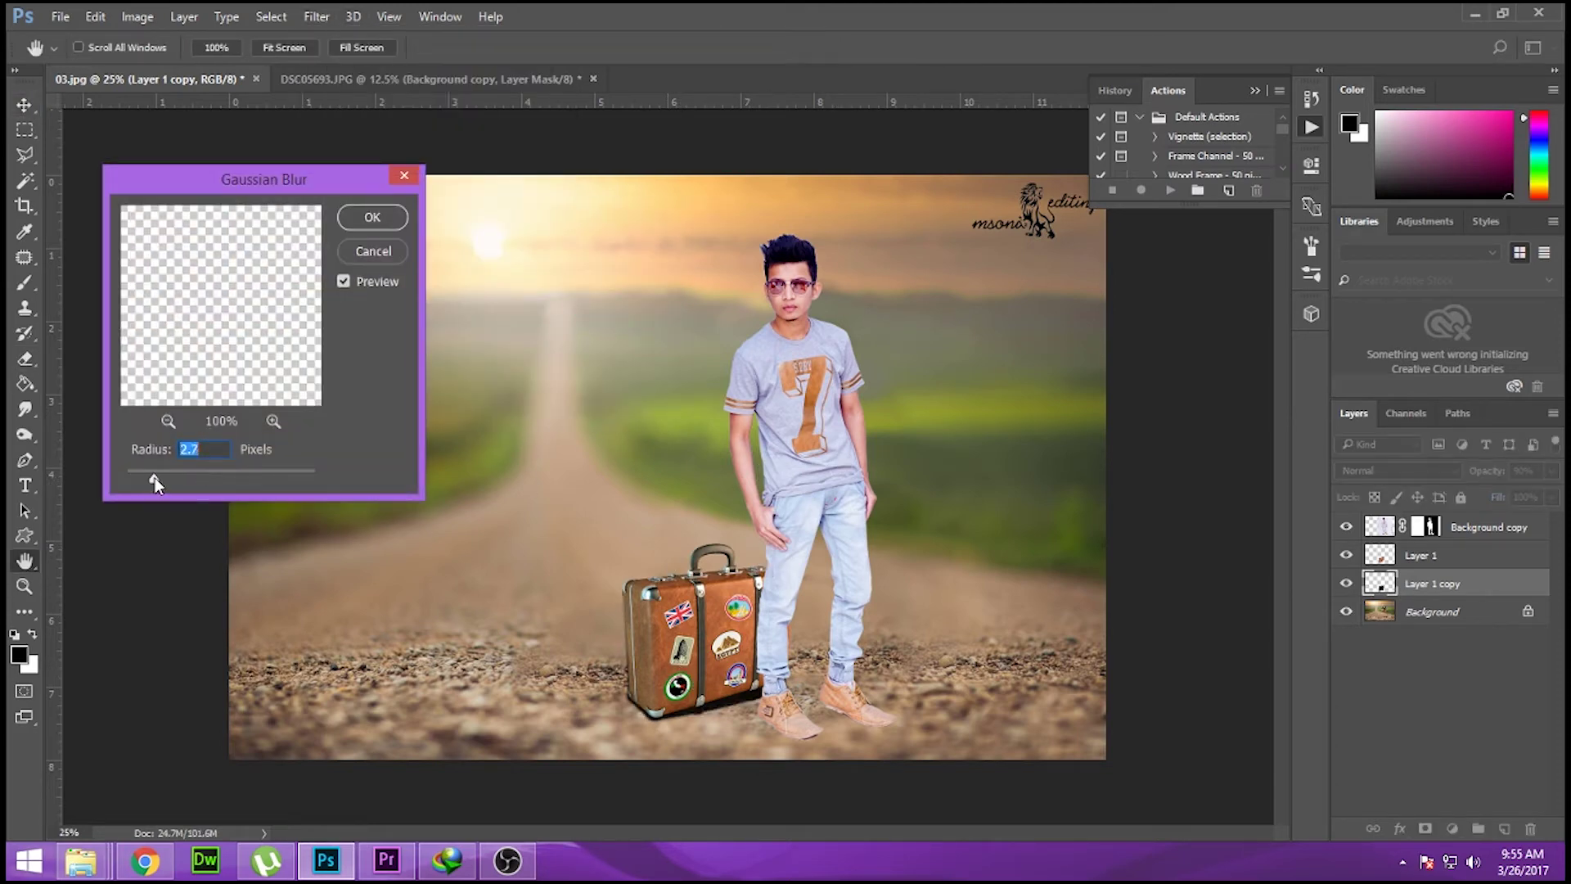
pyautogui.click(385, 216)
# Step: Try a Motion Blur at angle -72 on the shadow, cancel it, and reselect Background copy
pyautogui.click(316, 17)
pyautogui.moveTo(326, 232)
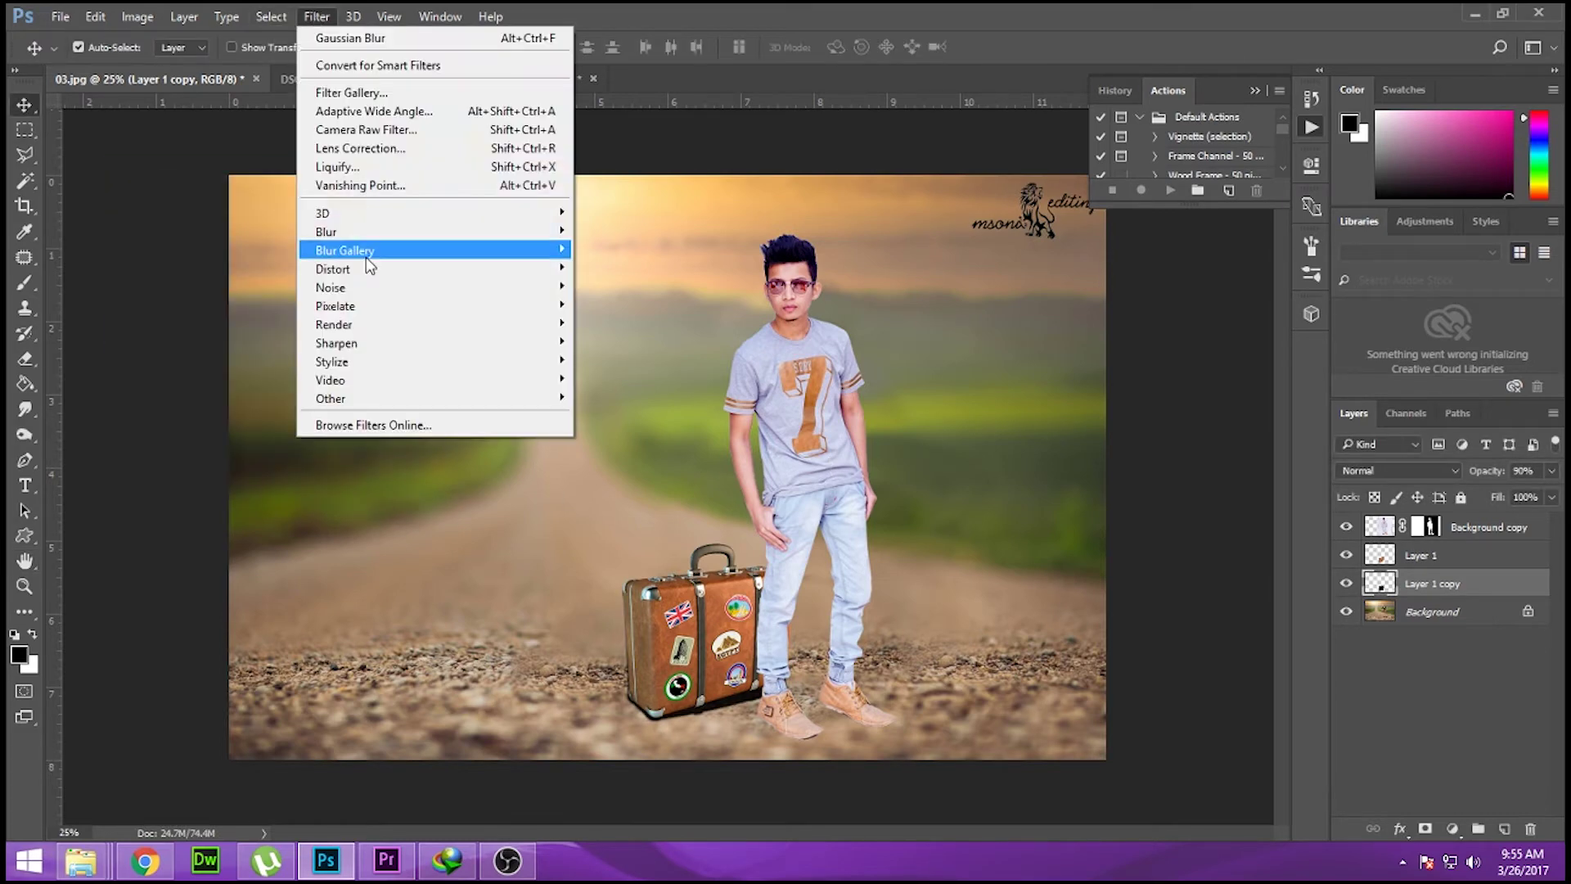
pyautogui.click(620, 342)
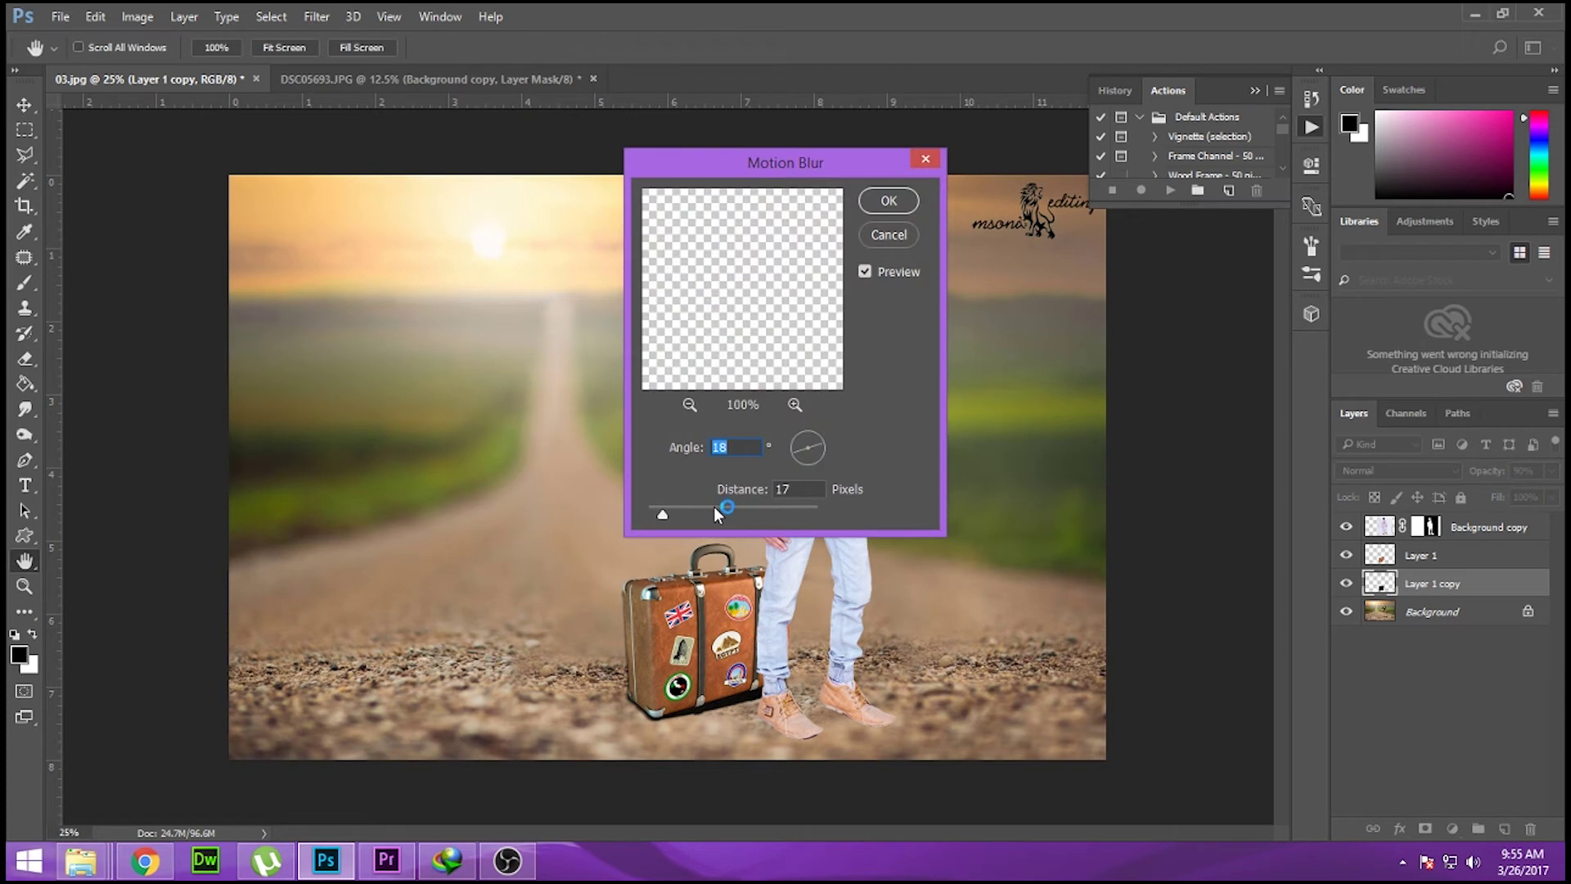
pyautogui.moveTo(824, 439)
pyautogui.mouseDown()
pyautogui.moveTo(804, 439)
pyautogui.moveTo(805, 457)
pyautogui.mouseUp()
pyautogui.moveTo(683, 514)
pyautogui.mouseDown()
pyautogui.moveTo(702, 514)
pyautogui.moveTo(687, 513)
pyautogui.mouseUp()
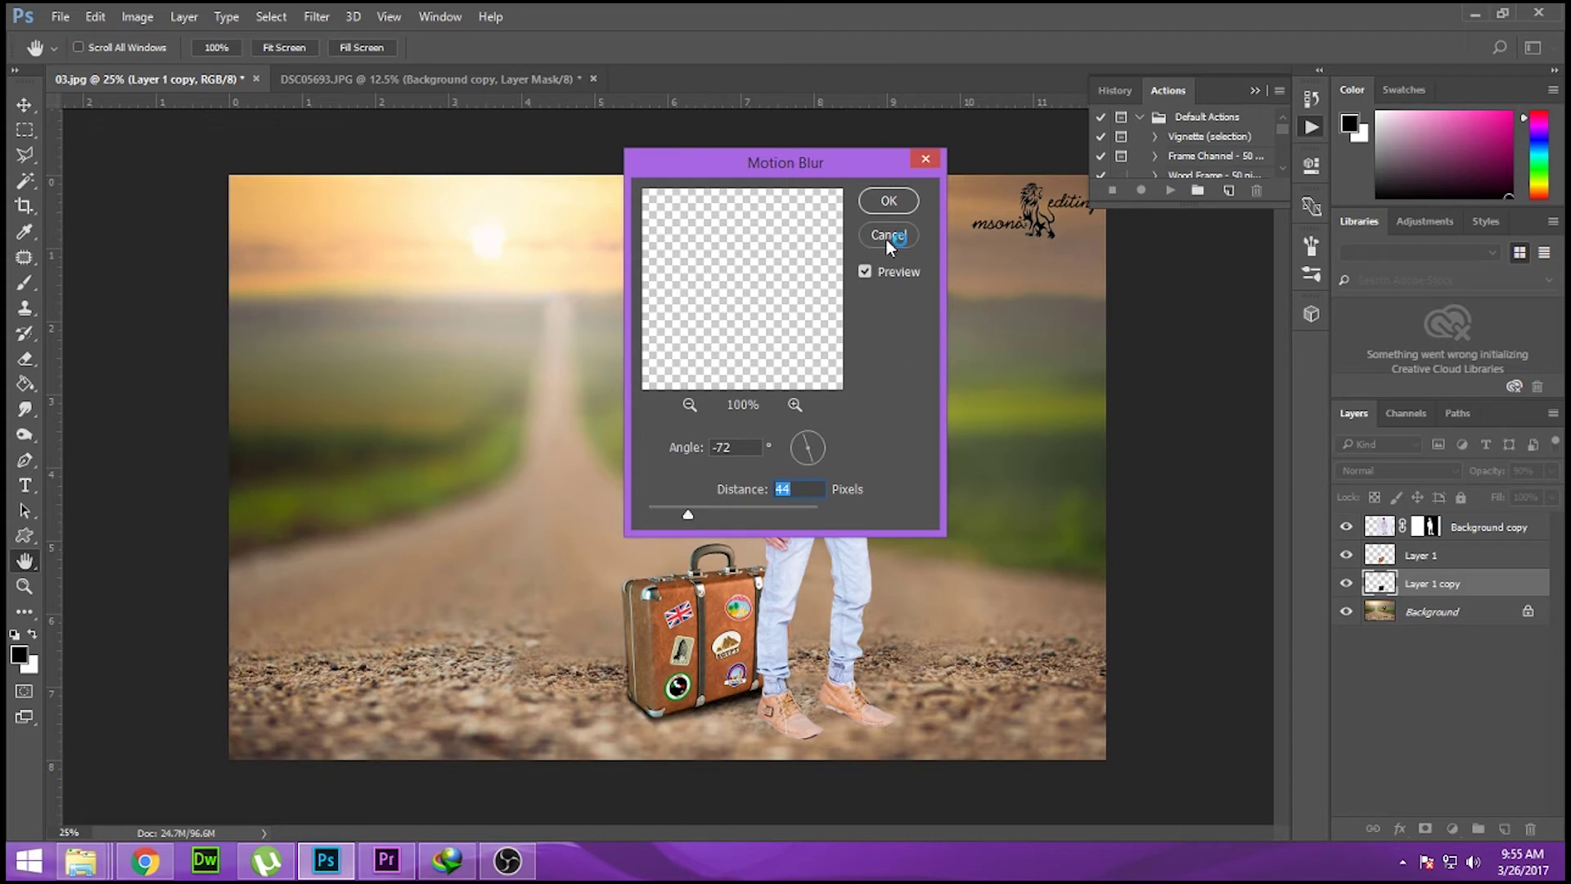
pyautogui.click(889, 201)
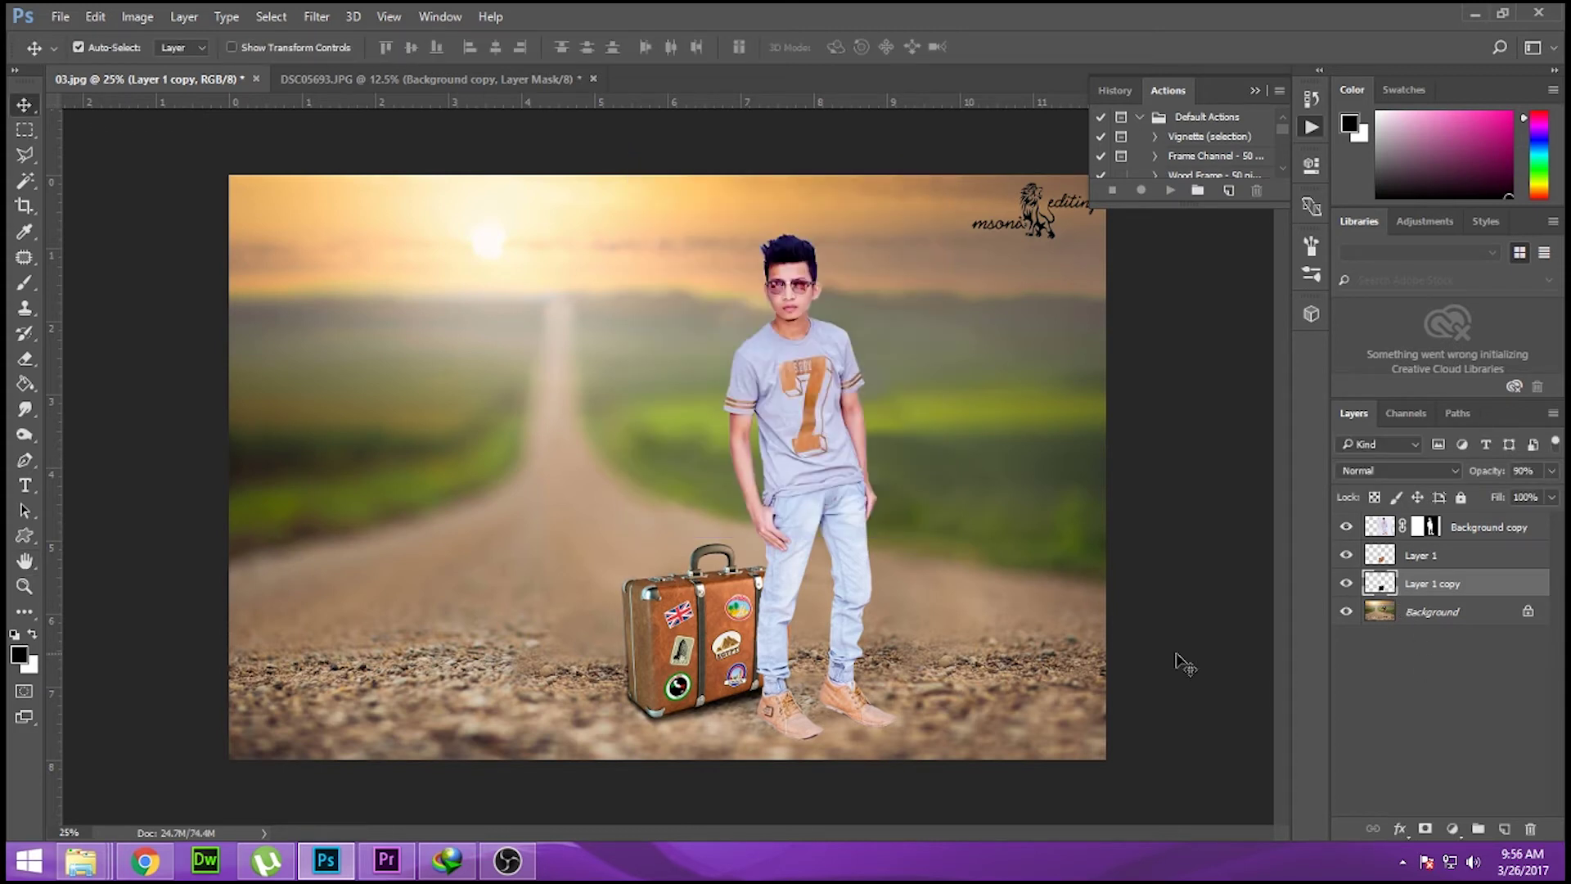
pyautogui.rightClick(800, 329)
pyautogui.click(842, 333)
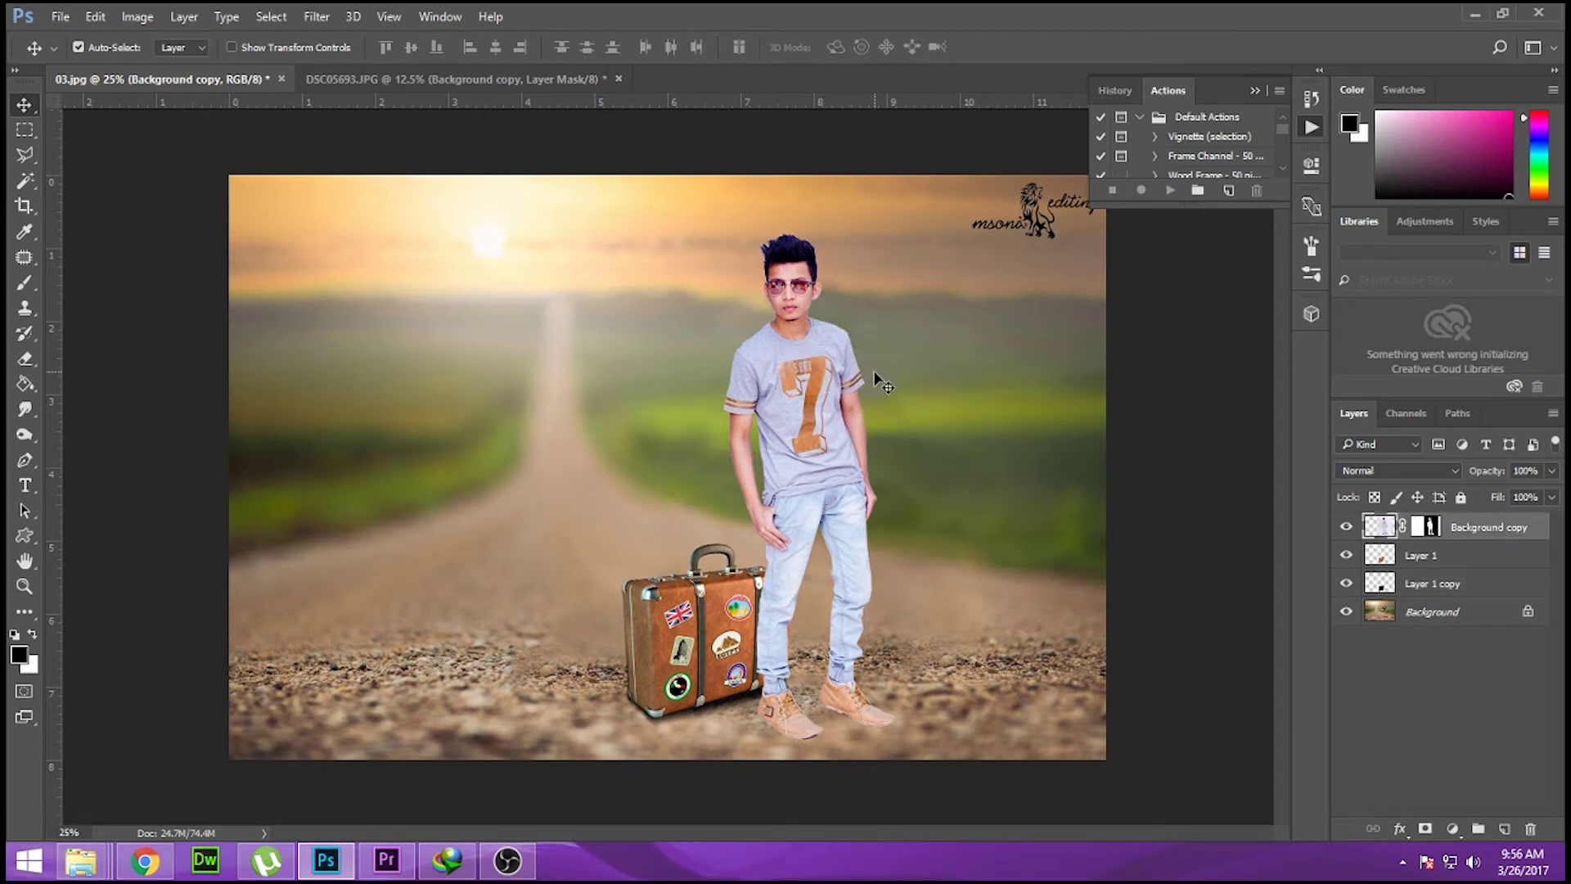
# Step: Add a Color Balance adjustment clipped to the man's layer and shift its magenta-green slider
pyautogui.click(1397, 827)
pyautogui.click(1452, 829)
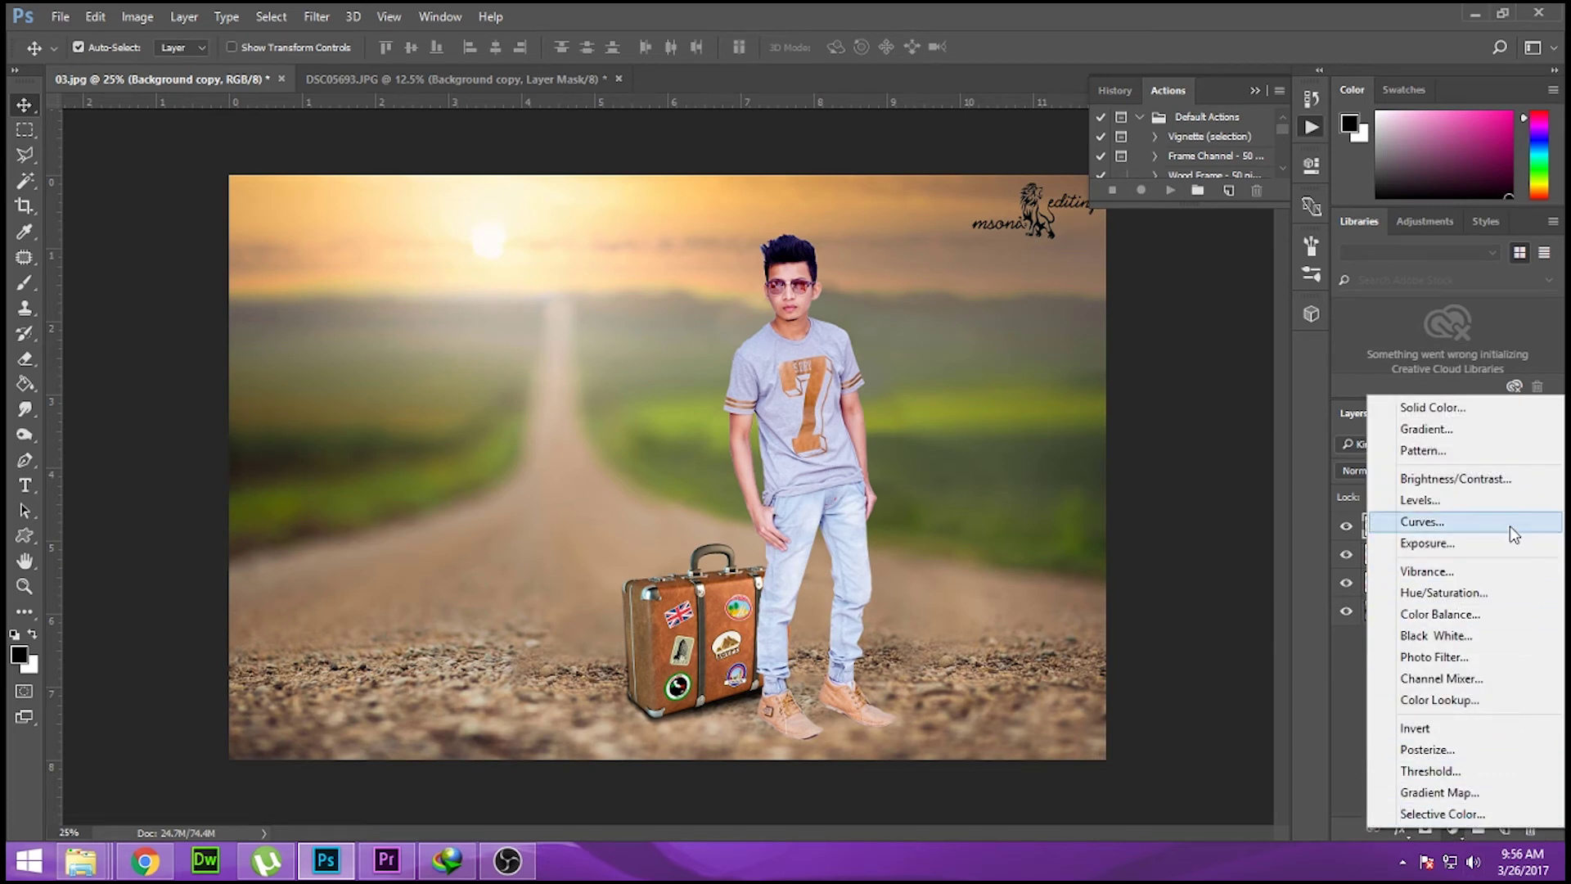
pyautogui.click(1512, 613)
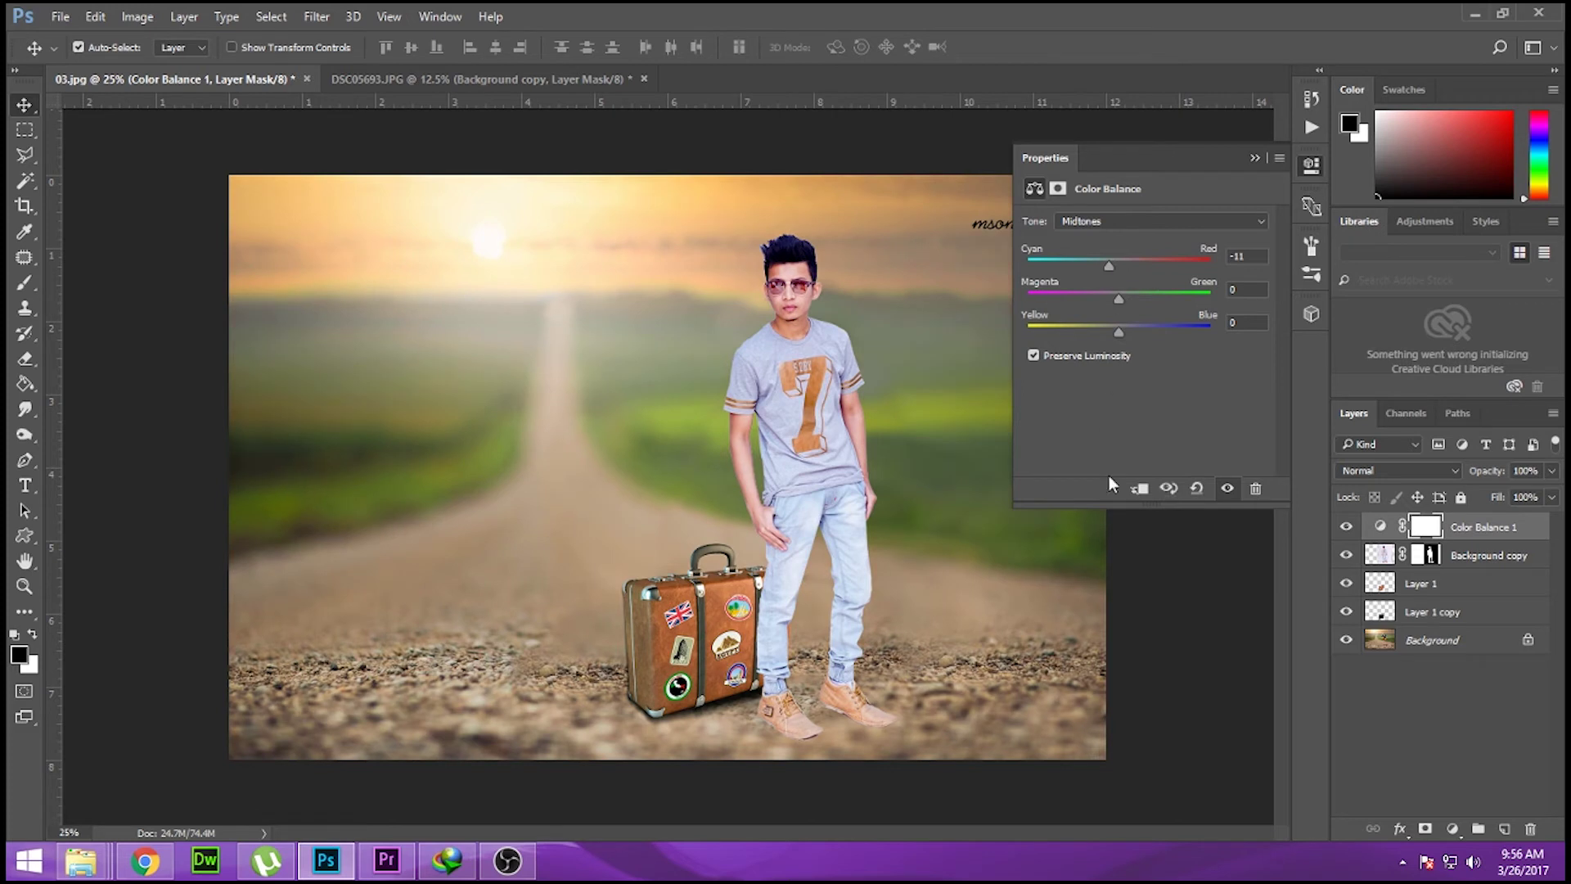
pyautogui.click(1139, 490)
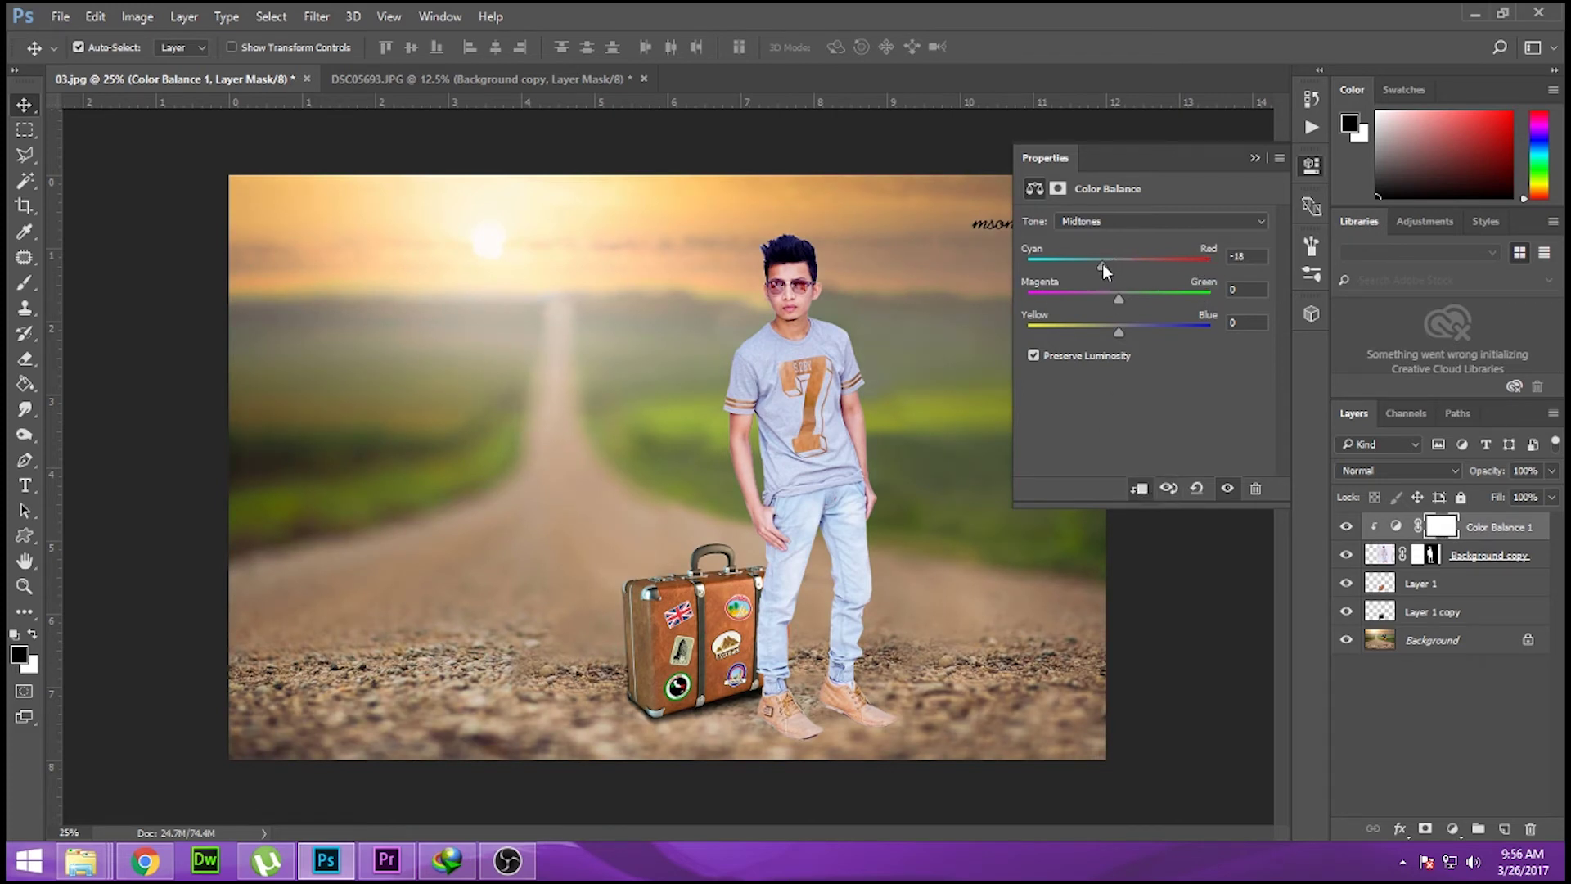
pyautogui.moveTo(1119, 300); pyautogui.dragTo(1108, 334)
pyautogui.click(1254, 157)
# Step: Hide the Color Balance 1 adjustment and begin deleting it
pyautogui.rightClick(809, 383)
pyautogui.click(807, 378)
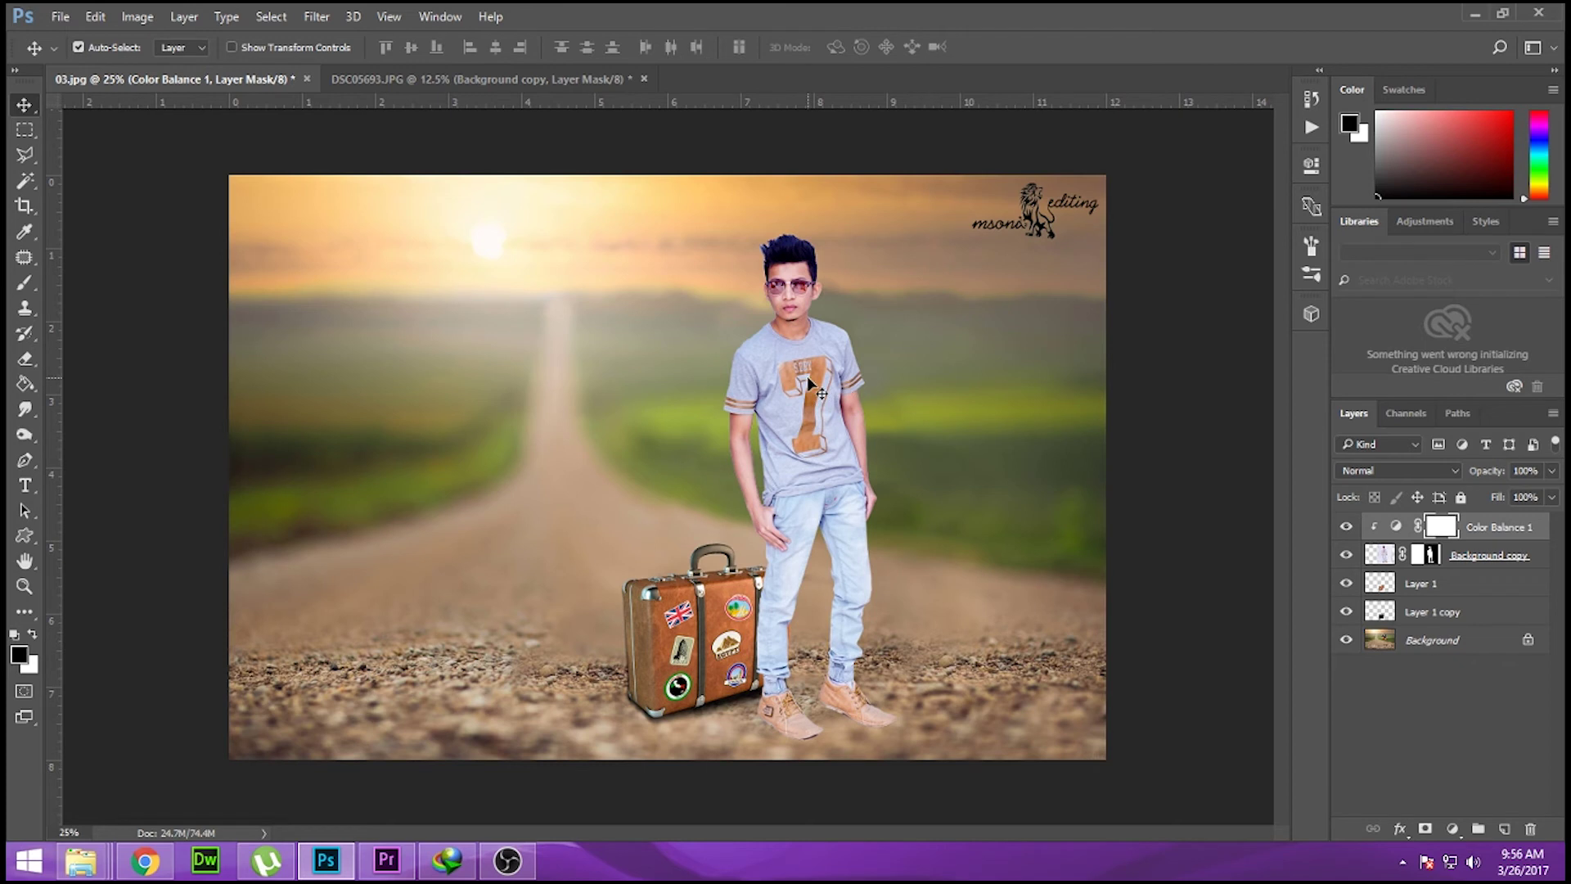
pyautogui.hotkey('ctrl', 'l')
pyautogui.press('Escape')
pyautogui.click(1346, 527)
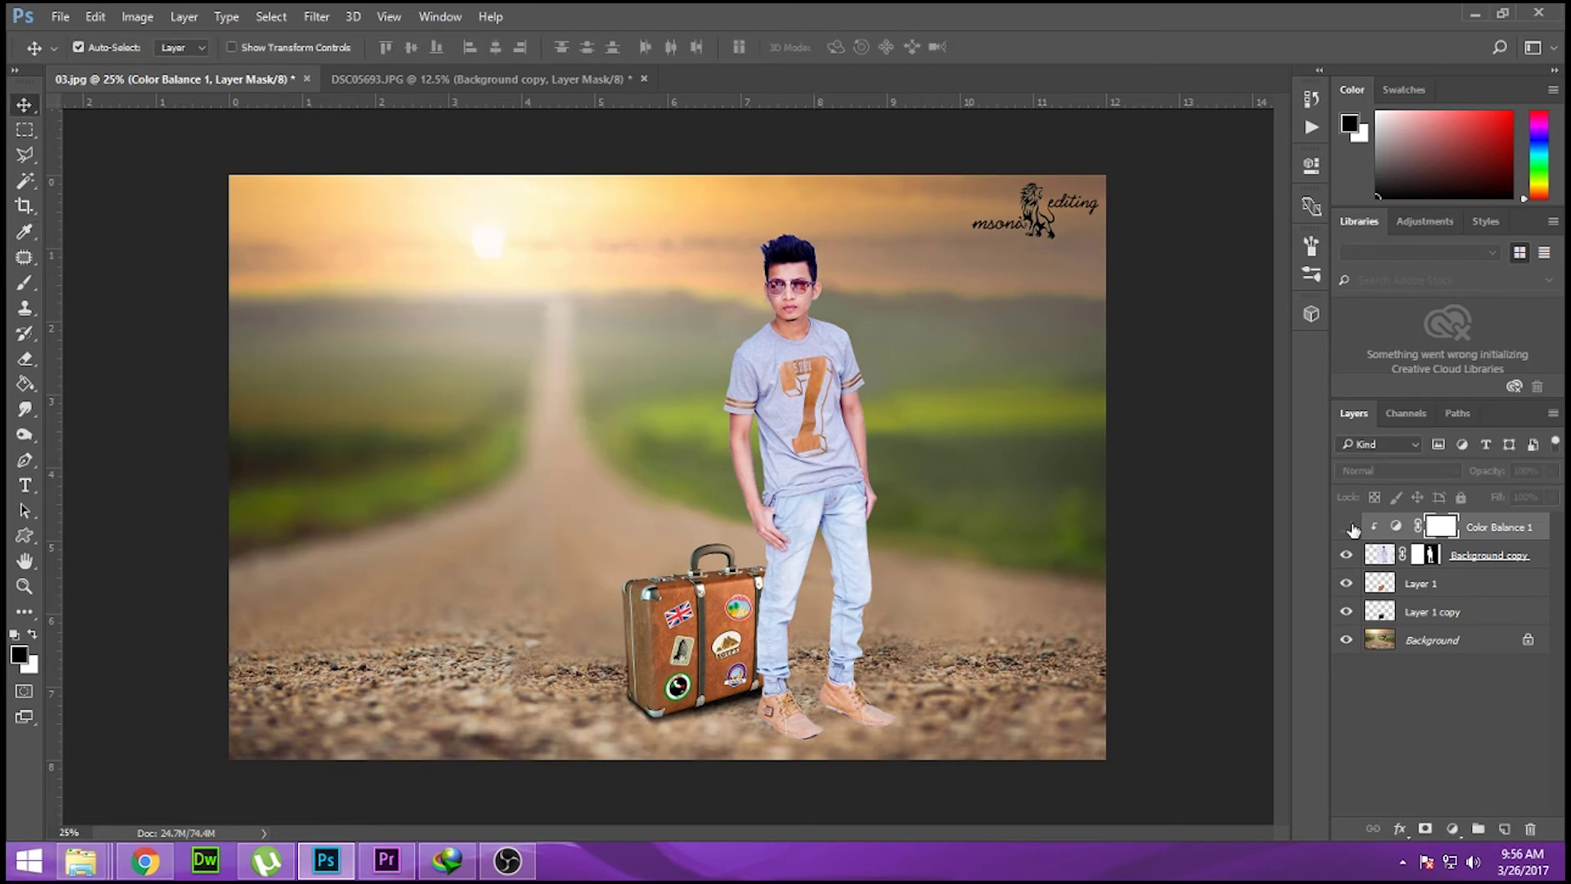
pyautogui.click(1529, 828)
pyautogui.click(719, 333)
# Step: Delete the Color Balance 1 layer, then try a Red-channel Curves dip and revert it
pyautogui.click(1530, 829)
pyautogui.click(705, 331)
pyautogui.hotkey('ctrl', 'm')
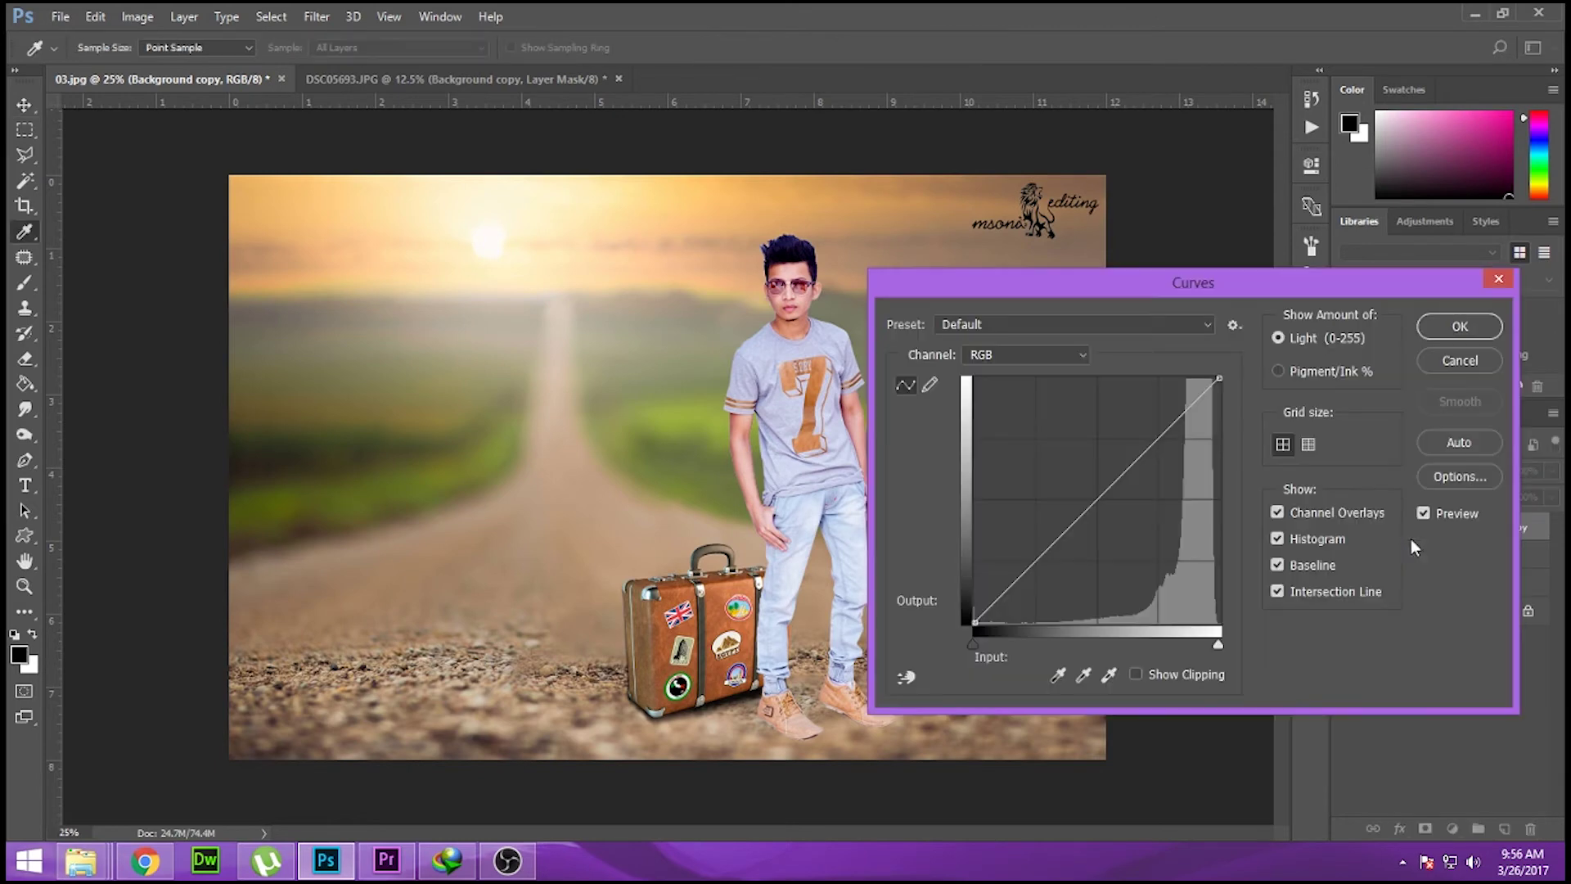
pyautogui.click(1022, 354)
pyautogui.click(1025, 382)
pyautogui.moveTo(1099, 497); pyautogui.dragTo(1110, 509)
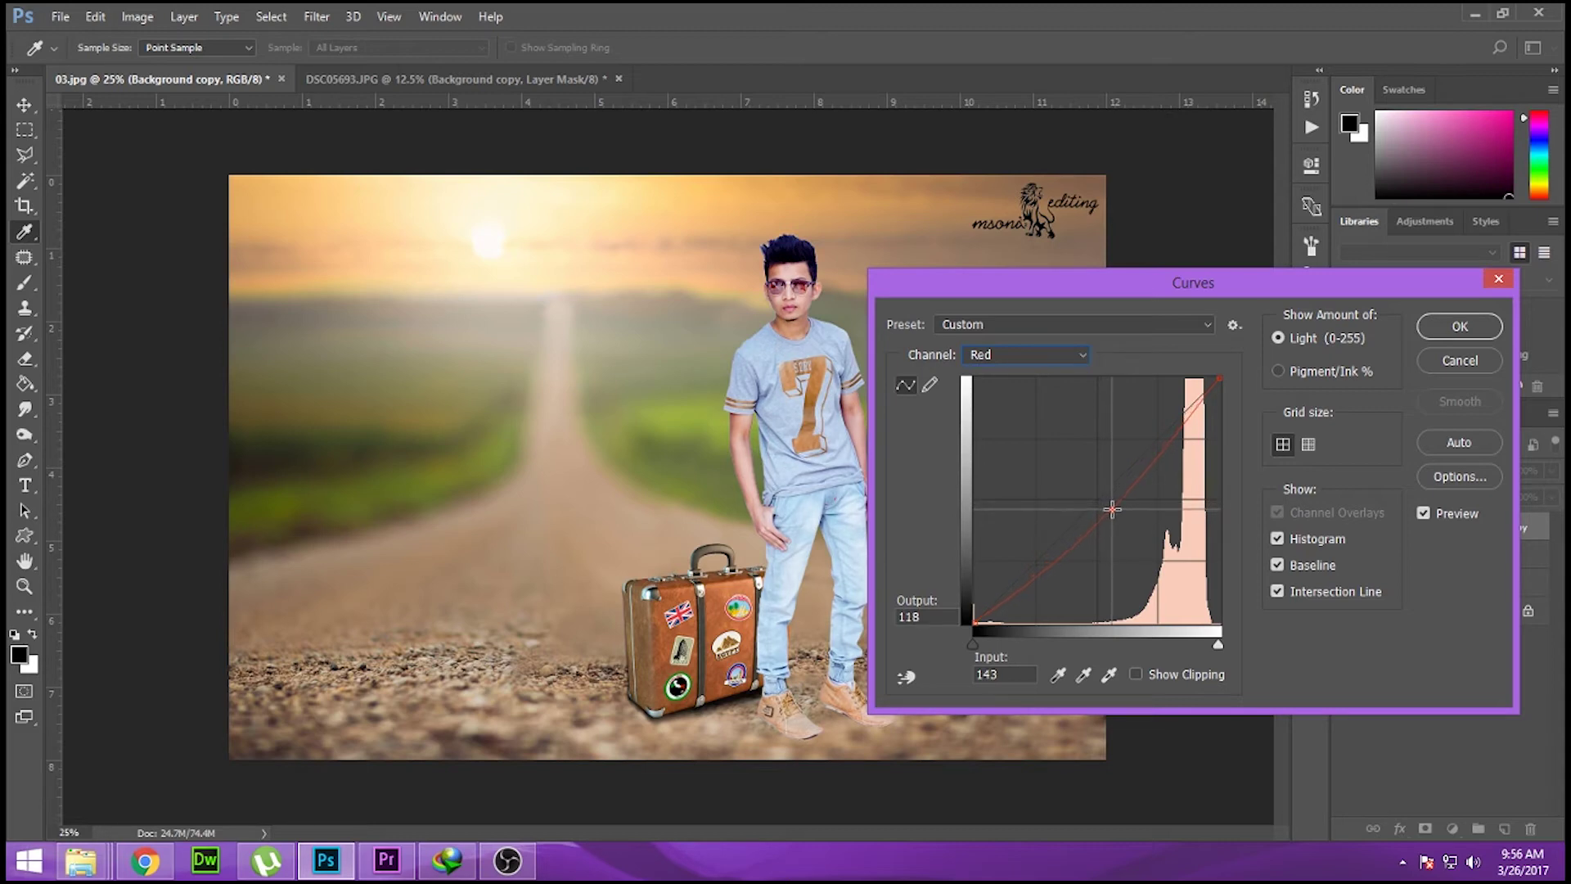
pyautogui.moveTo(1111, 509); pyautogui.dragTo(1426, 403)
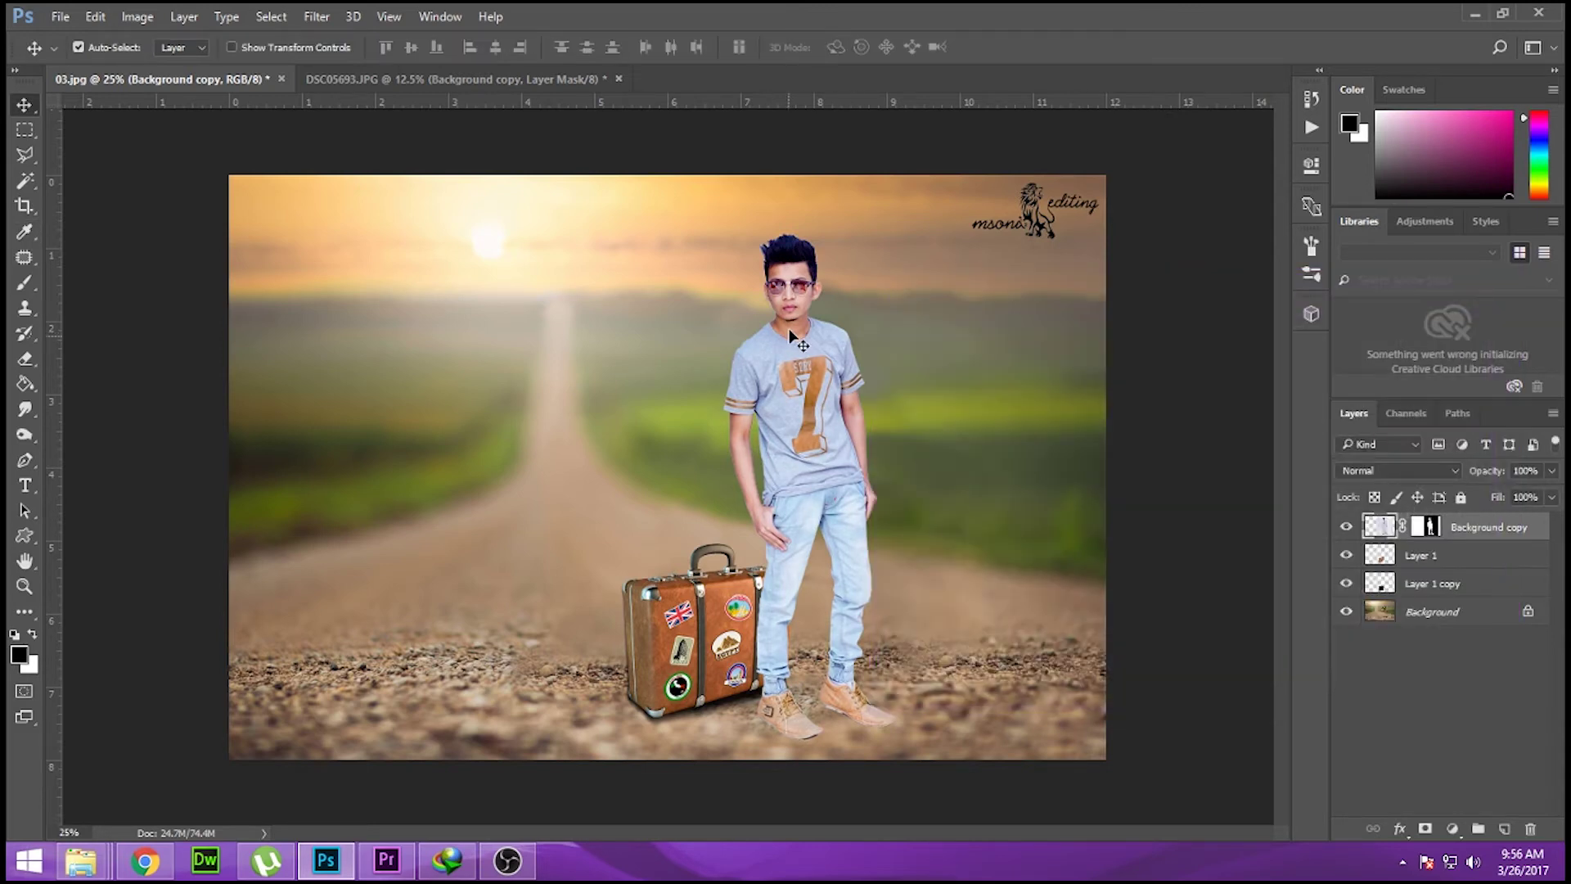
# Step: Apply Camera Raw luminance noise reduction 55 and duplicate the layer as Background copy 2
pyautogui.click(317, 16)
pyautogui.click(434, 133)
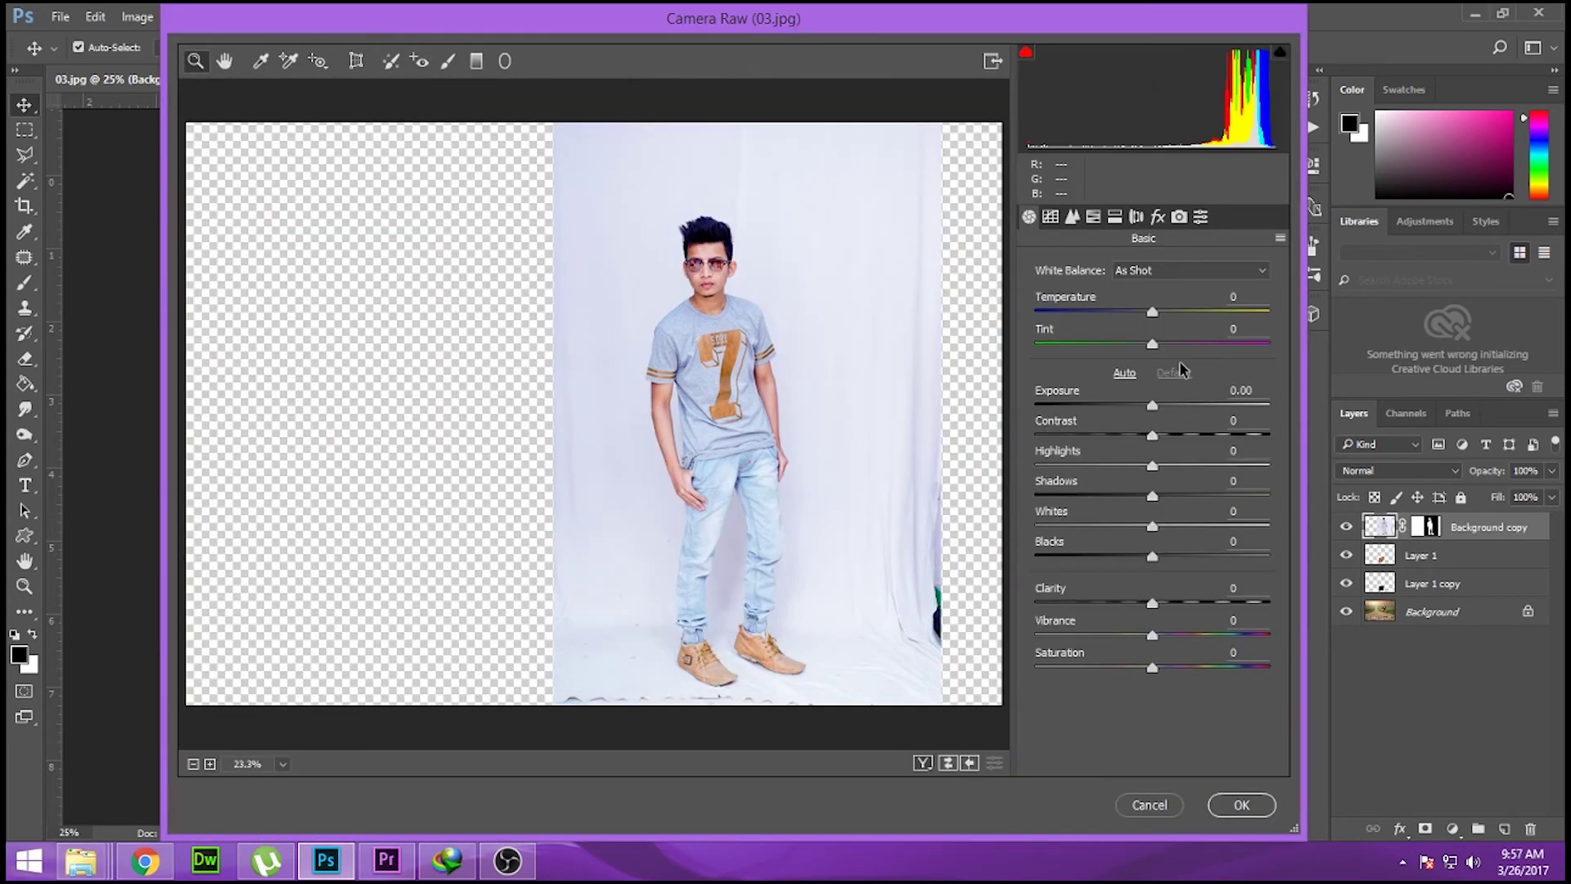
pyautogui.click(1072, 217)
pyautogui.moveTo(1074, 466); pyautogui.dragTo(1173, 464)
pyautogui.click(1241, 804)
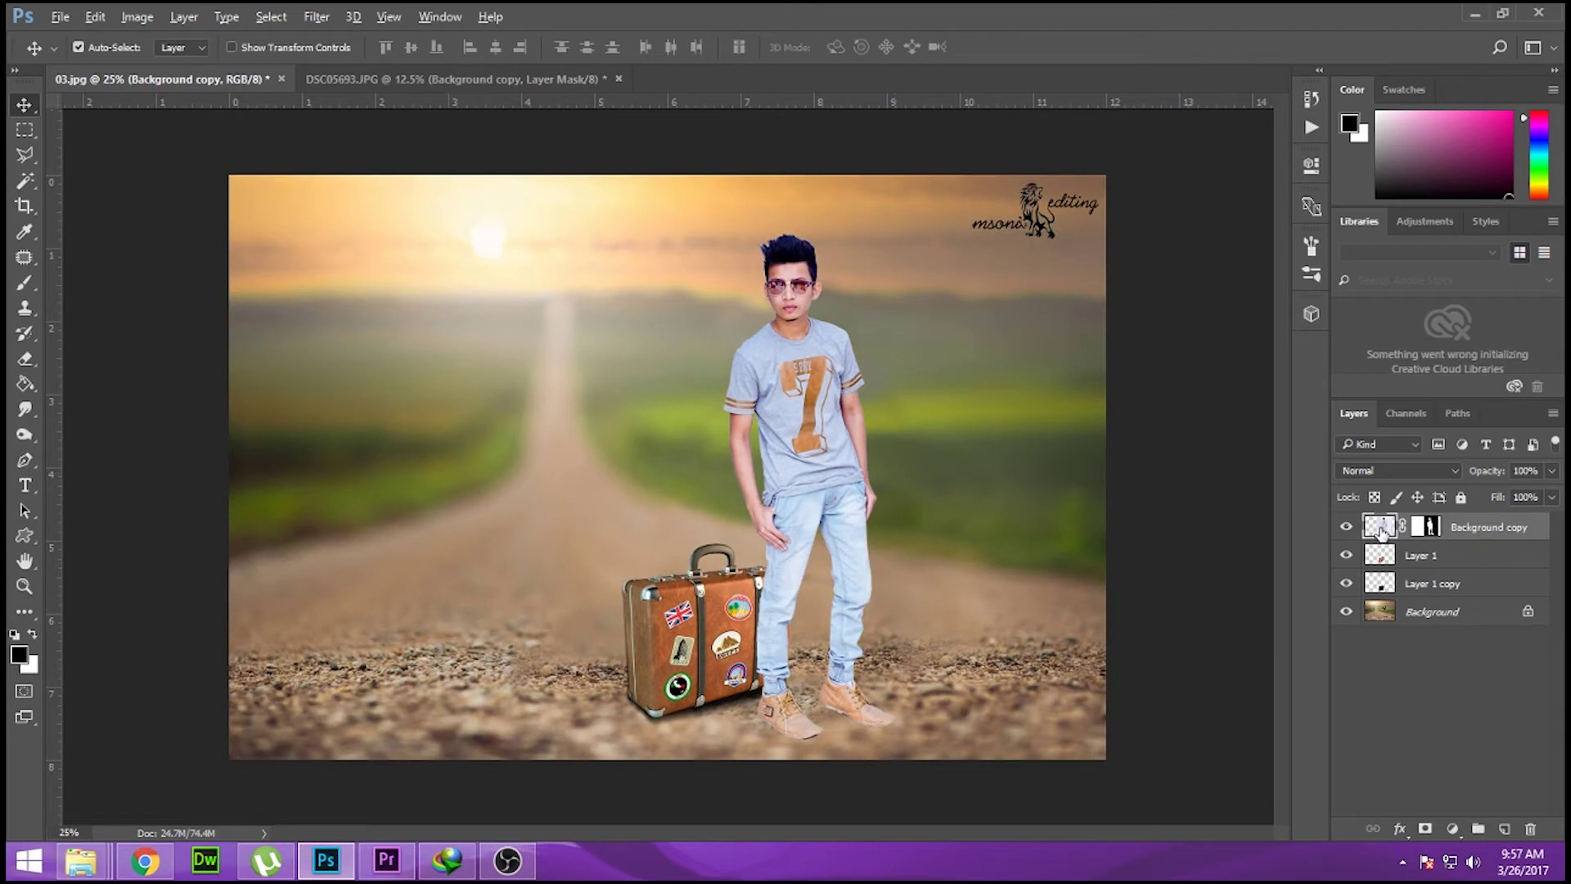
pyautogui.moveTo(1380, 532); pyautogui.dragTo(1393, 568)
# Step: Turn Background copy 2 solid black with Lightness -100 and nudge it down-left
pyautogui.press('ctrl')
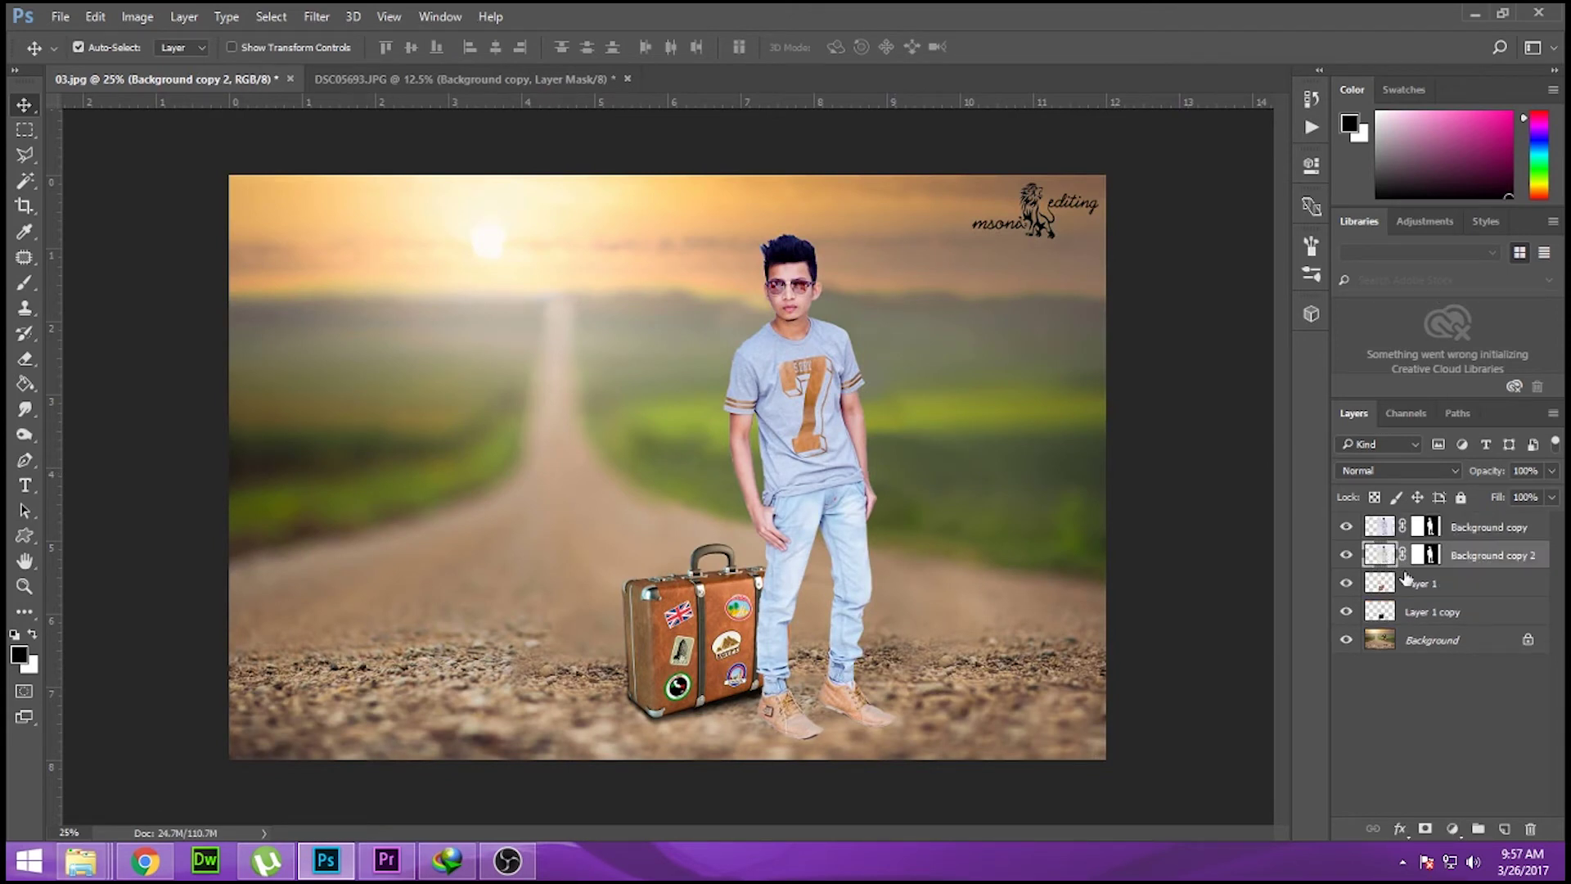
pyautogui.hotkey('ctrl', 'u')
pyautogui.moveTo(1075, 600); pyautogui.dragTo(975, 603)
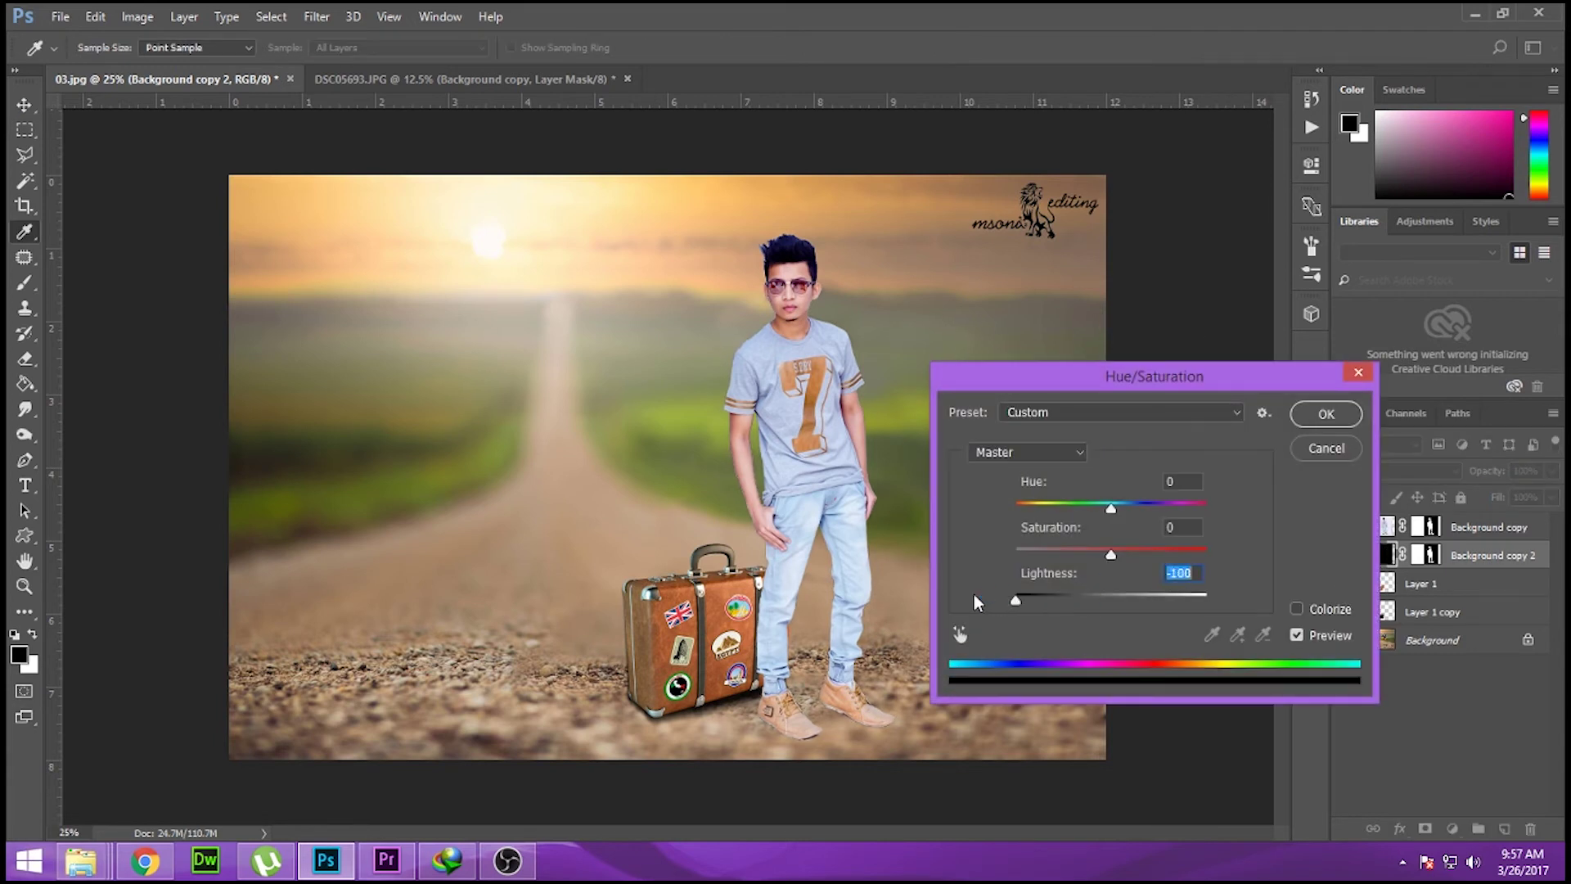
pyautogui.click(1319, 414)
pyautogui.moveTo(819, 347); pyautogui.dragTo(805, 355)
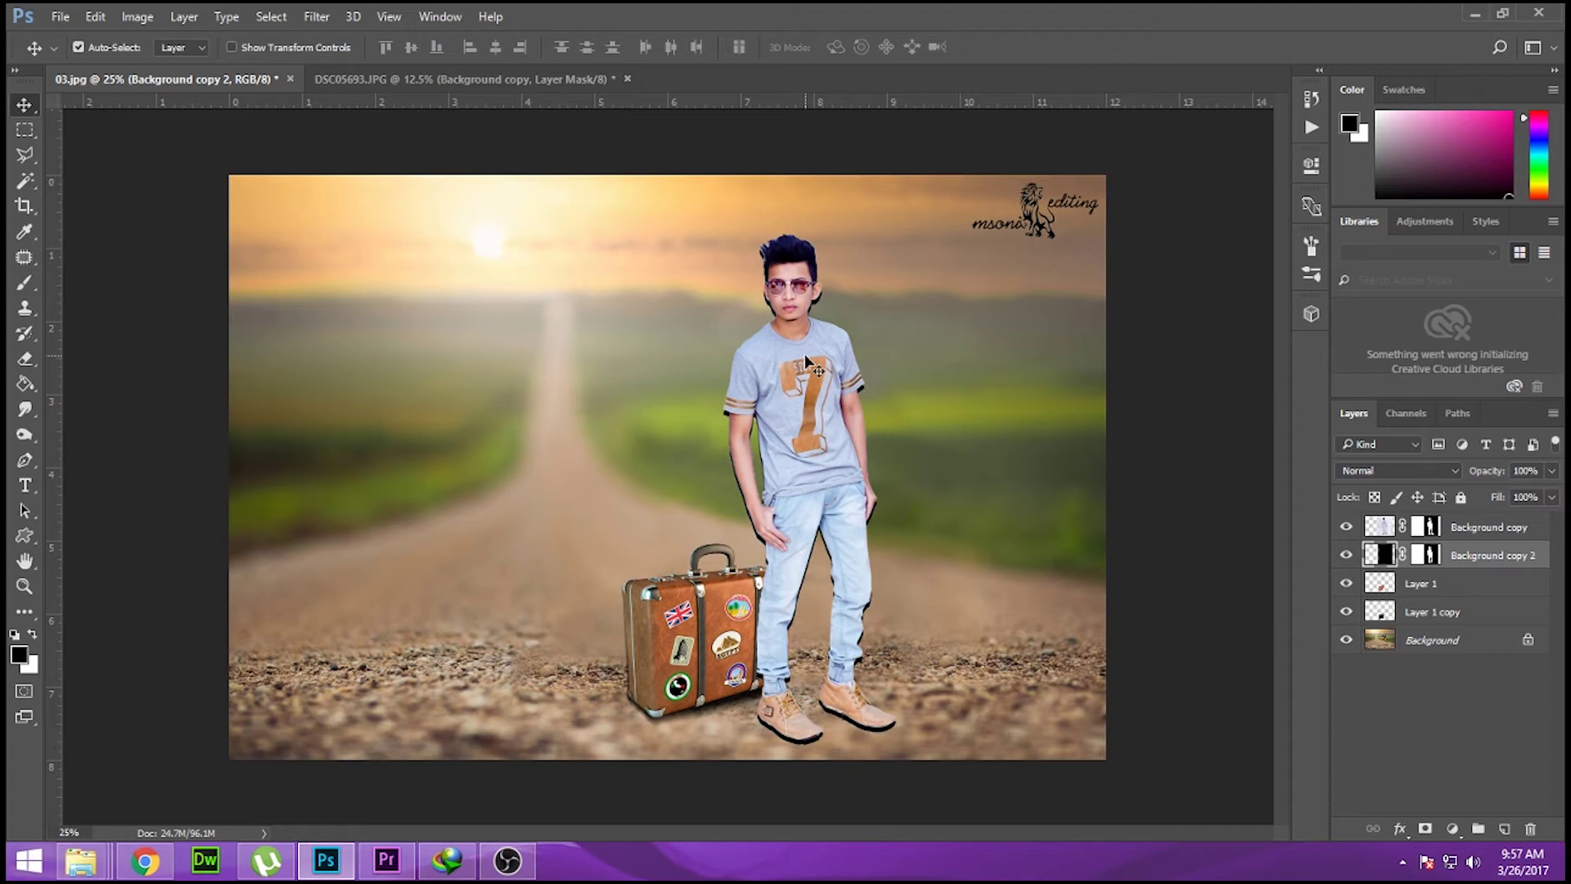
# Step: Soften the shadow with a 7.6 px Gaussian Blur, then try marquee strips and deselect
pyautogui.click(330, 18)
pyautogui.moveTo(325, 233)
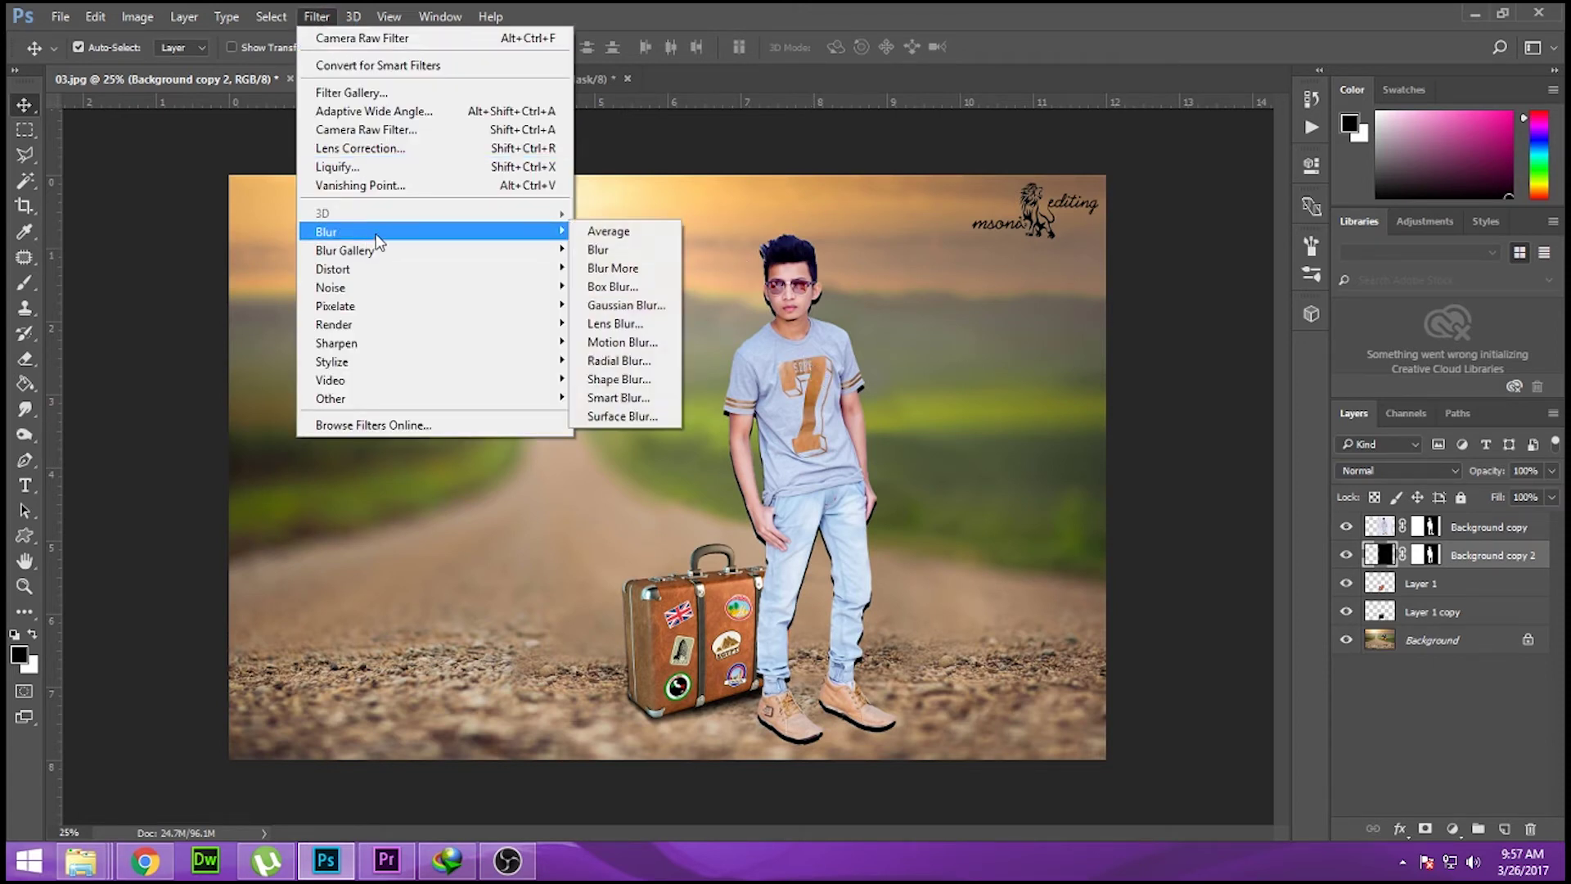
pyautogui.click(626, 305)
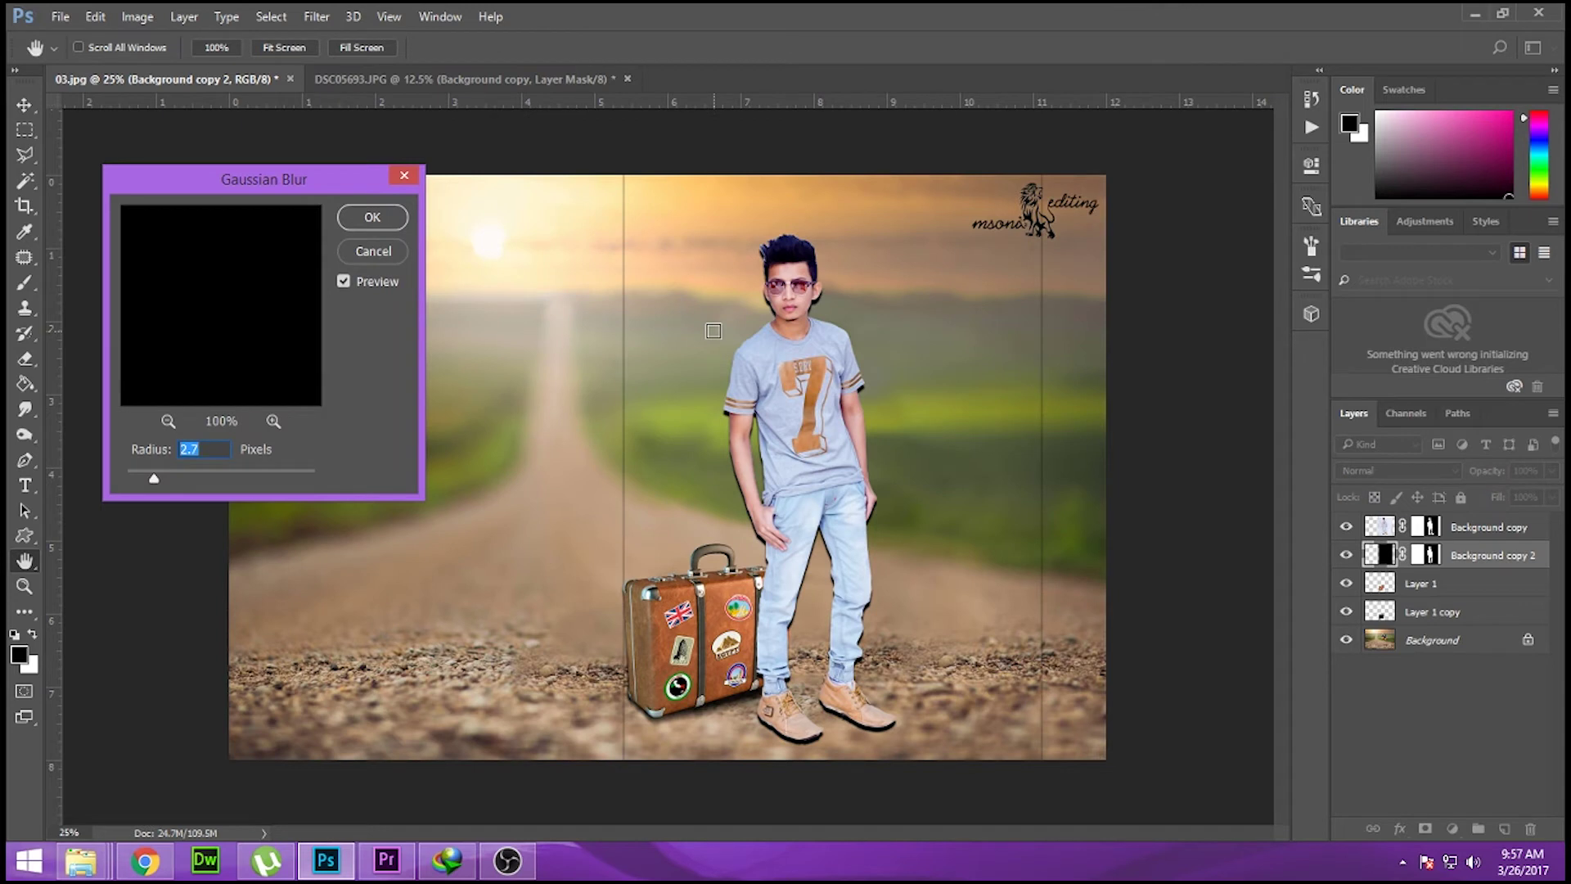
pyautogui.moveTo(153, 481); pyautogui.dragTo(191, 481)
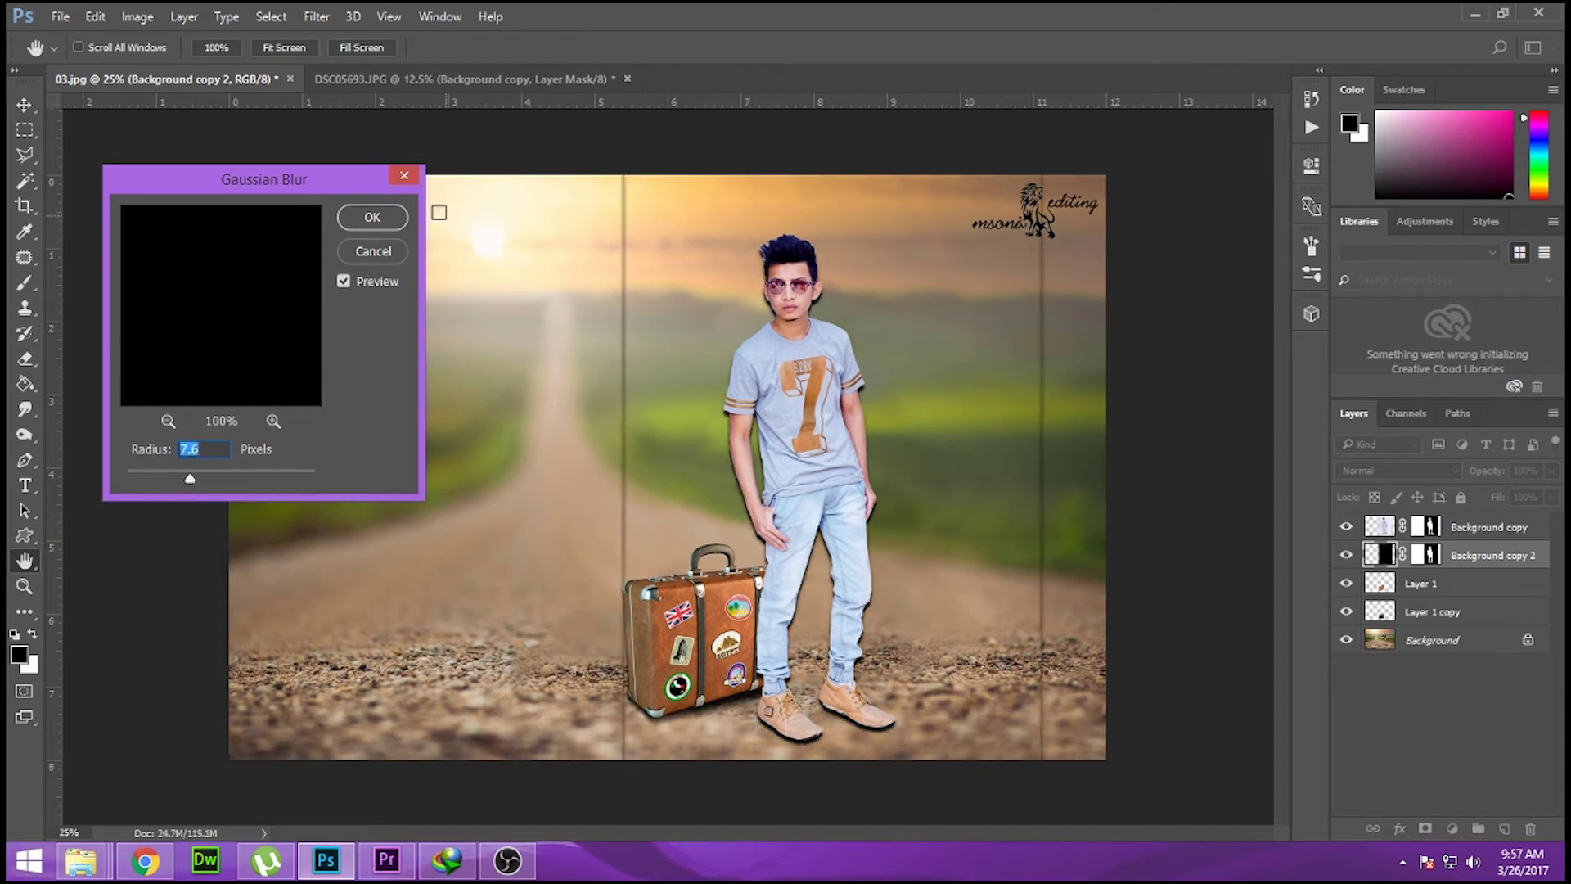
pyautogui.click(372, 217)
pyautogui.press('m')
pyautogui.moveTo(540, 161)
pyautogui.mouseDown()
pyautogui.moveTo(688, 335)
pyautogui.moveTo(712, 813)
pyautogui.mouseUp()
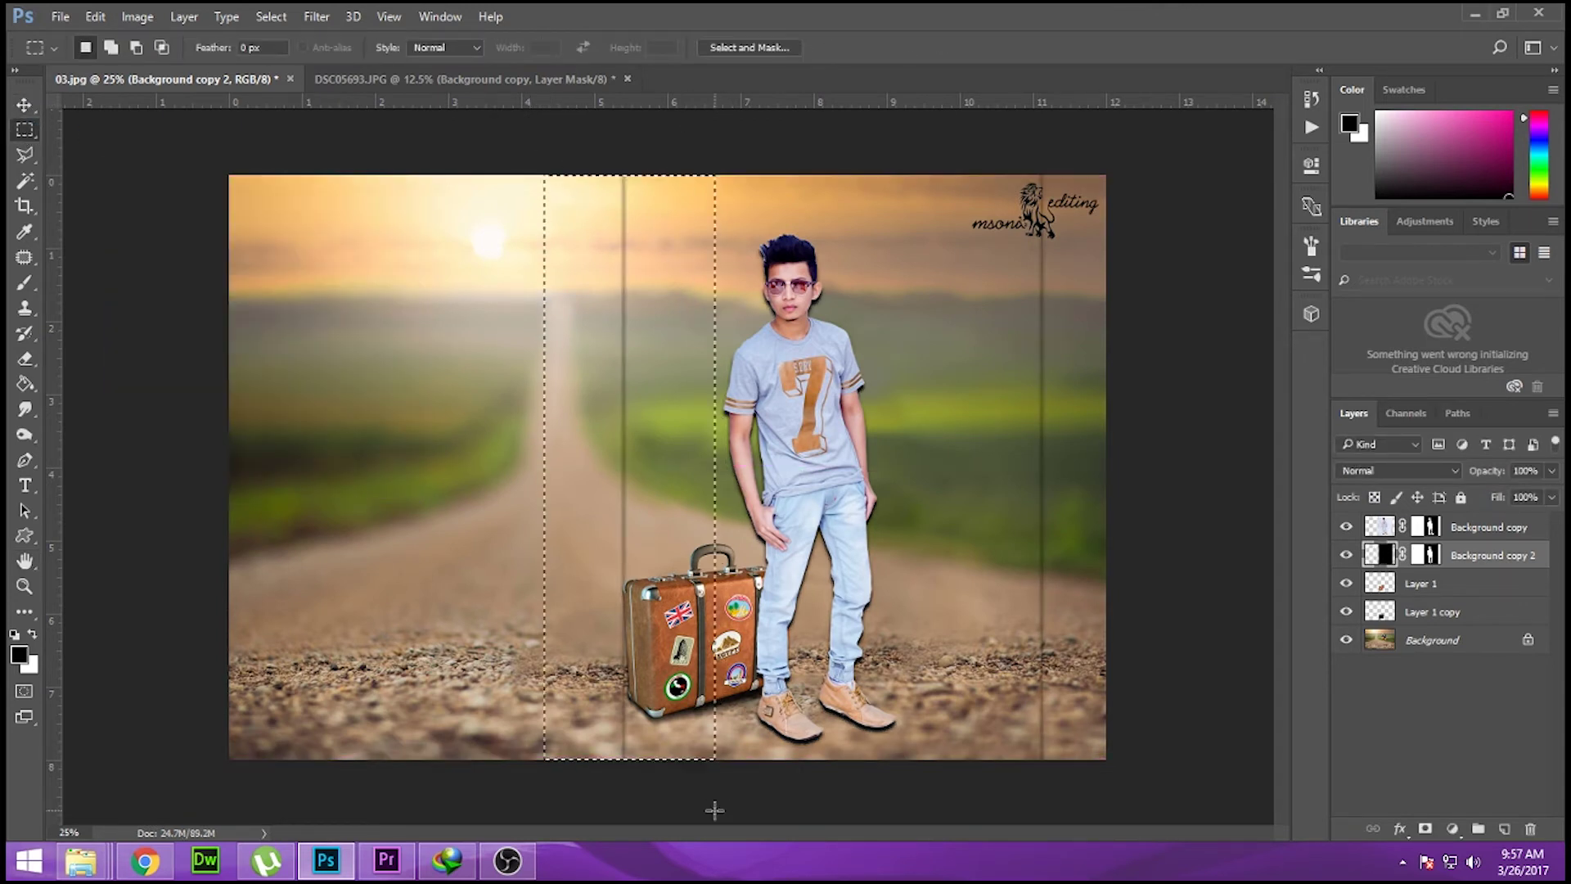
pyautogui.moveTo(965, 154); pyautogui.dragTo(1112, 769)
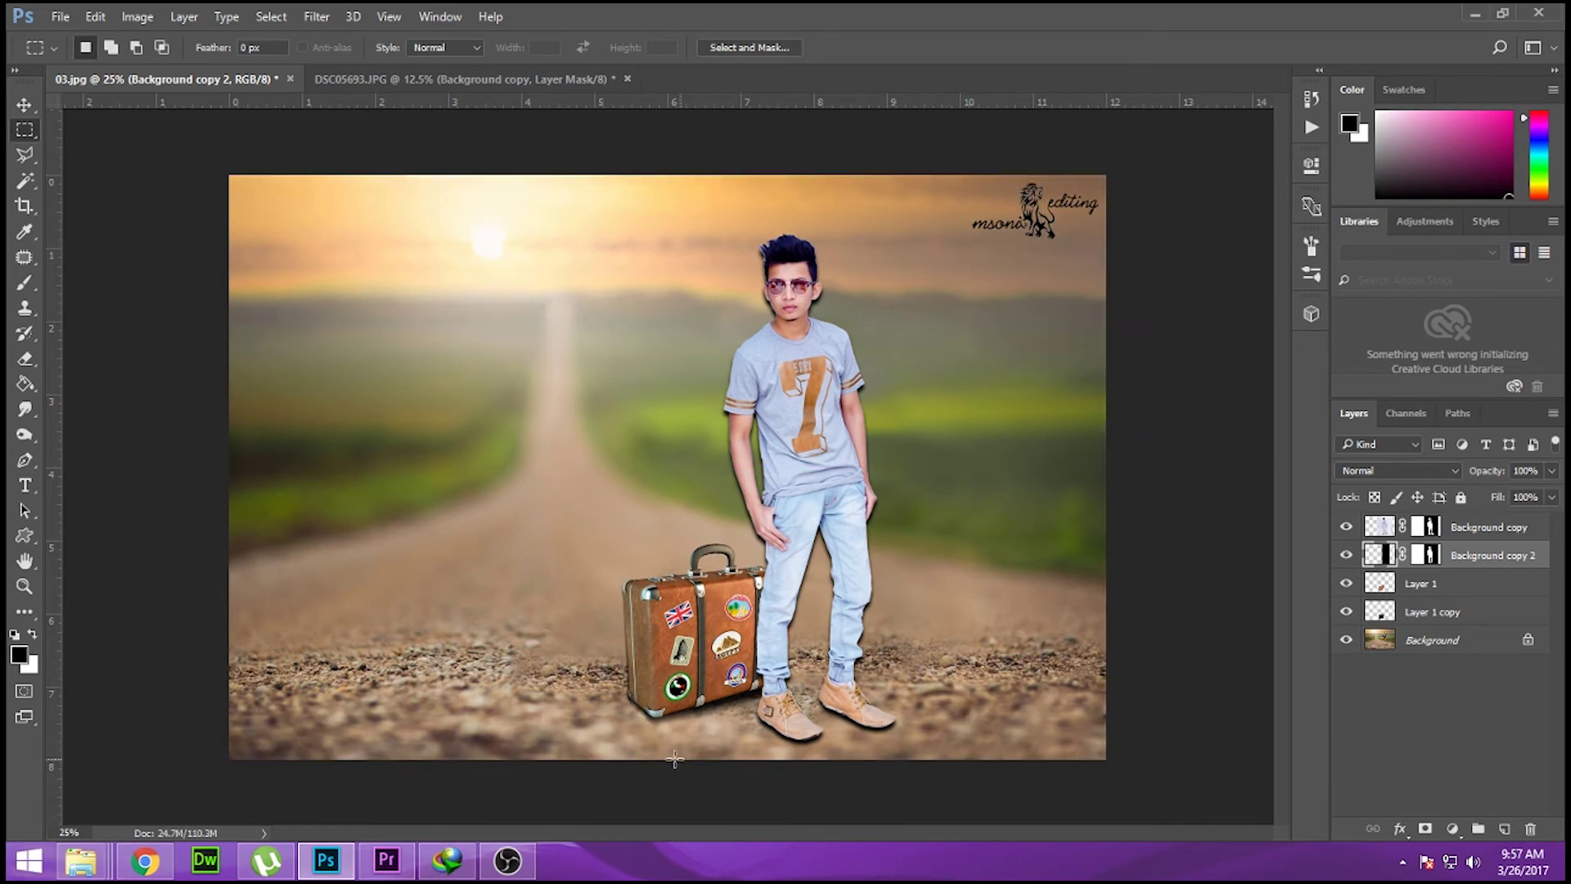
pyautogui.hotkey('ctrl', 'd')
pyautogui.click(25, 364)
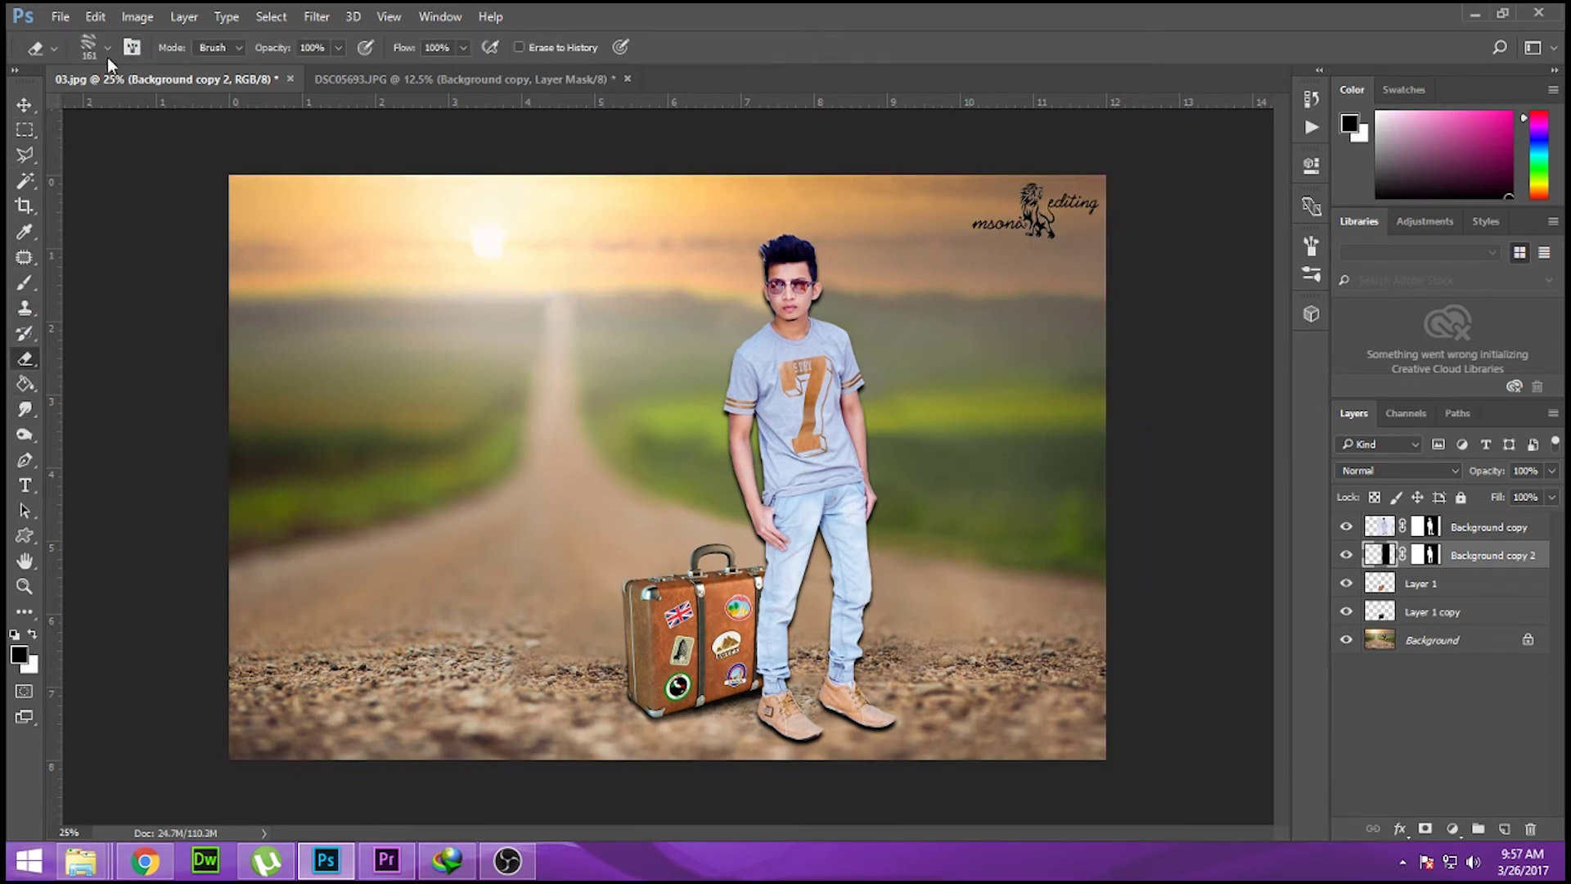
# Step: Duplicate the man as Background copy 3, set it to Darken, and zoom onto his face
pyautogui.click(107, 46)
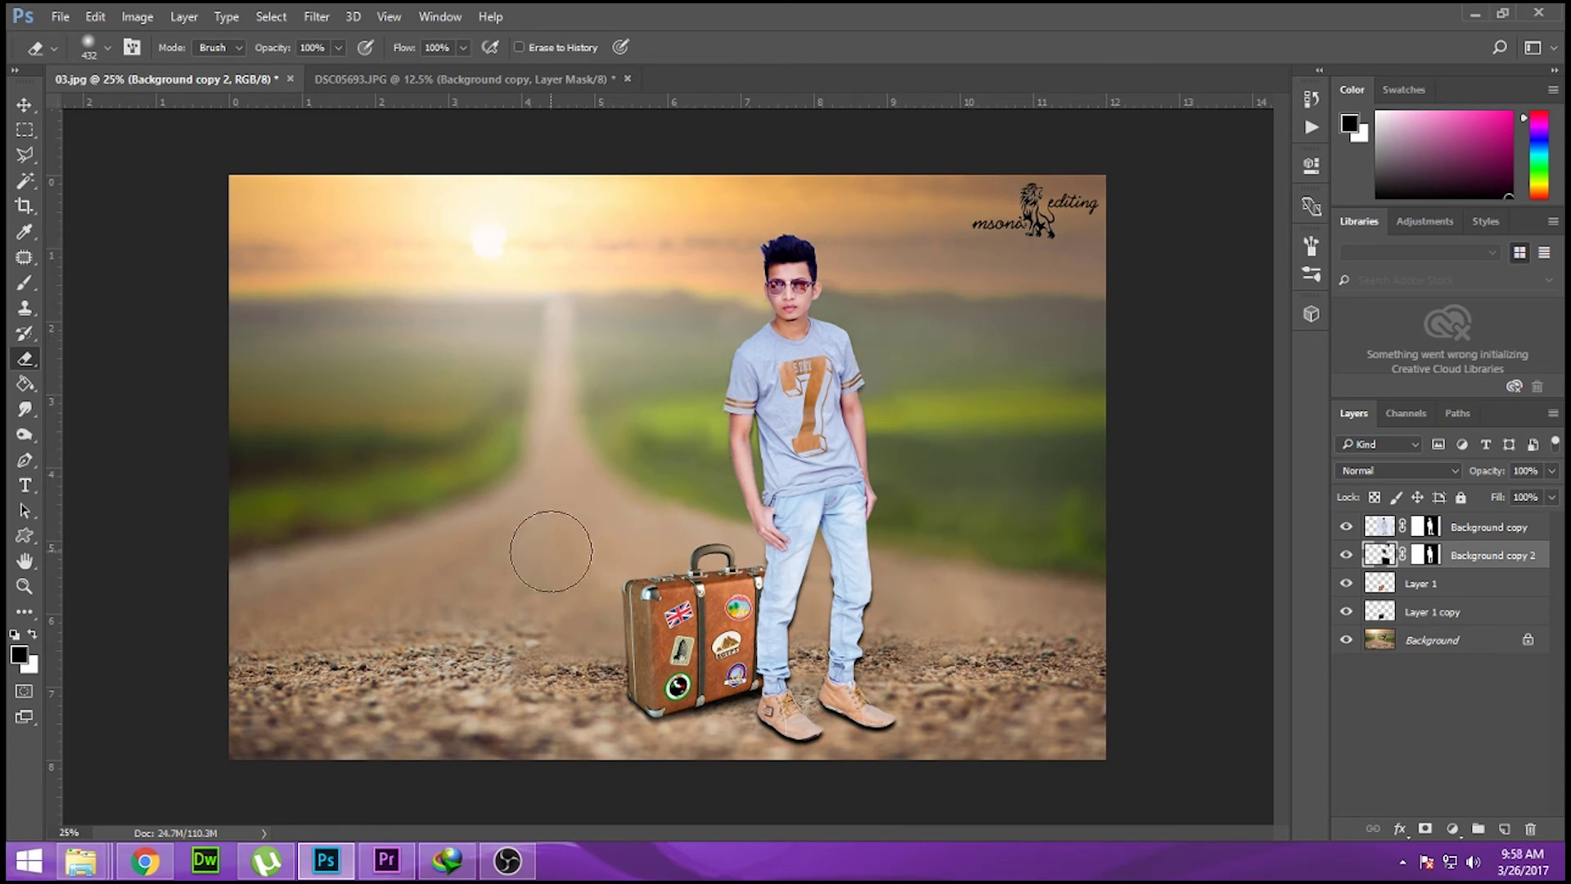
pyautogui.click(24, 104)
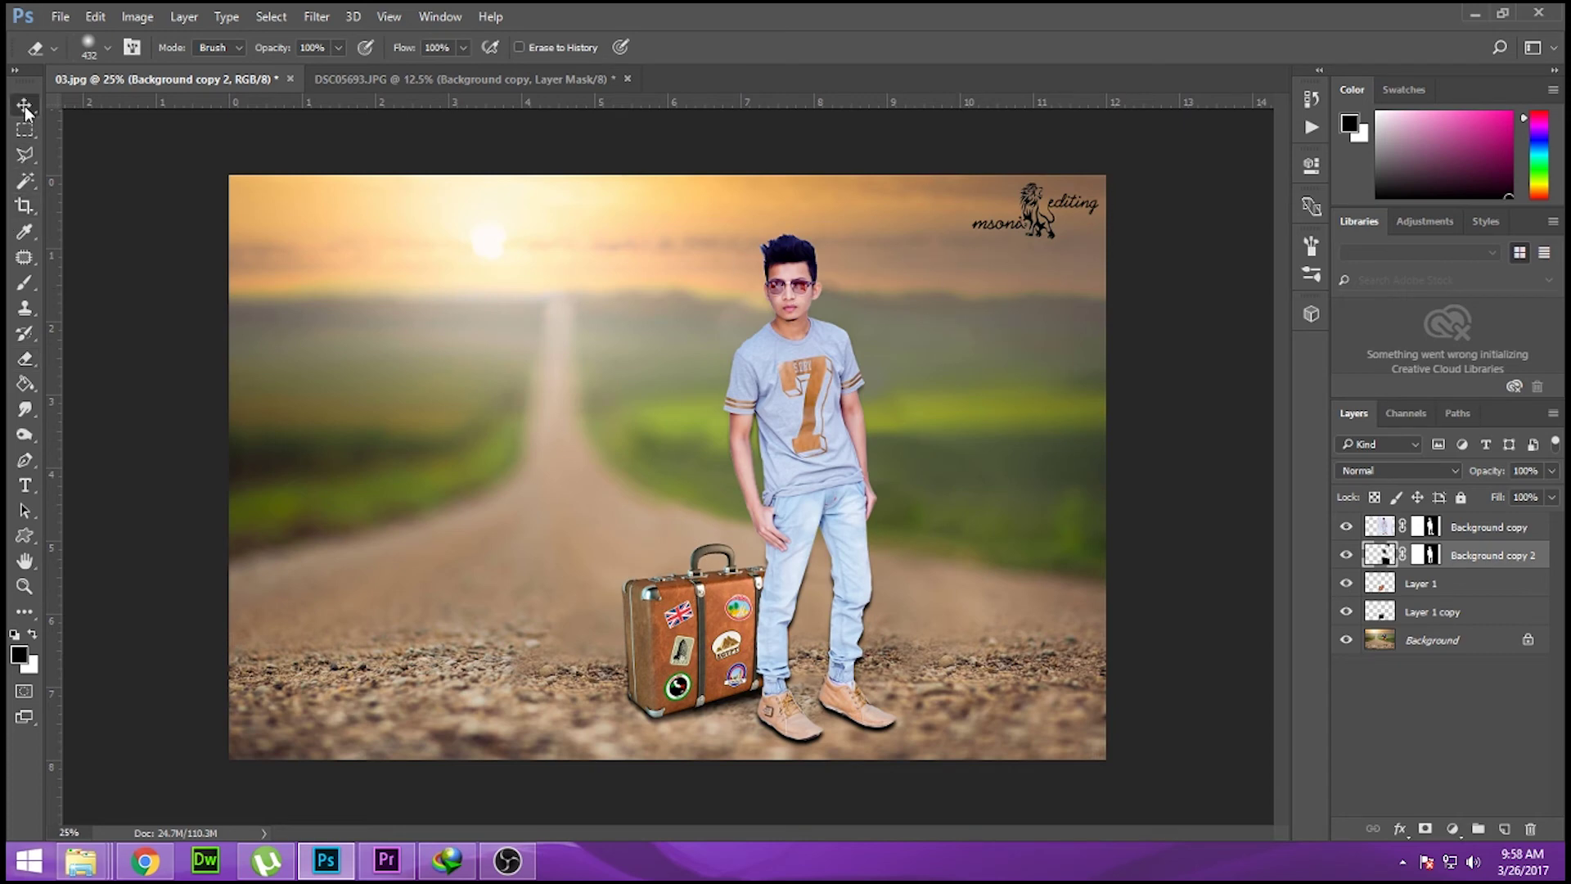
pyautogui.hotkey('ctrl', 'j')
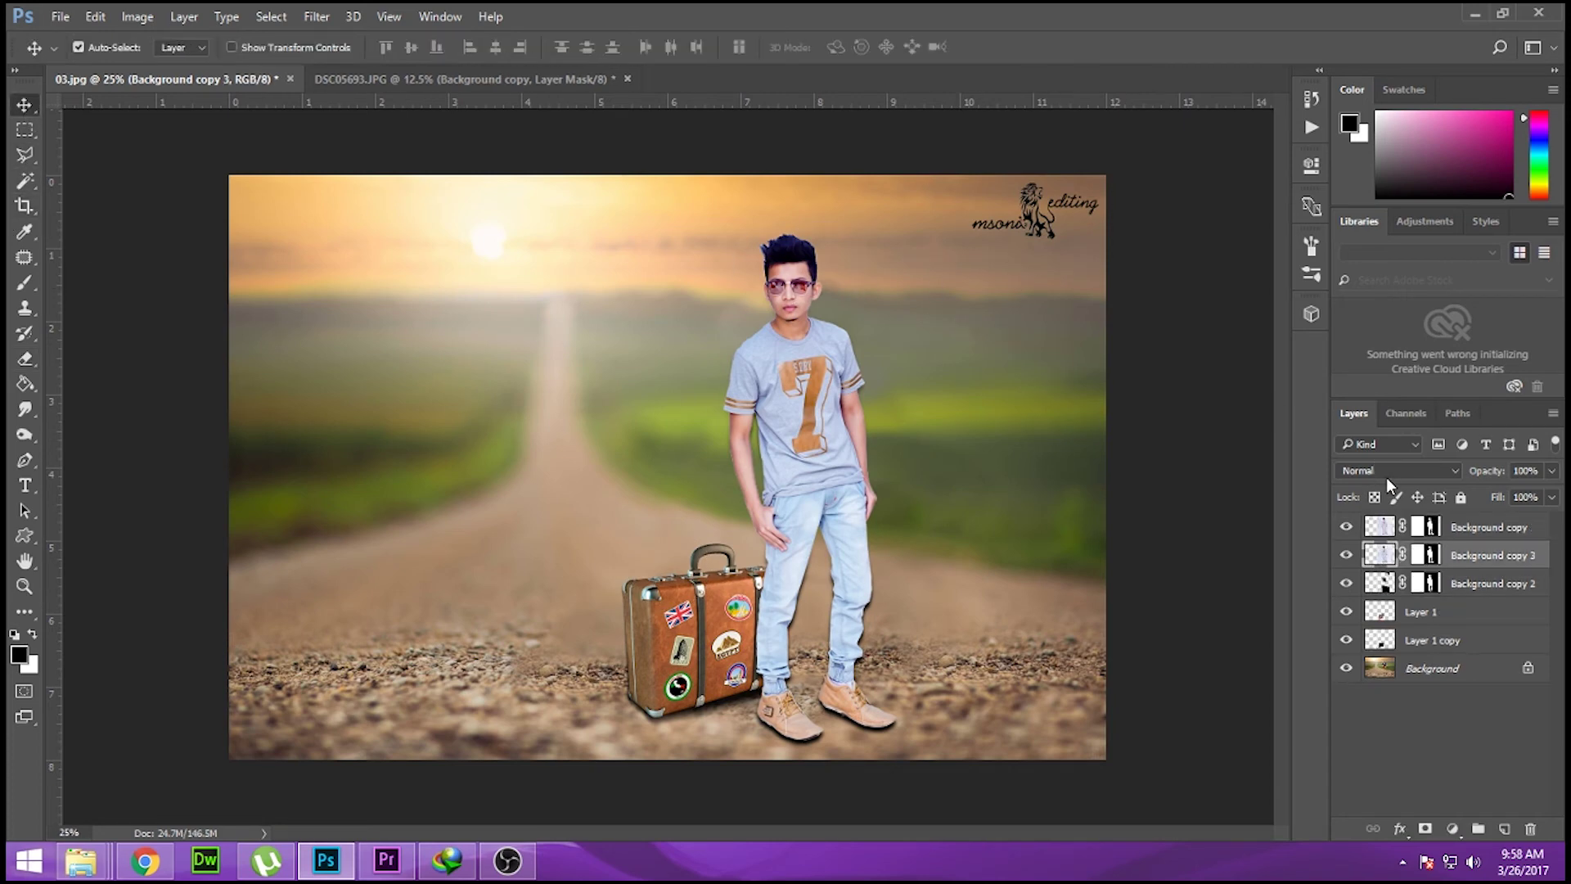
pyautogui.click(1386, 471)
pyautogui.click(1080, 390)
pyautogui.hotkey('ctrl', '+')
pyautogui.hotkey('ctrl', '+')
pyautogui.hotkey('ctrl', '+')
pyautogui.hotkey('ctrl', '+')
pyautogui.hotkey('ctrl', '+')
pyautogui.scroll(5, 691, 334)
pyautogui.hotkey('shift', 'alt', 'k')
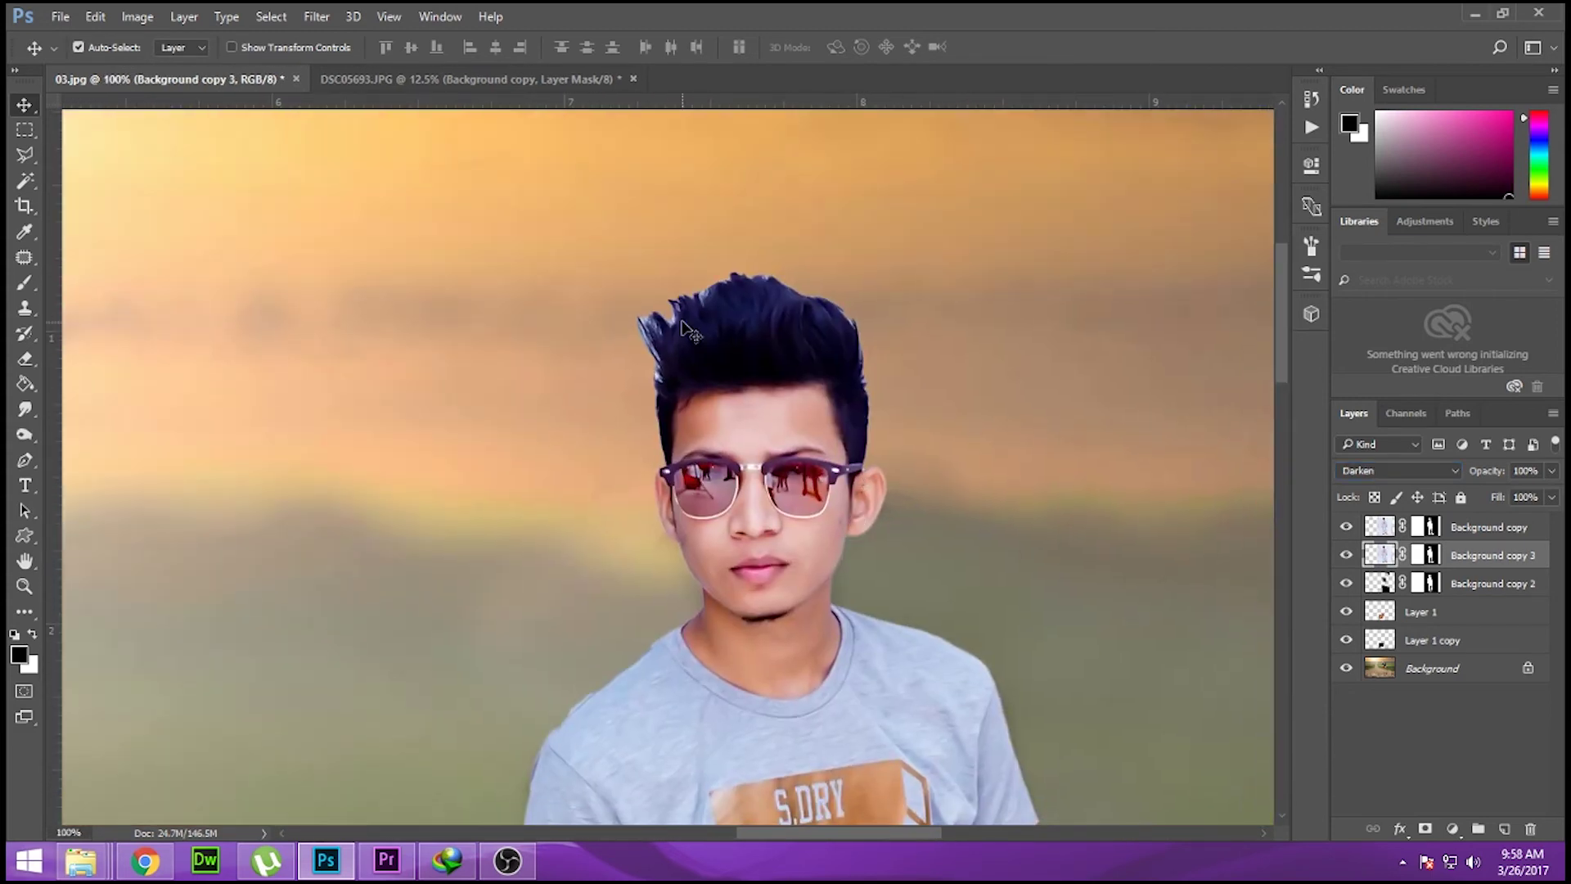
pyautogui.hotkey('ctrl', '+')
pyautogui.moveTo(852, 356); pyautogui.dragTo(828, 432)
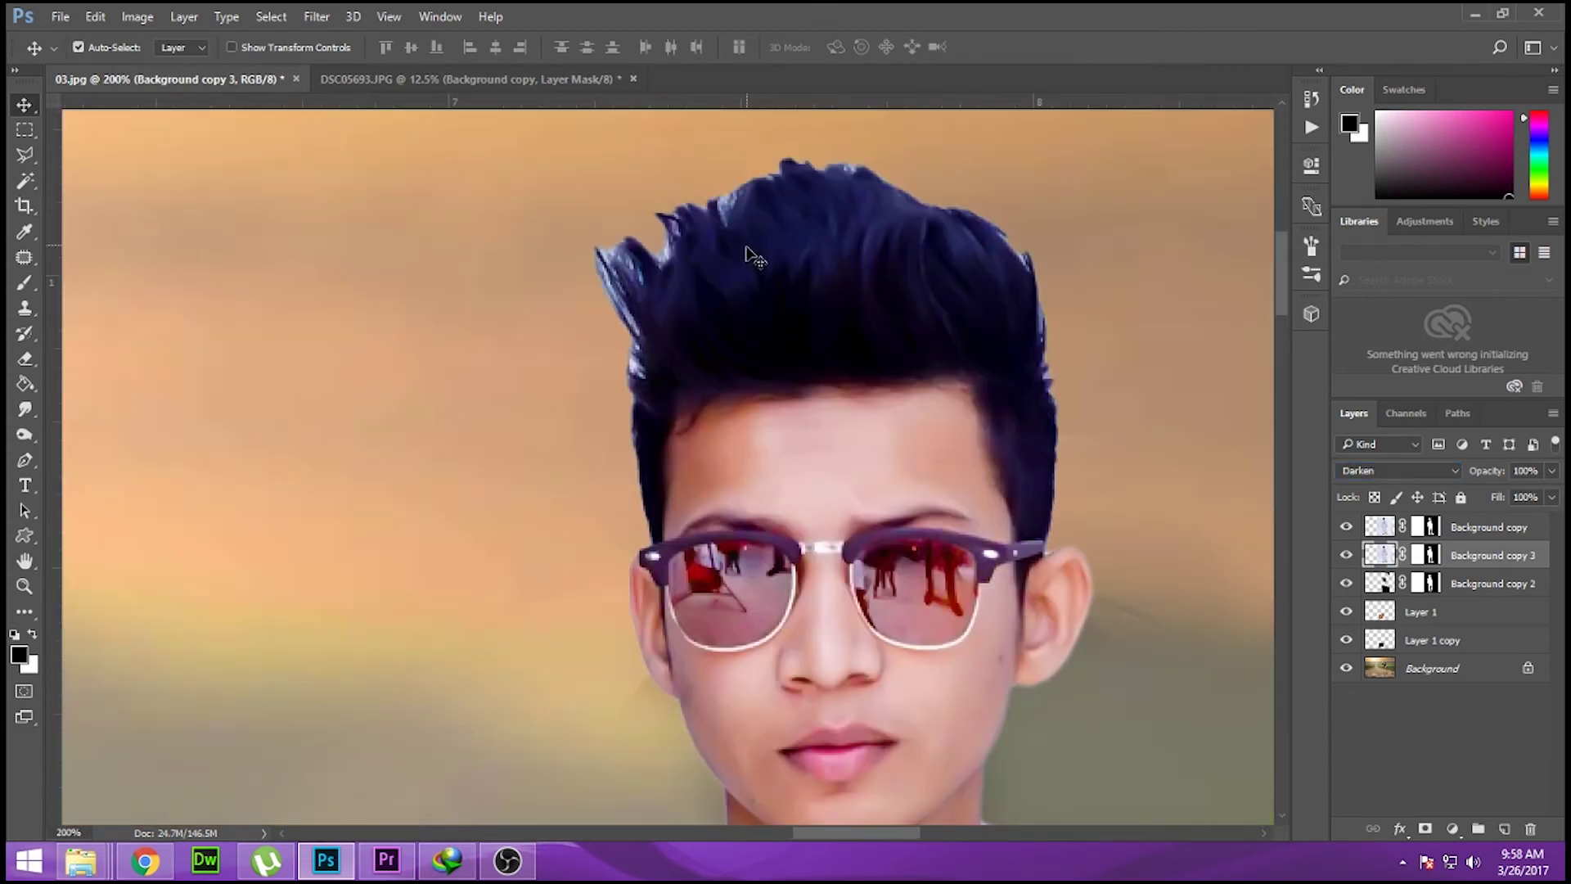
# Step: Set Background copy 3 to Multiply and erase the left hair edge with a 36 px eraser
pyautogui.click(1386, 471)
pyautogui.click(1370, 538)
pyautogui.click(1379, 535)
pyautogui.click(25, 358)
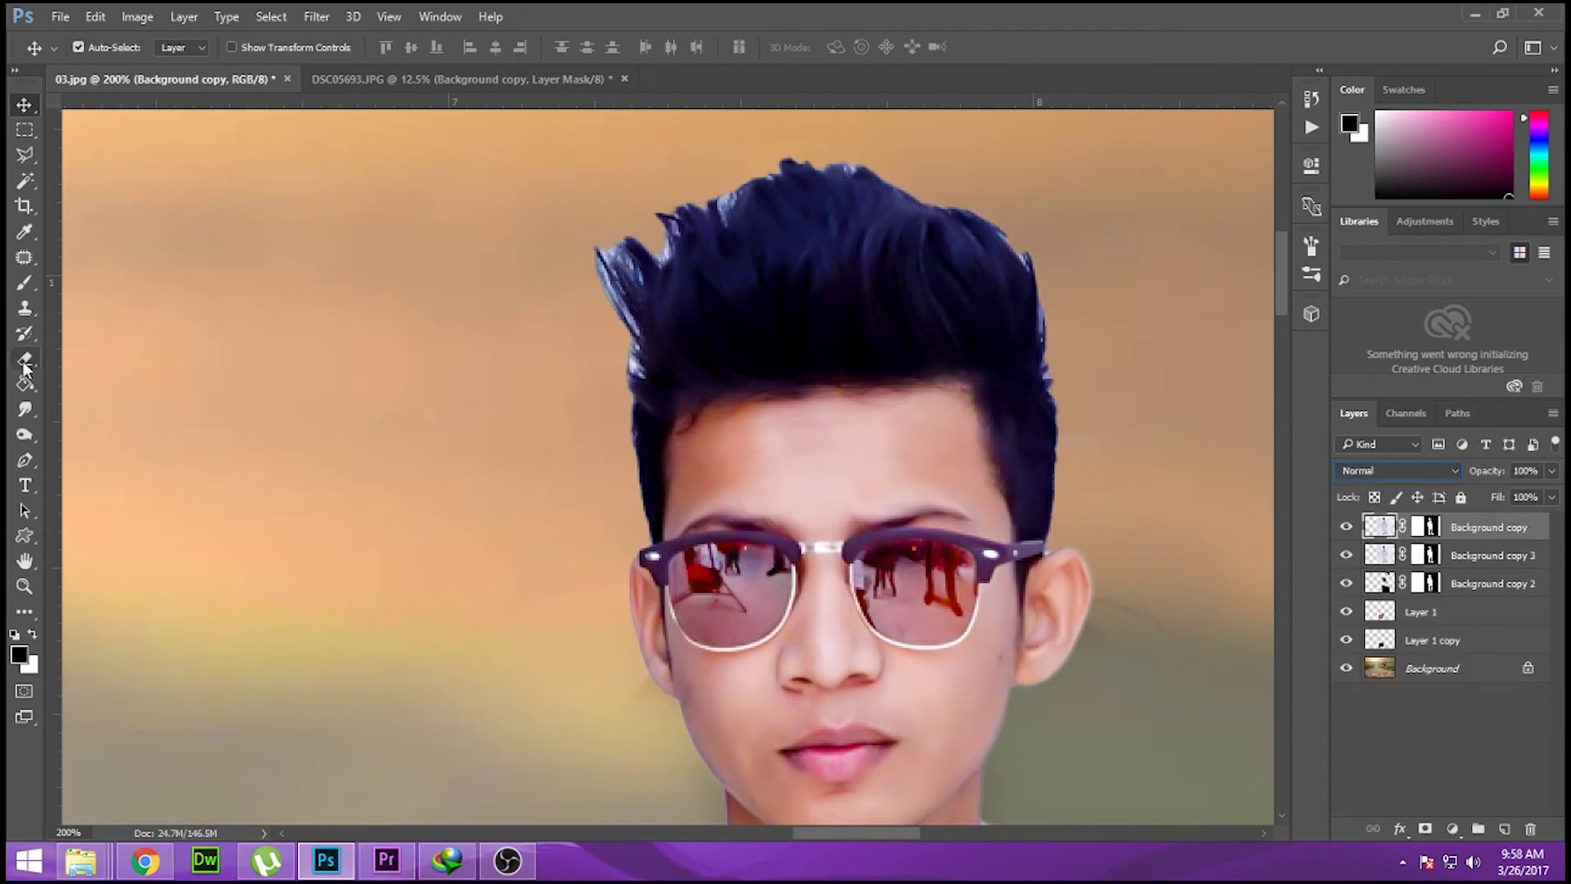
pyautogui.click(107, 47)
pyautogui.moveTo(221, 107); pyautogui.dragTo(145, 108)
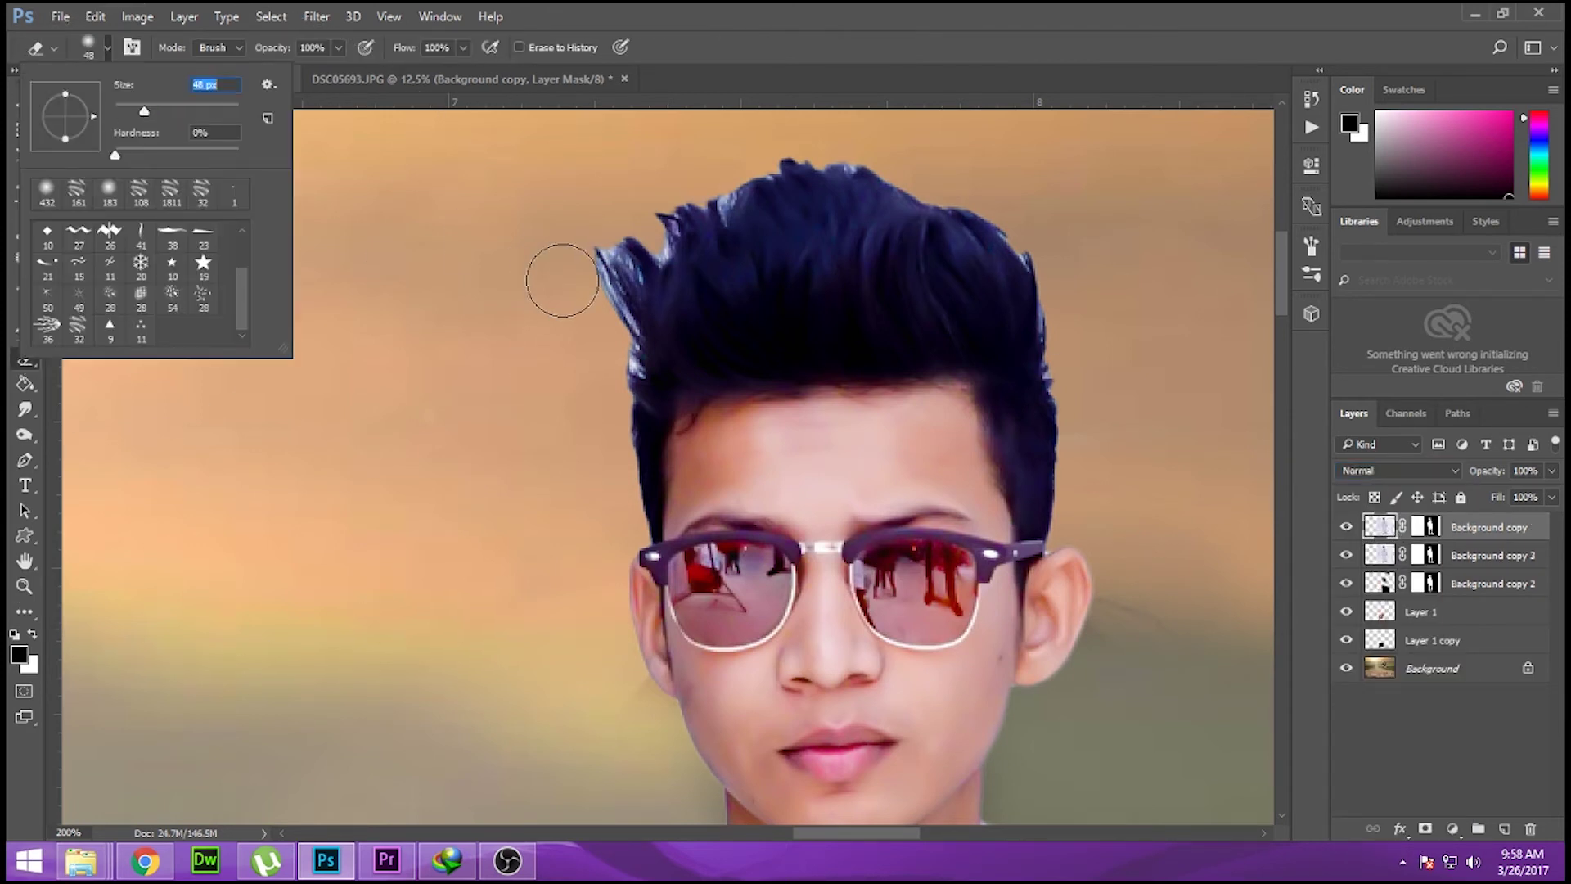
pyautogui.click(1347, 527)
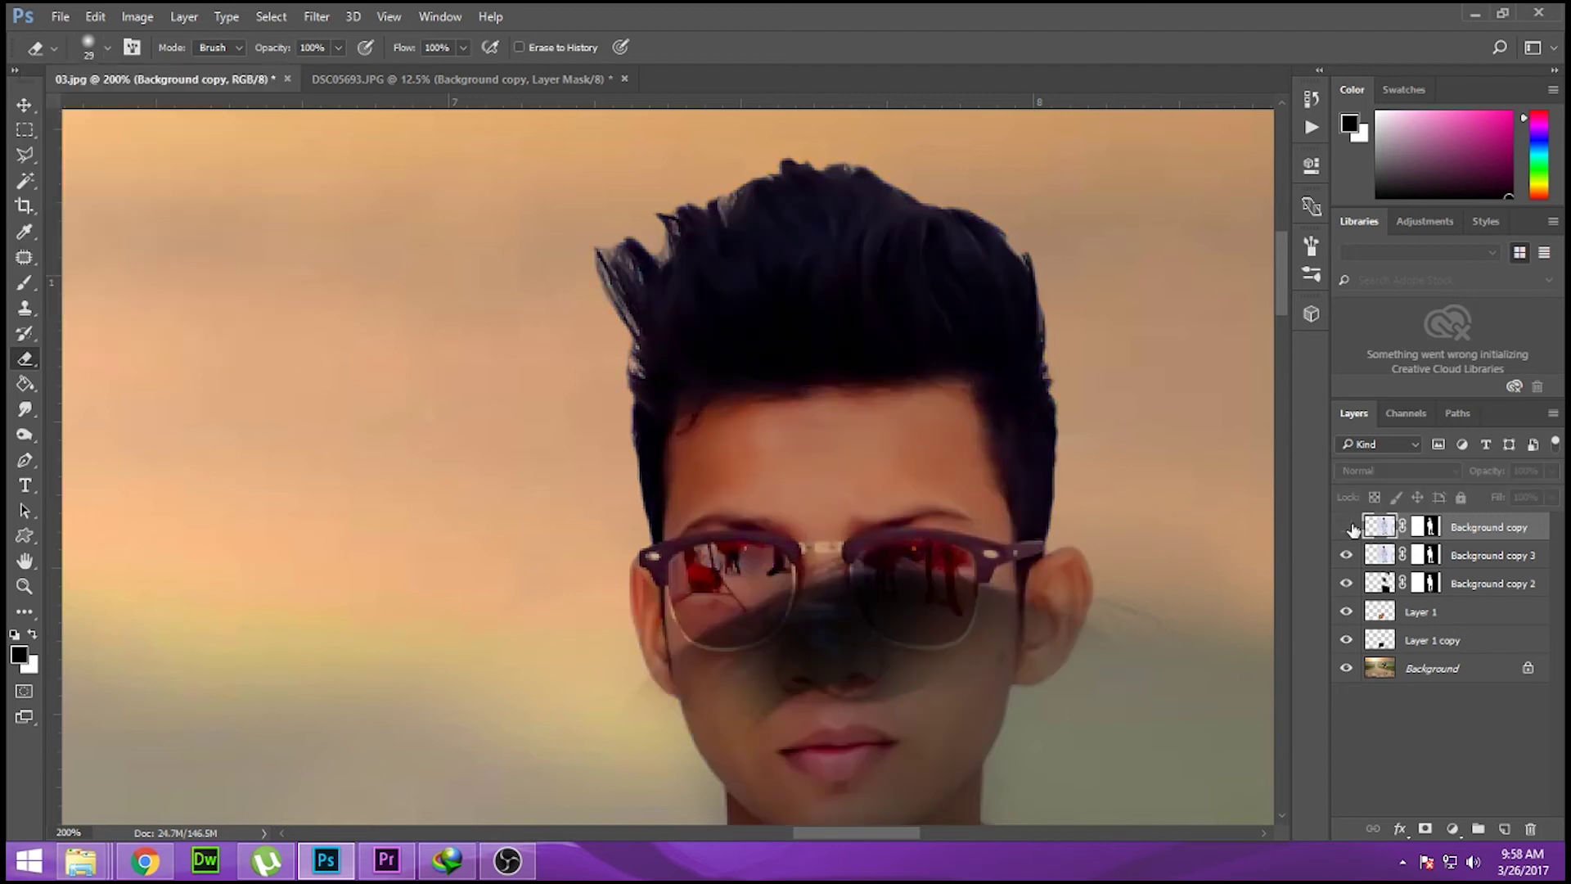
pyautogui.click(1348, 528)
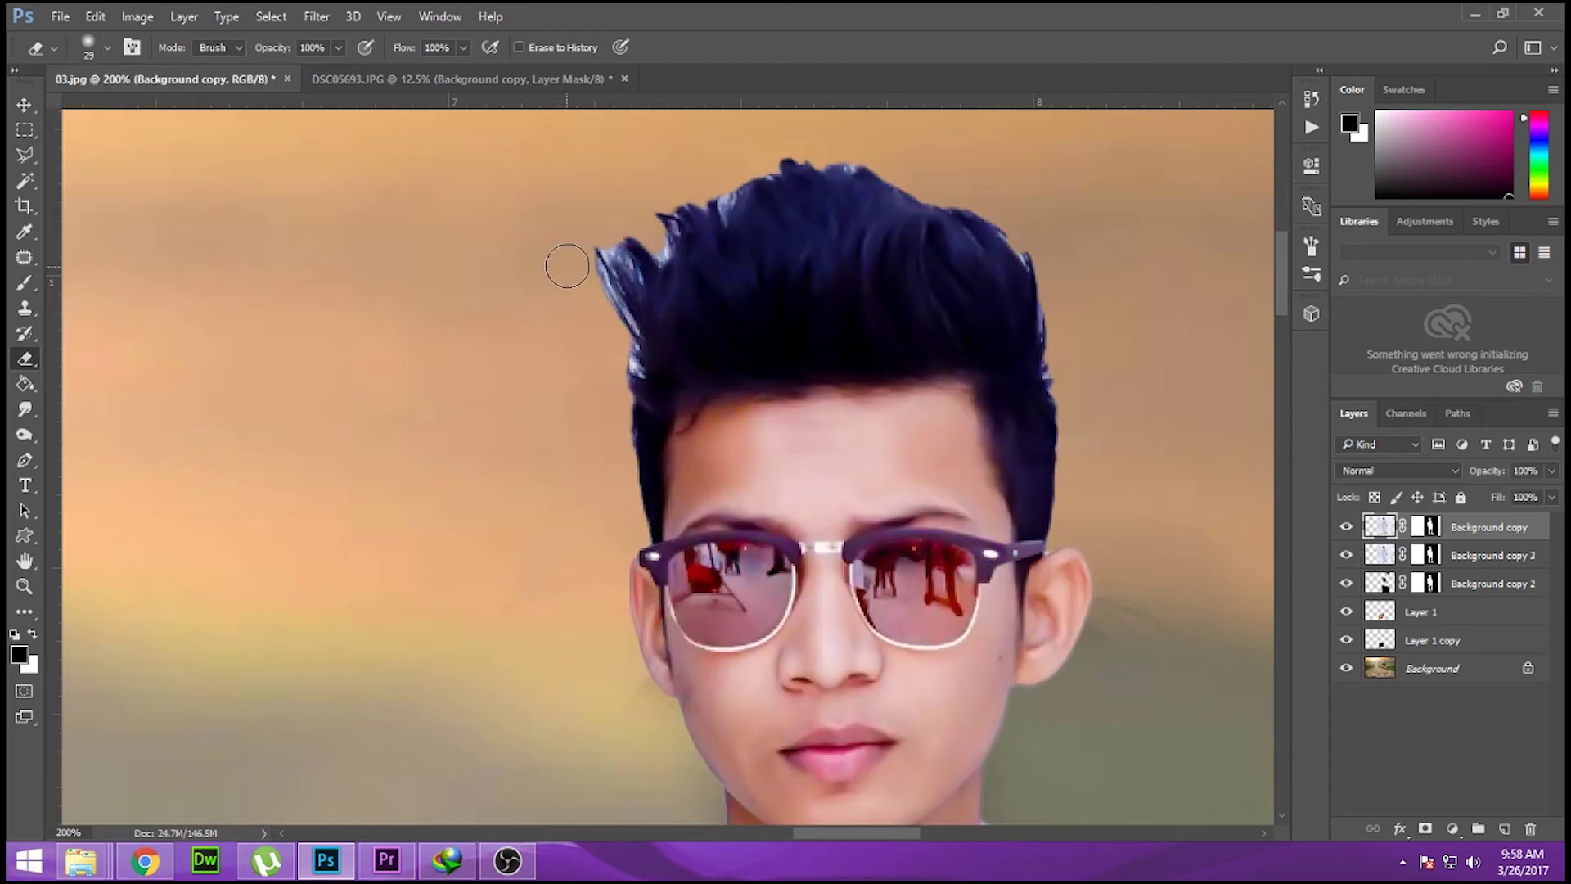
pyautogui.moveTo(567, 265)
pyautogui.mouseDown()
pyautogui.moveTo(618, 368)
pyautogui.moveTo(655, 245)
pyautogui.moveTo(712, 197)
pyautogui.moveTo(851, 167)
pyautogui.moveTo(1047, 231)
pyautogui.moveTo(1014, 223)
pyautogui.moveTo(1056, 356)
pyautogui.moveTo(1139, 438)
pyautogui.mouseUp()
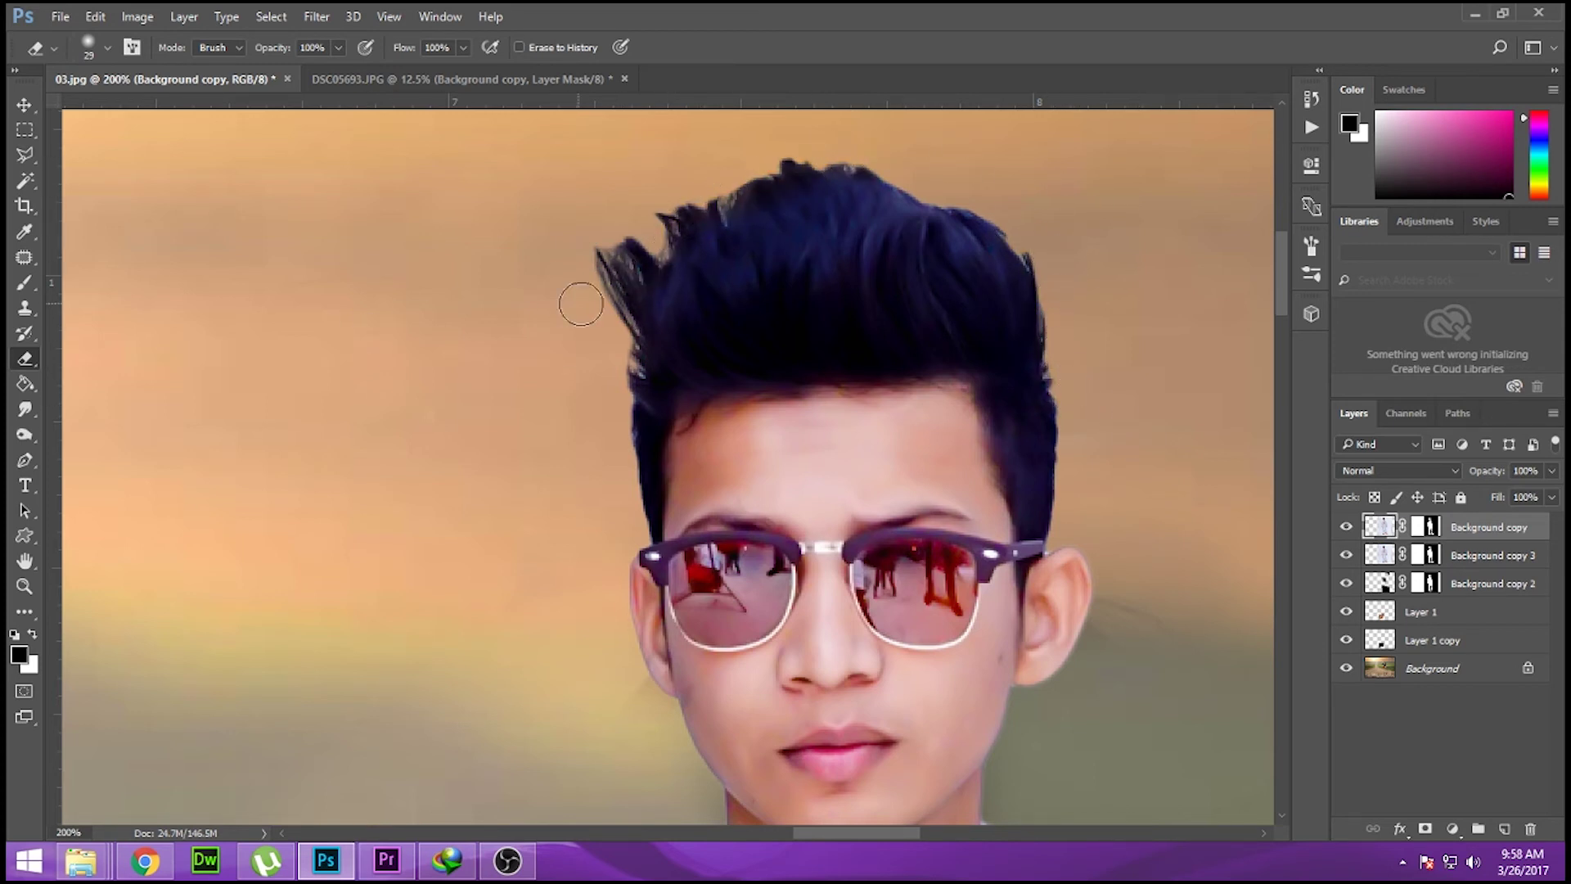
# Step: Choose the hair-shaped 36 brush preset and reselect the Background copy layer
pyautogui.click(107, 48)
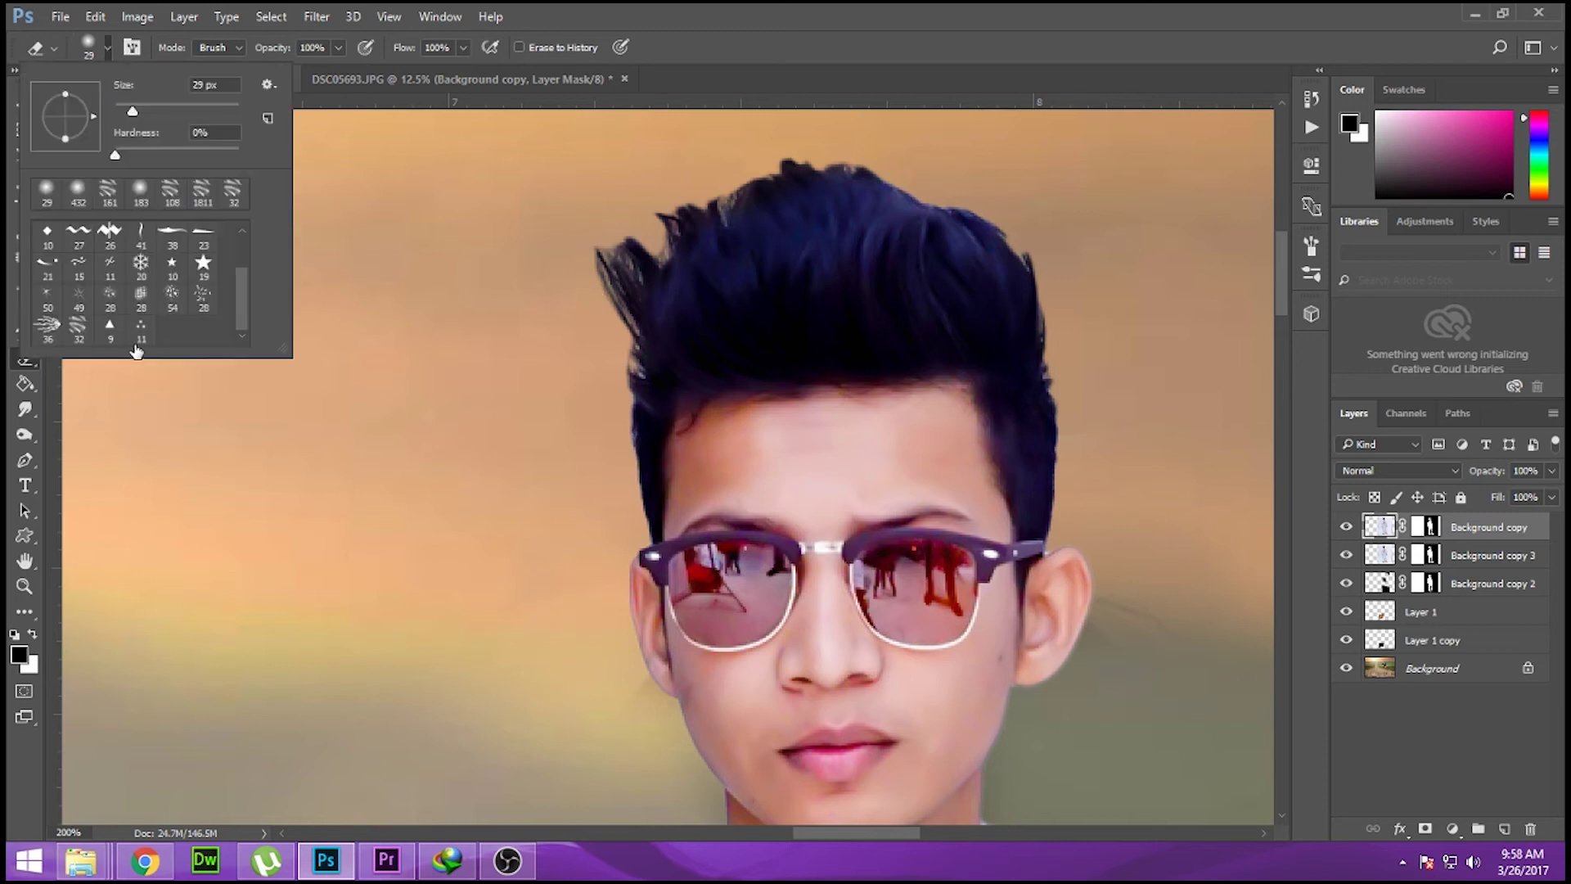
pyautogui.click(46, 325)
pyautogui.click(508, 275)
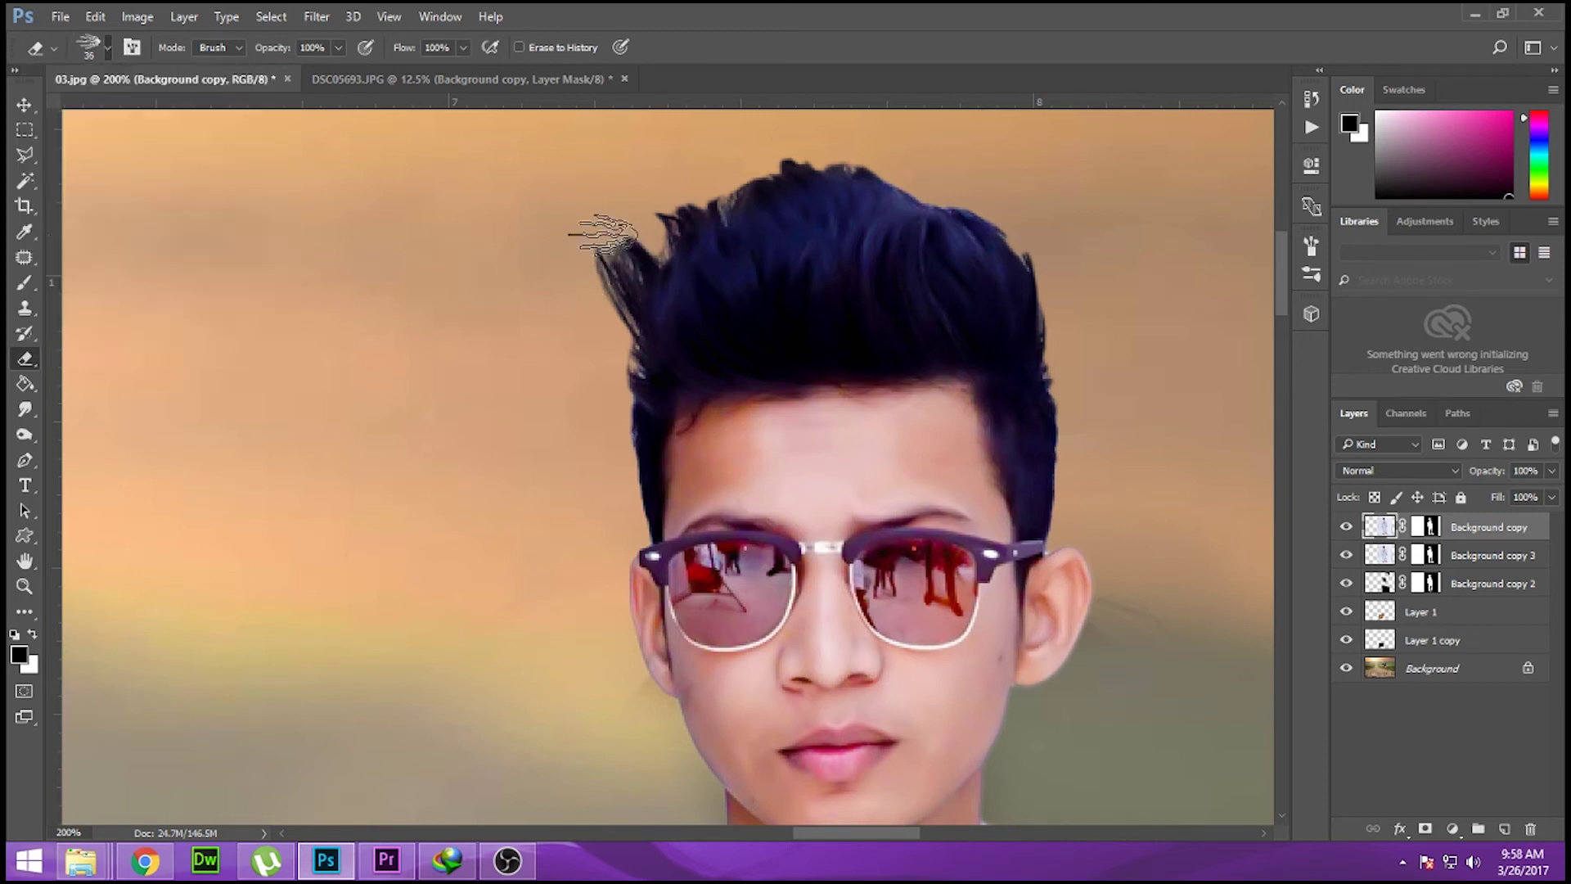
pyautogui.click(1381, 563)
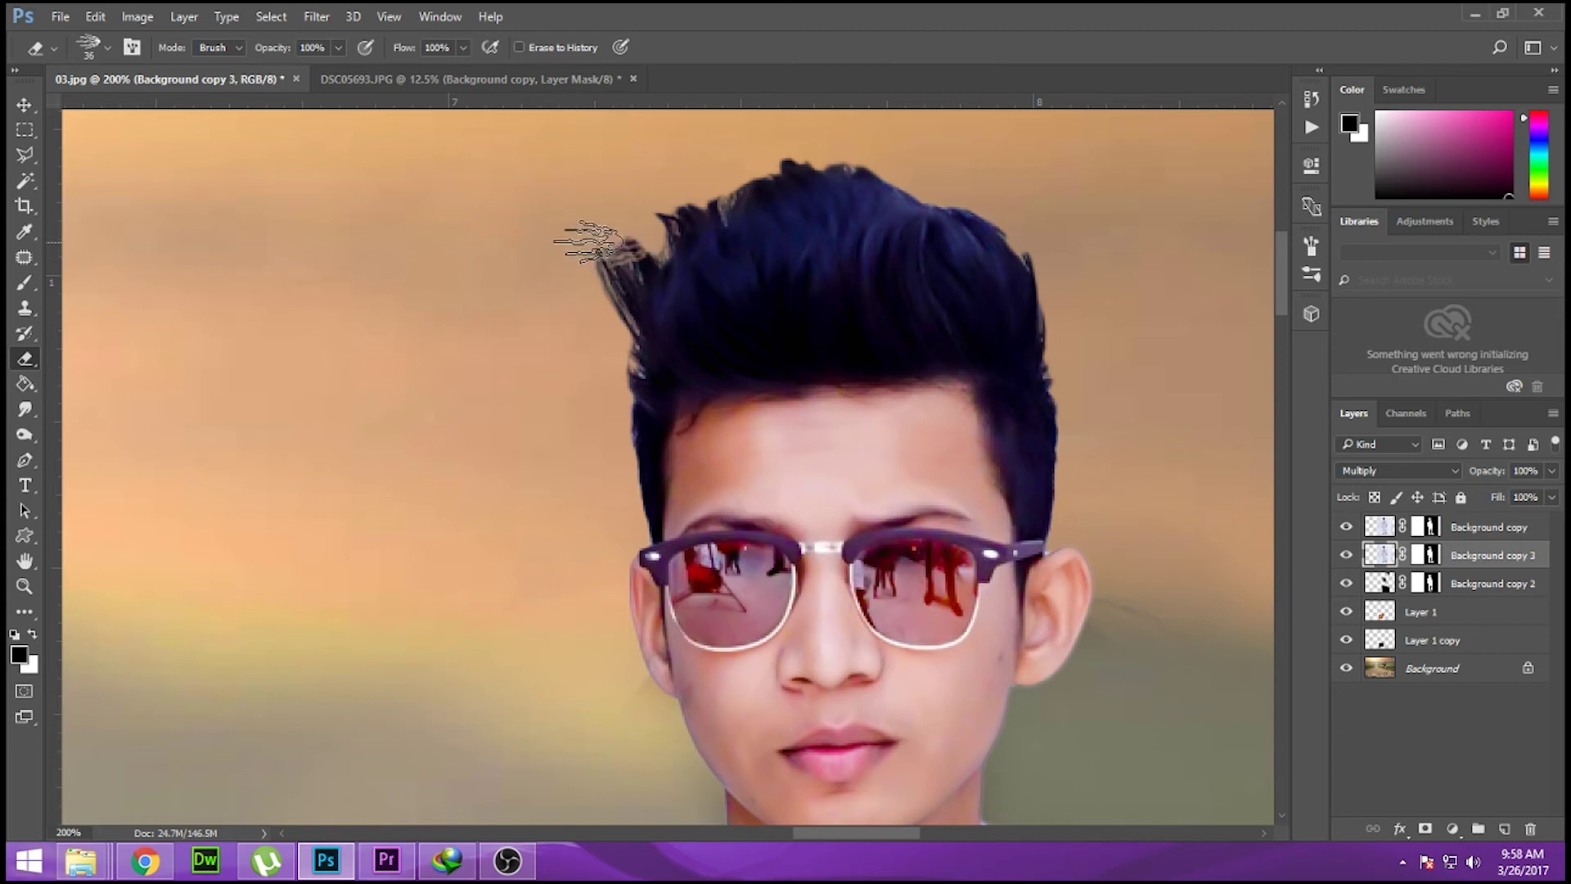
pyautogui.click(1371, 535)
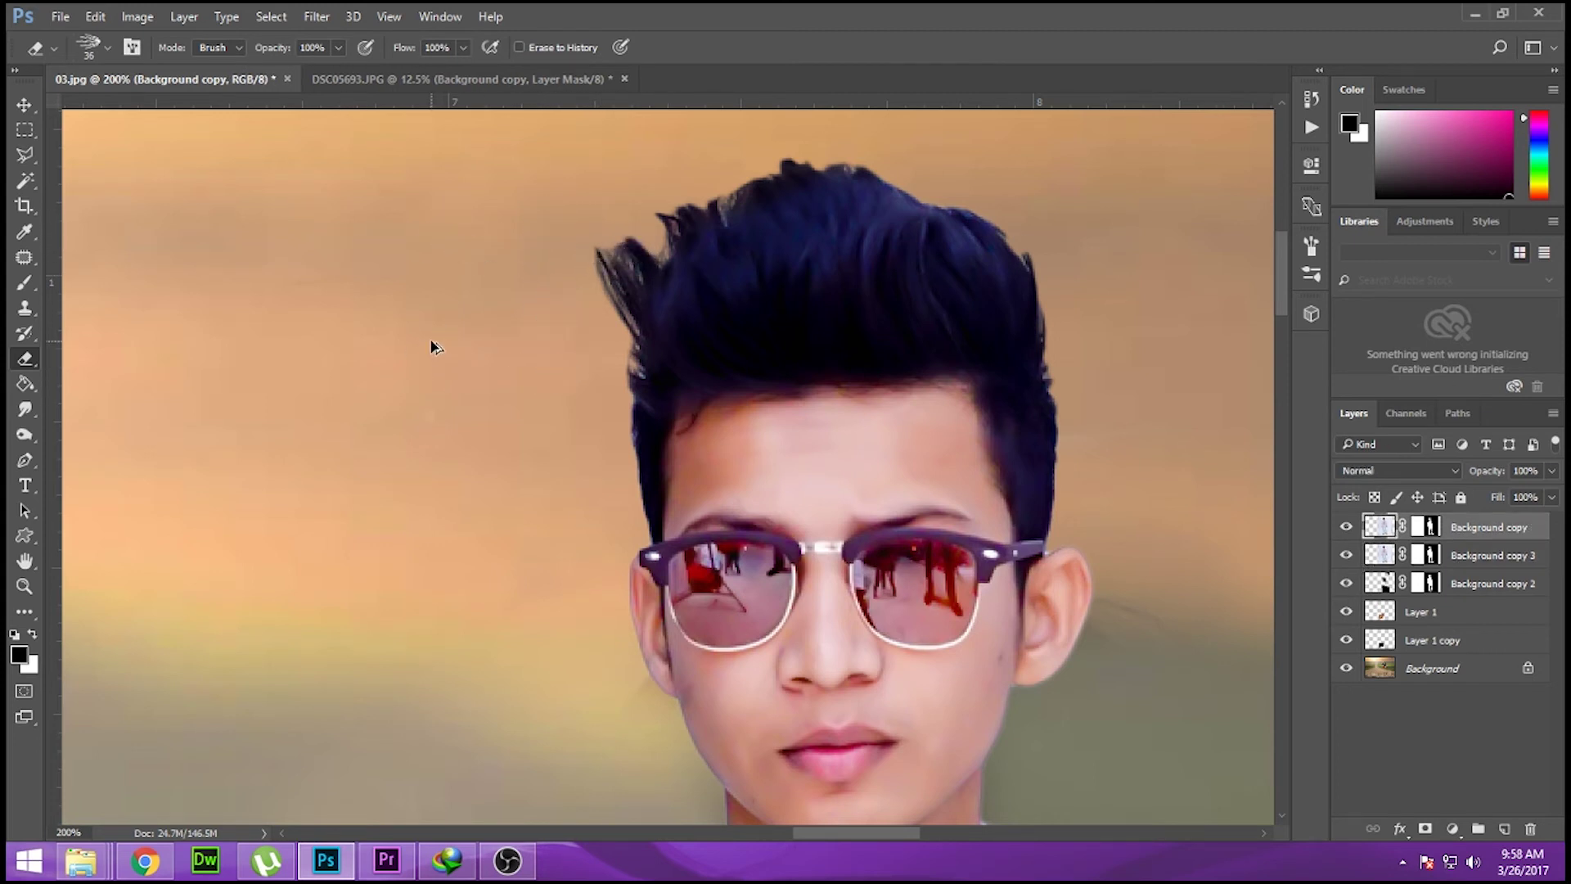
# Step: Set a soft round eraser brush to 9 px, checking Background copy 3 along the way
pyautogui.click(103, 47)
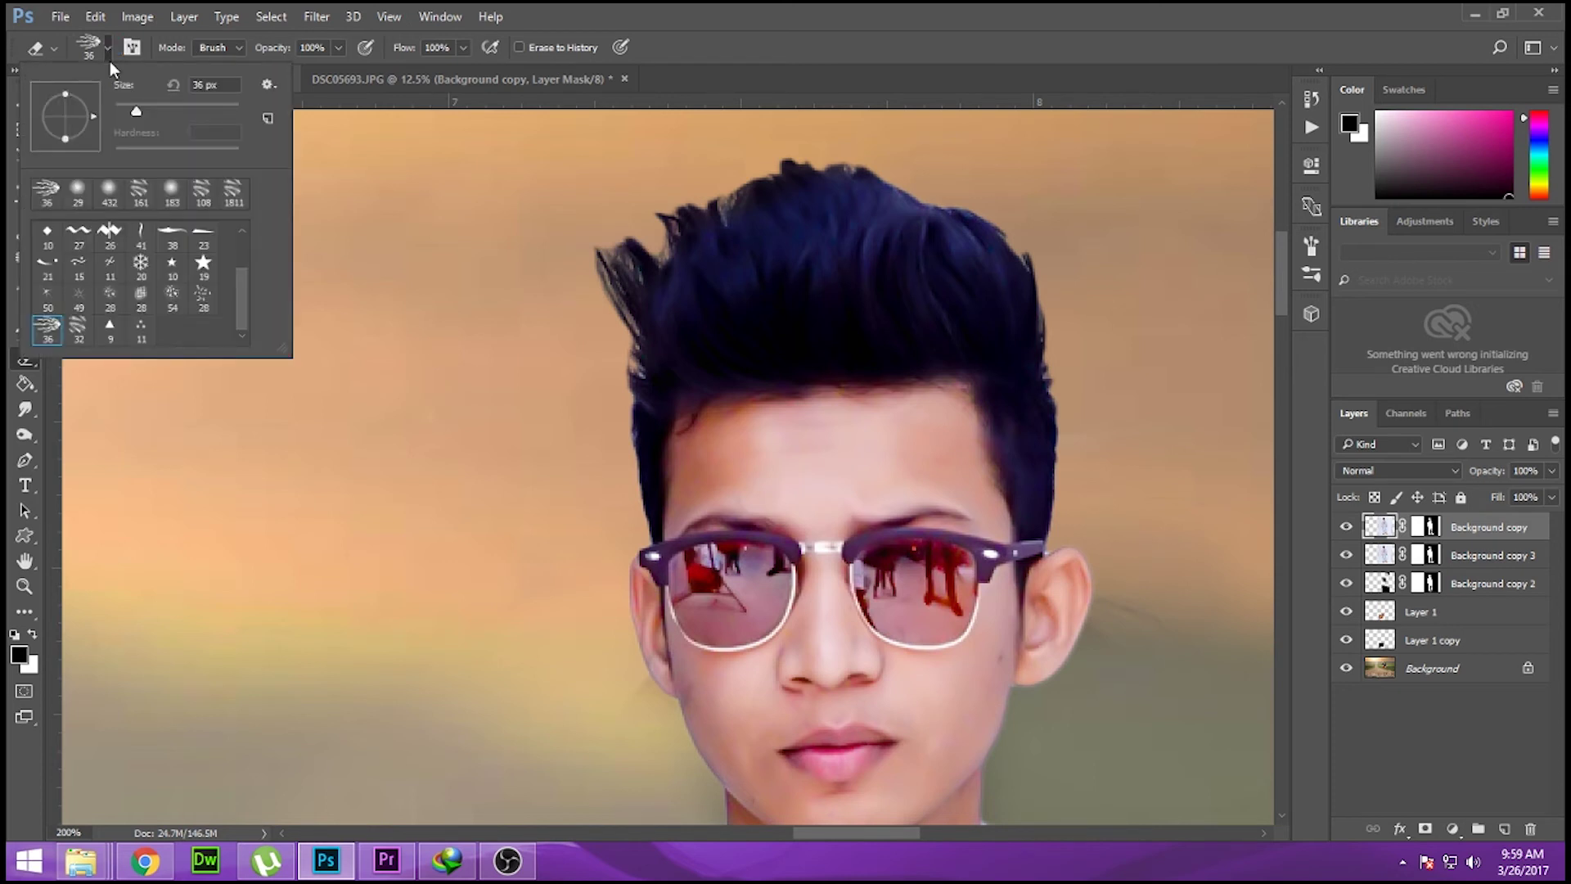
pyautogui.click(171, 193)
pyautogui.click(125, 106)
pyautogui.write('9')
pyautogui.press('Return')
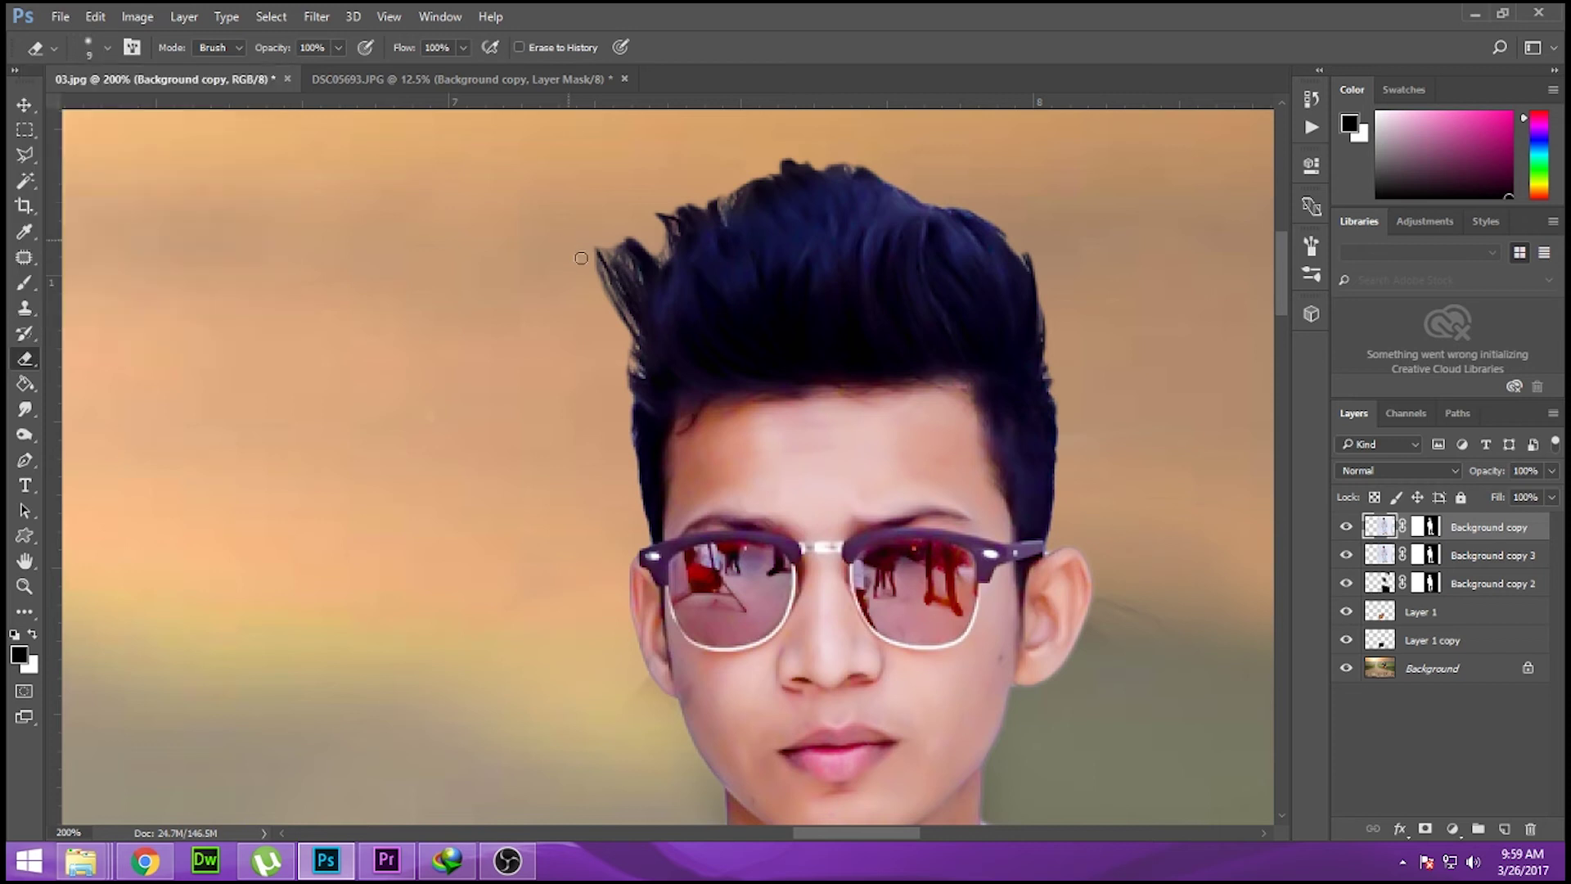
pyautogui.hotkey('alt', '[')
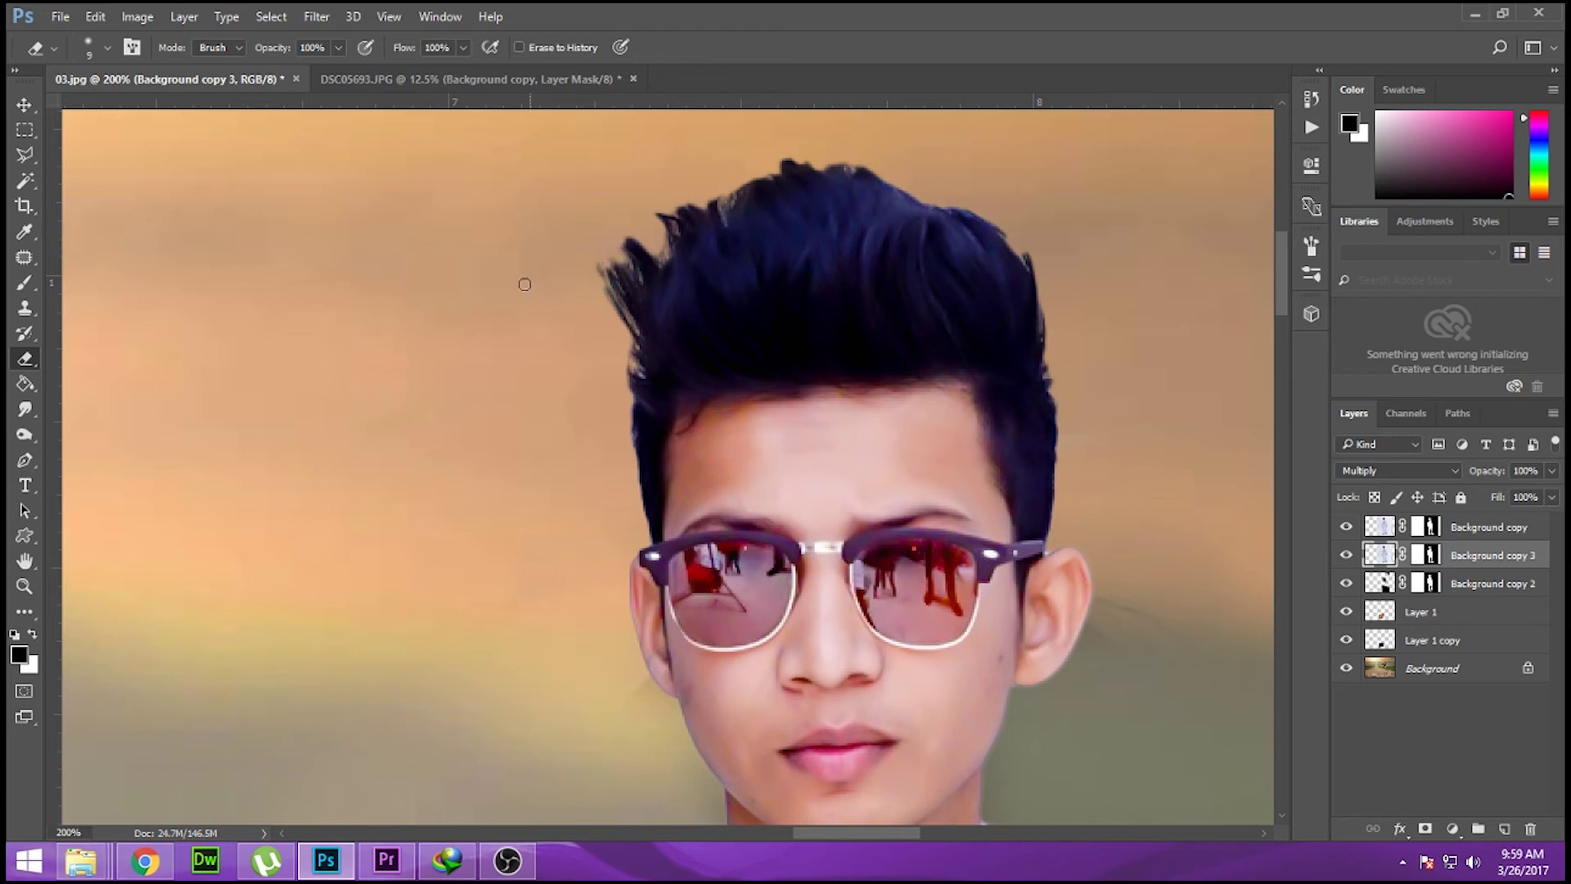
pyautogui.hotkey('alt', ']')
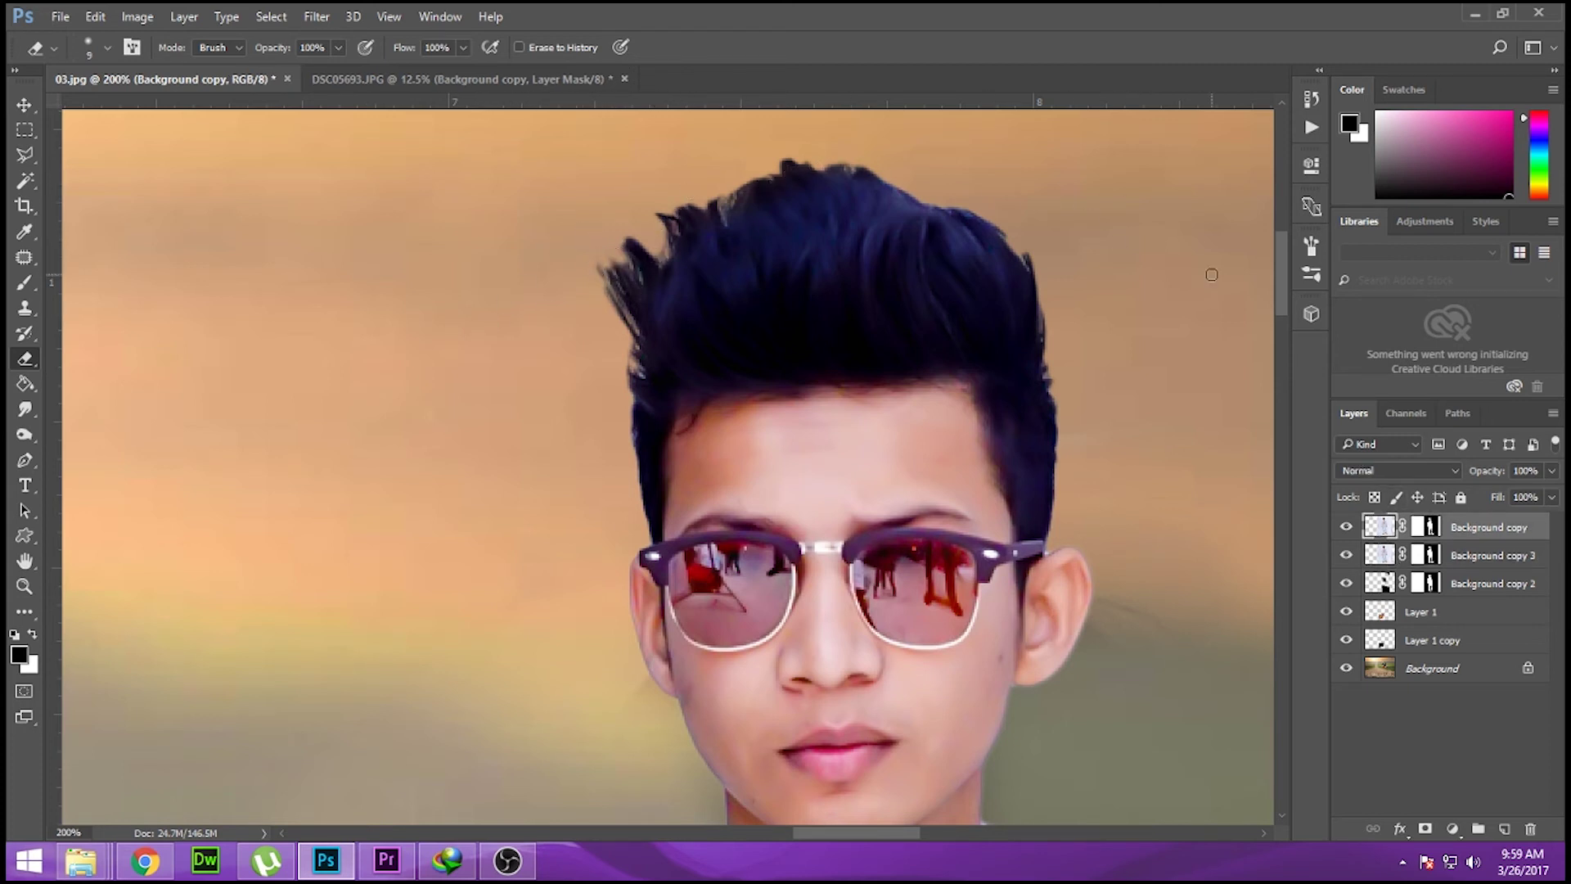
pyautogui.click(24, 435)
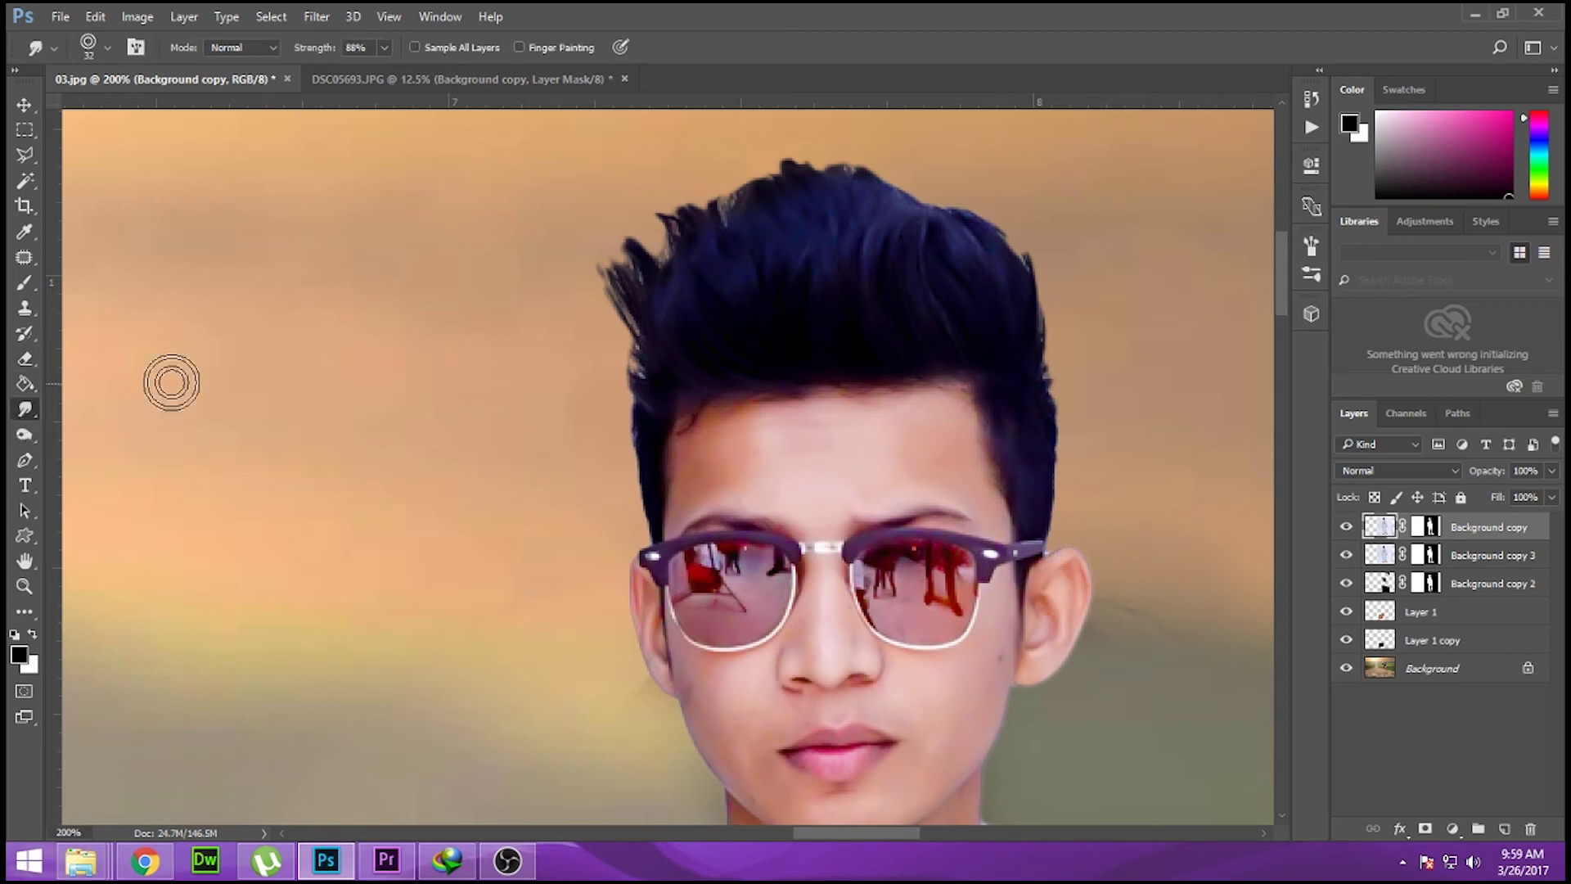
# Step: Switch the toning tool from Dodge to Burn
pyautogui.rightClick(24, 435)
pyautogui.click(94, 452)
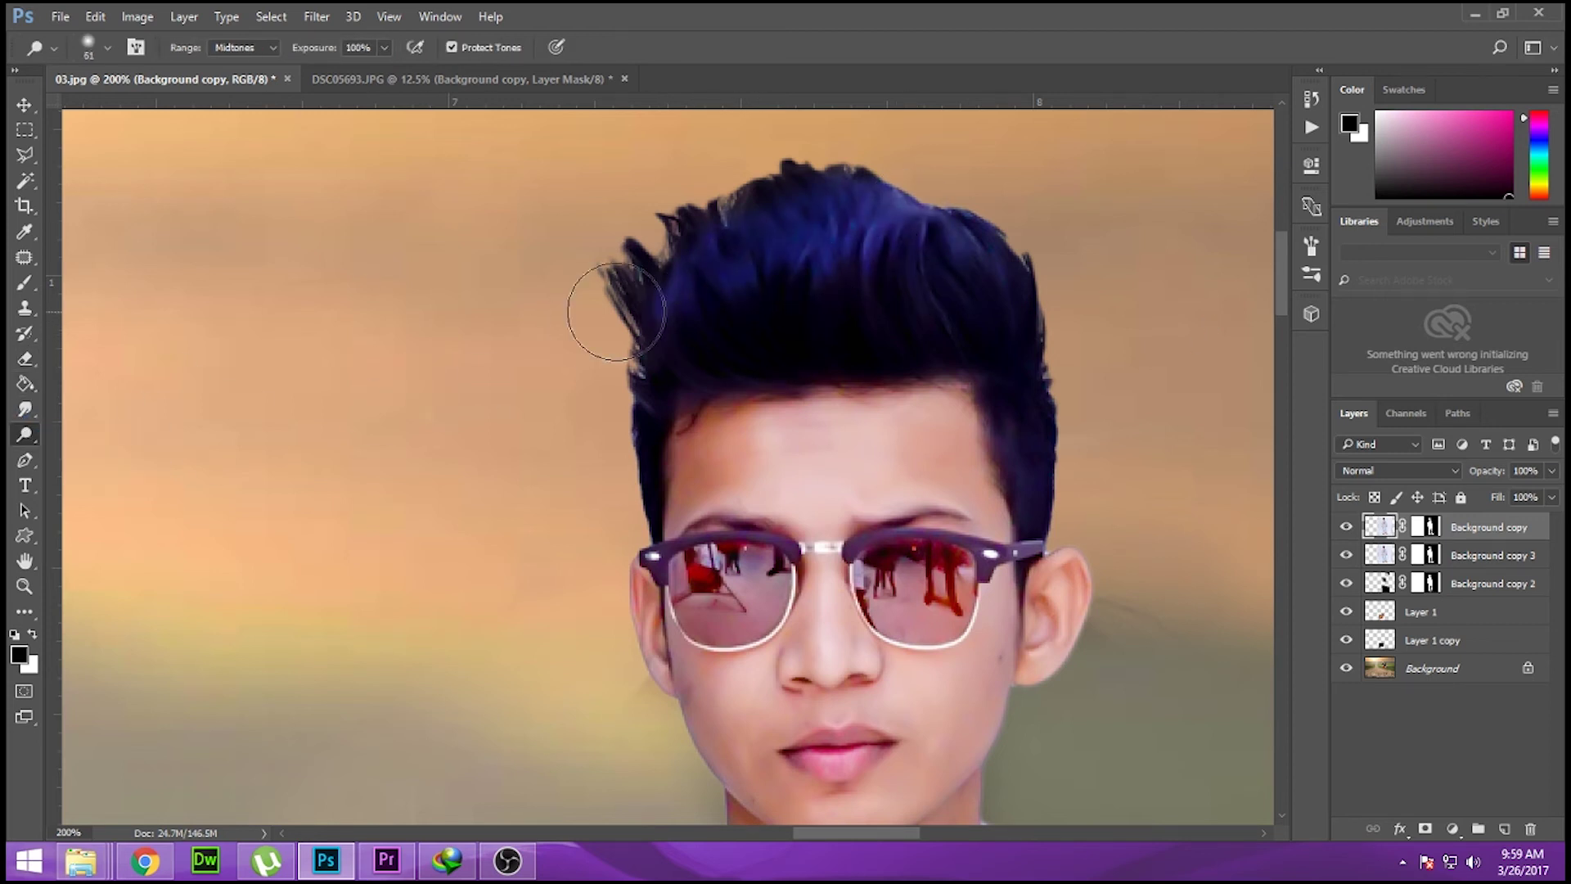
pyautogui.rightClick(25, 434)
pyautogui.click(126, 459)
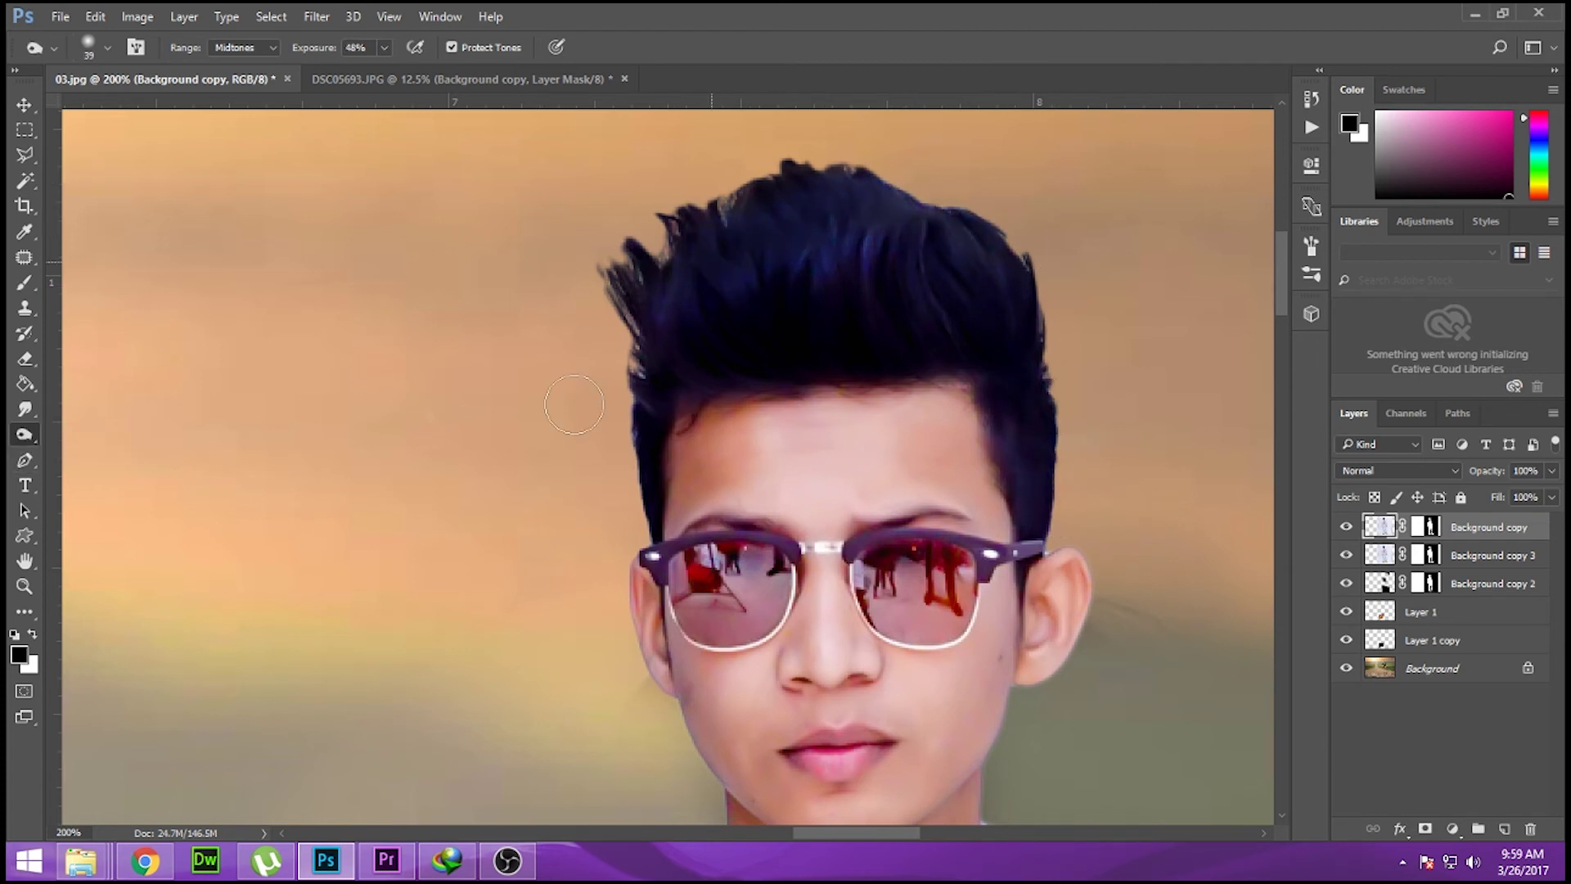
pyautogui.scroll(-5, 611, 554)
pyautogui.rightClick(25, 435)
pyautogui.click(81, 455)
# Step: Add an empty Layer 2 on top, set a 108 px brush, and fit the whole composite in view
pyautogui.click(1503, 827)
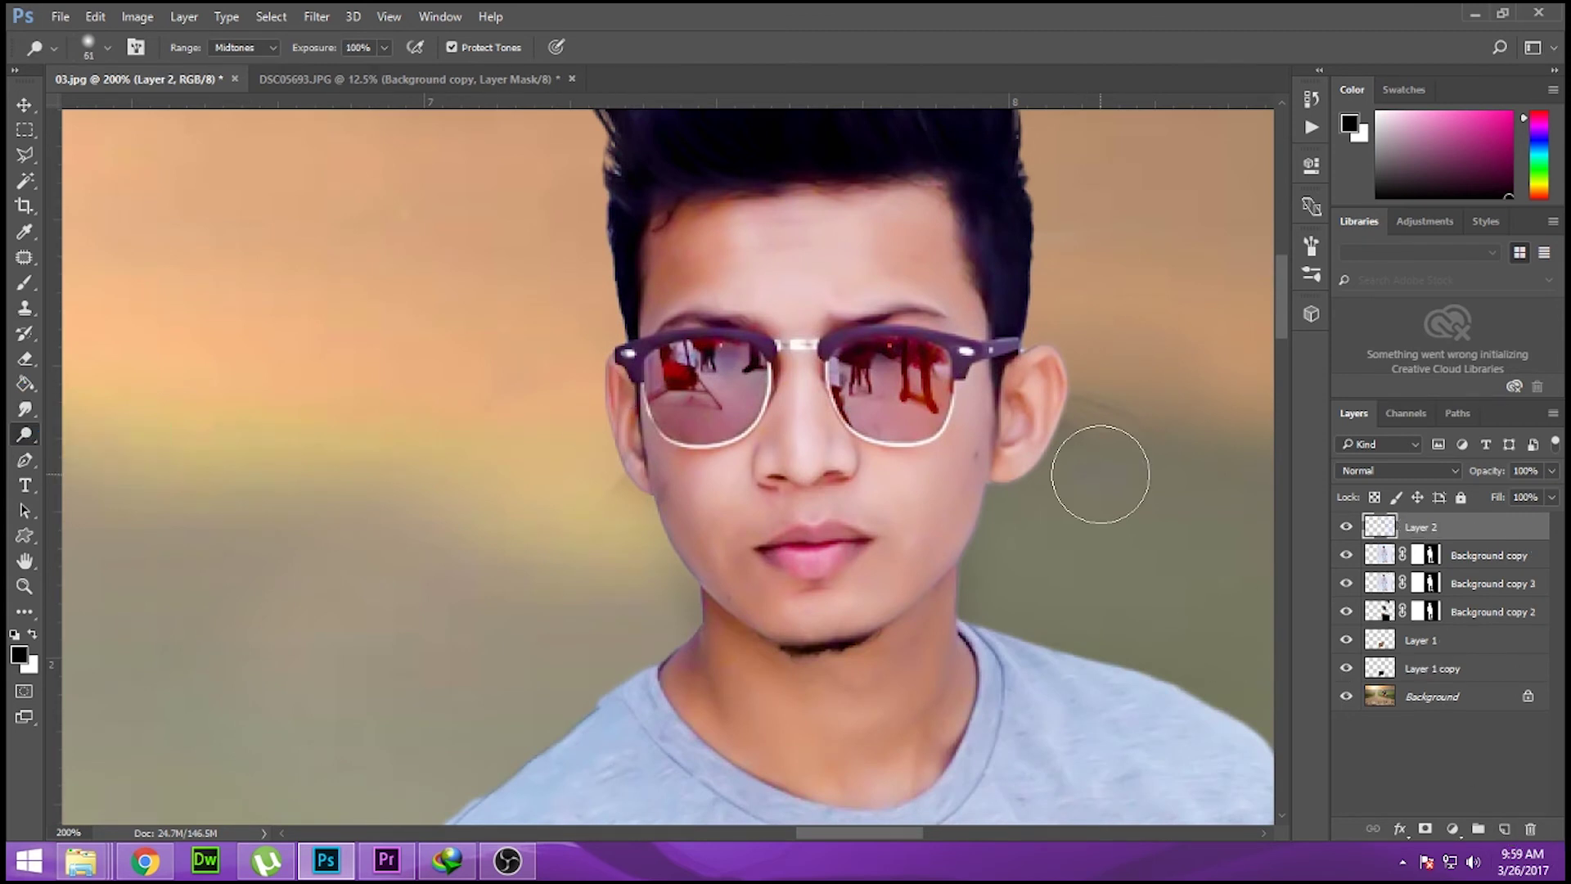
pyautogui.click(107, 47)
pyautogui.write('108')
pyautogui.press('Return')
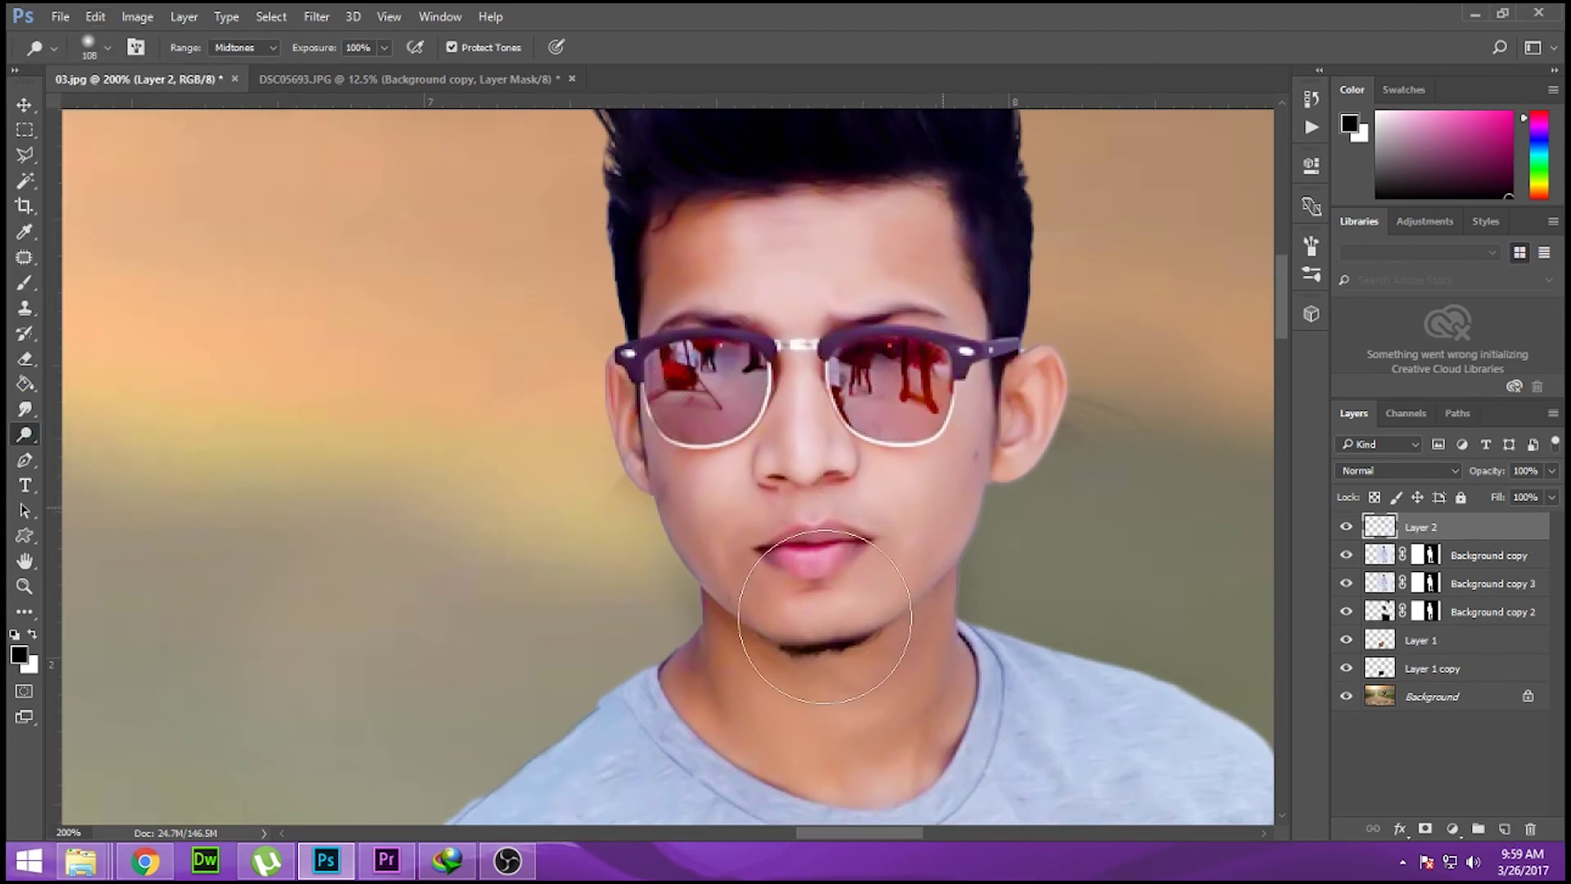
pyautogui.hotkey('ctrl', '-')
pyautogui.hotkey('ctrl', '-')
pyautogui.hotkey('ctrl', '-')
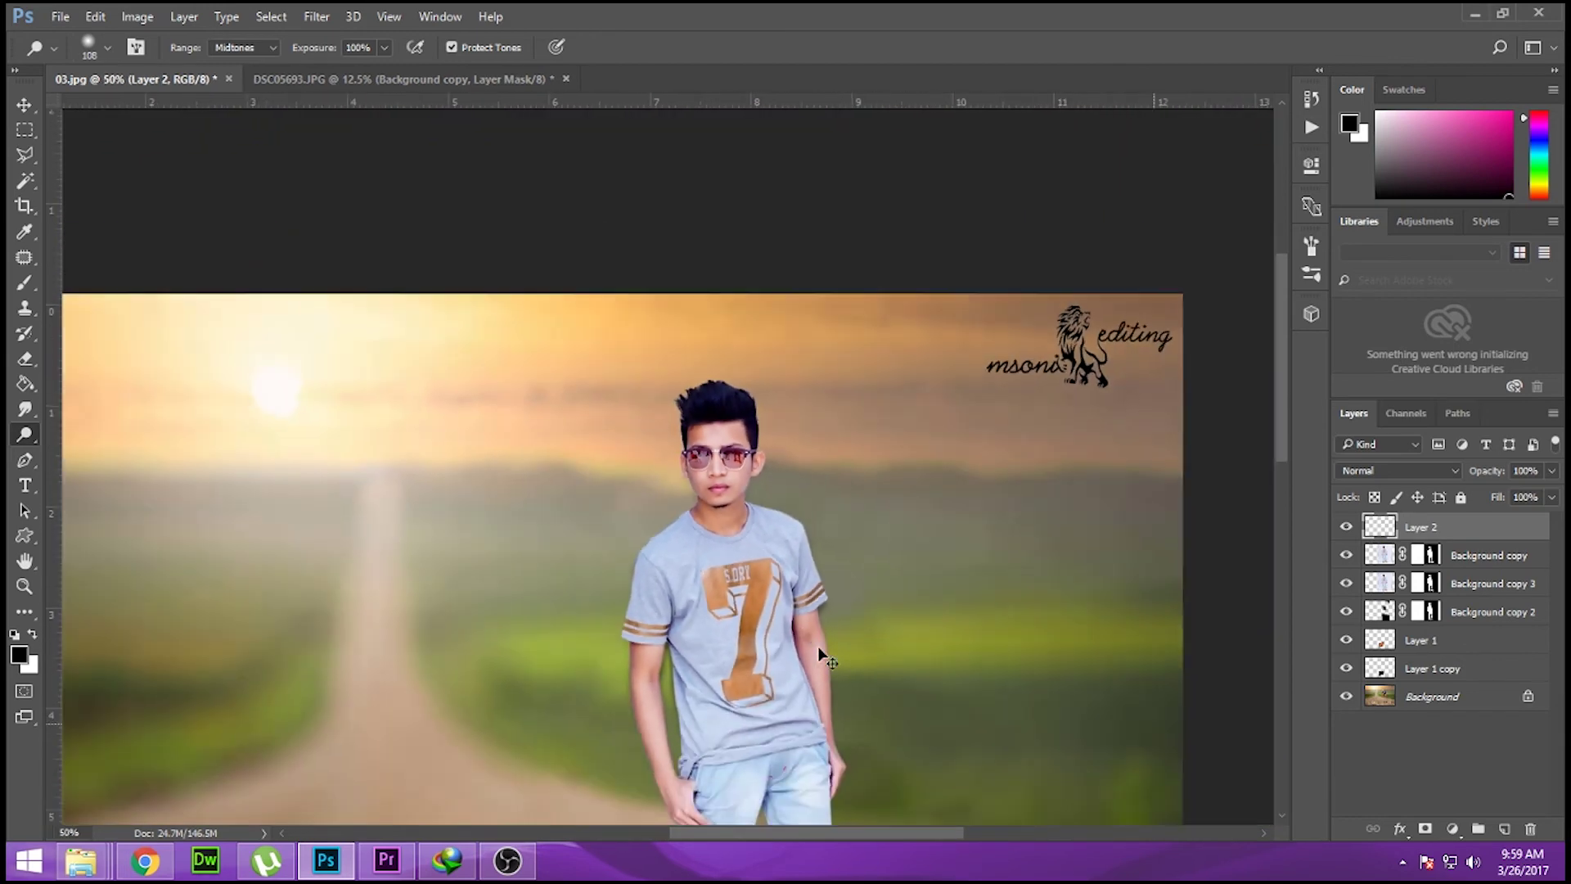
pyautogui.hotkey('ctrl', '-')
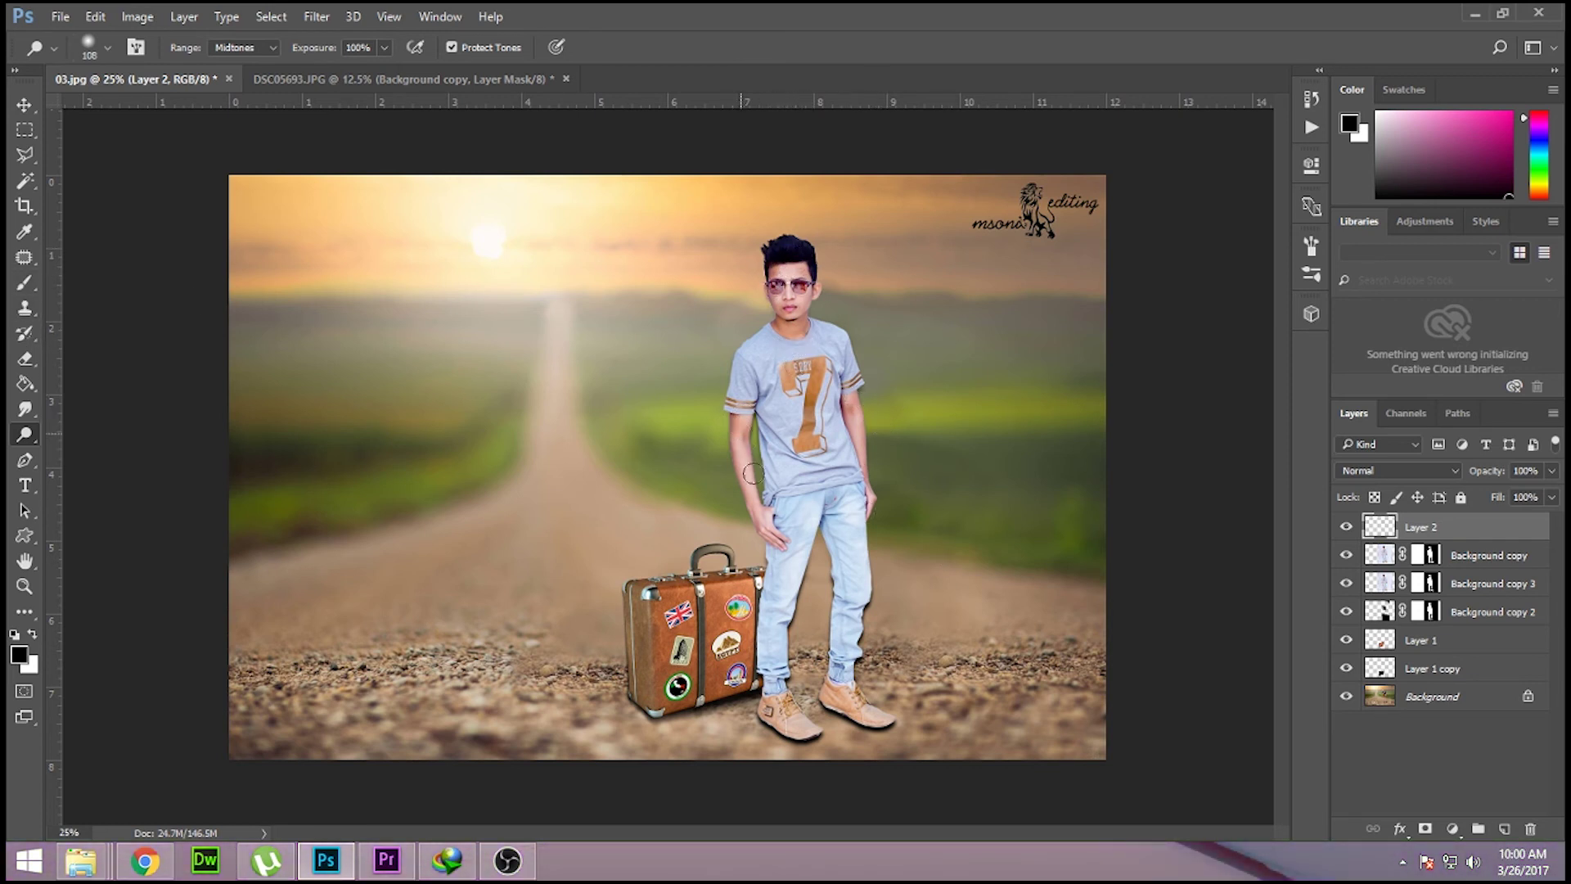
pyautogui.click(25, 105)
pyautogui.hotkey('ctrl', '-')
pyautogui.hotkey('ctrl', '-')
pyautogui.hotkey('ctrl', '-')
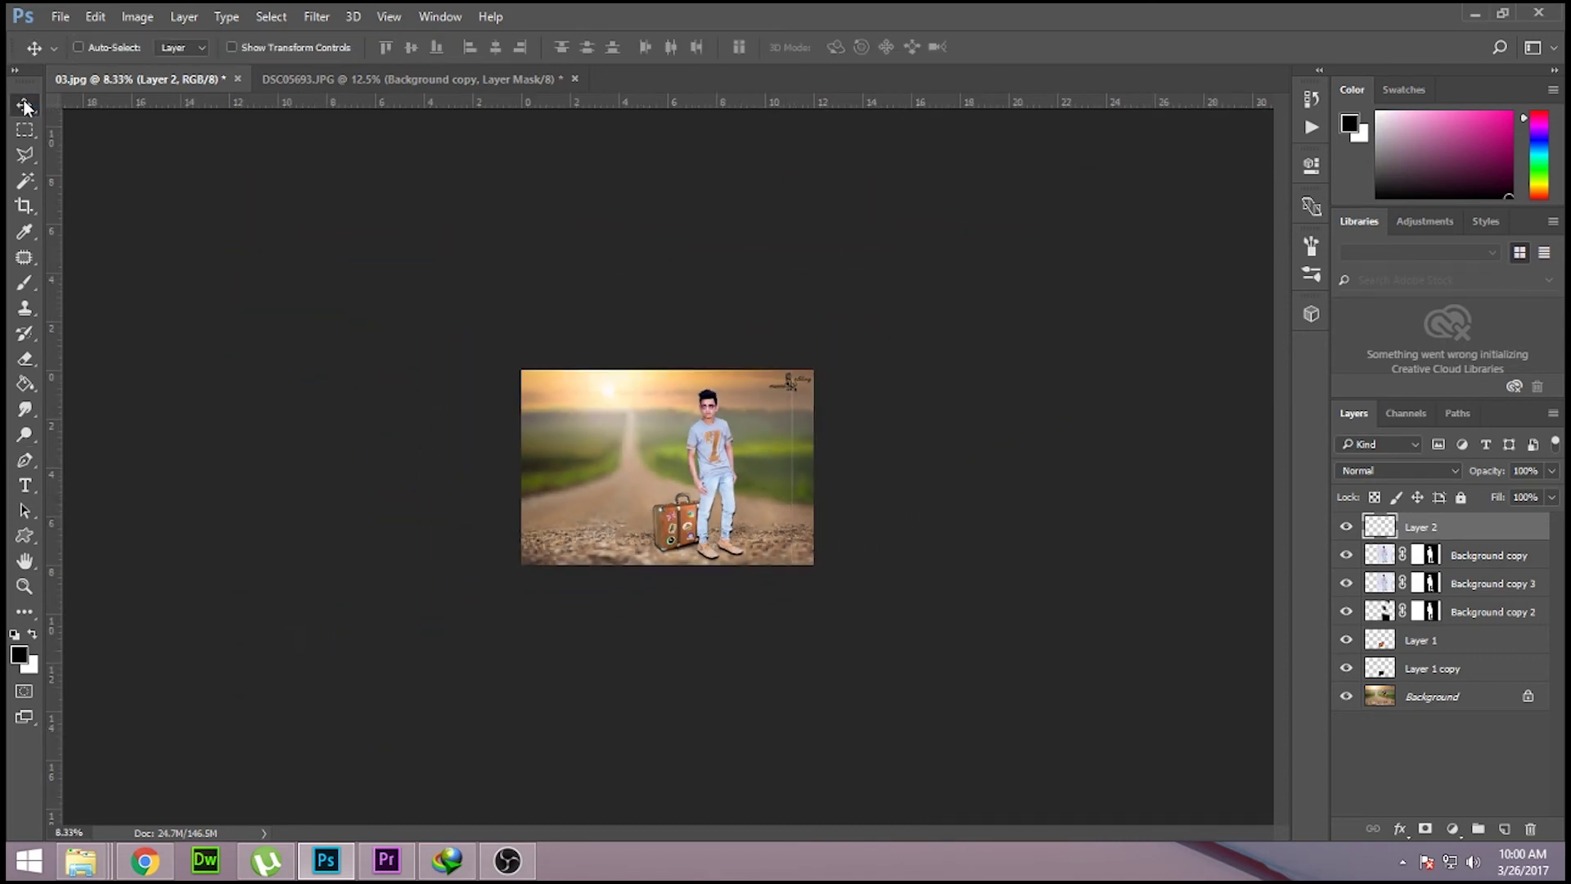
pyautogui.hotkey('ctrl', '+')
pyautogui.hotkey('ctrl', '+')
pyautogui.hotkey('ctrl', '+')
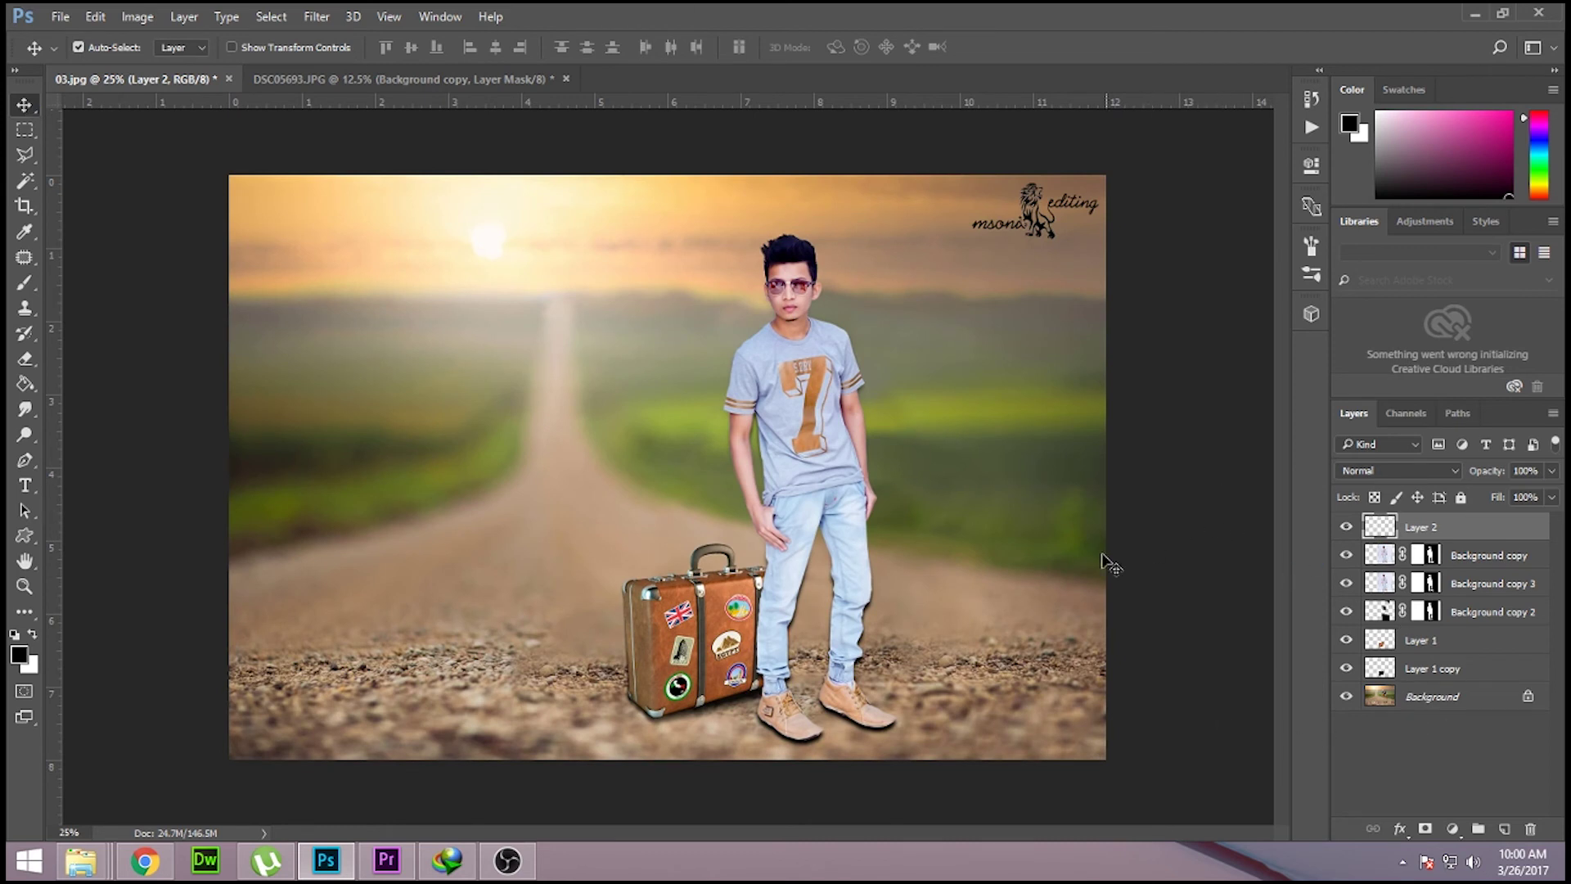
pyautogui.click(144, 860)
pyautogui.click(1081, 626)
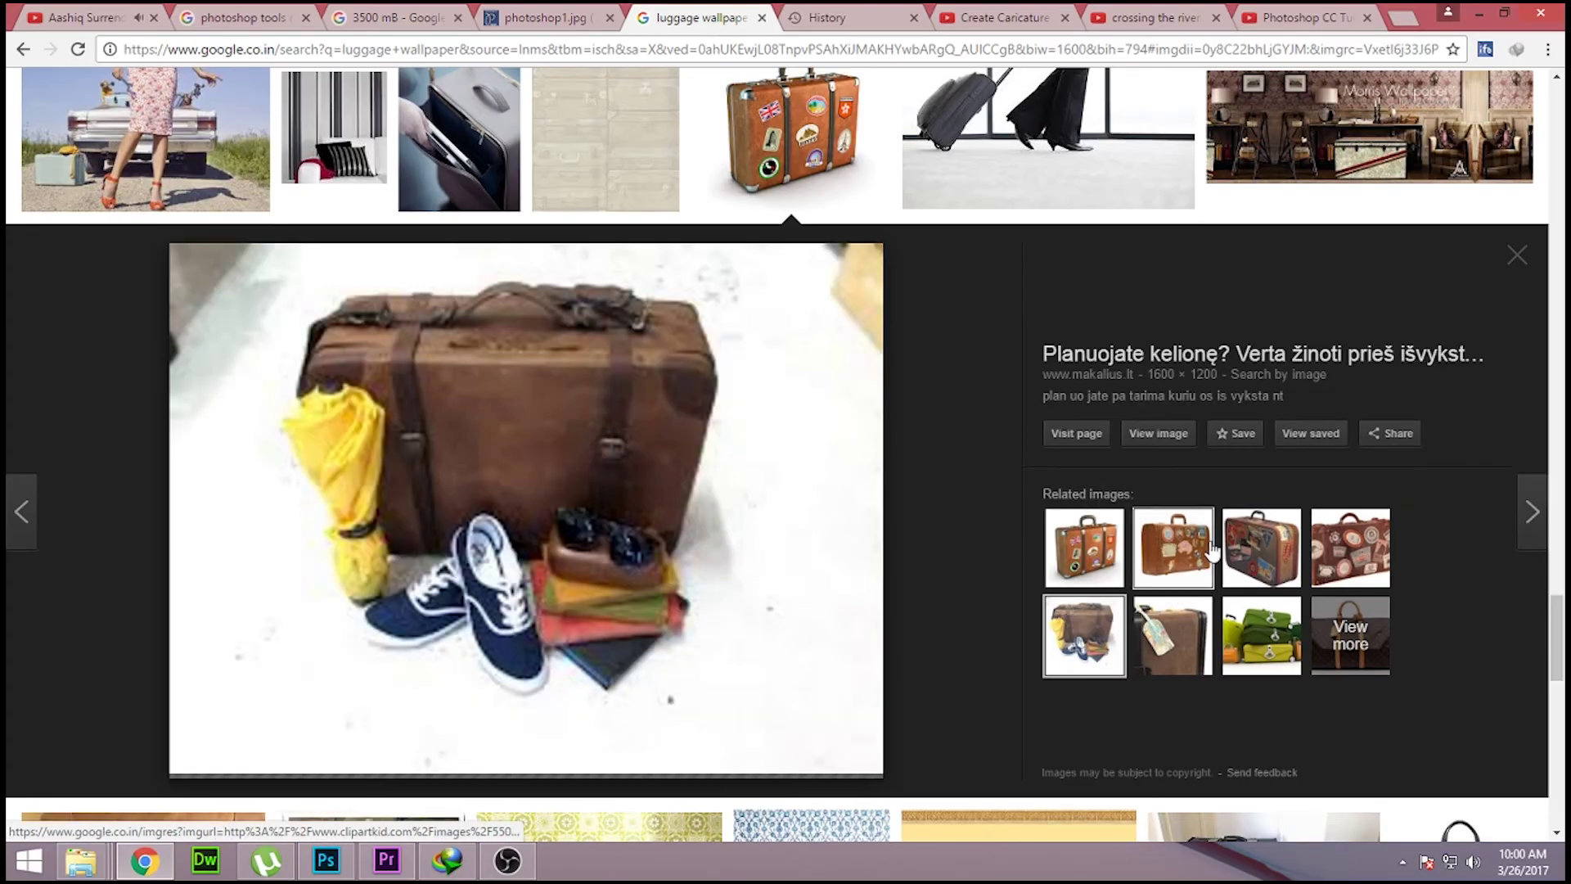
pyautogui.click(1174, 546)
pyautogui.click(1249, 546)
pyautogui.scroll(-5, 737, 441)
pyautogui.scroll(-5, 738, 442)
pyautogui.scroll(-1, 739, 449)
pyautogui.scroll(-3, 738, 448)
pyautogui.scroll(-2, 738, 448)
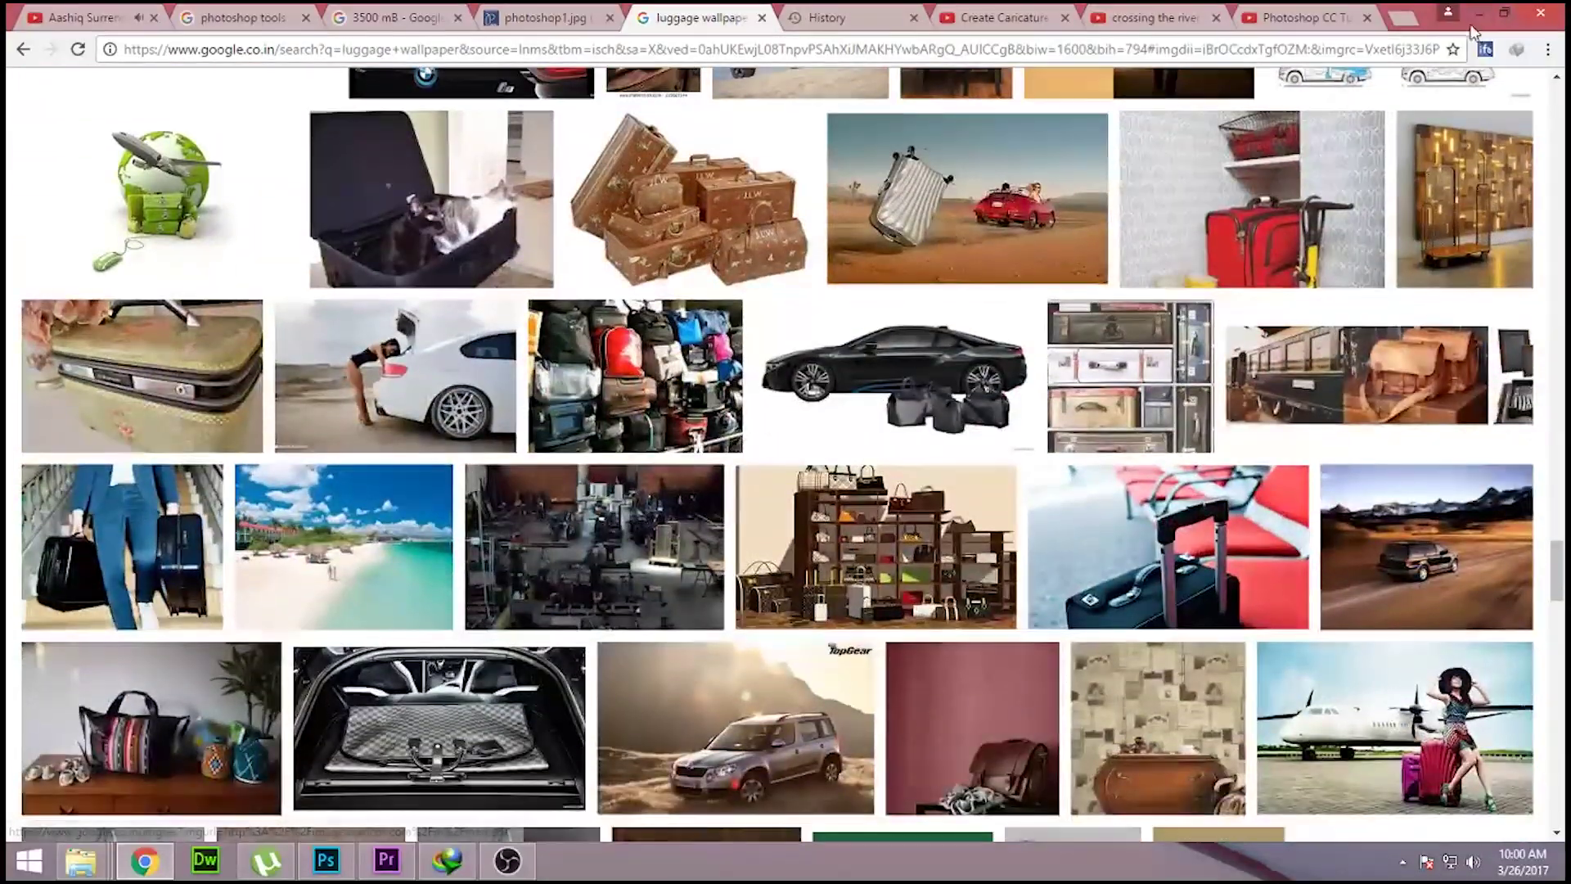
pyautogui.click(1479, 14)
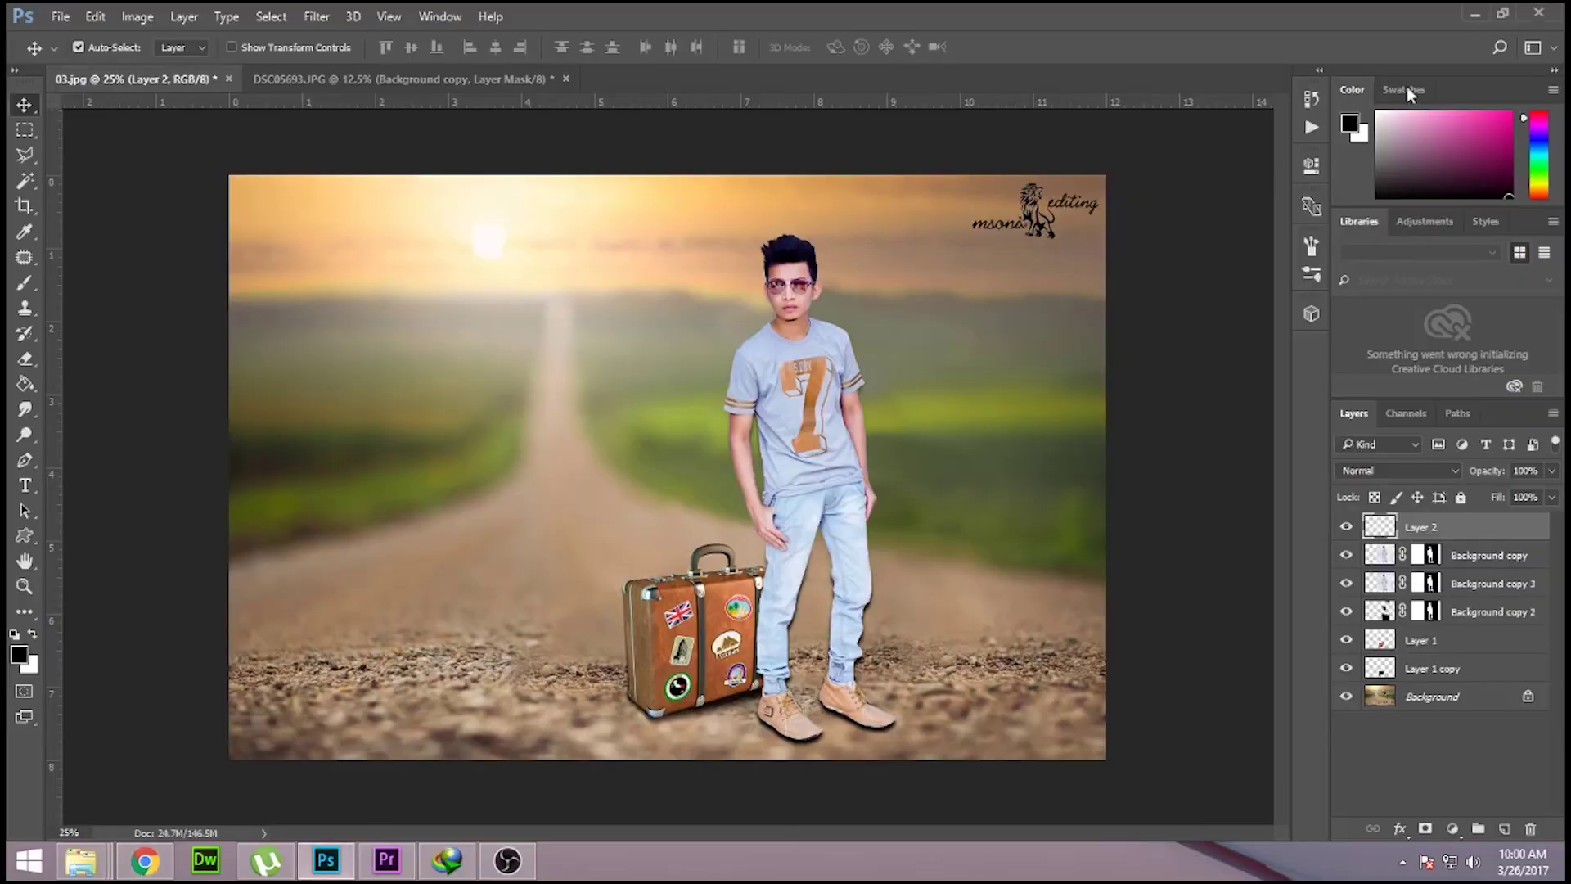
# Step: Hide the Background, Layer 1 and man's copies one by one to check each layer
pyautogui.click(1430, 706)
pyautogui.click(1346, 697)
pyautogui.click(1345, 668)
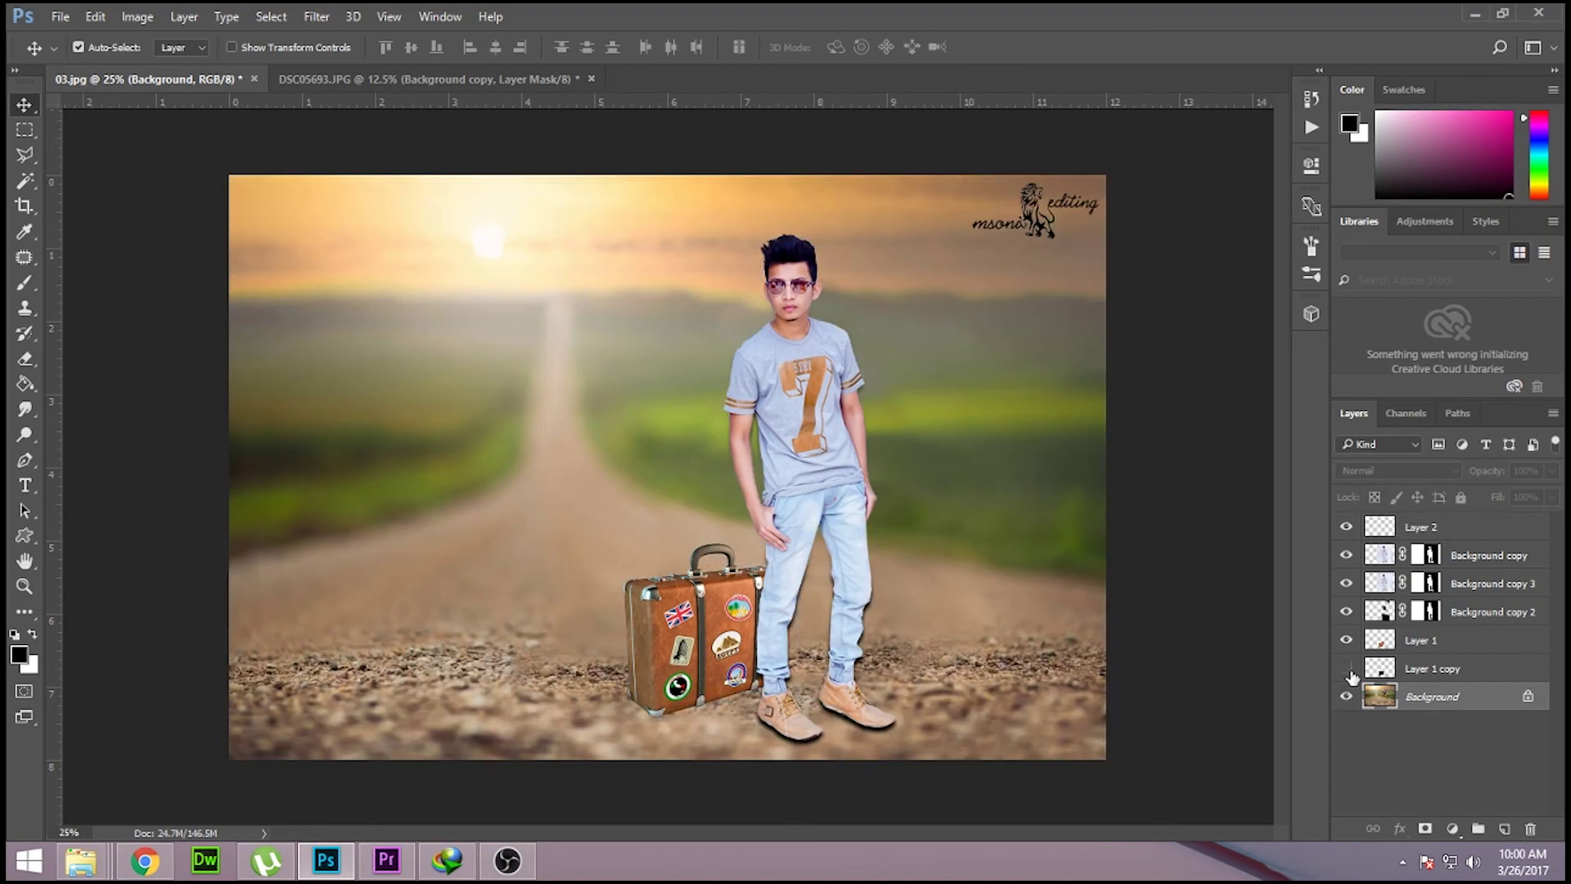
pyautogui.click(1345, 639)
pyautogui.click(1346, 611)
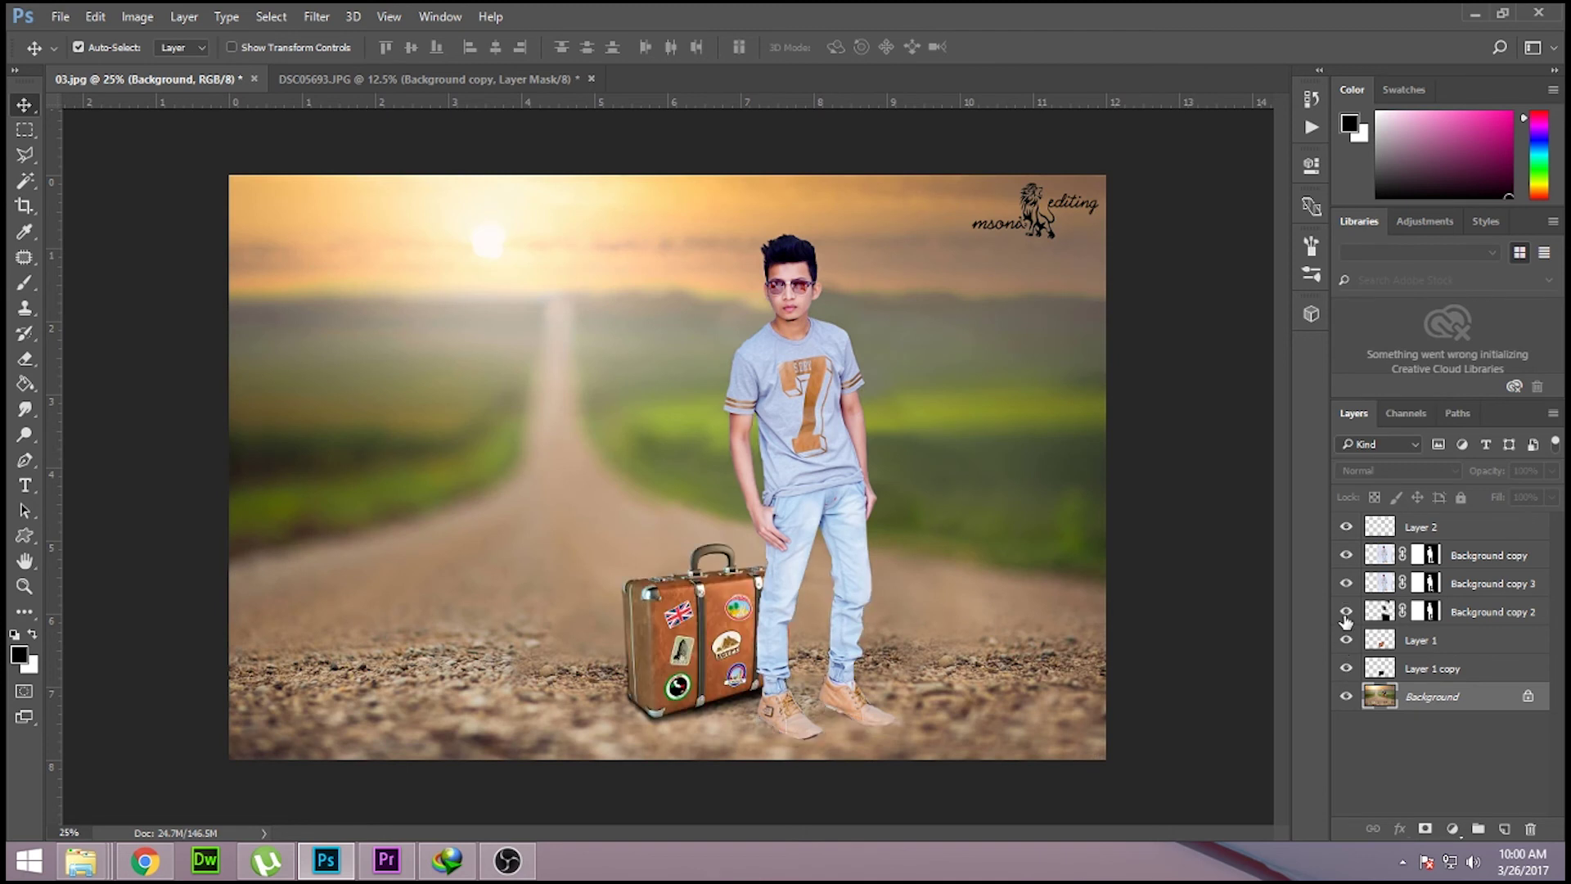
pyautogui.click(1346, 583)
pyautogui.click(1346, 555)
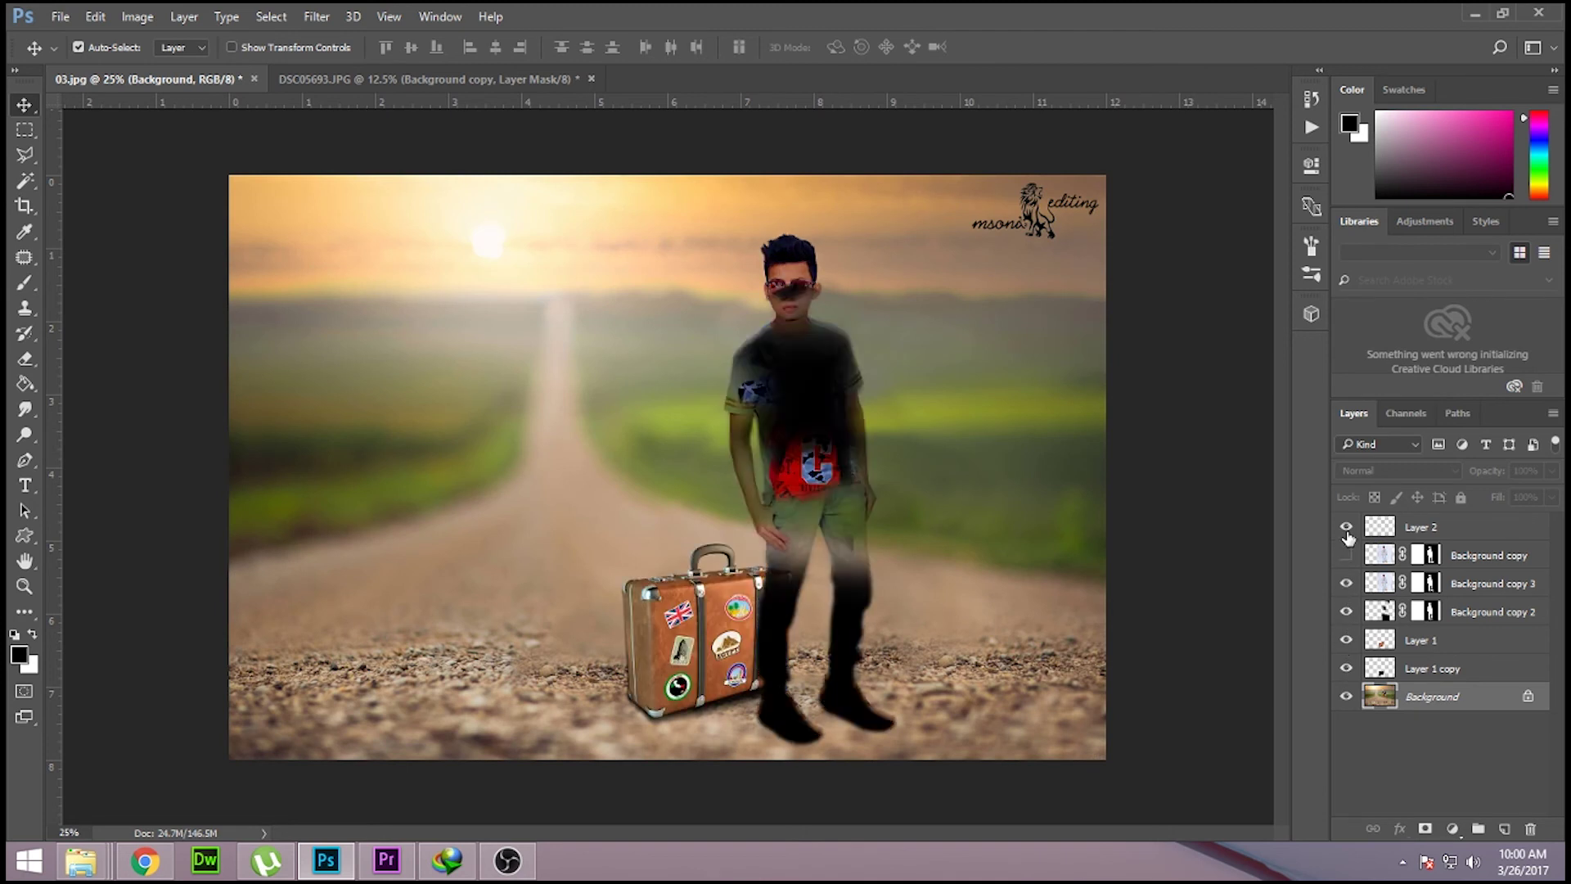
# Step: Restore visibility of Background copy 2, Layer 1, Background copy 3 and Background copy
pyautogui.click(1346, 611)
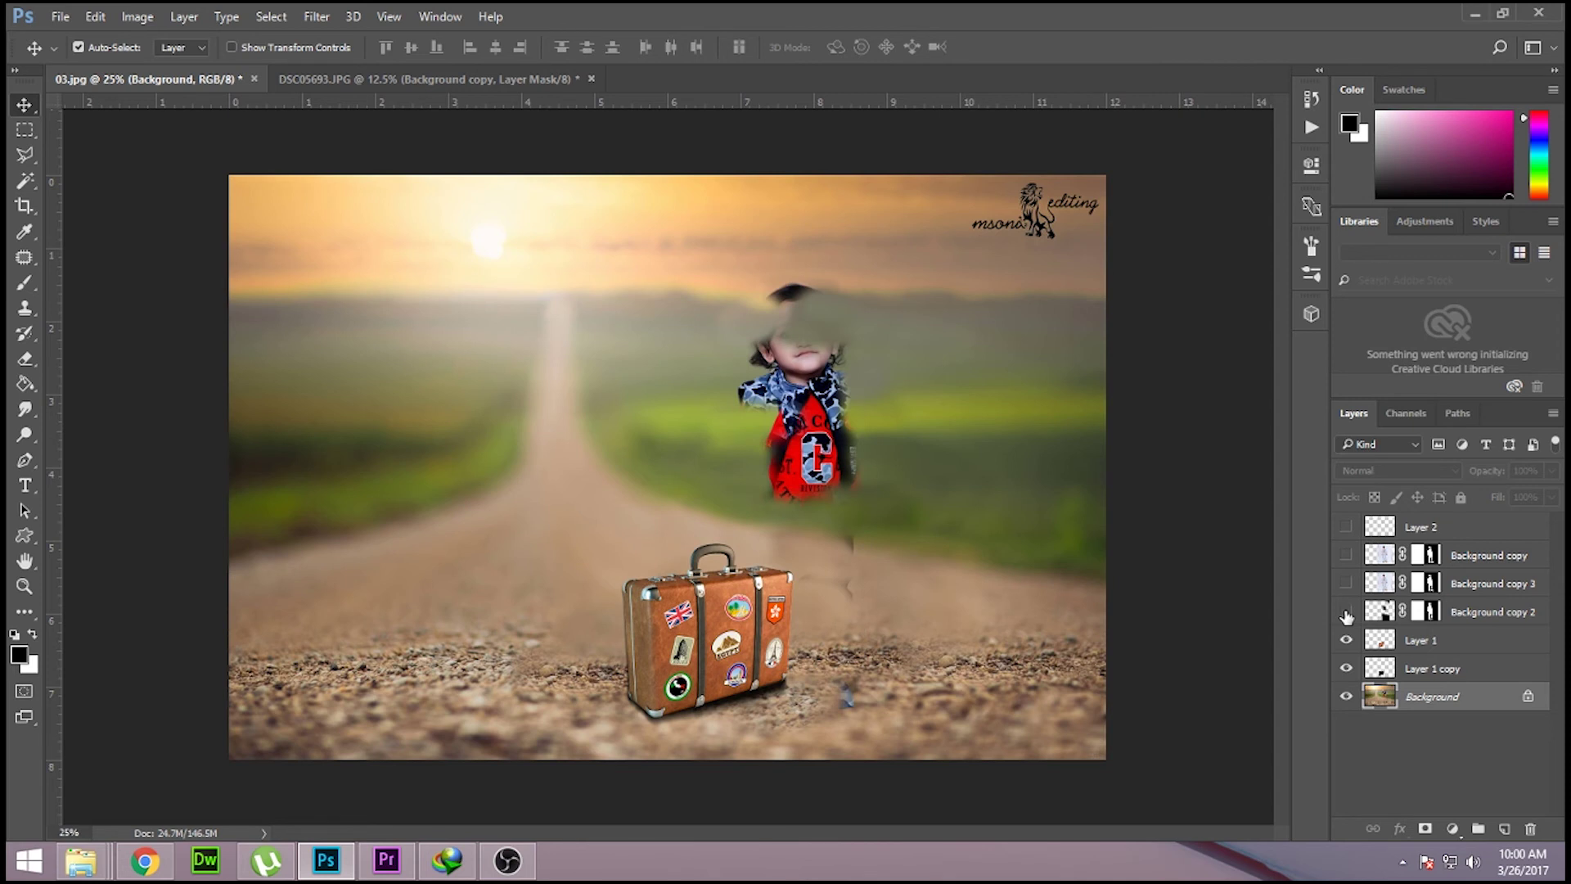
pyautogui.click(1346, 611)
pyautogui.click(1345, 640)
pyautogui.click(1346, 668)
pyautogui.click(1346, 667)
pyautogui.click(1345, 640)
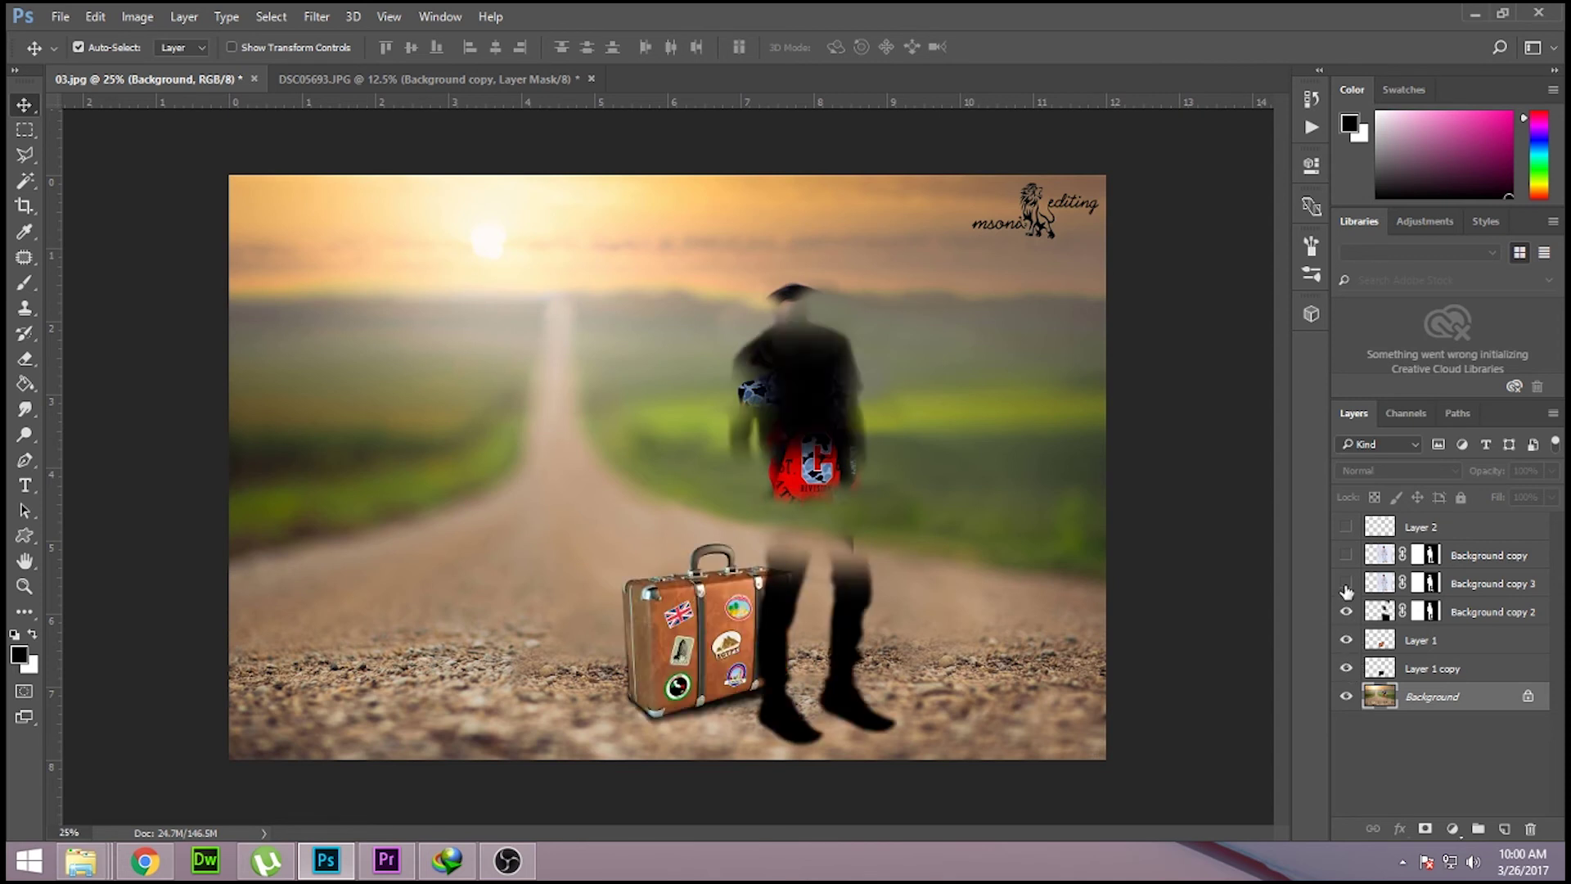
pyautogui.click(1346, 583)
pyautogui.click(1346, 554)
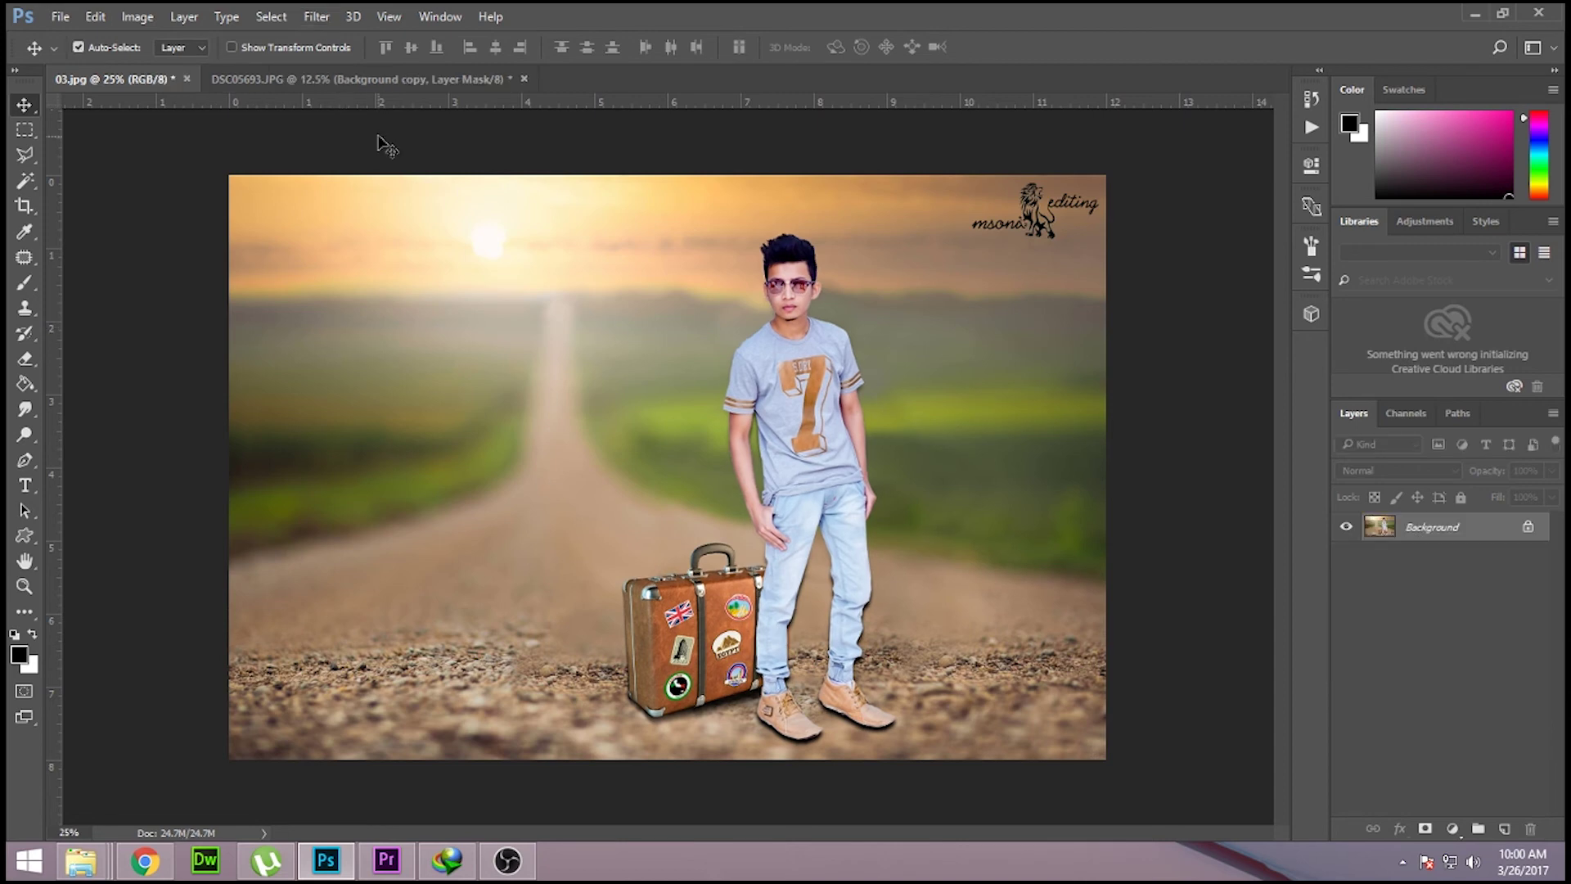
pyautogui.click(317, 16)
# Step: In Camera Raw, apply Auto tone, then exposure -0.30, clarity +9 and contrast +44
pyautogui.click(381, 128)
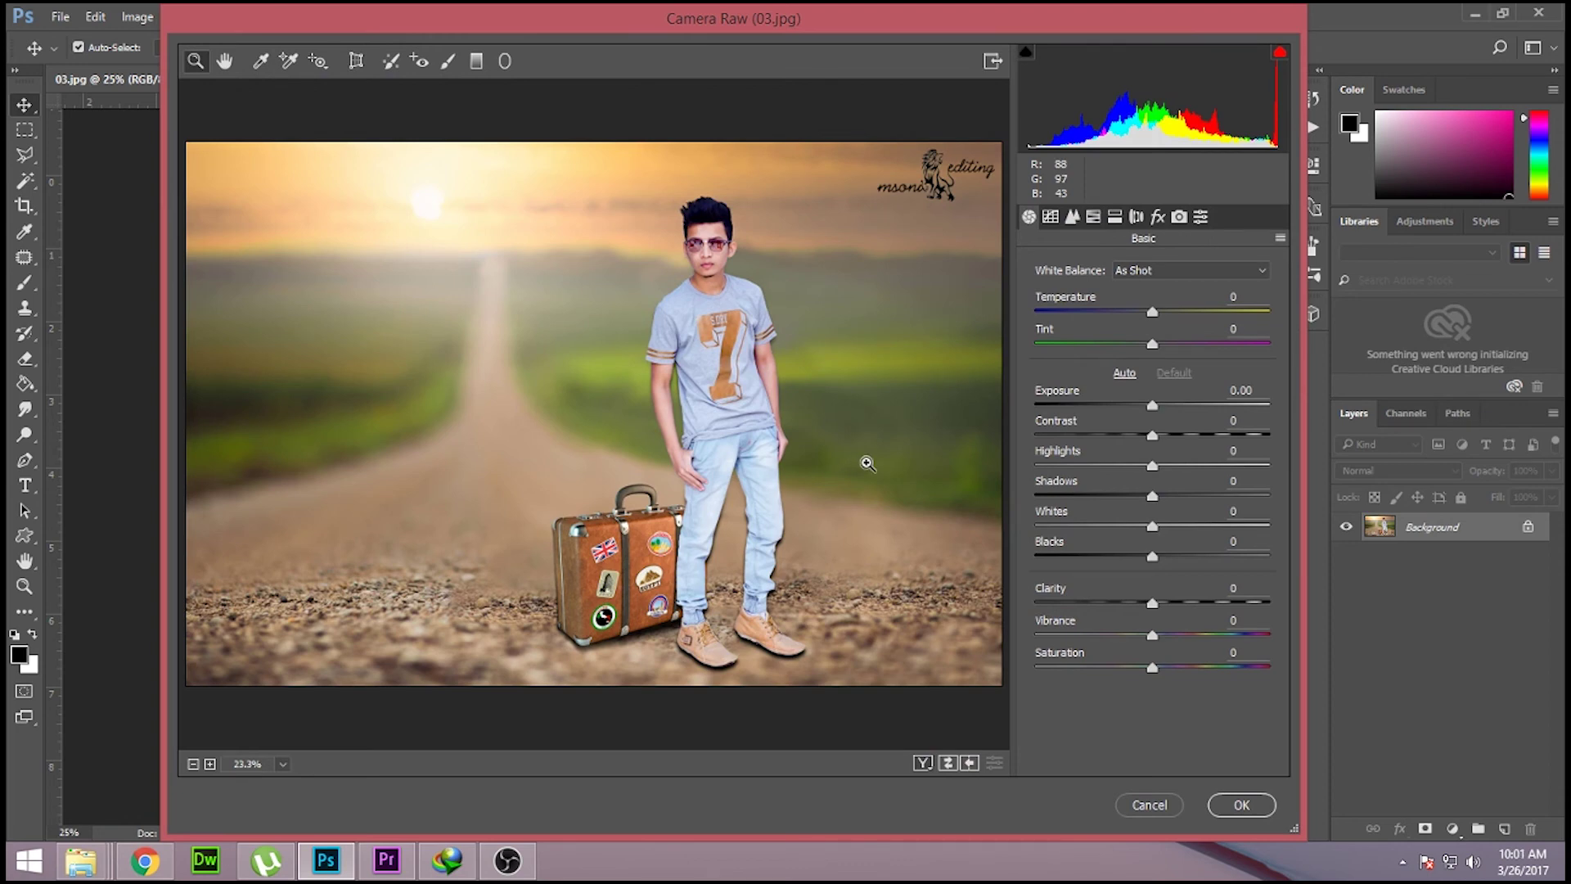
pyautogui.moveTo(724, 611)
pyautogui.mouseDown()
pyautogui.moveTo(777, 686)
pyautogui.moveTo(674, 654)
pyautogui.mouseUp()
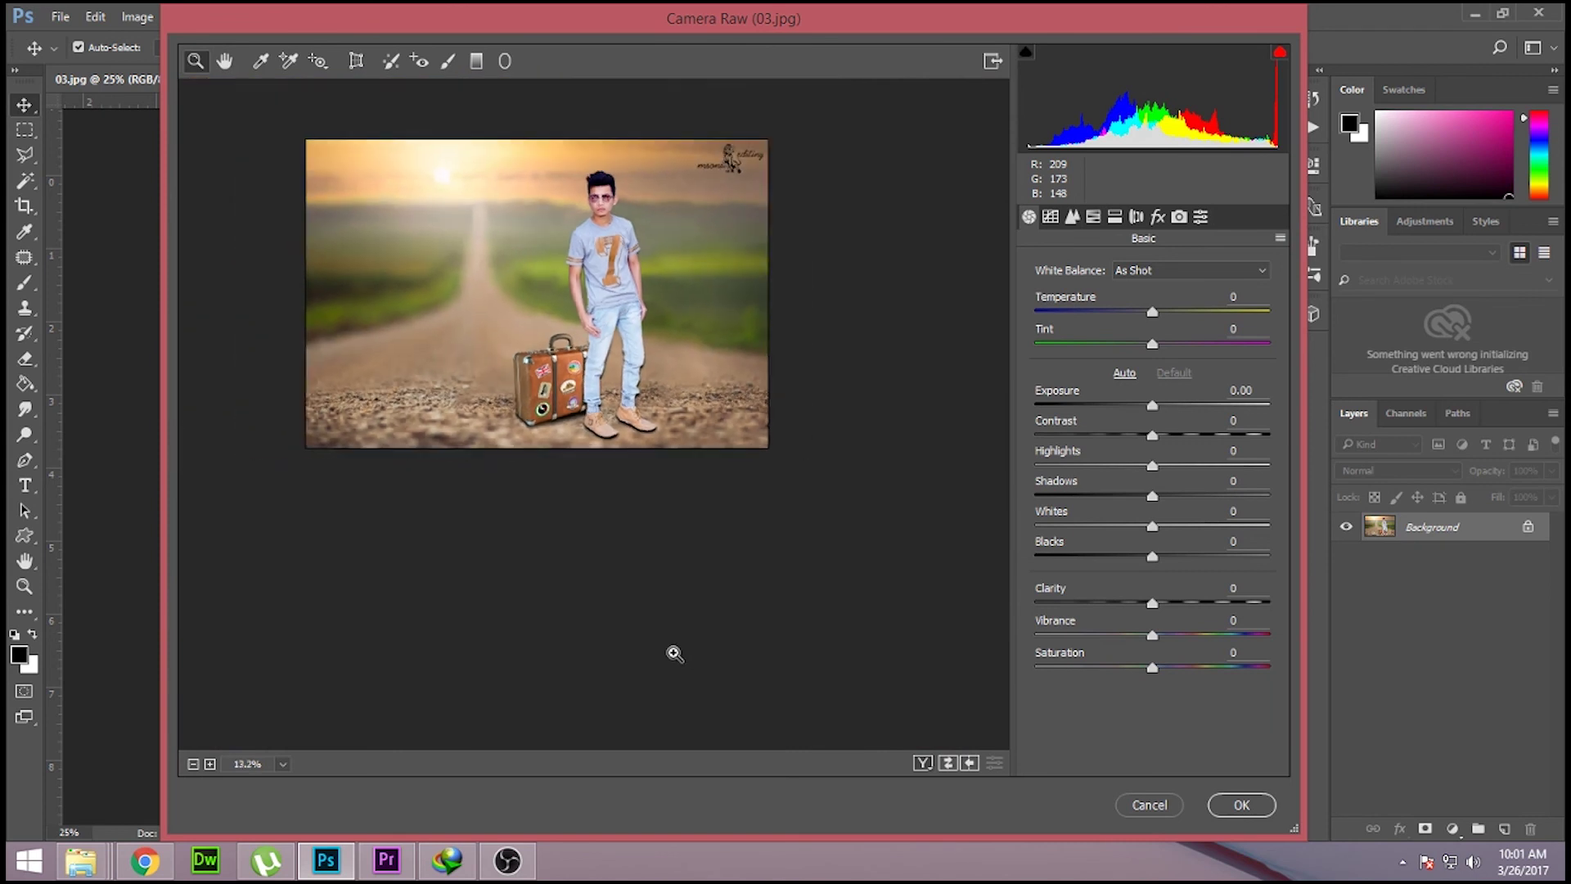
pyautogui.click(1123, 374)
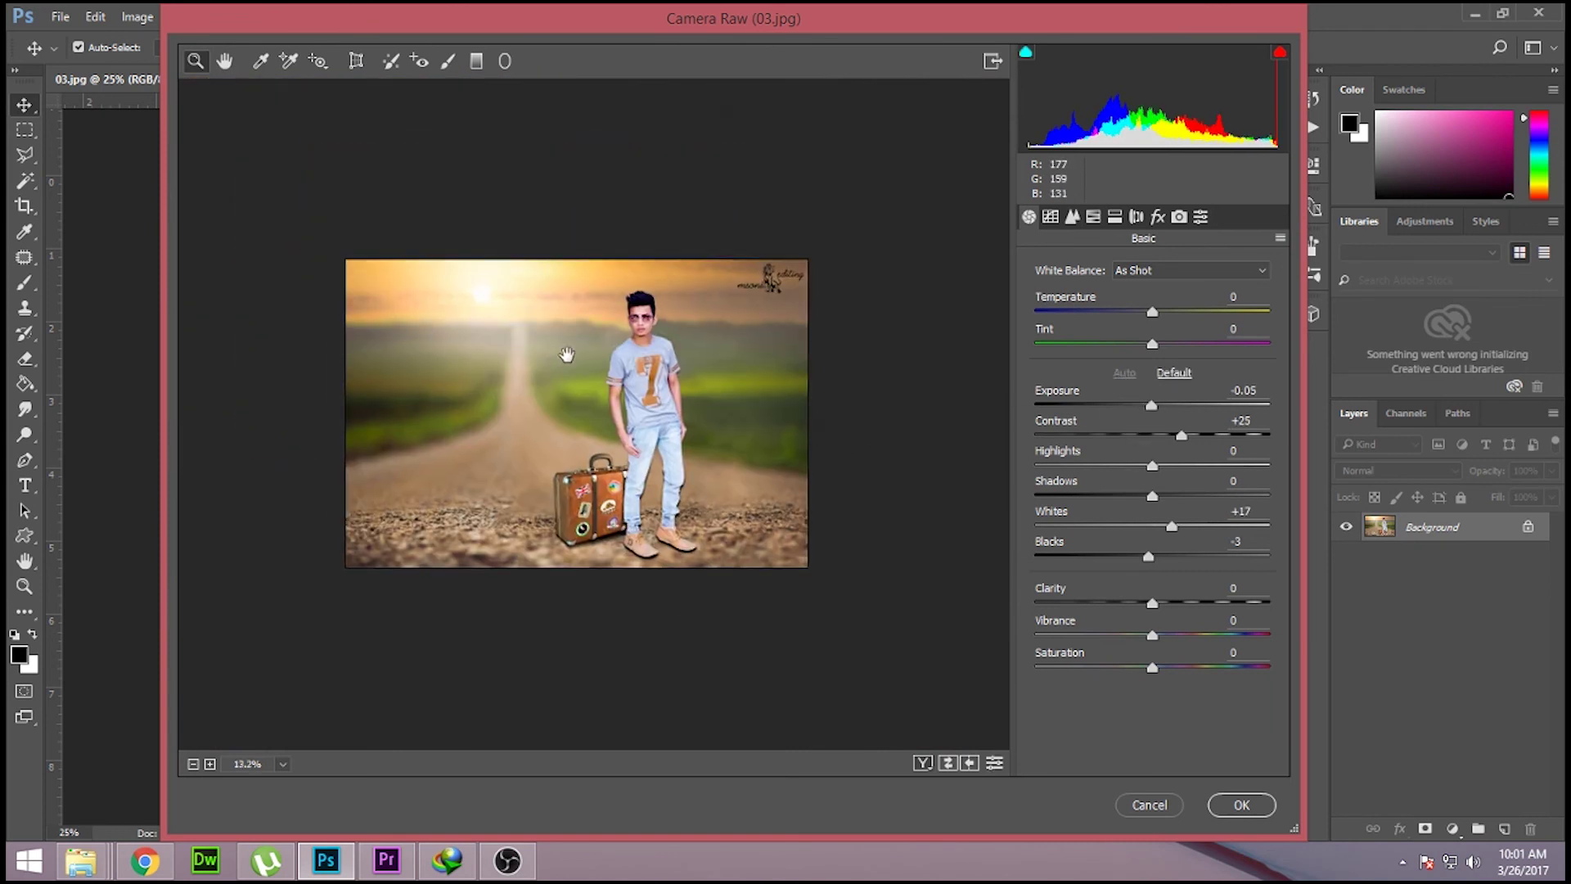
pyautogui.moveTo(1152, 404); pyautogui.dragTo(1145, 408)
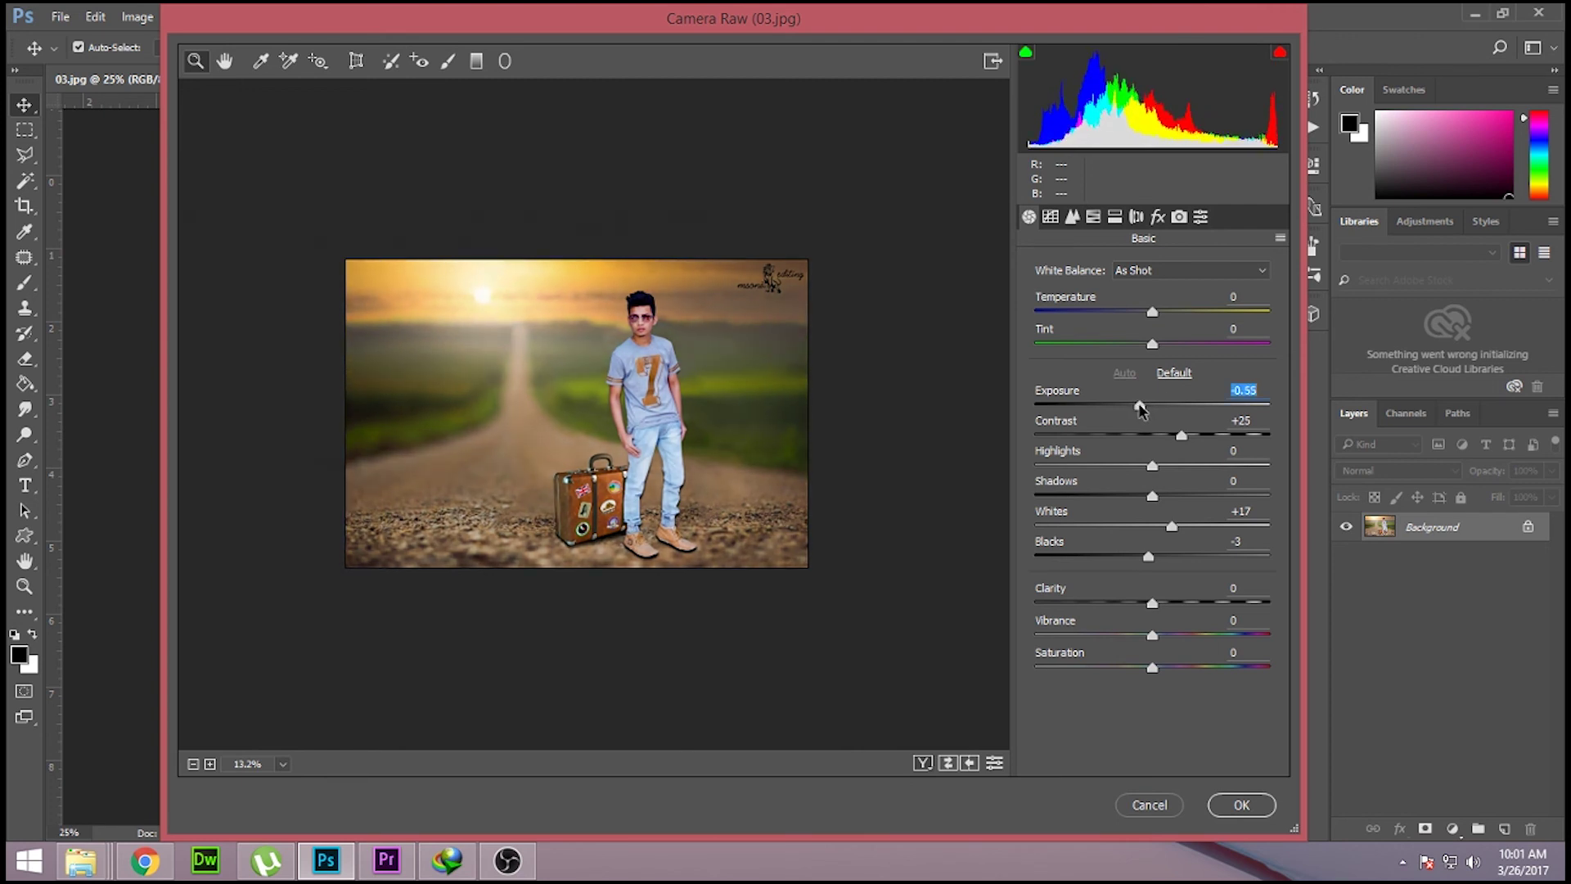
pyautogui.moveTo(1154, 606); pyautogui.dragTo(1180, 638)
pyautogui.moveTo(1180, 436); pyautogui.dragTo(1179, 436)
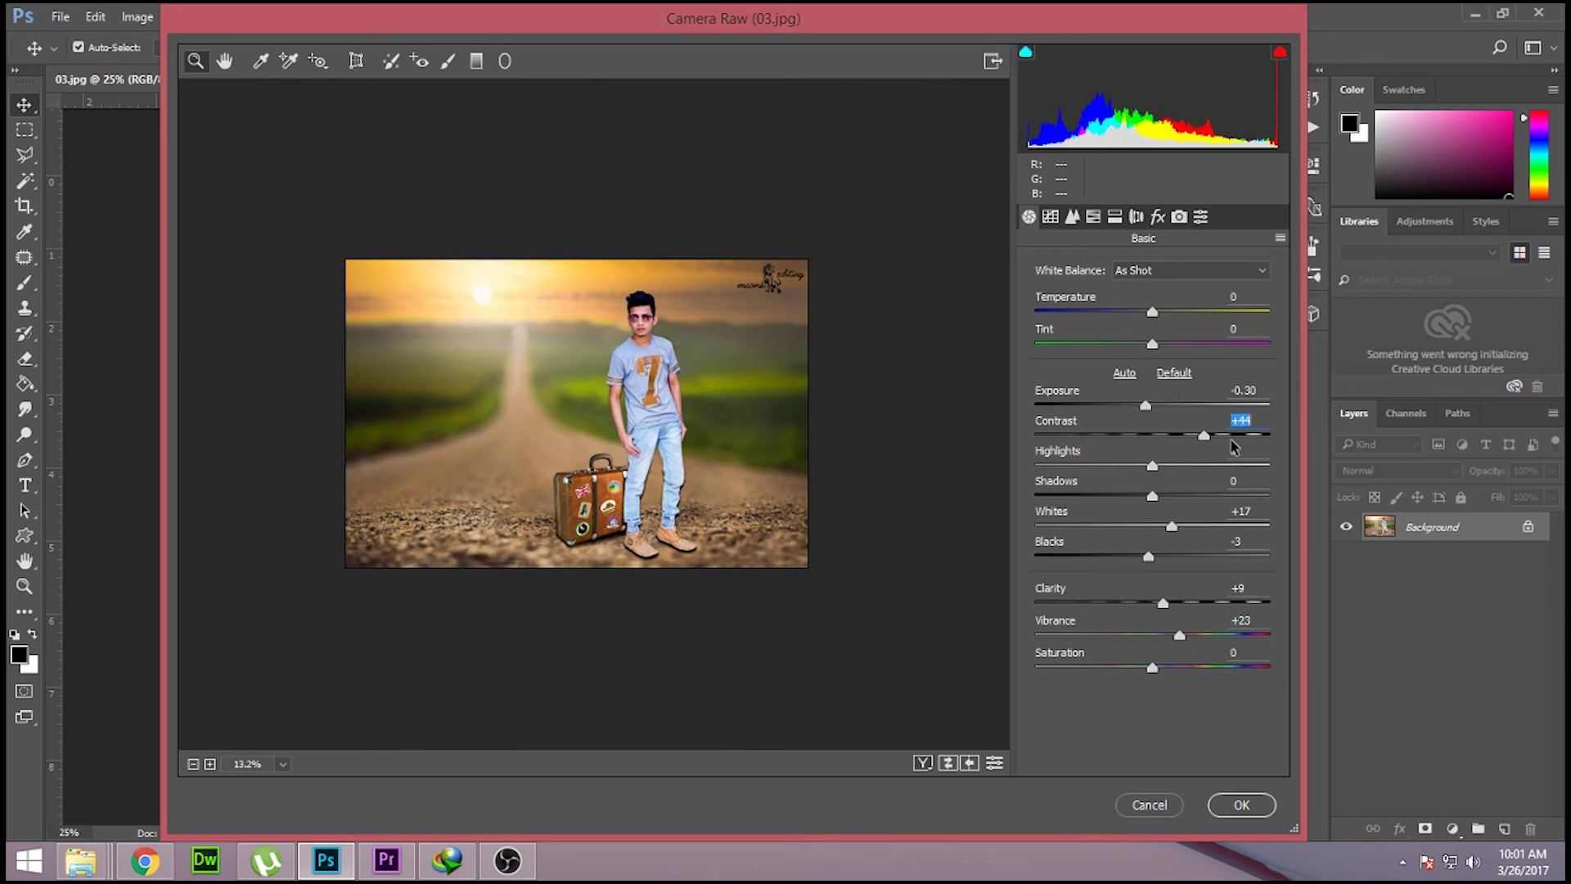
# Step: Set the Camera Raw sharpening amount to 63 and apply the grade
pyautogui.click(1072, 216)
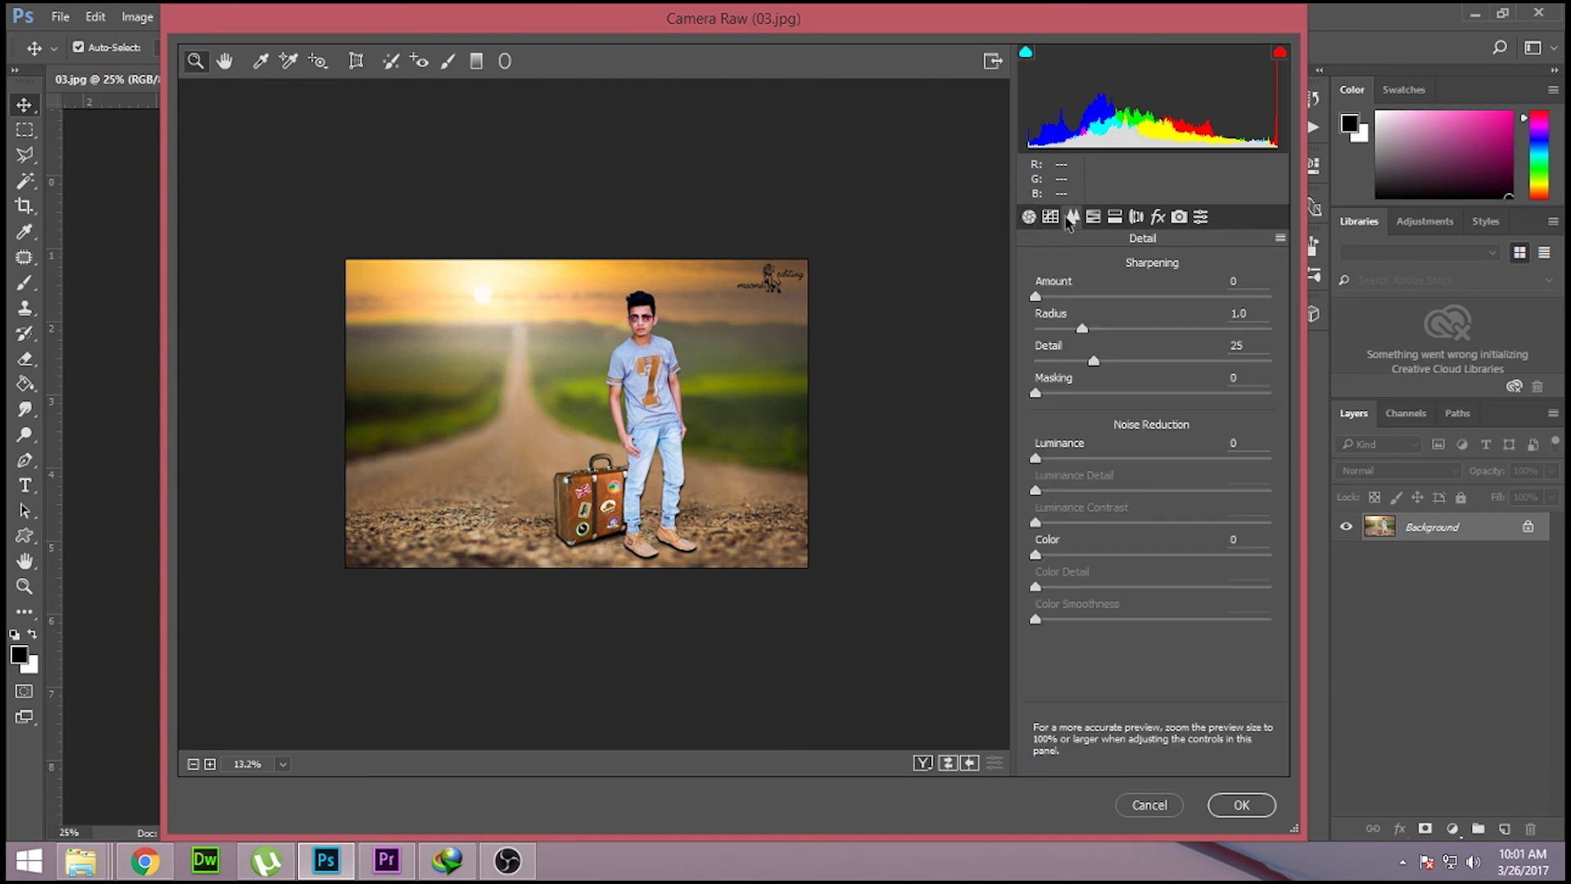
pyautogui.click(1077, 296)
pyautogui.moveTo(577, 274); pyautogui.dragTo(652, 333)
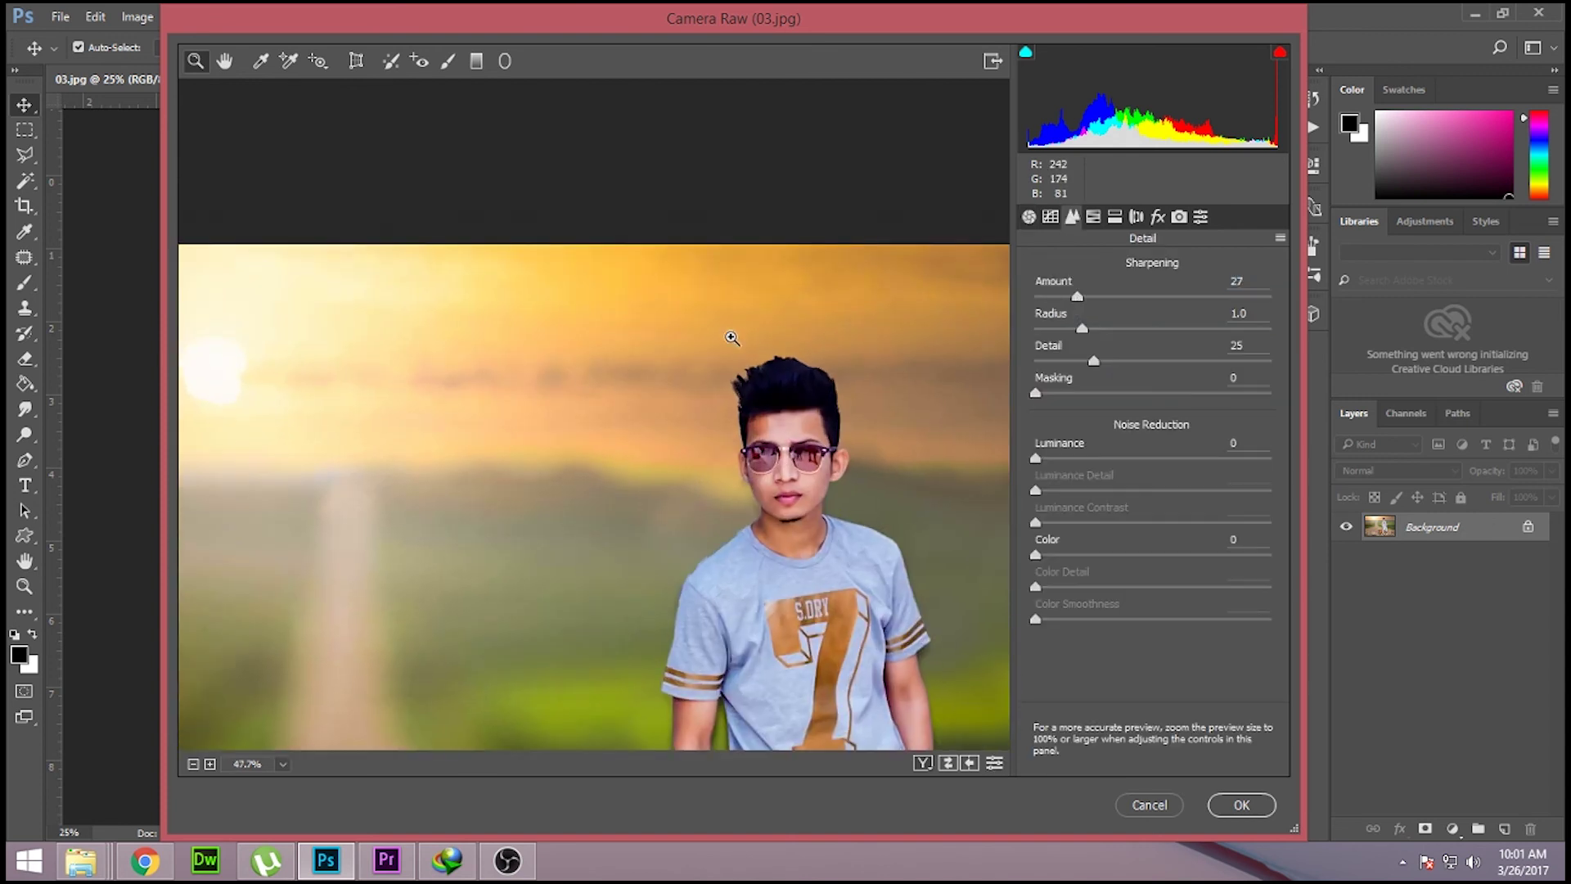
pyautogui.moveTo(1105, 296); pyautogui.dragTo(1039, 321)
pyautogui.moveTo(1039, 321); pyautogui.dragTo(1162, 320)
pyautogui.click(1241, 804)
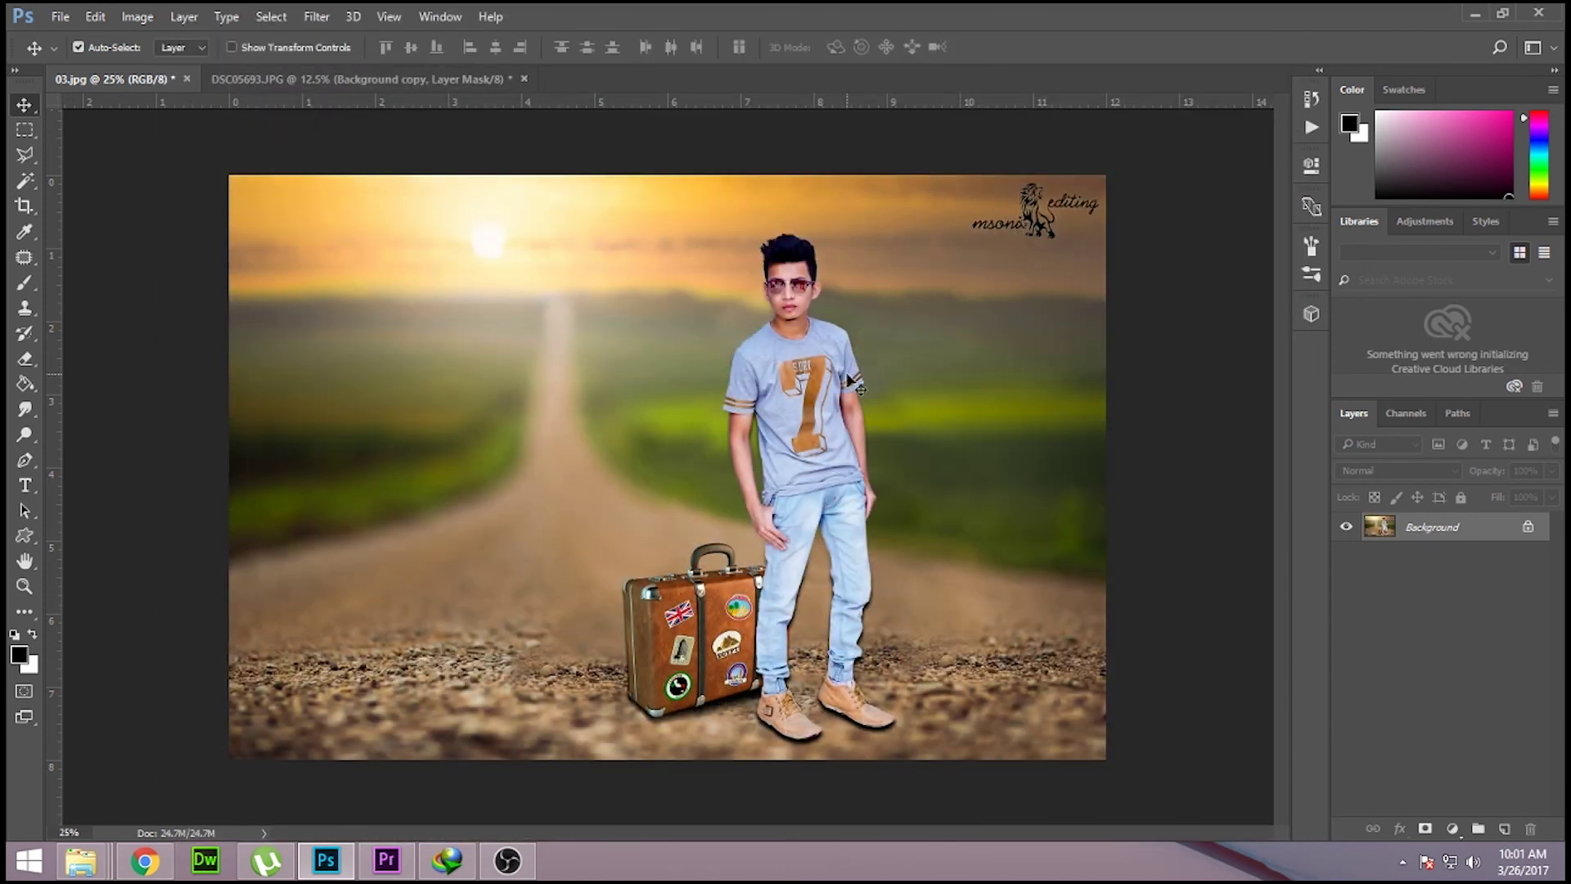
# Step: Place a Lighting Effects spot light and aim its narrowed beam toward the upper-left sun
pyautogui.click(316, 16)
pyautogui.moveTo(373, 336)
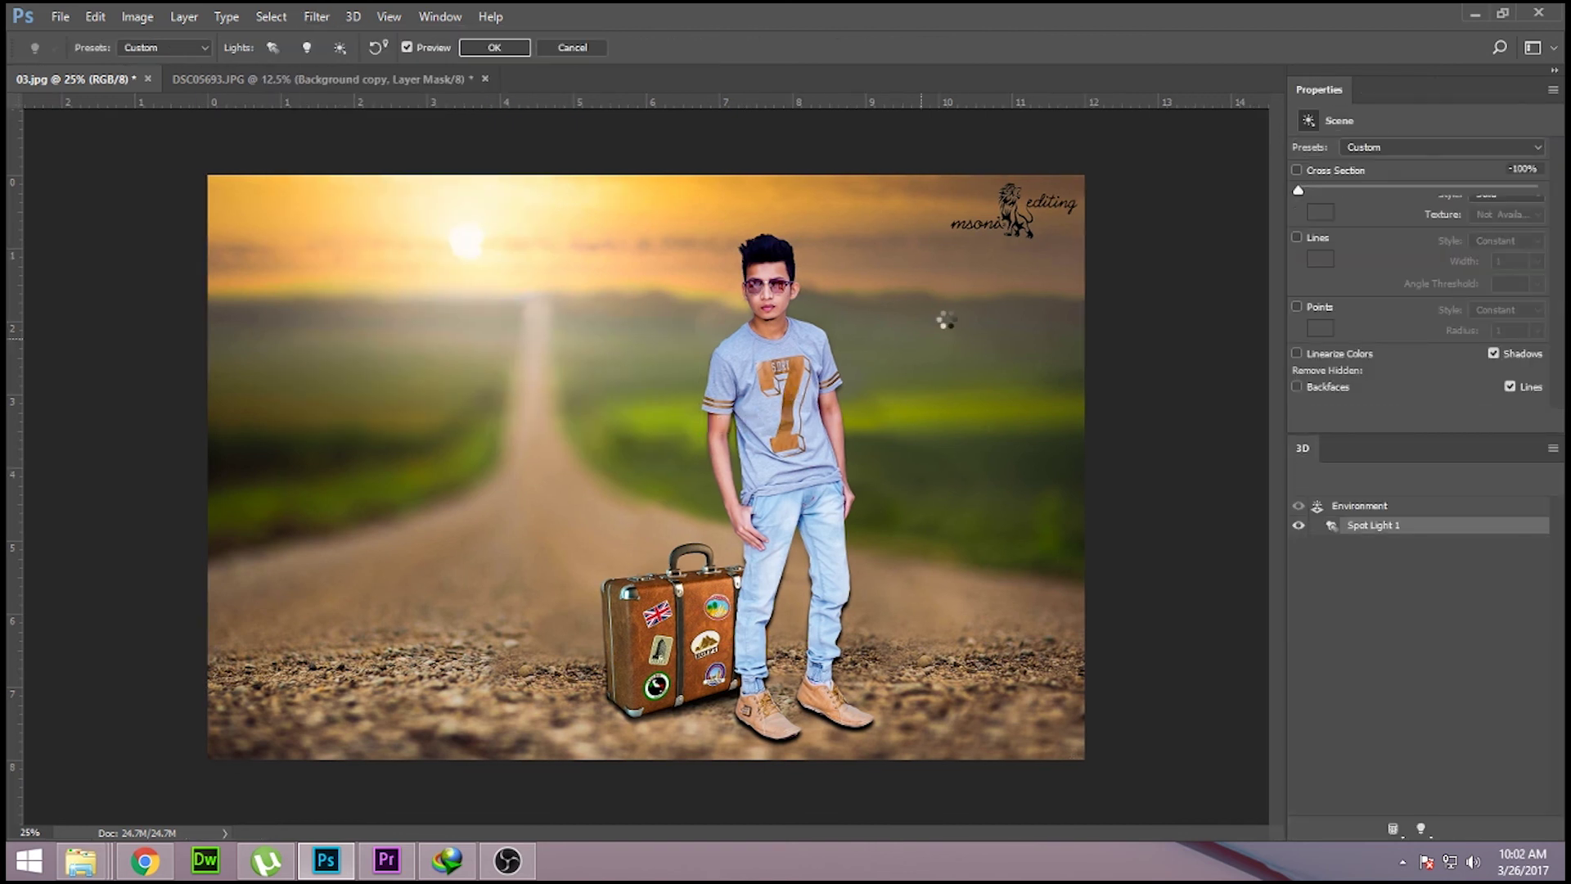
pyautogui.moveTo(669, 449); pyautogui.dragTo(652, 445)
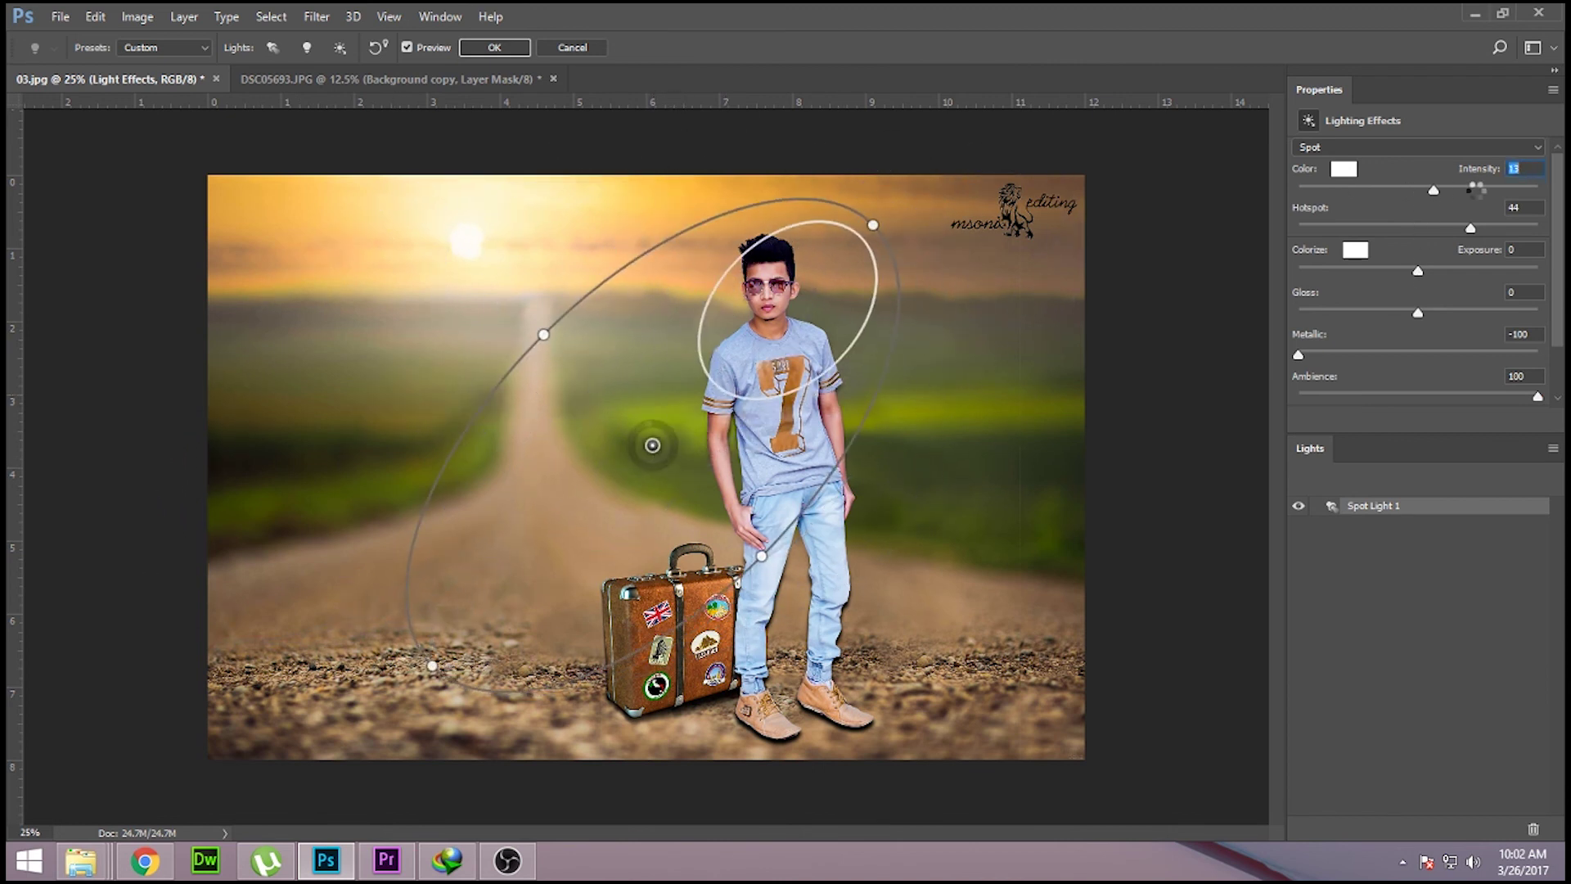
pyautogui.moveTo(1345, 189); pyautogui.dragTo(1351, 190)
pyautogui.moveTo(873, 224); pyautogui.dragTo(361, 218)
pyautogui.moveTo(474, 267); pyautogui.dragTo(556, 343)
# Step: Set the spot light's hotspot to 76 and intensity to -10, then apply it
pyautogui.moveTo(1349, 190); pyautogui.dragTo(1384, 191)
pyautogui.moveTo(1470, 226); pyautogui.dragTo(1511, 227)
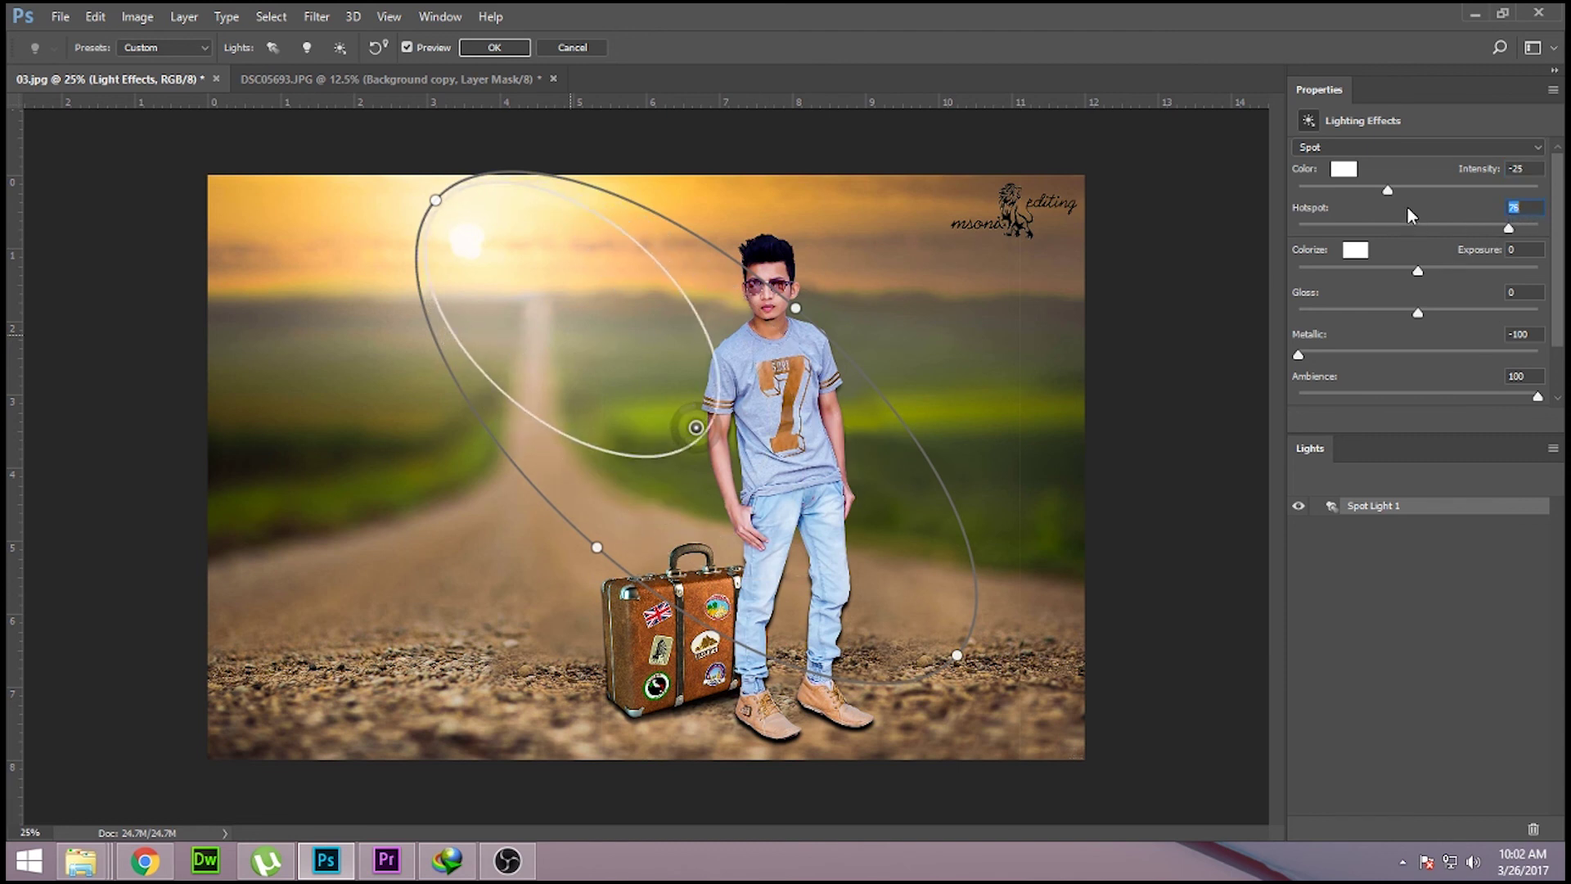
pyautogui.moveTo(1415, 190); pyautogui.dragTo(1426, 190)
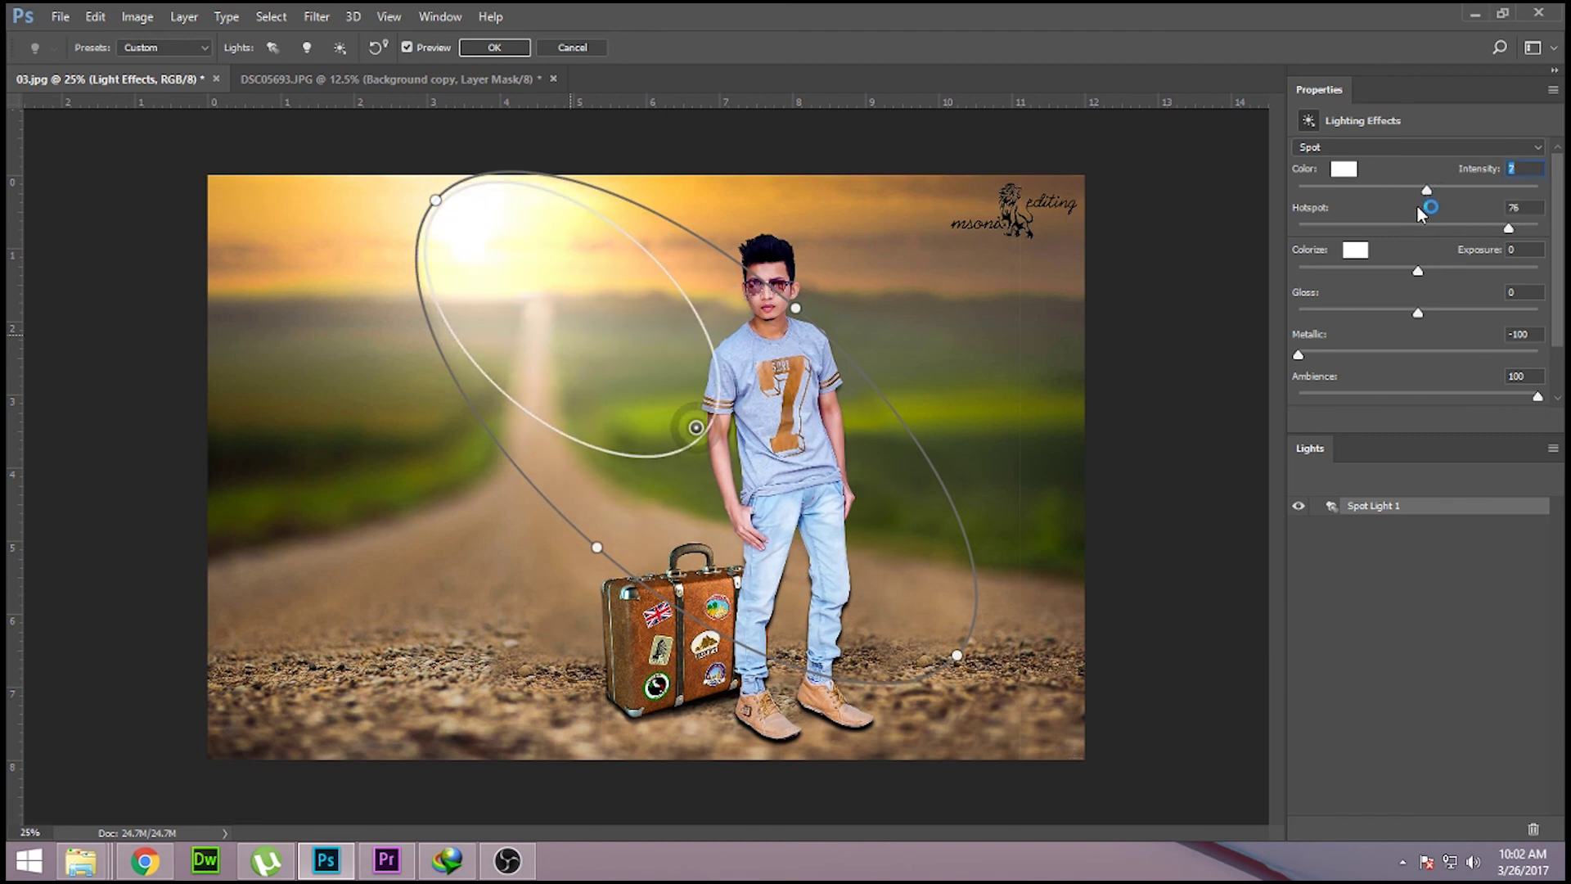
pyautogui.moveTo(1426, 190); pyautogui.dragTo(1403, 191)
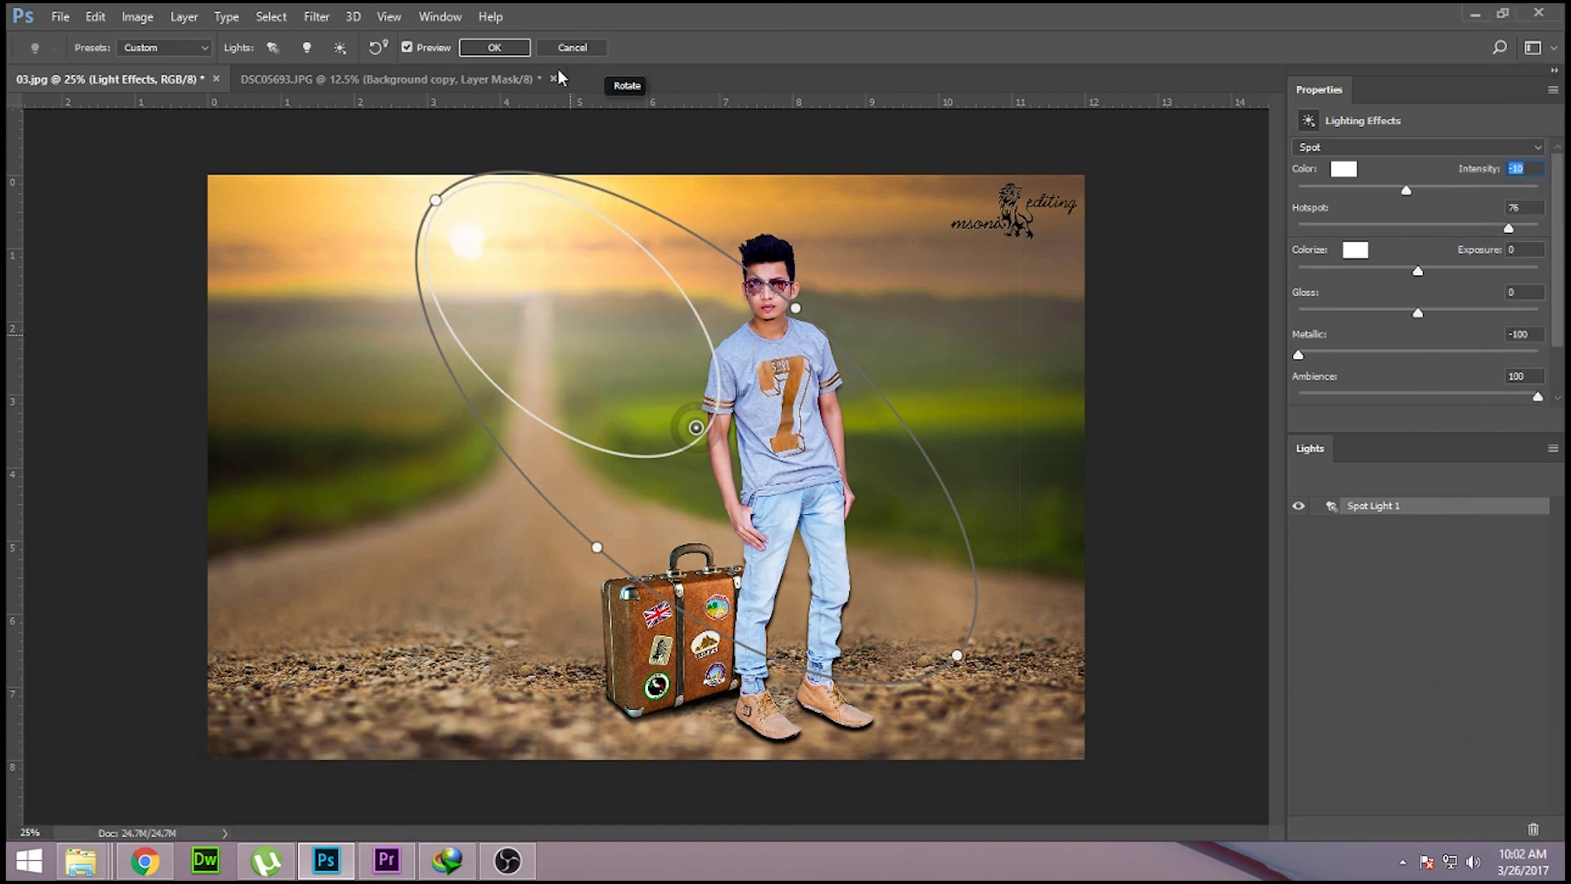
pyautogui.click(526, 51)
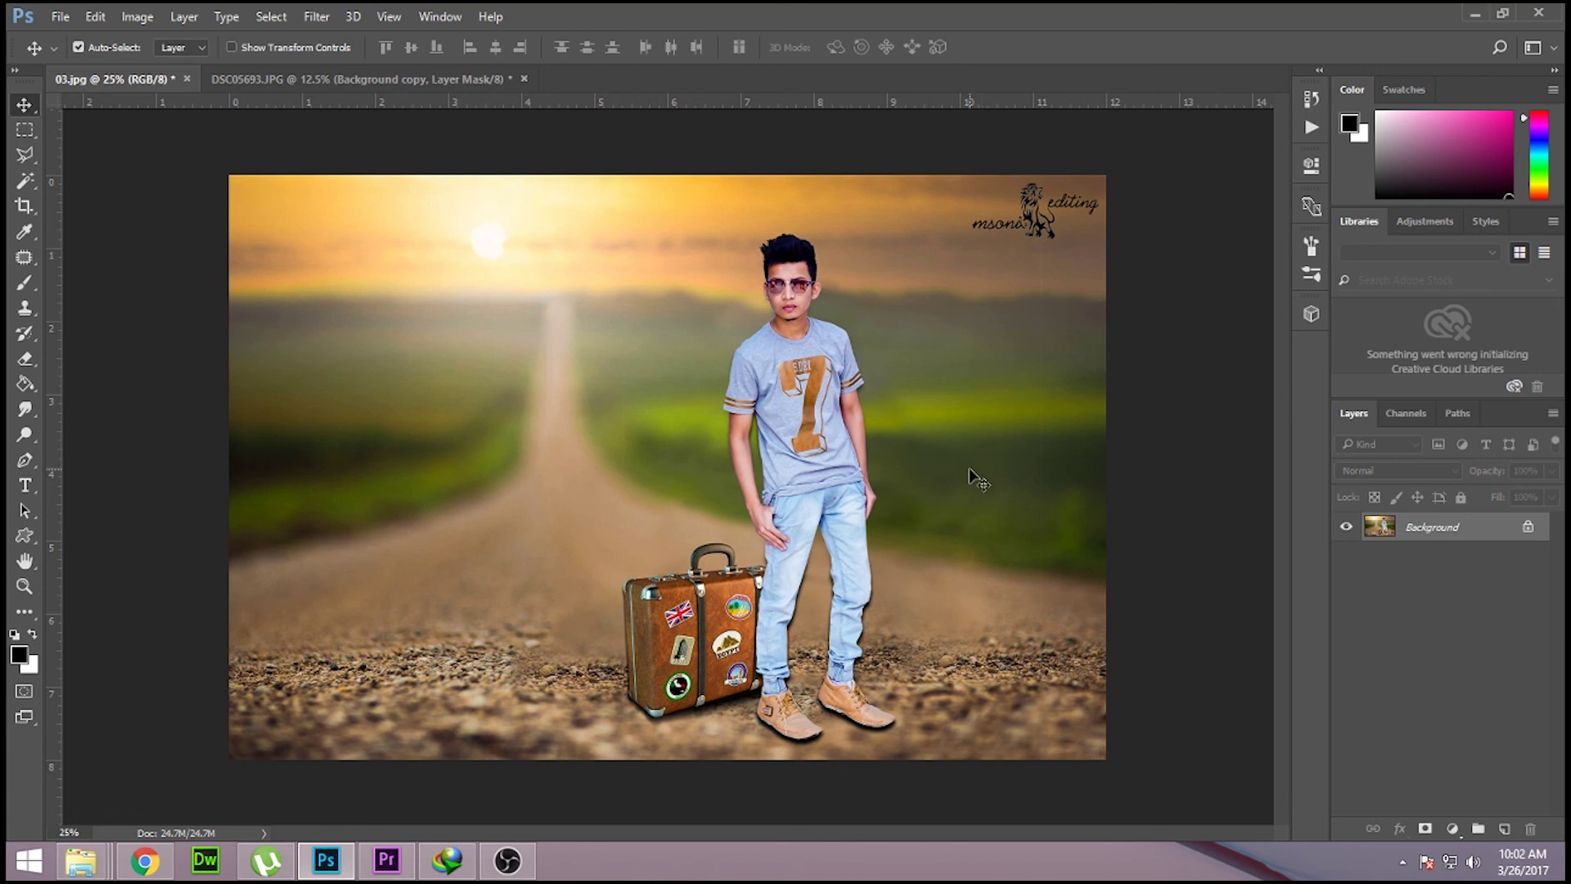
# Step: Bring up Save As with Ctrl+Shift+S to save the composite as a JPEG
pyautogui.press('ctrl')
pyautogui.hotkey('ctrl', 'shift', 's')
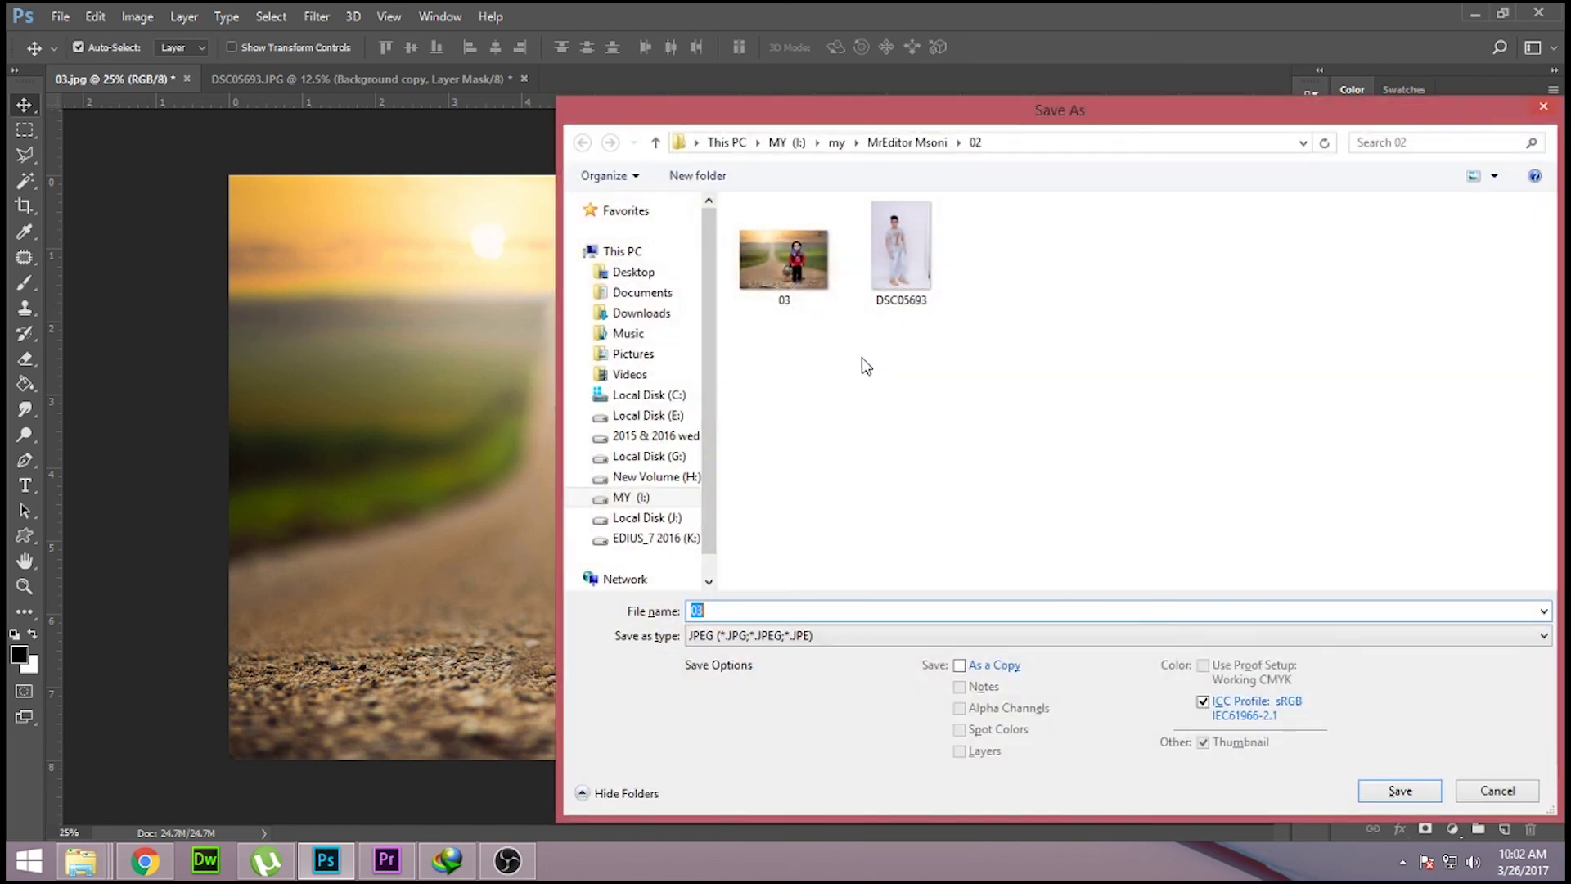